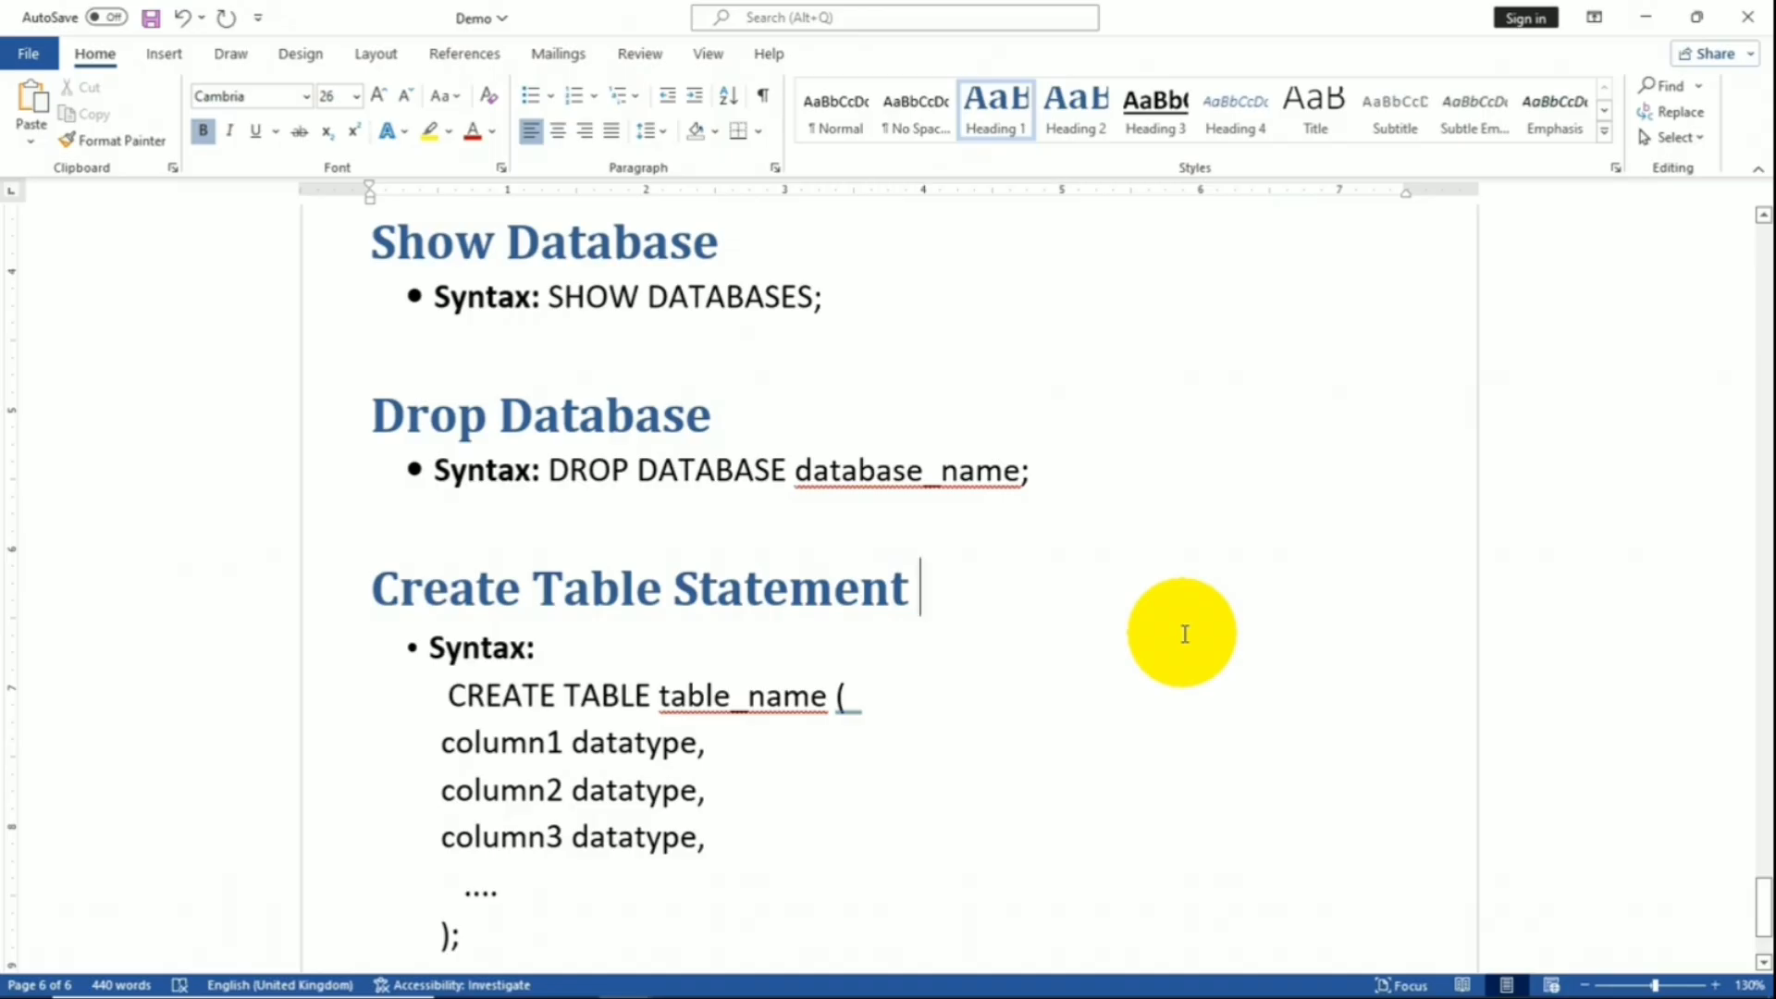
- Jump to the top of the document and open the References table of contents gallery
key("ctrl+Home")
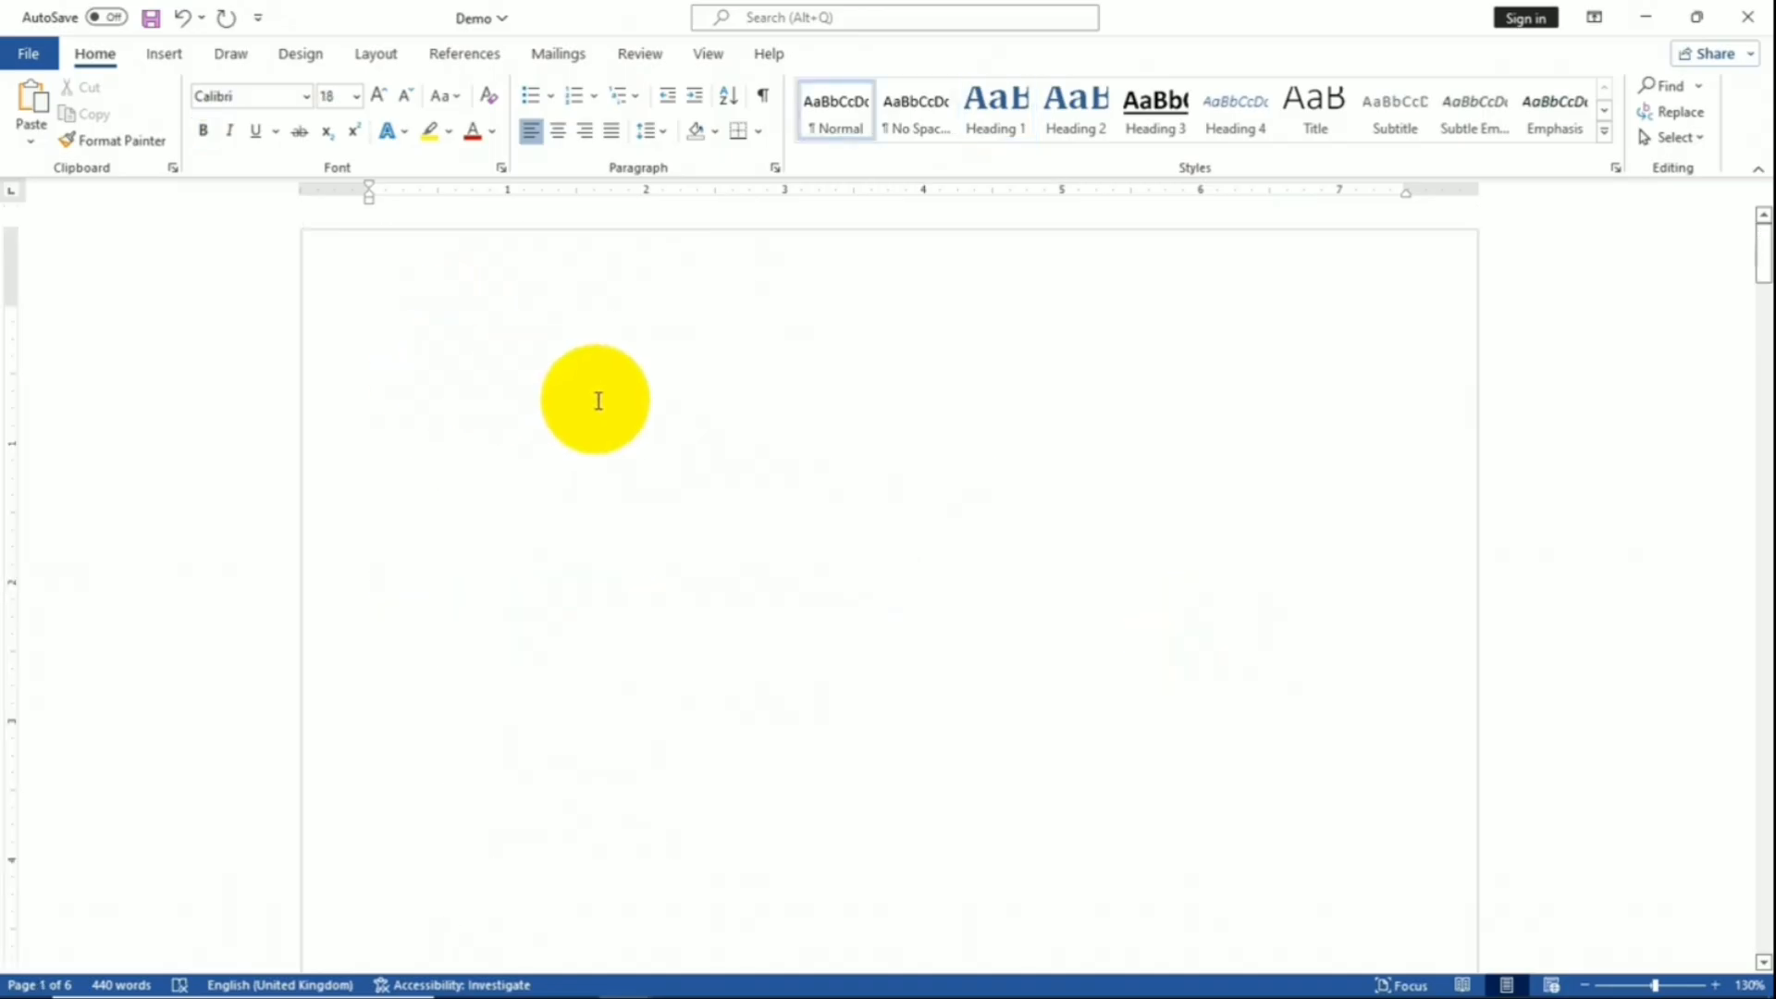
left_click(495, 61)
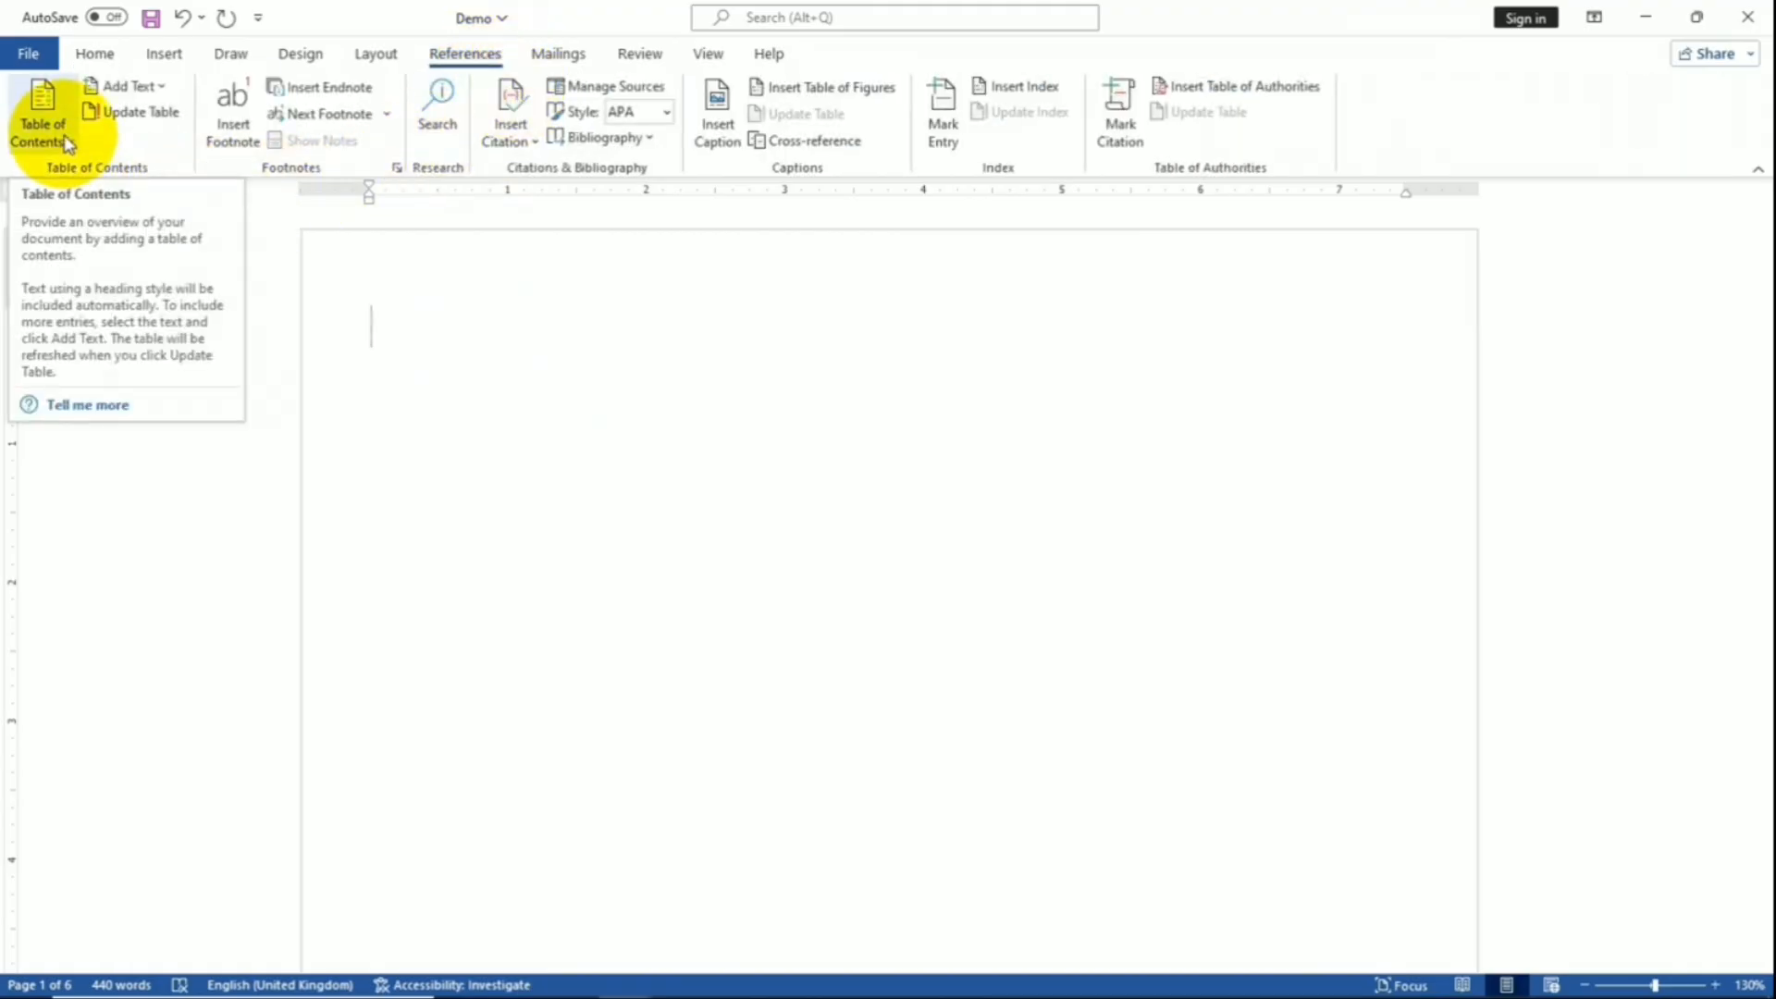
left_click(43, 120)
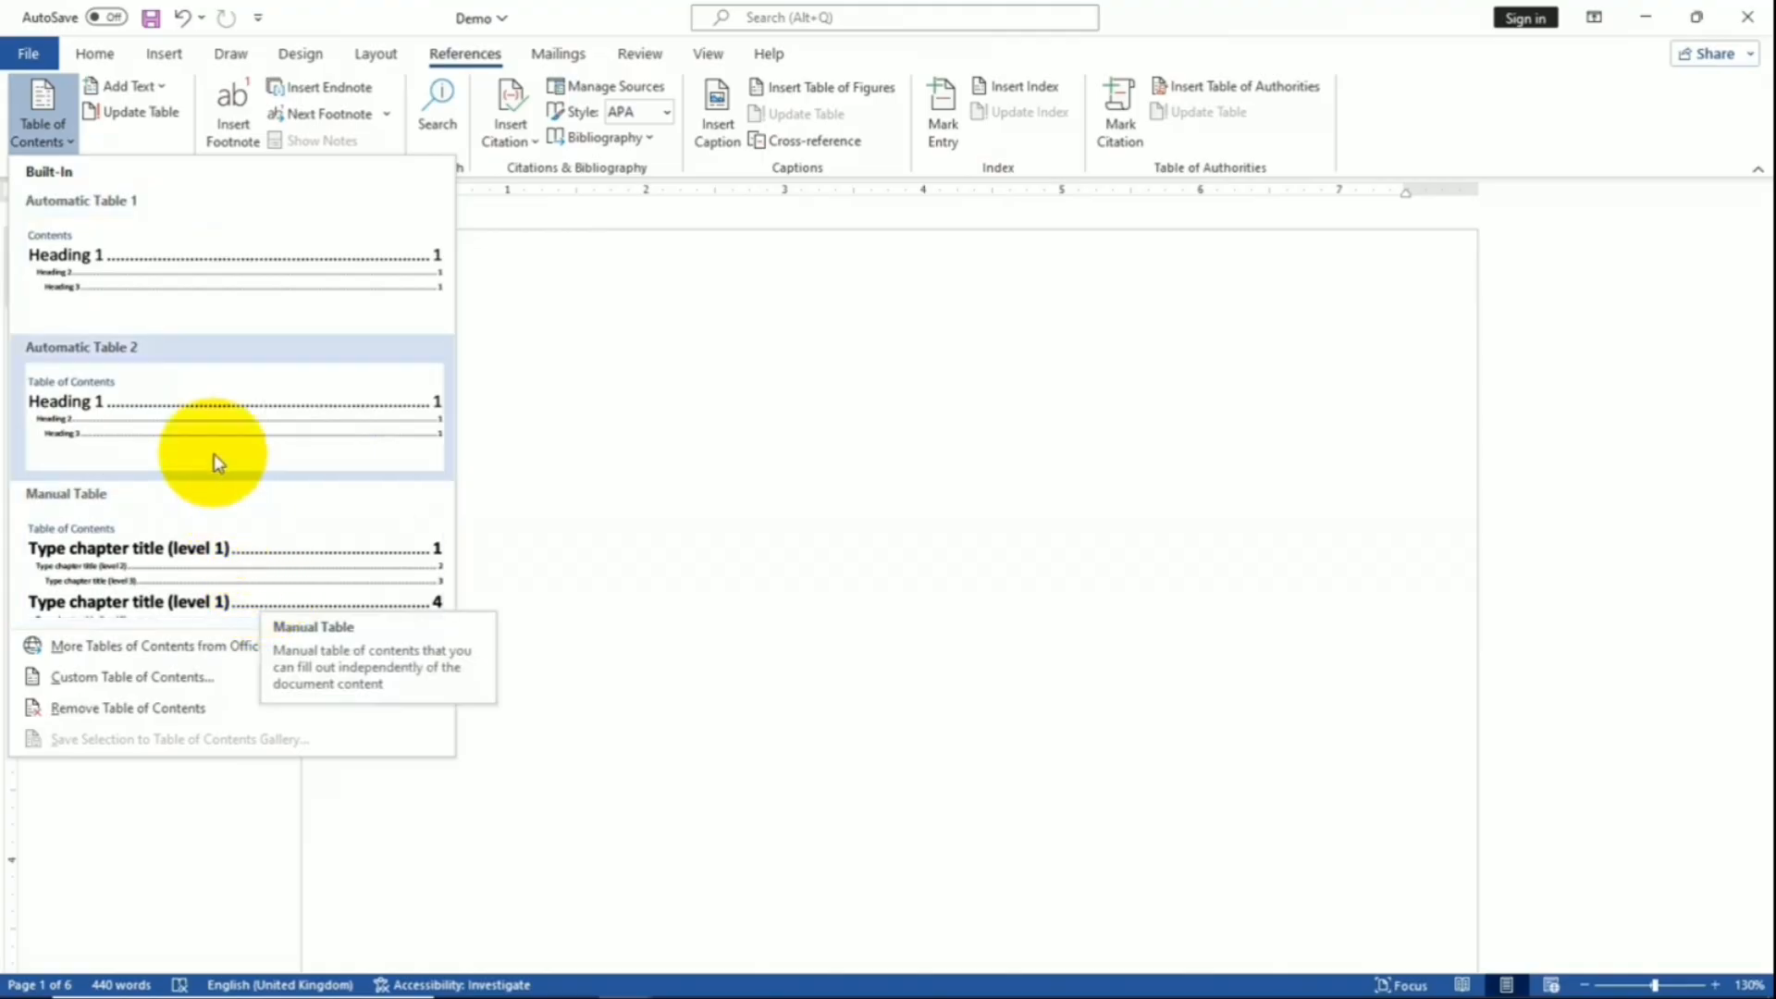
- Insert Automatic Table 1 at the top of the first page
left_click(284, 292)
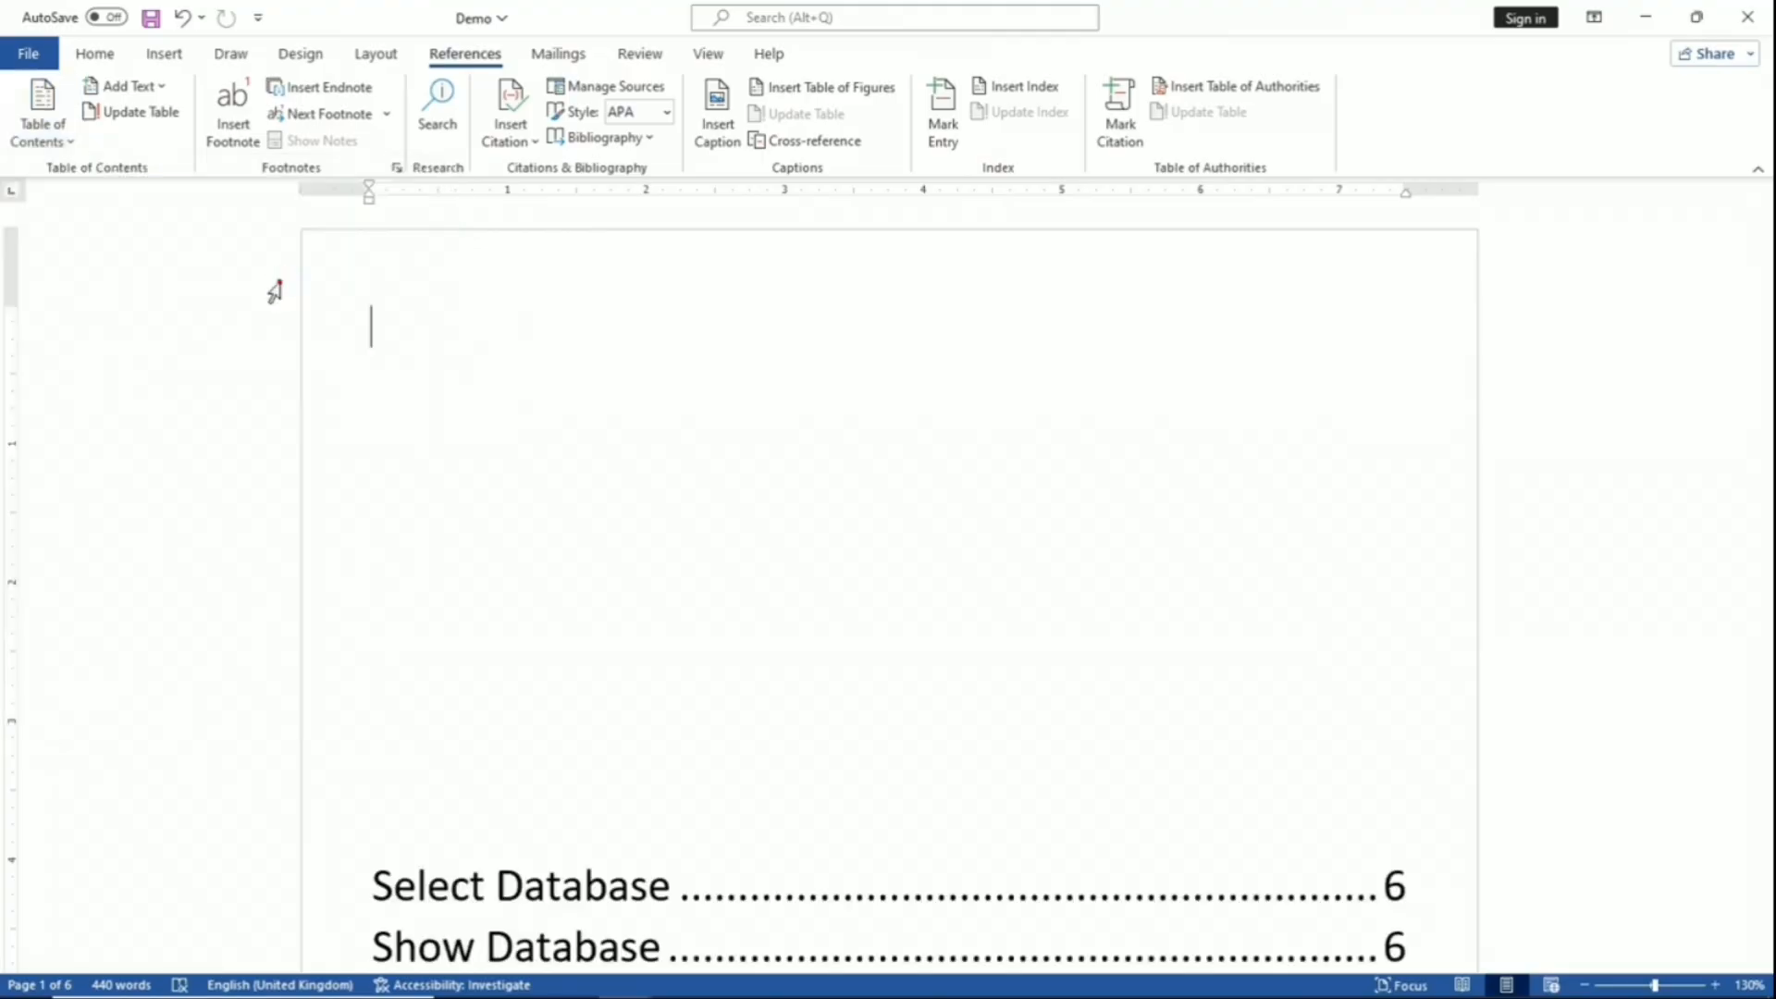
scroll(832, 490, "up", 5)
scroll(847, 496, "up", 2)
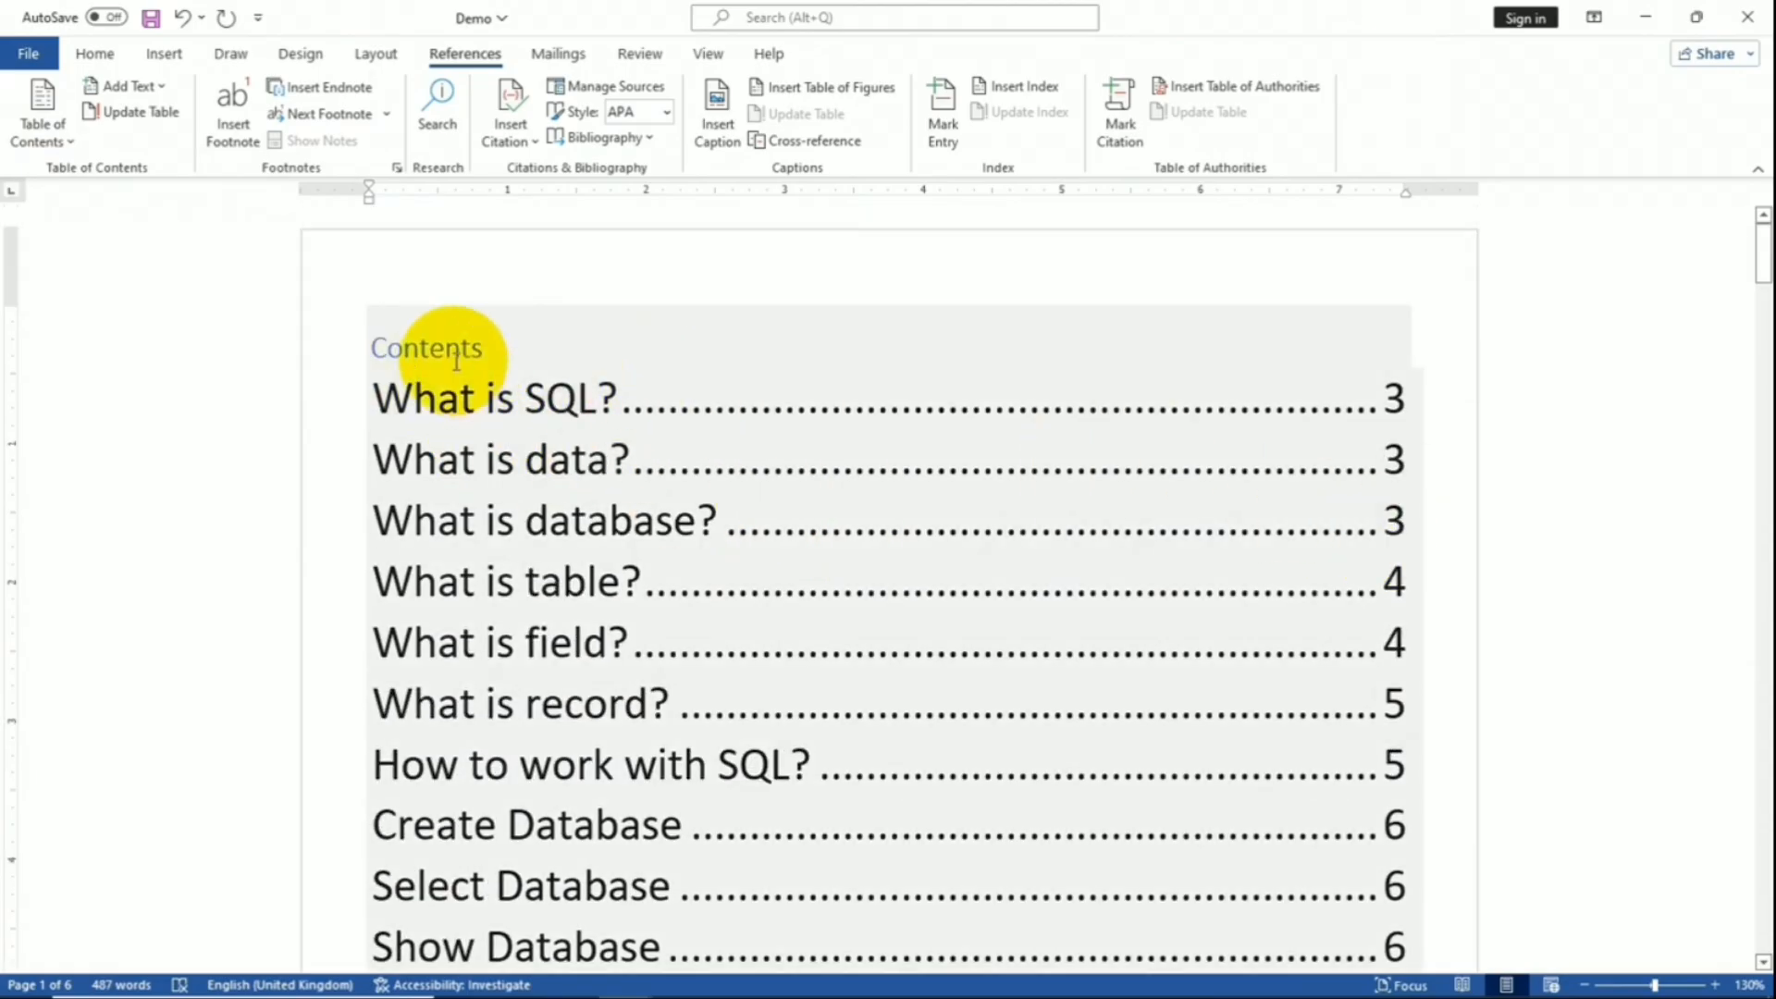
- Change the table of contents heading from 'Contents' to 'Table of Contents'
left_click(490, 350)
left_click(502, 352)
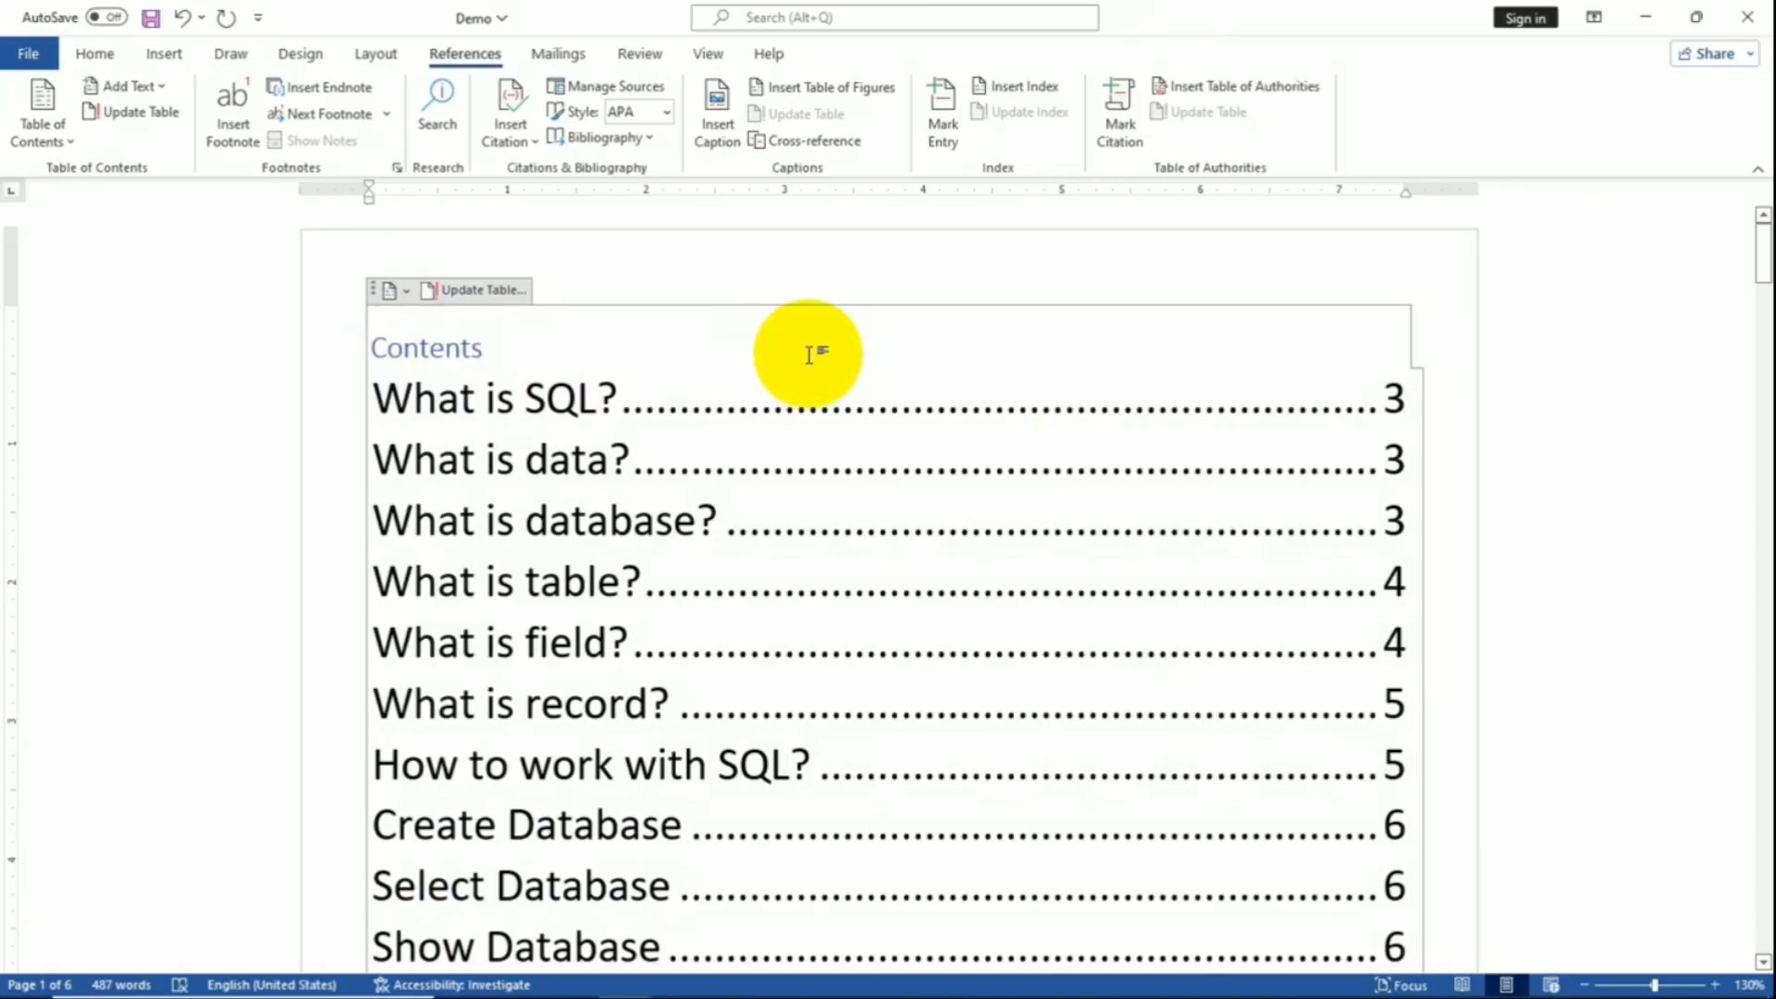
scroll(925, 421, "down", 1)
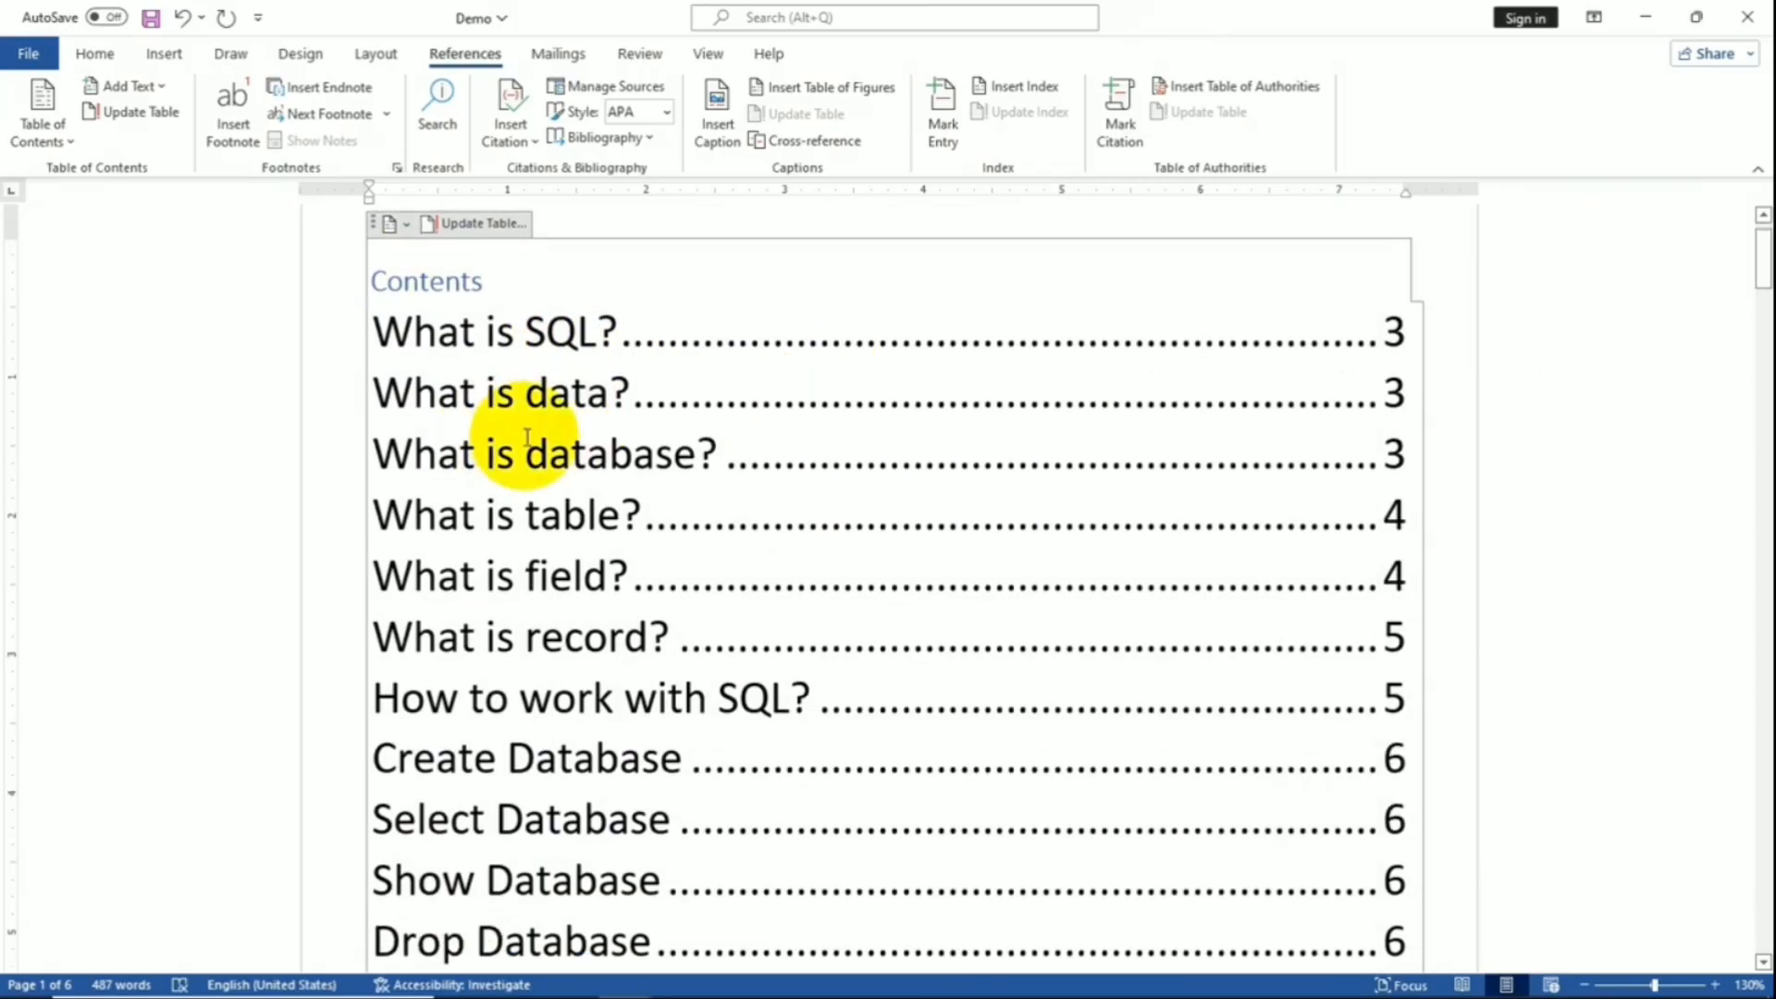
scroll(527, 436, "down", 1)
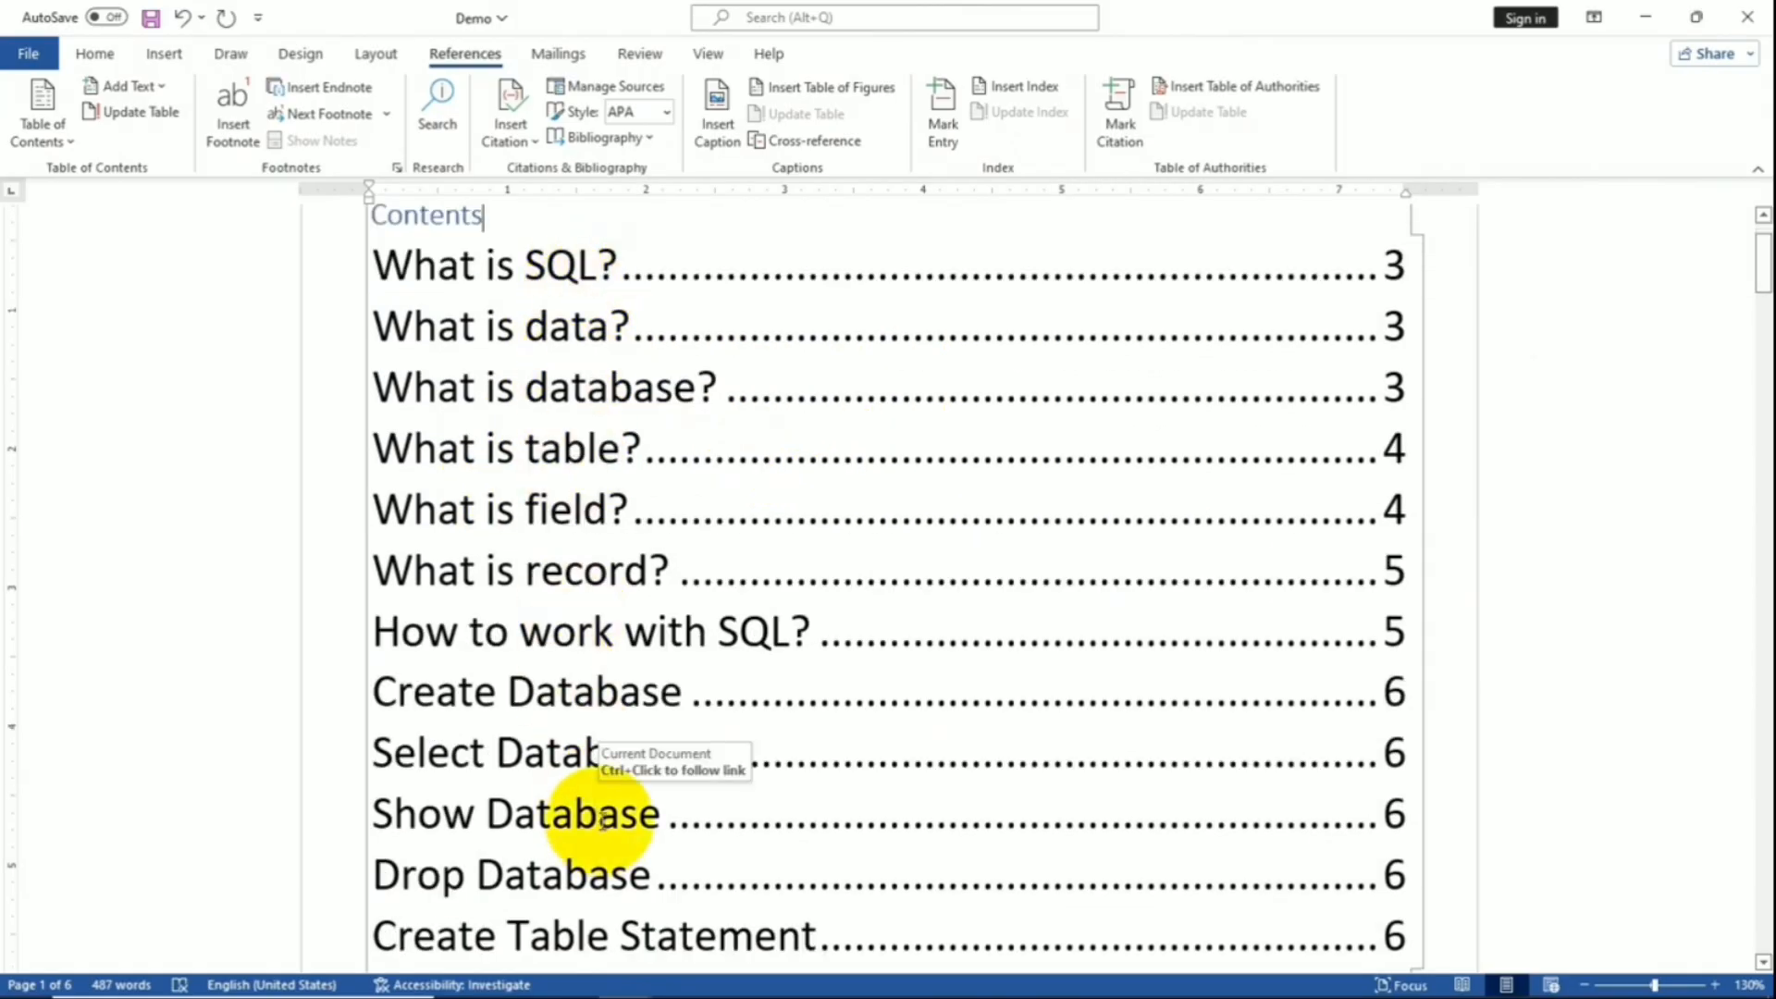
scroll(1490, 448, "up", 2)
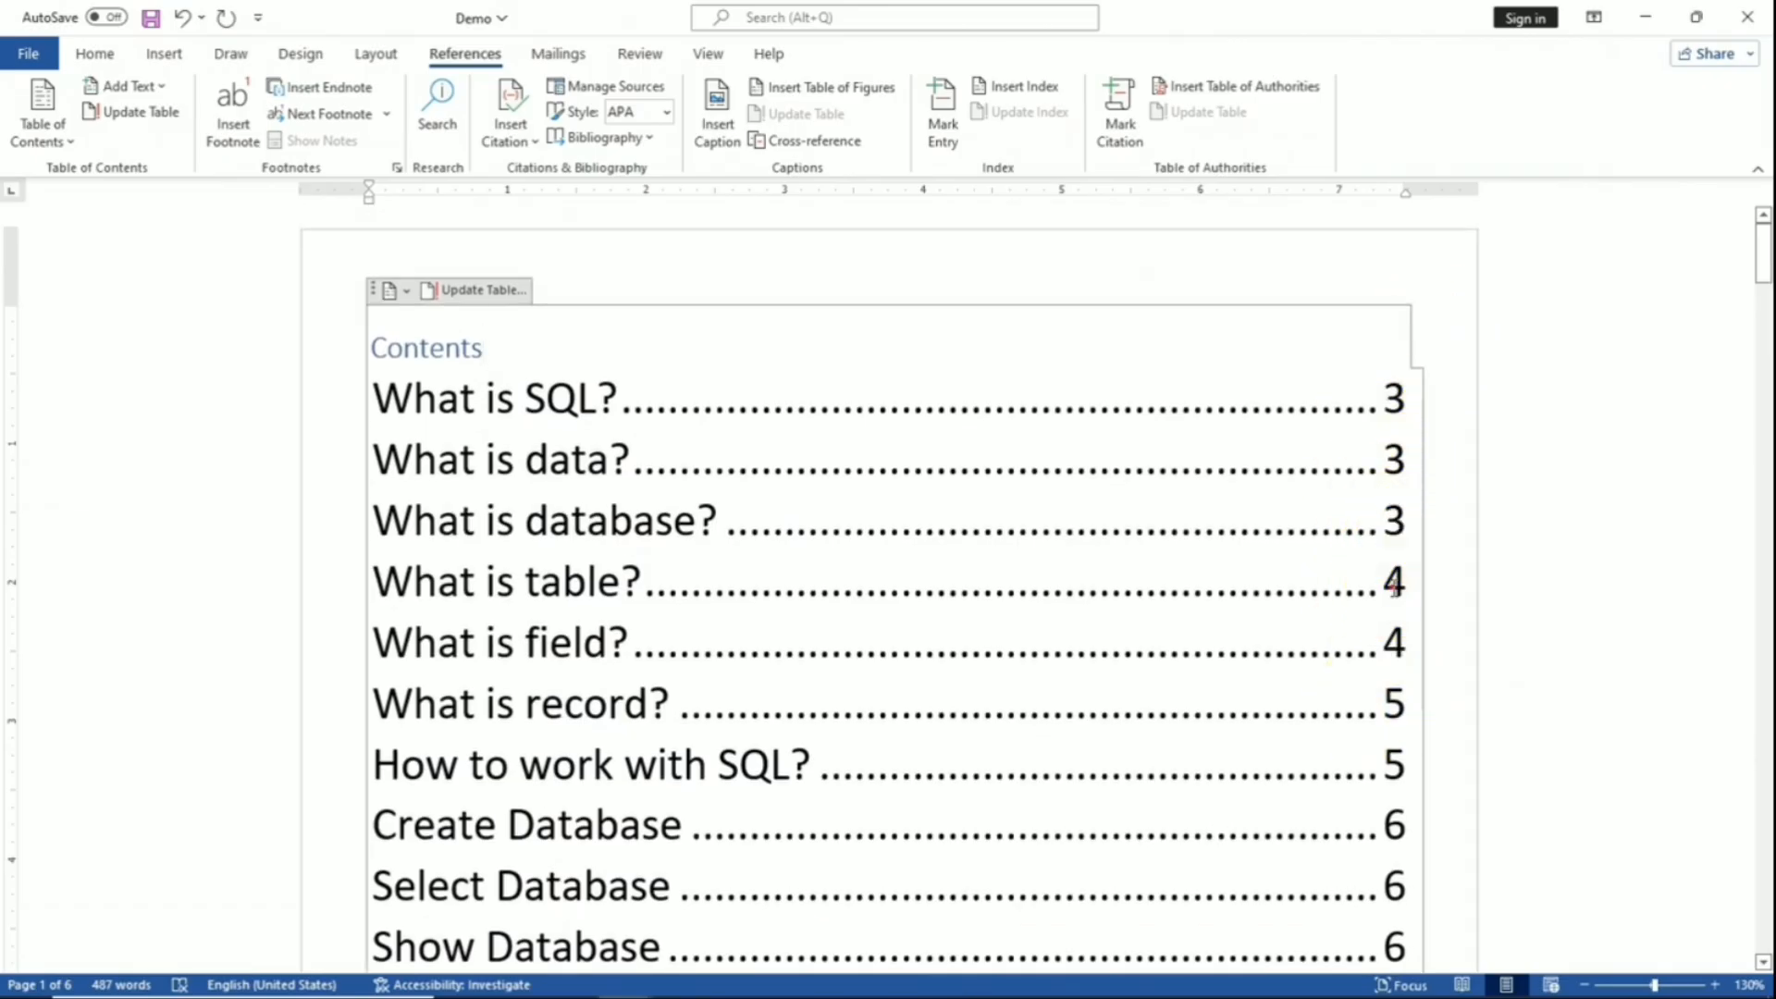
left_click(1395, 597, "ctrl")
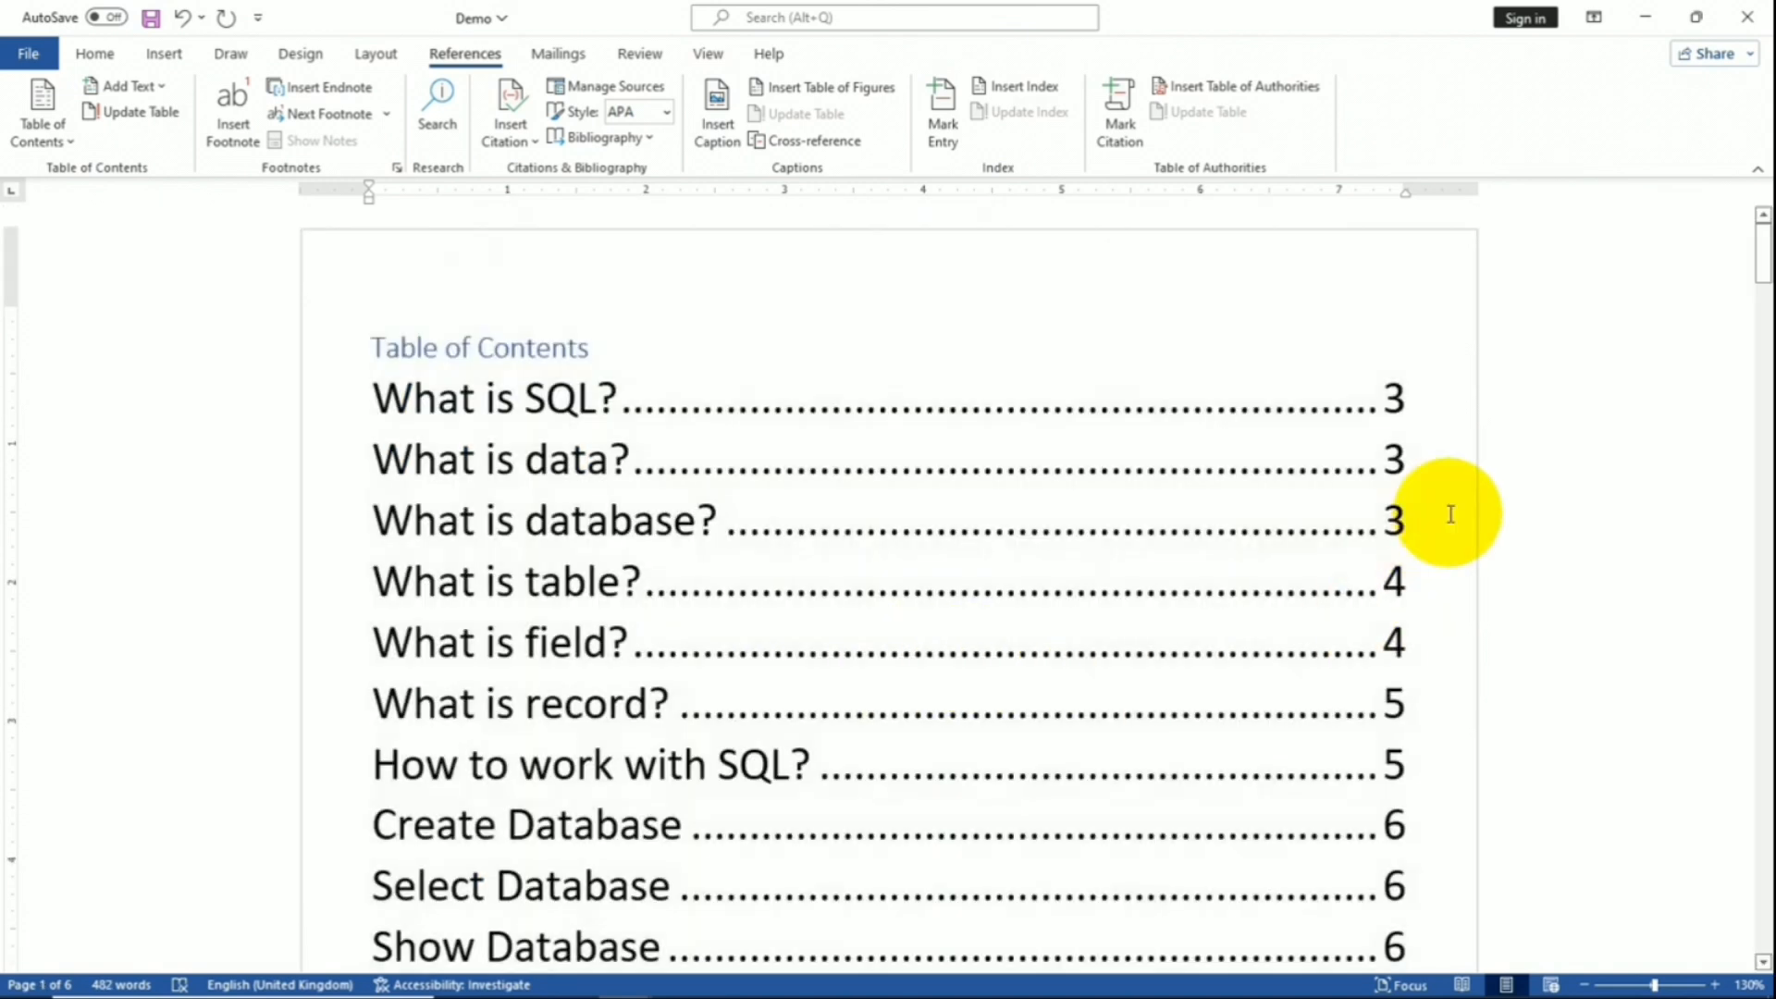
scroll(764, 757, "down", 3)
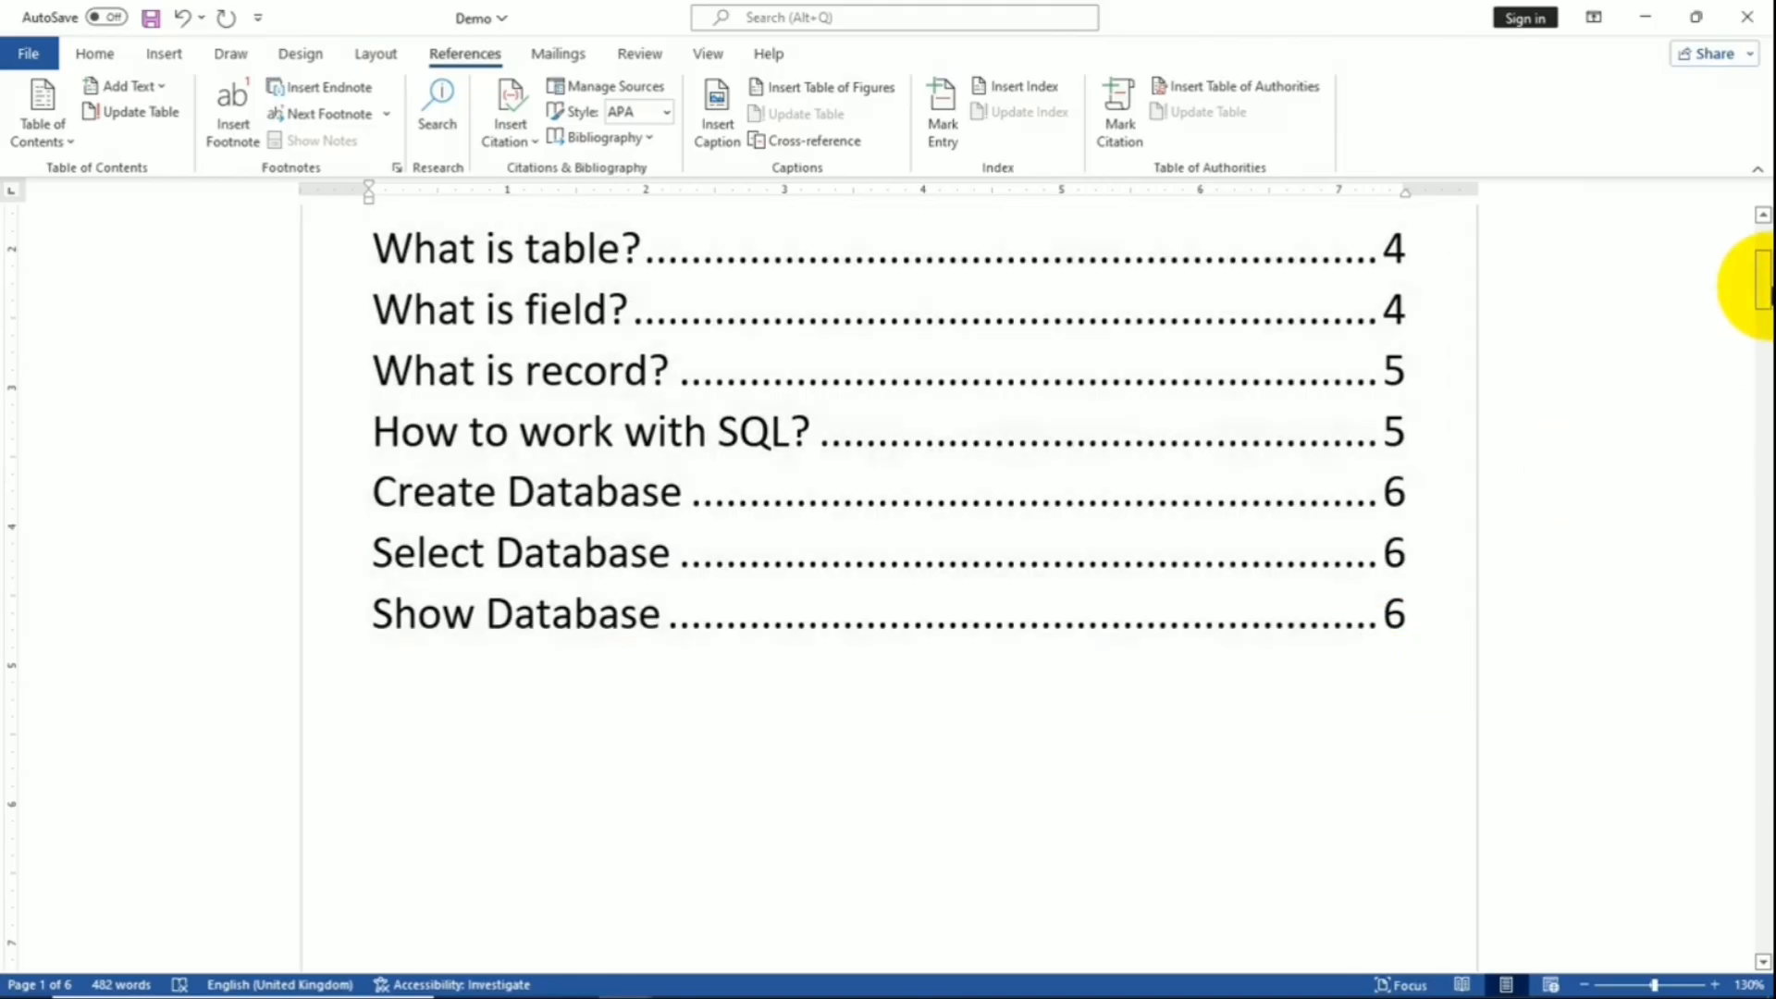
- Apply the Heading 1 style to the 'Drop Database' and 'Create Table Statement' lines
left_click_drag(1766, 277, 1716, 848)
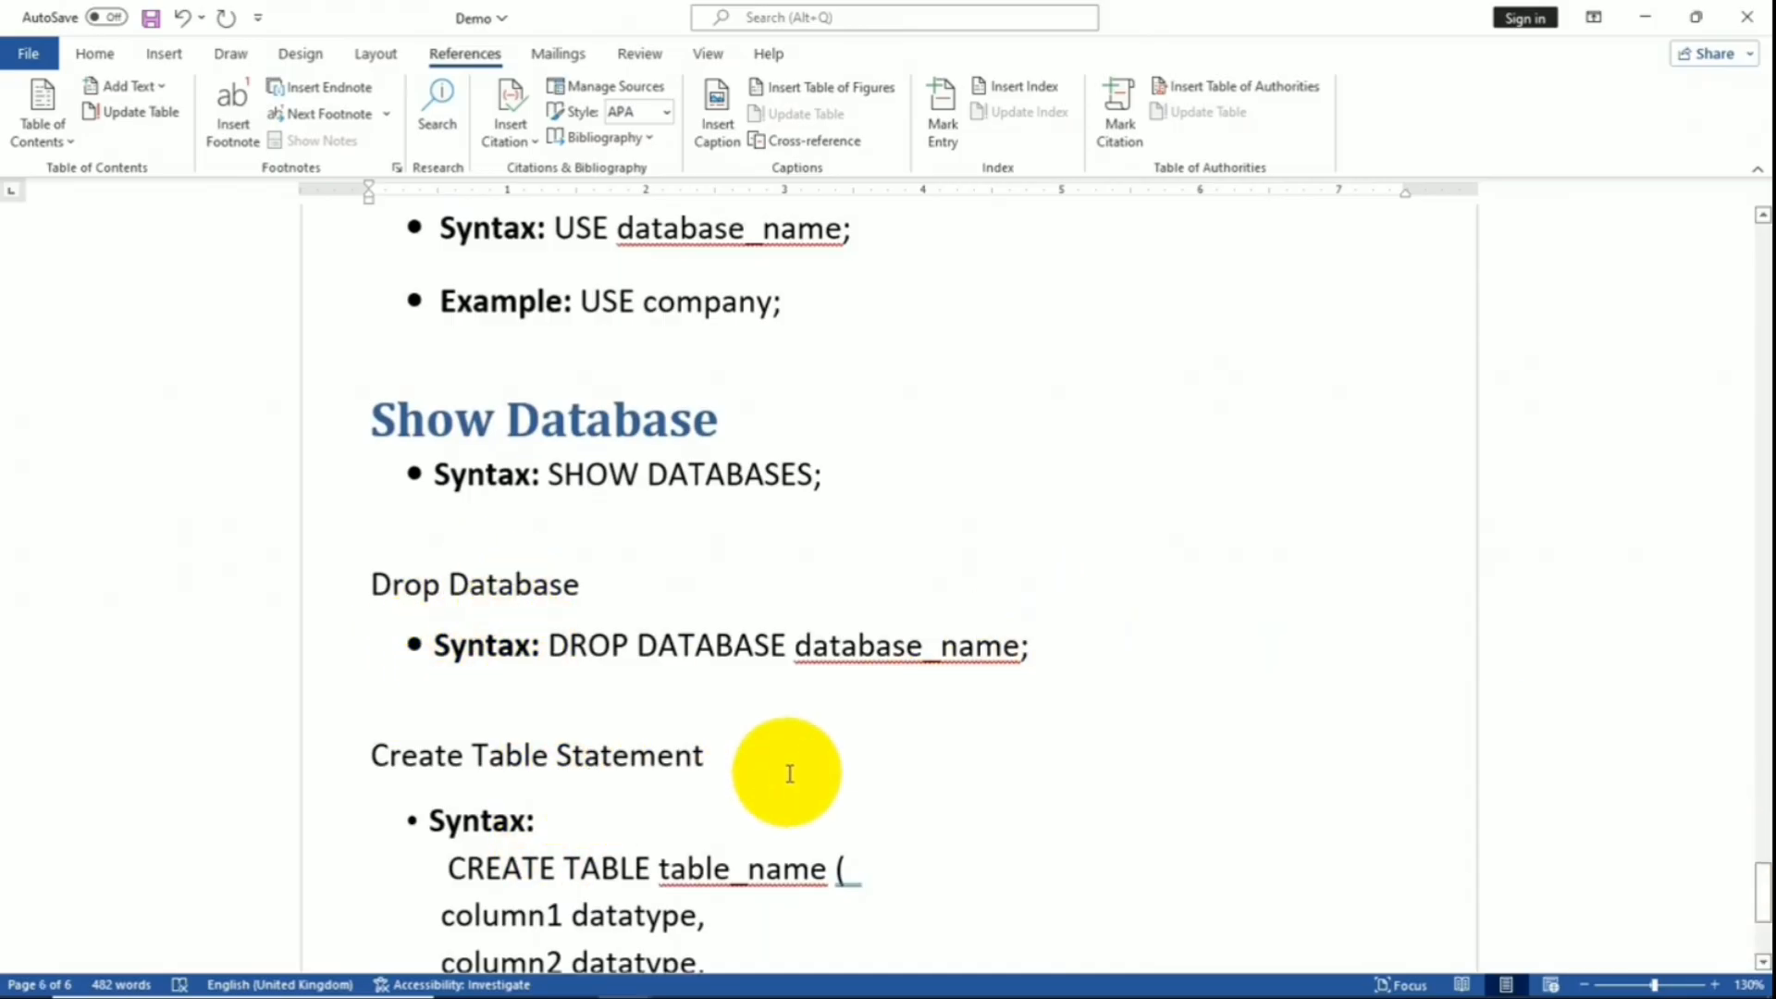
left_click(373, 584)
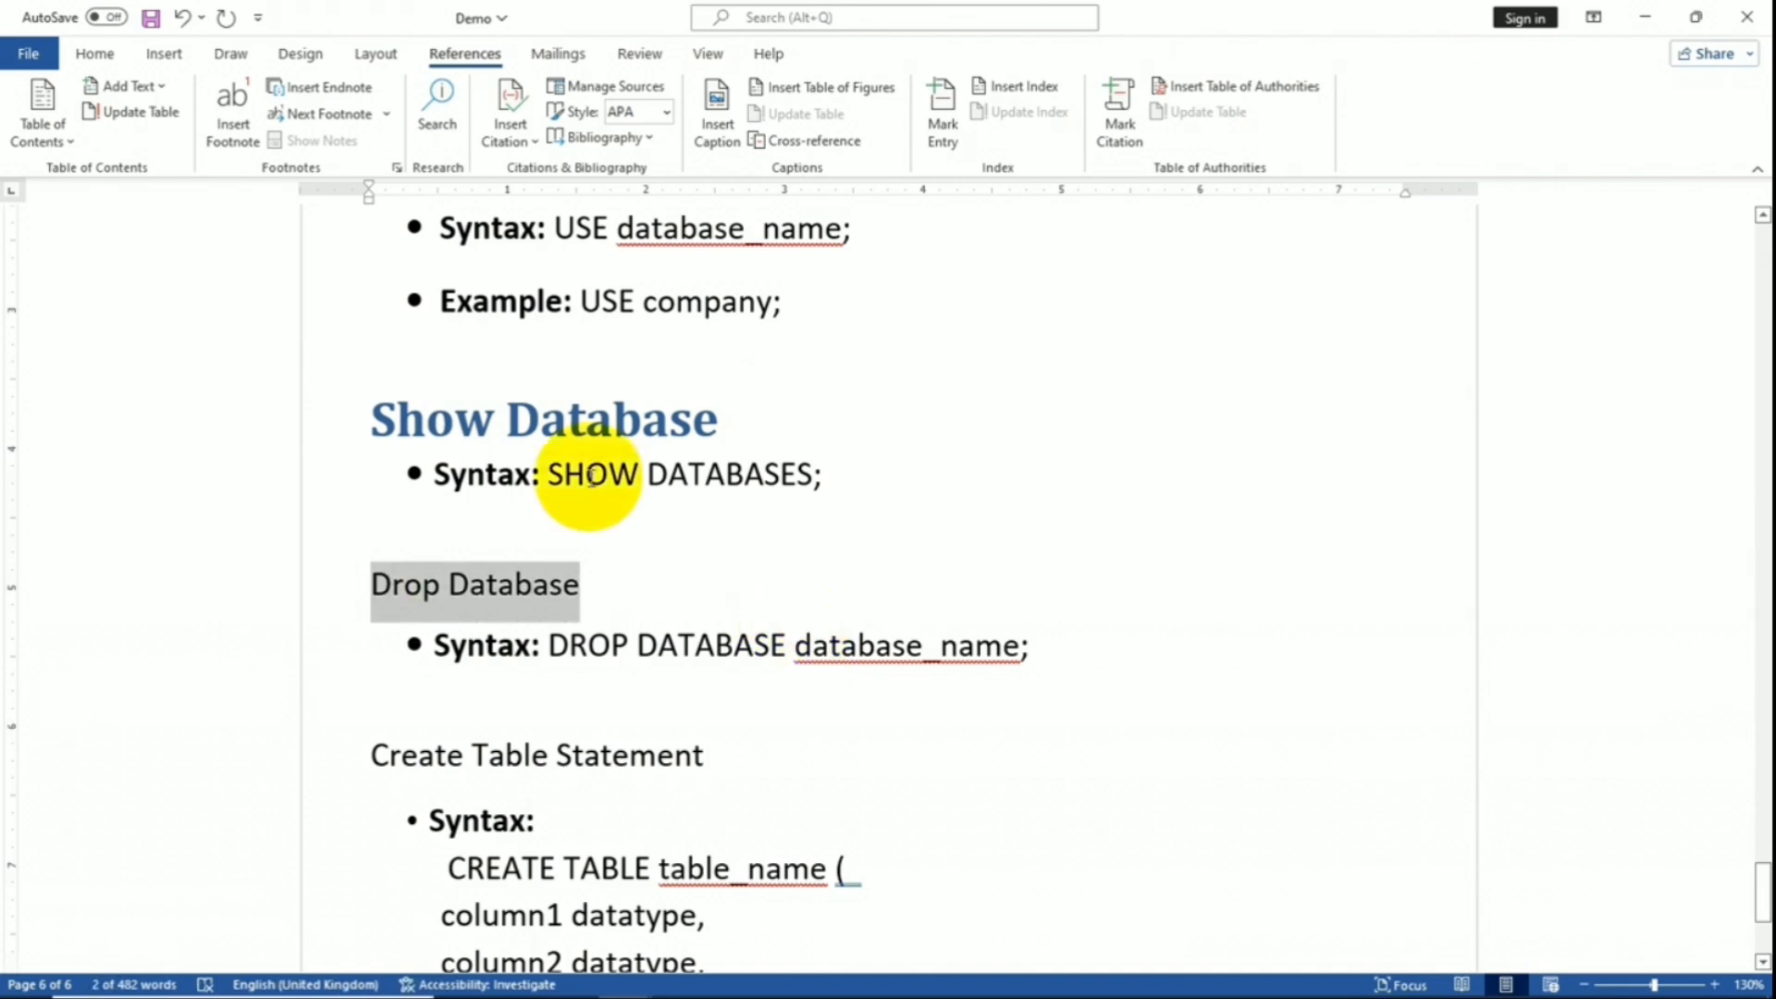
left_click(92, 51)
left_click(997, 120)
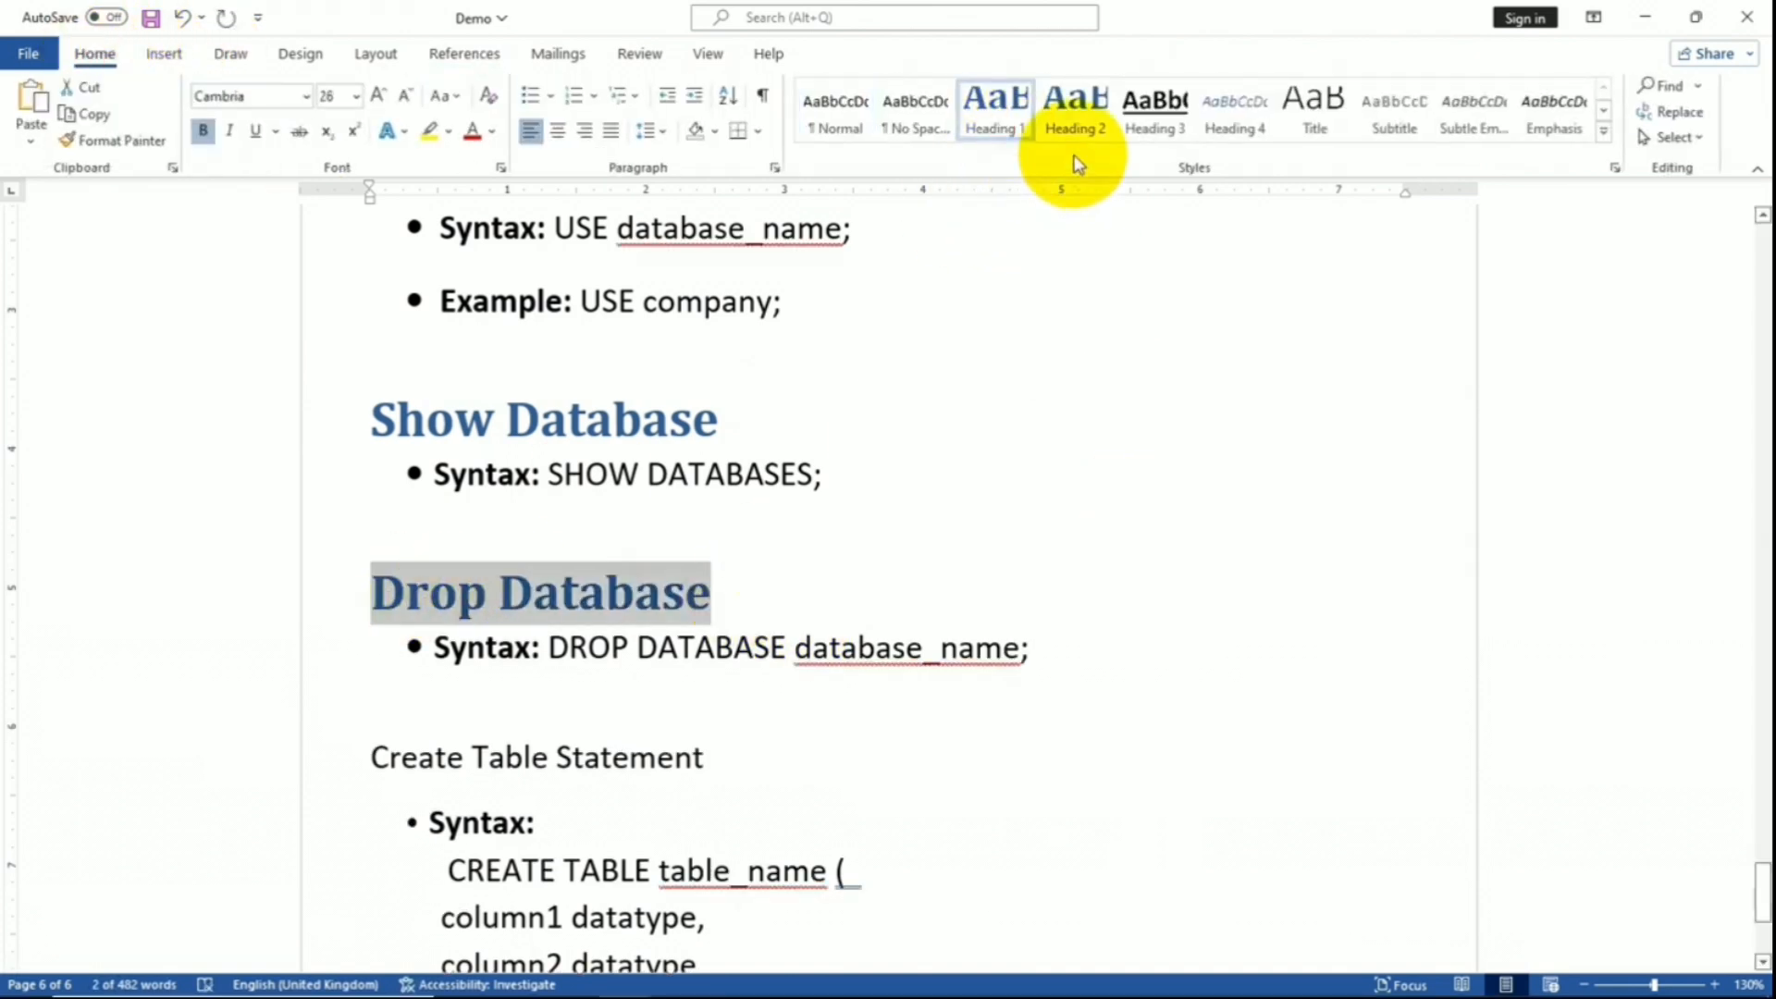
scroll(339, 580, "down", 3)
left_click(373, 557)
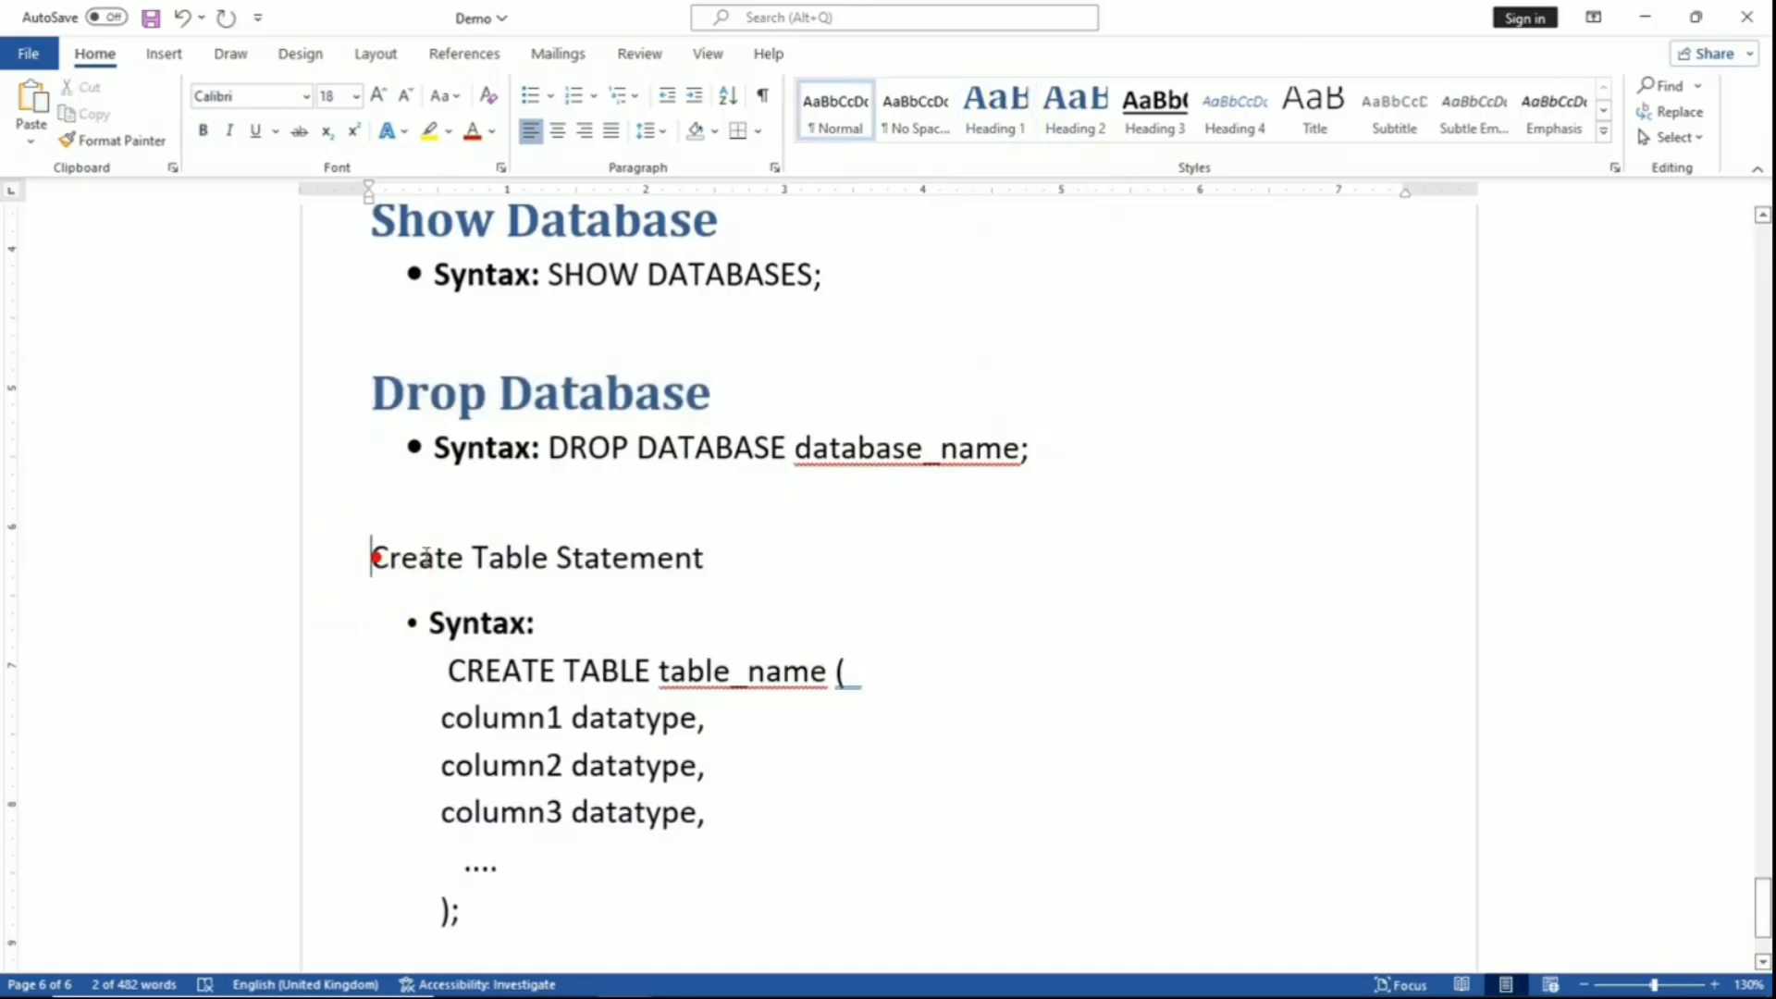
key("shift+Right")
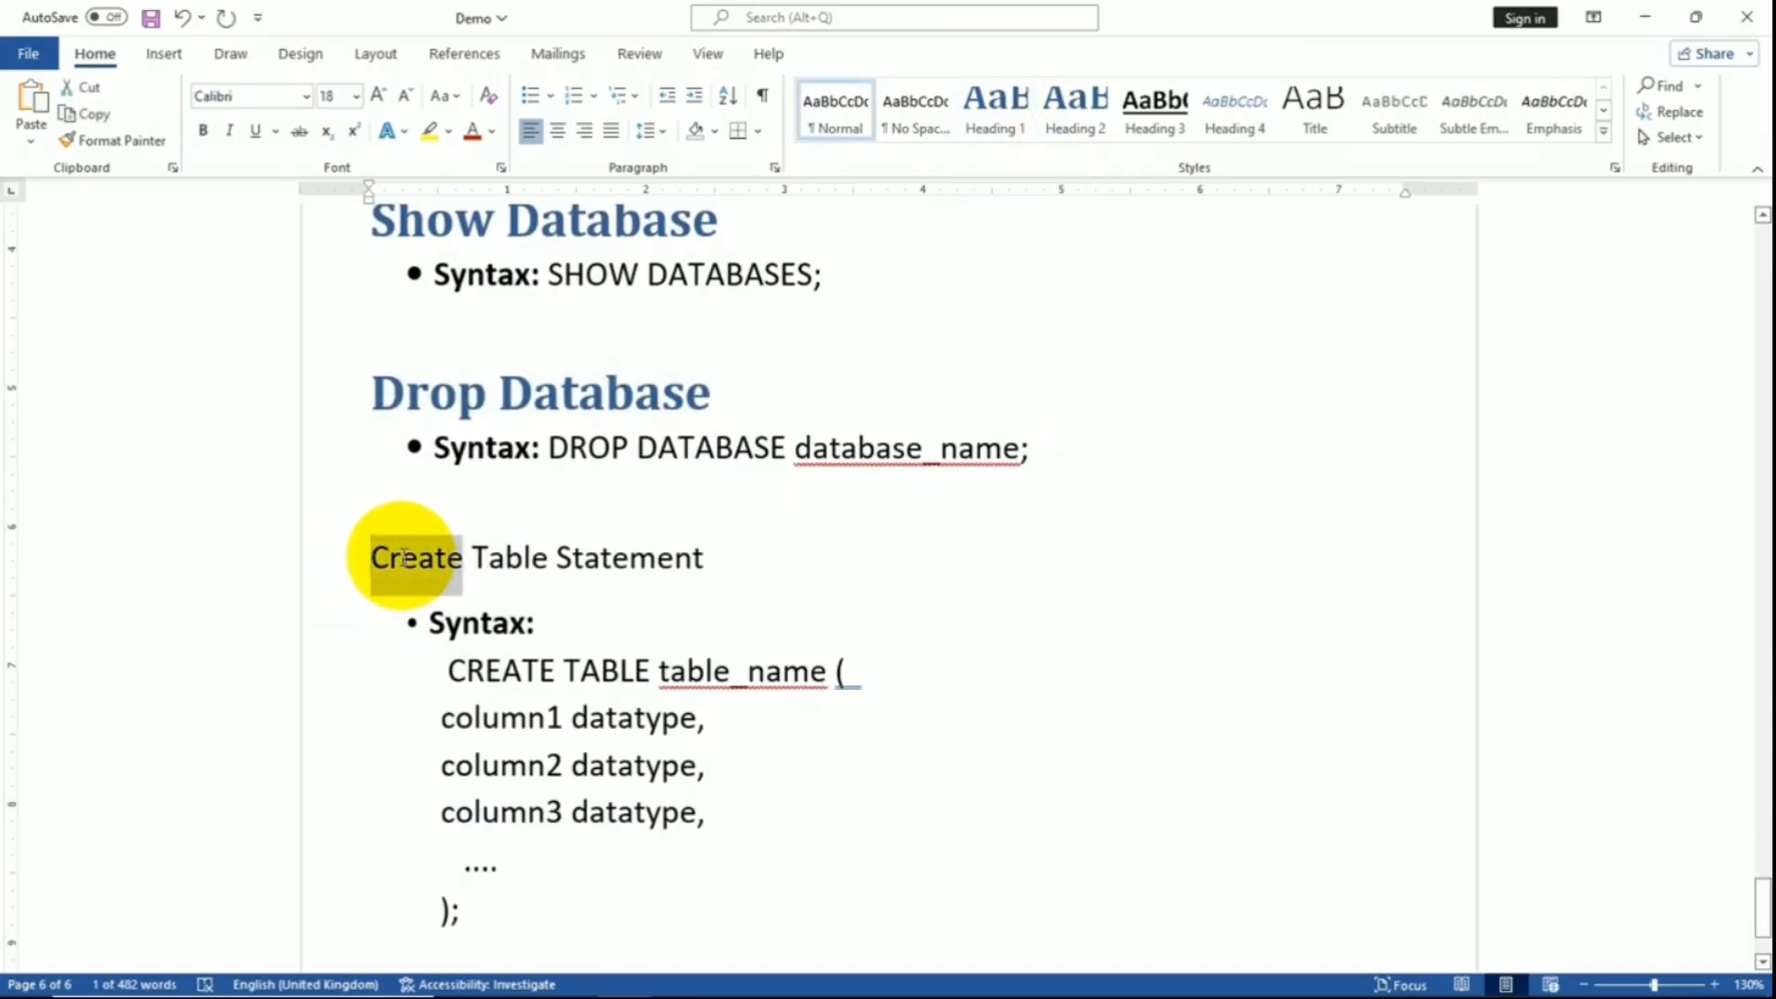
key("shift+Right")
key("shift+Right")
key("shift+Right")
key("shift+Right")
key("shift+Right")
key("shift+Right")
key("shift+Right")
key("shift+Right")
key("shift+Right")
key("shift+Right")
key("shift+Right")
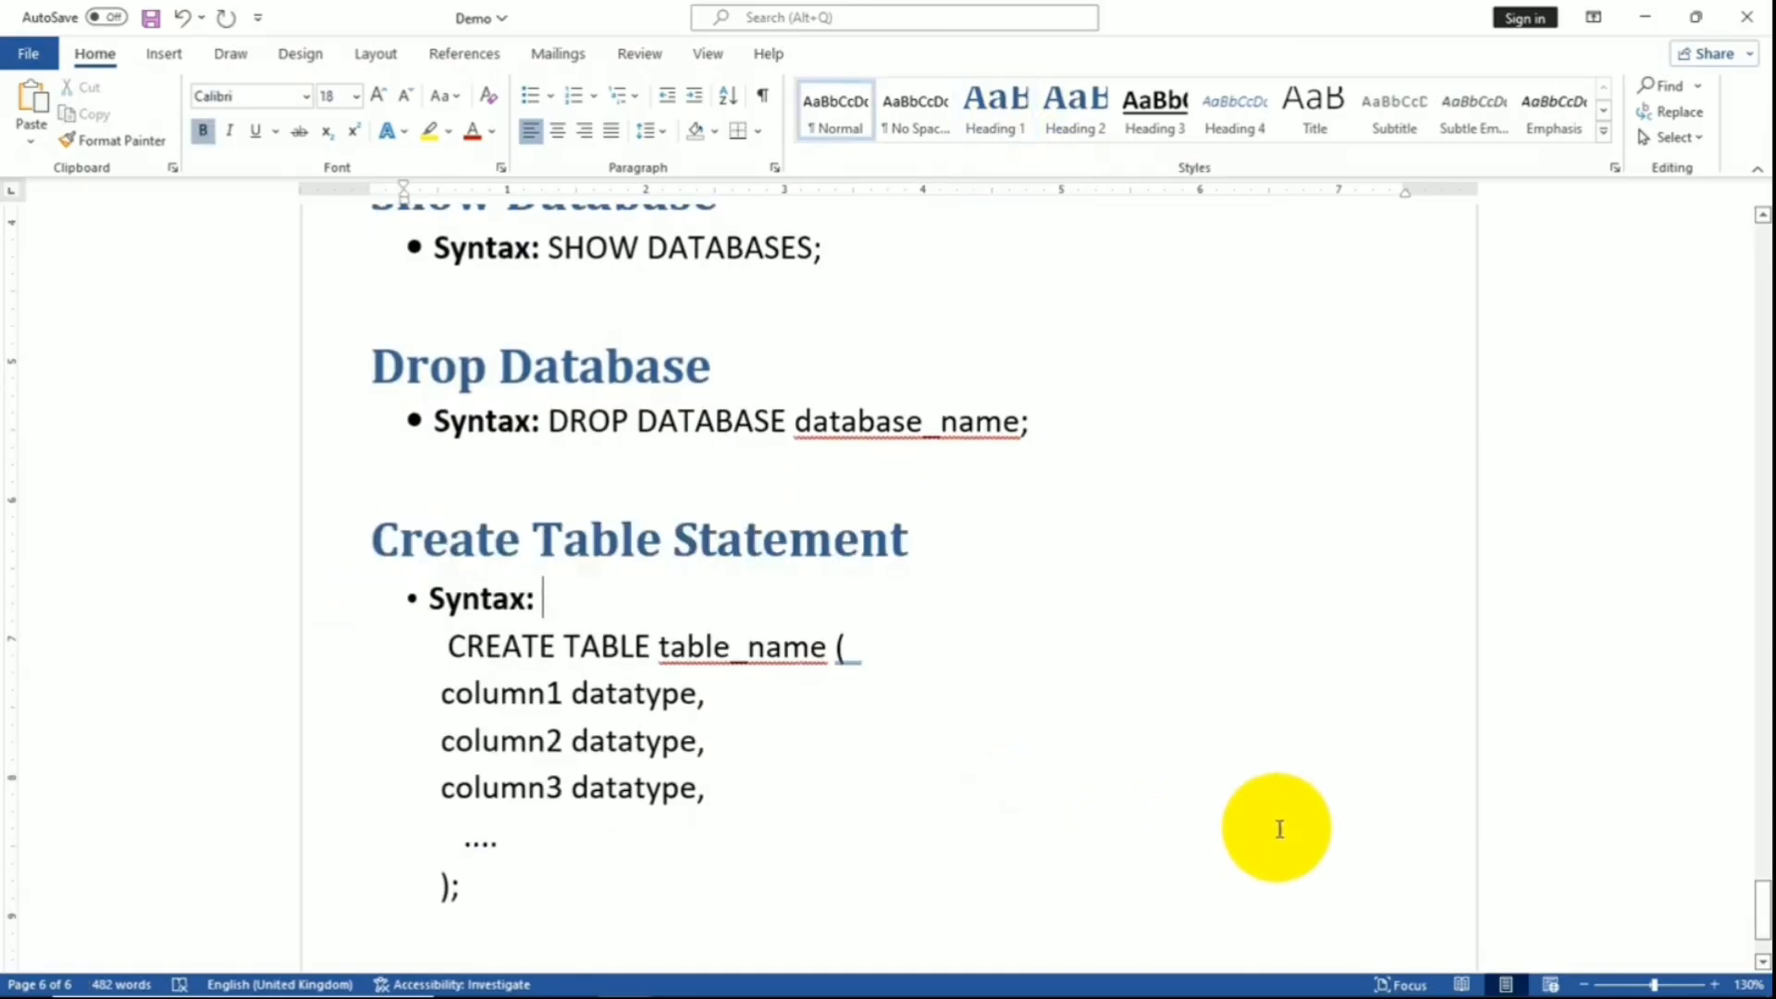
left_click_drag(1764, 909, 1762, 270)
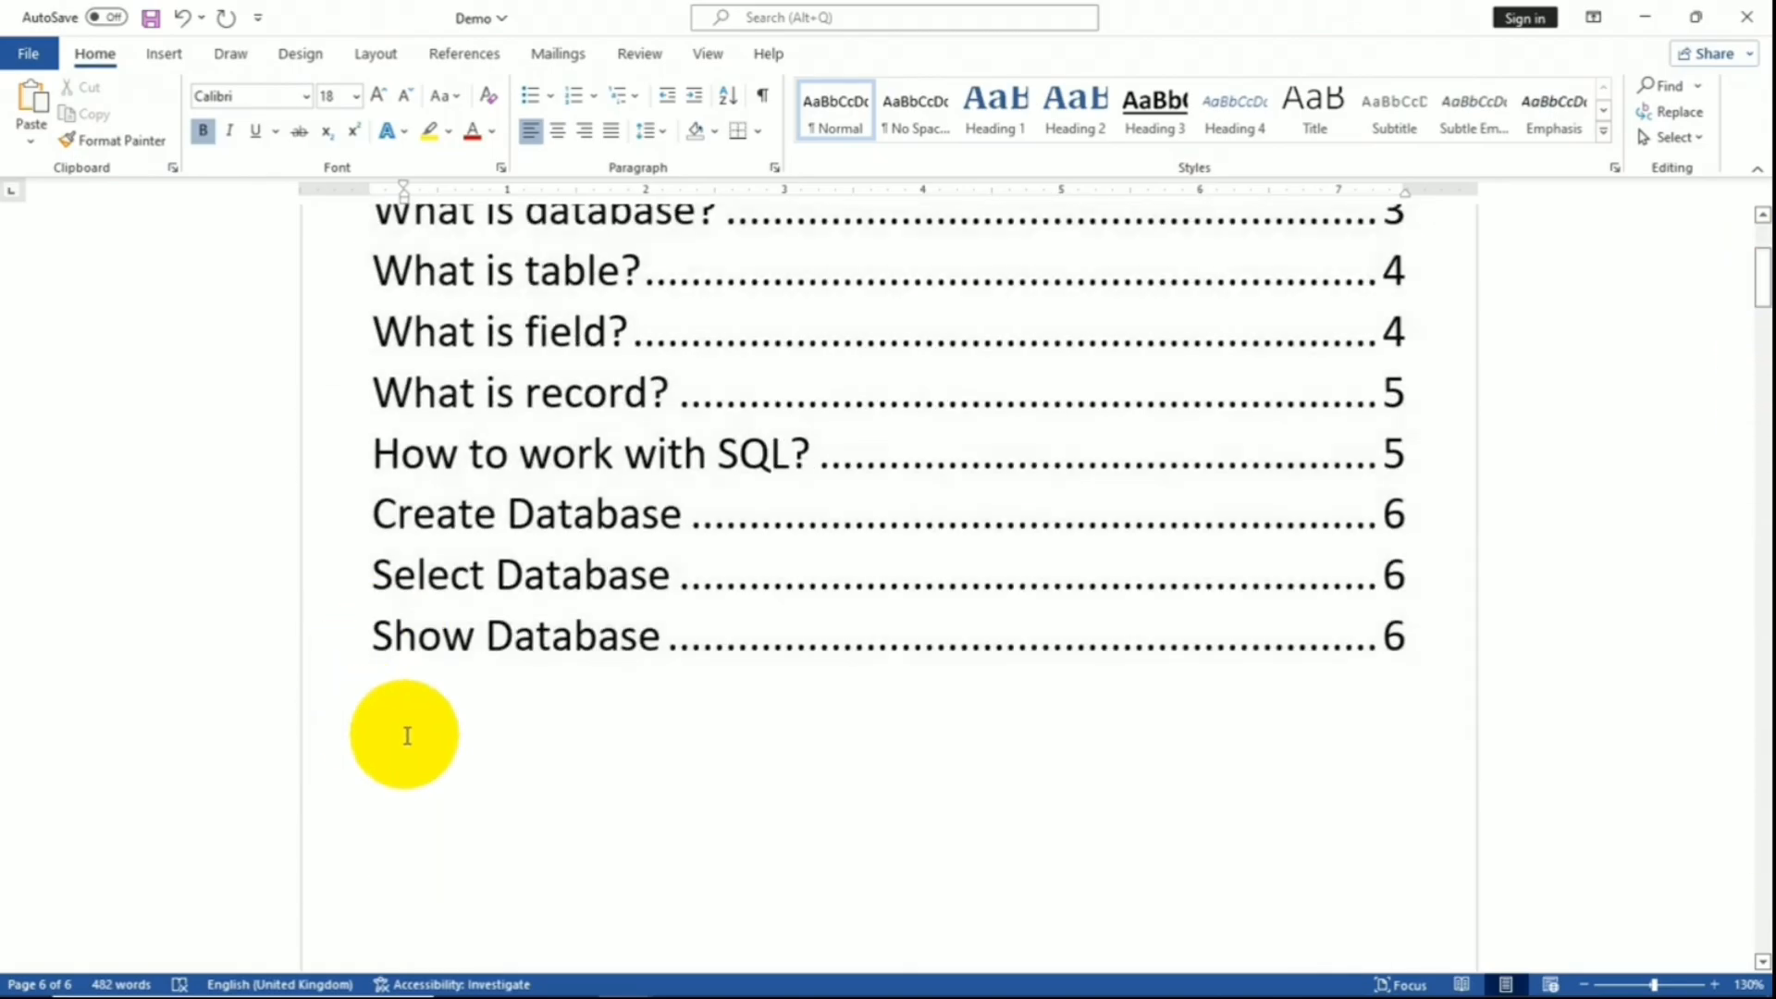
- Update the entire table of contents and check the new Create Table Statement entry
left_click(378, 707)
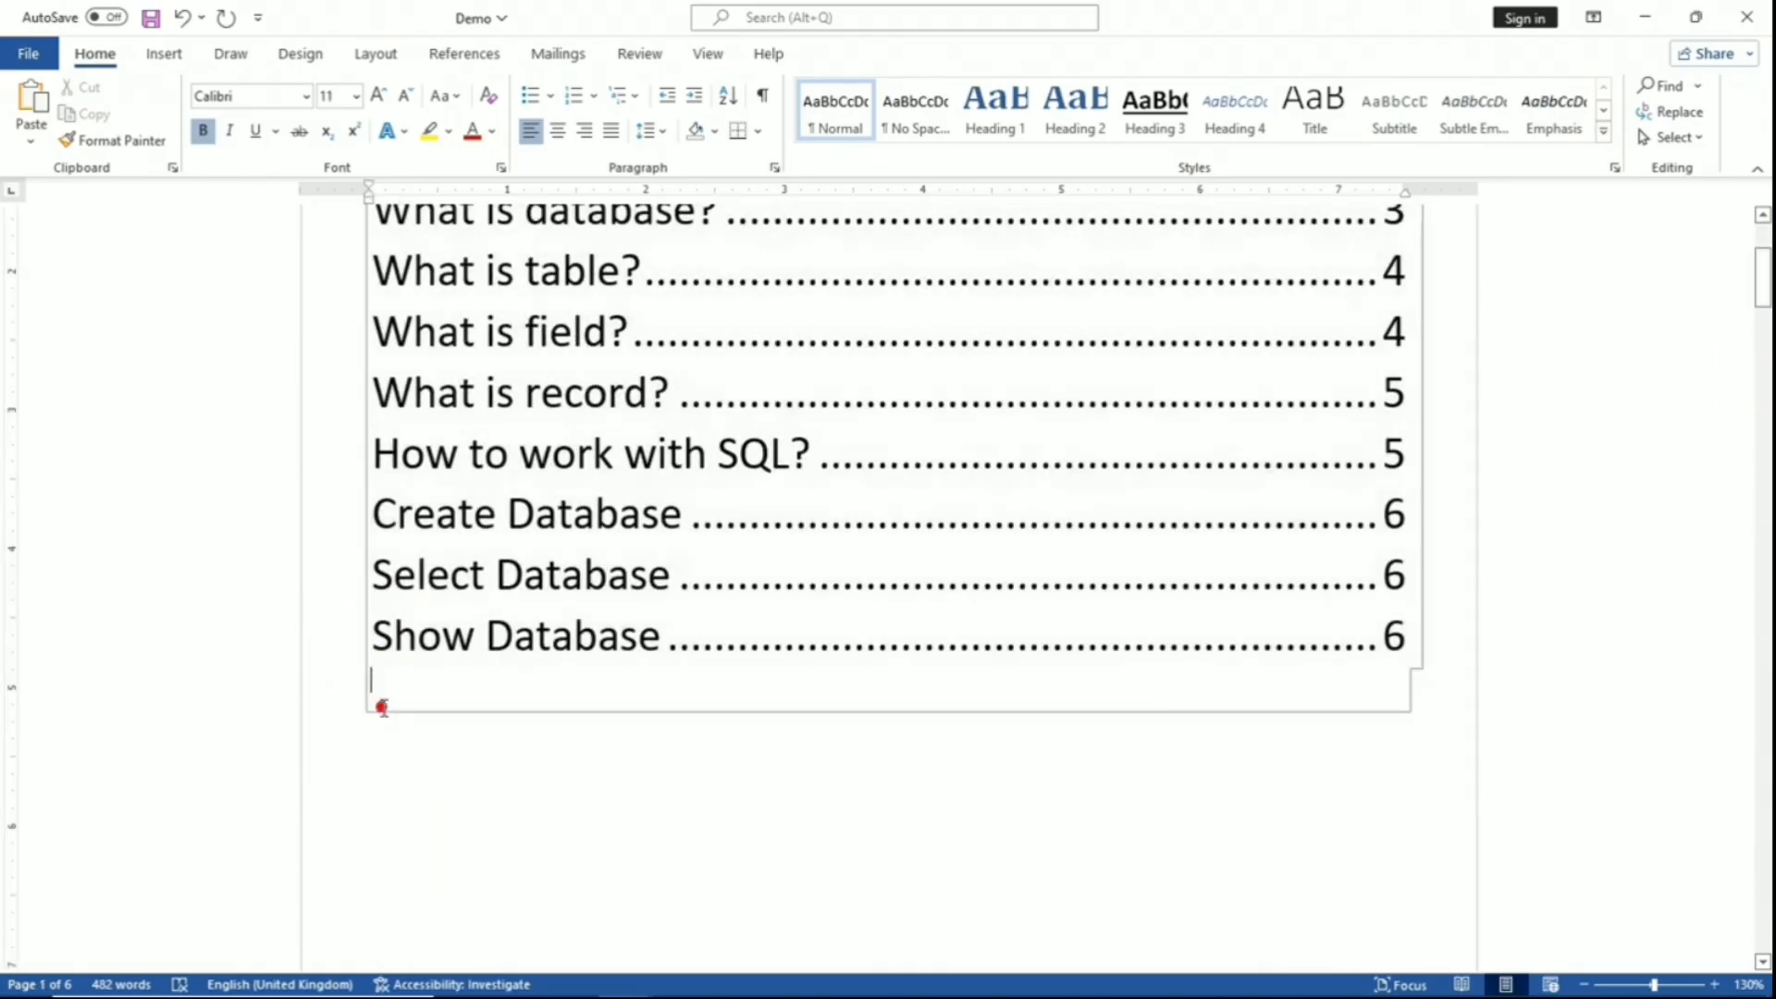
scroll(573, 647, "up", 3)
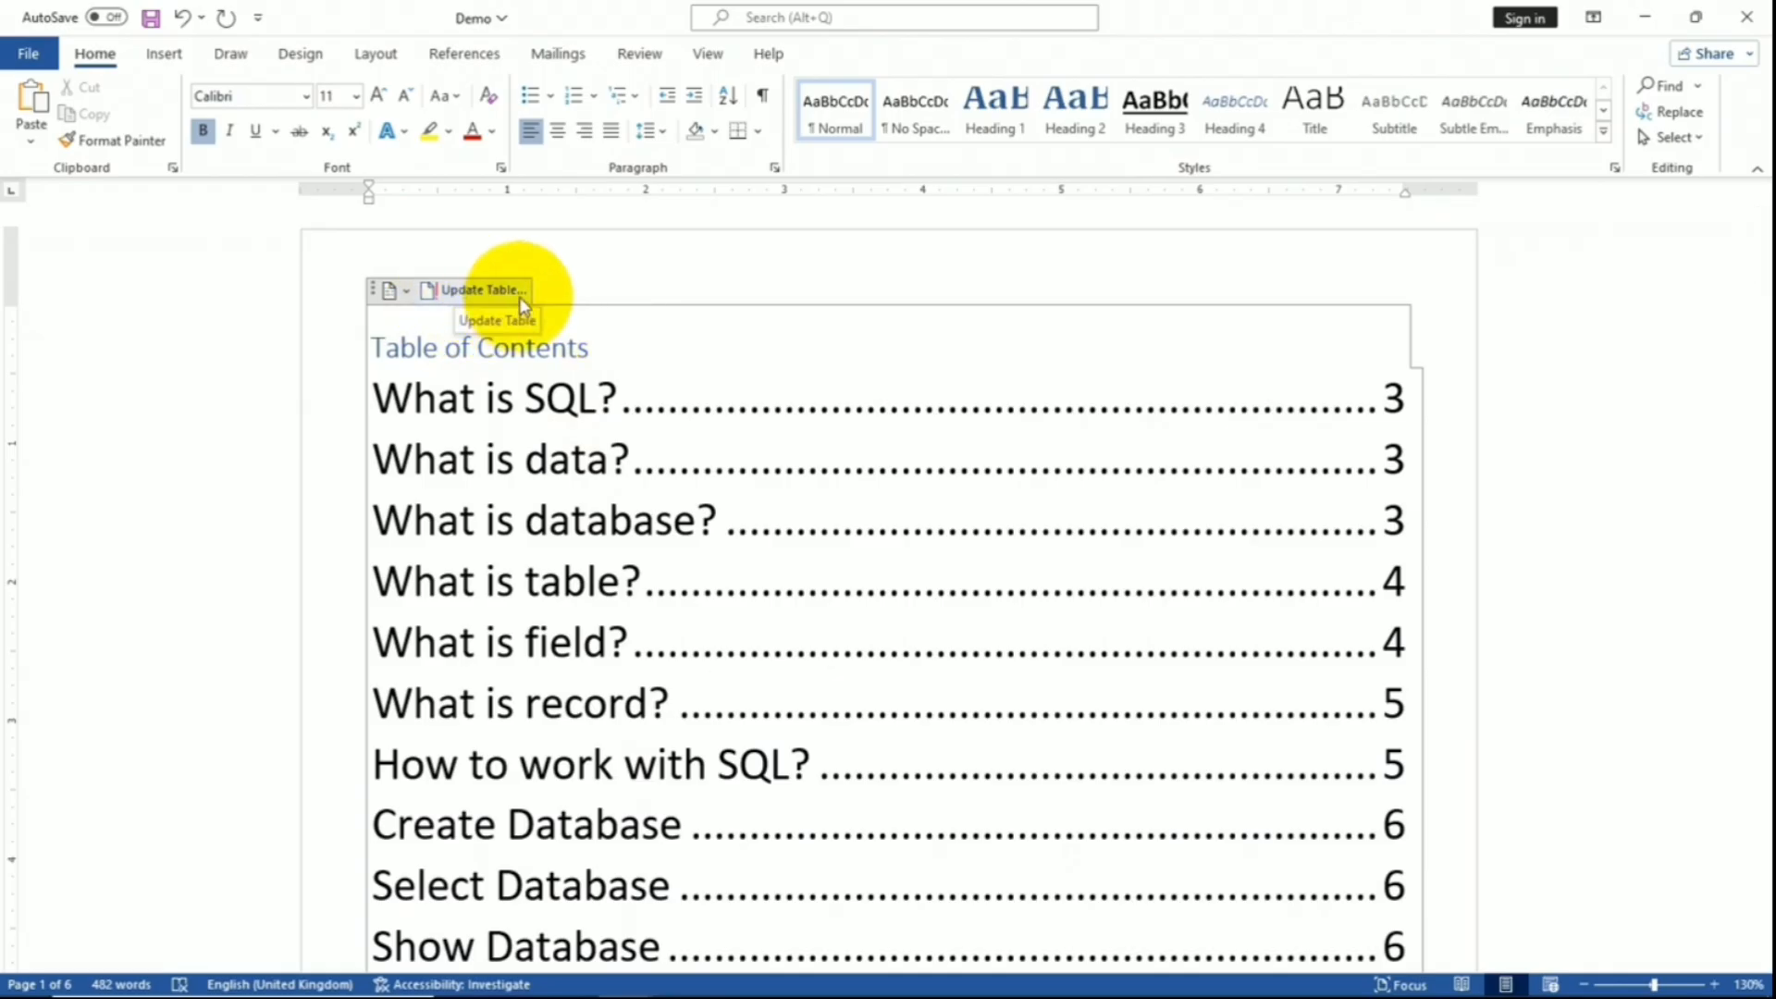
left_click(464, 52)
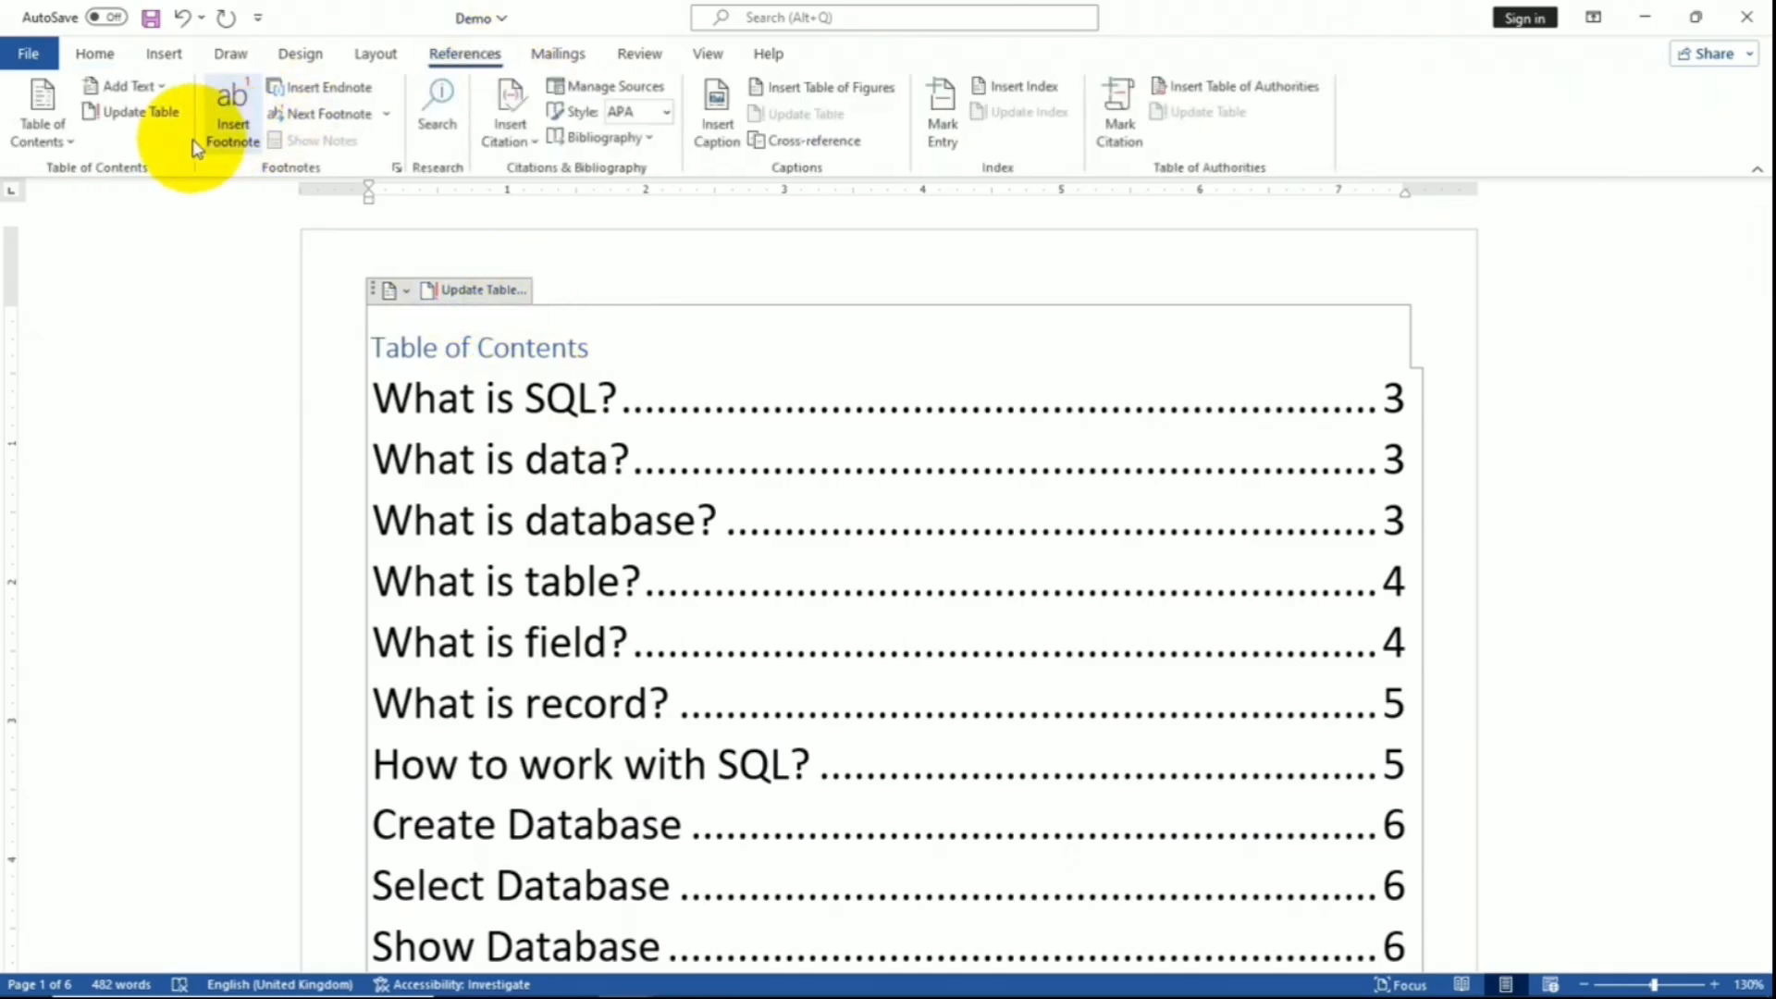
left_click(149, 116)
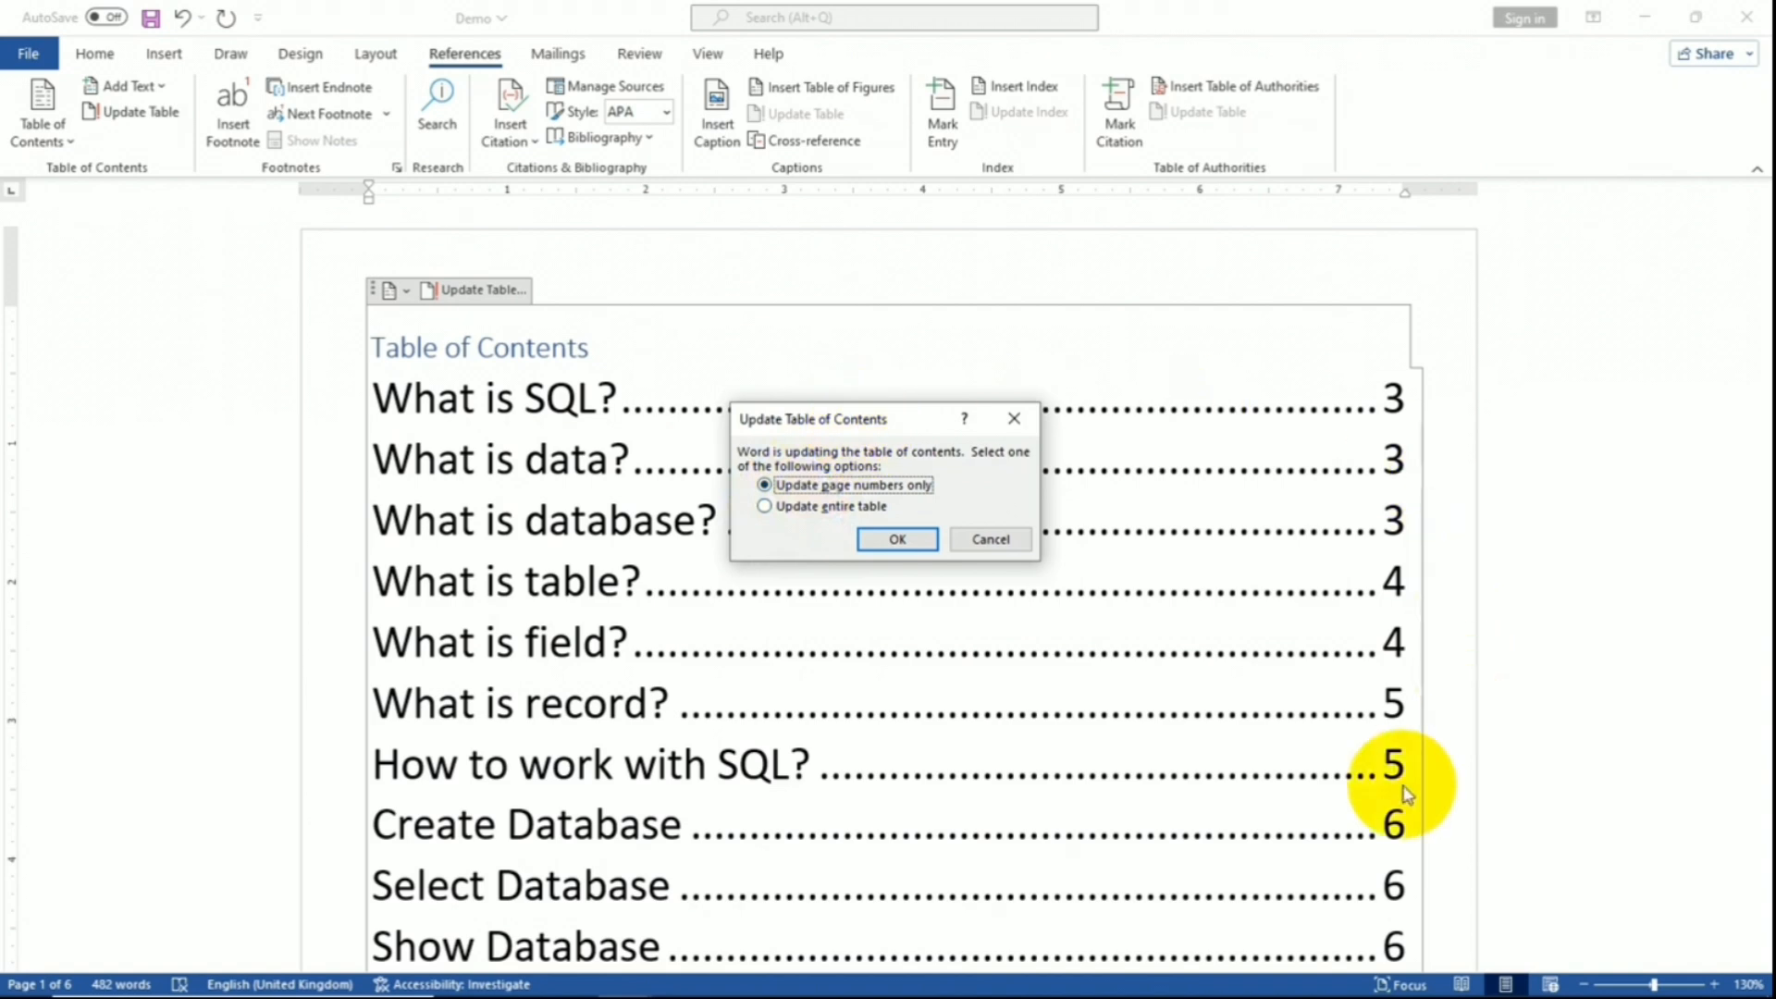
left_click(777, 514)
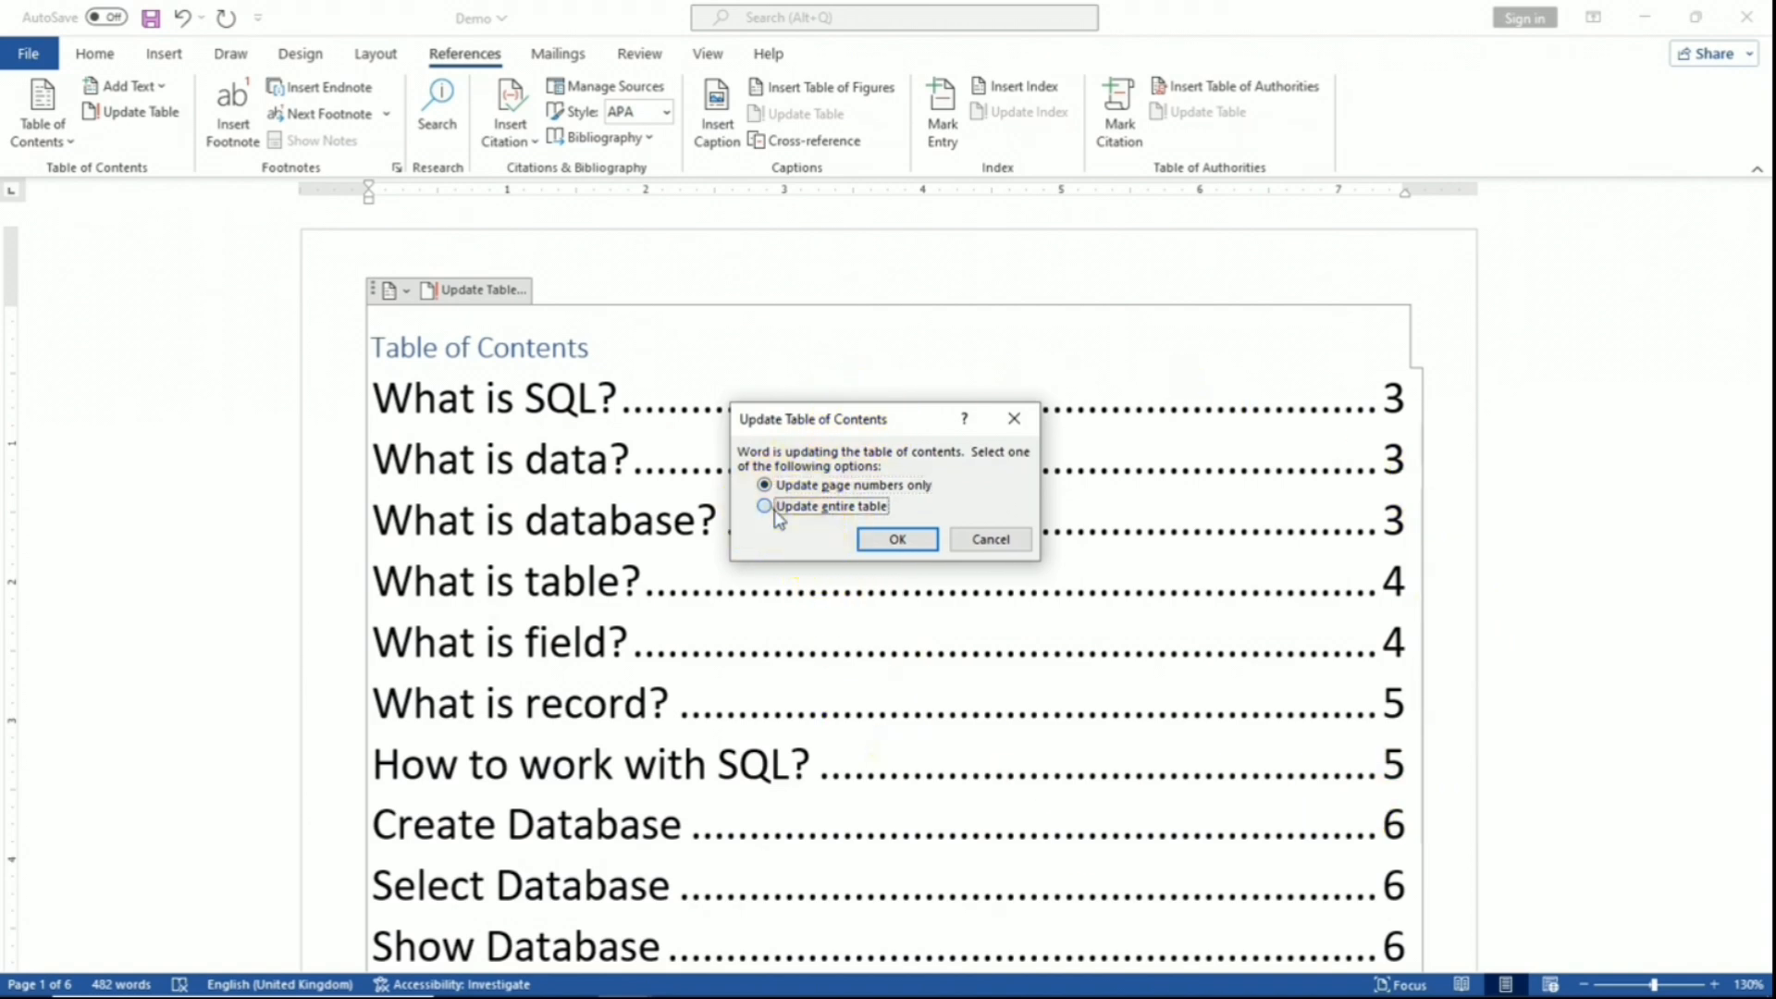
left_click(900, 539)
scroll(463, 717, "down", 3)
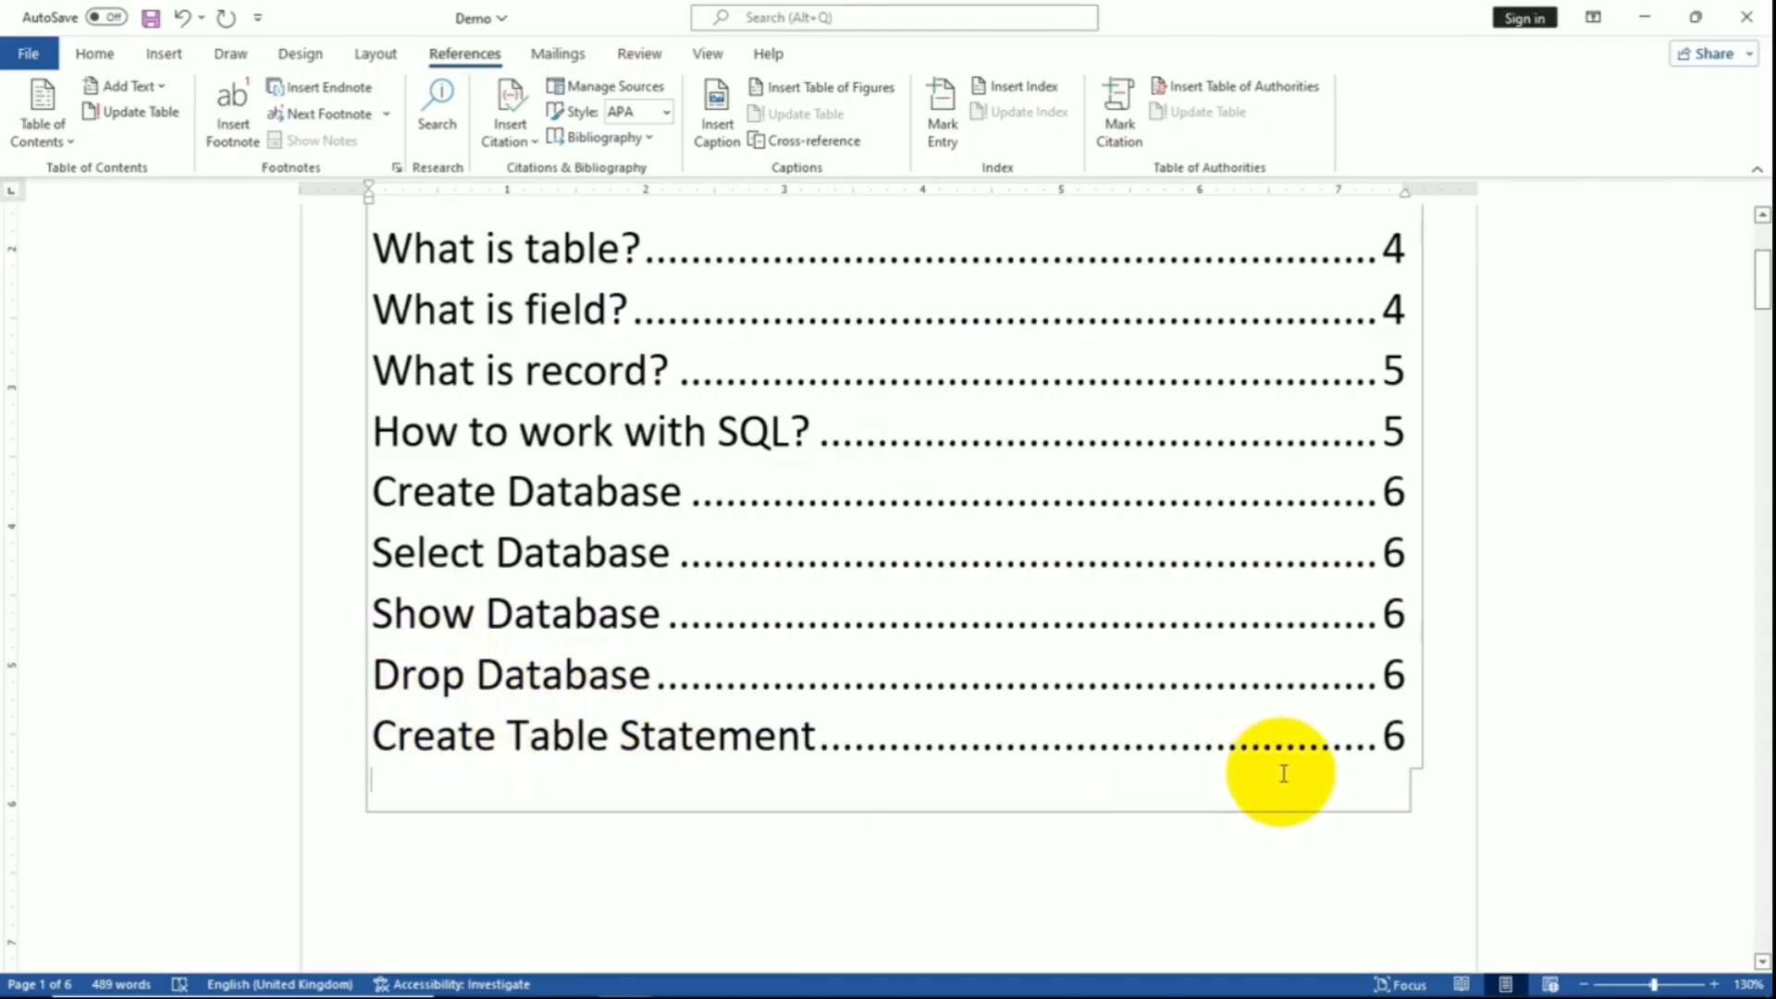
triple_click(1372, 737)
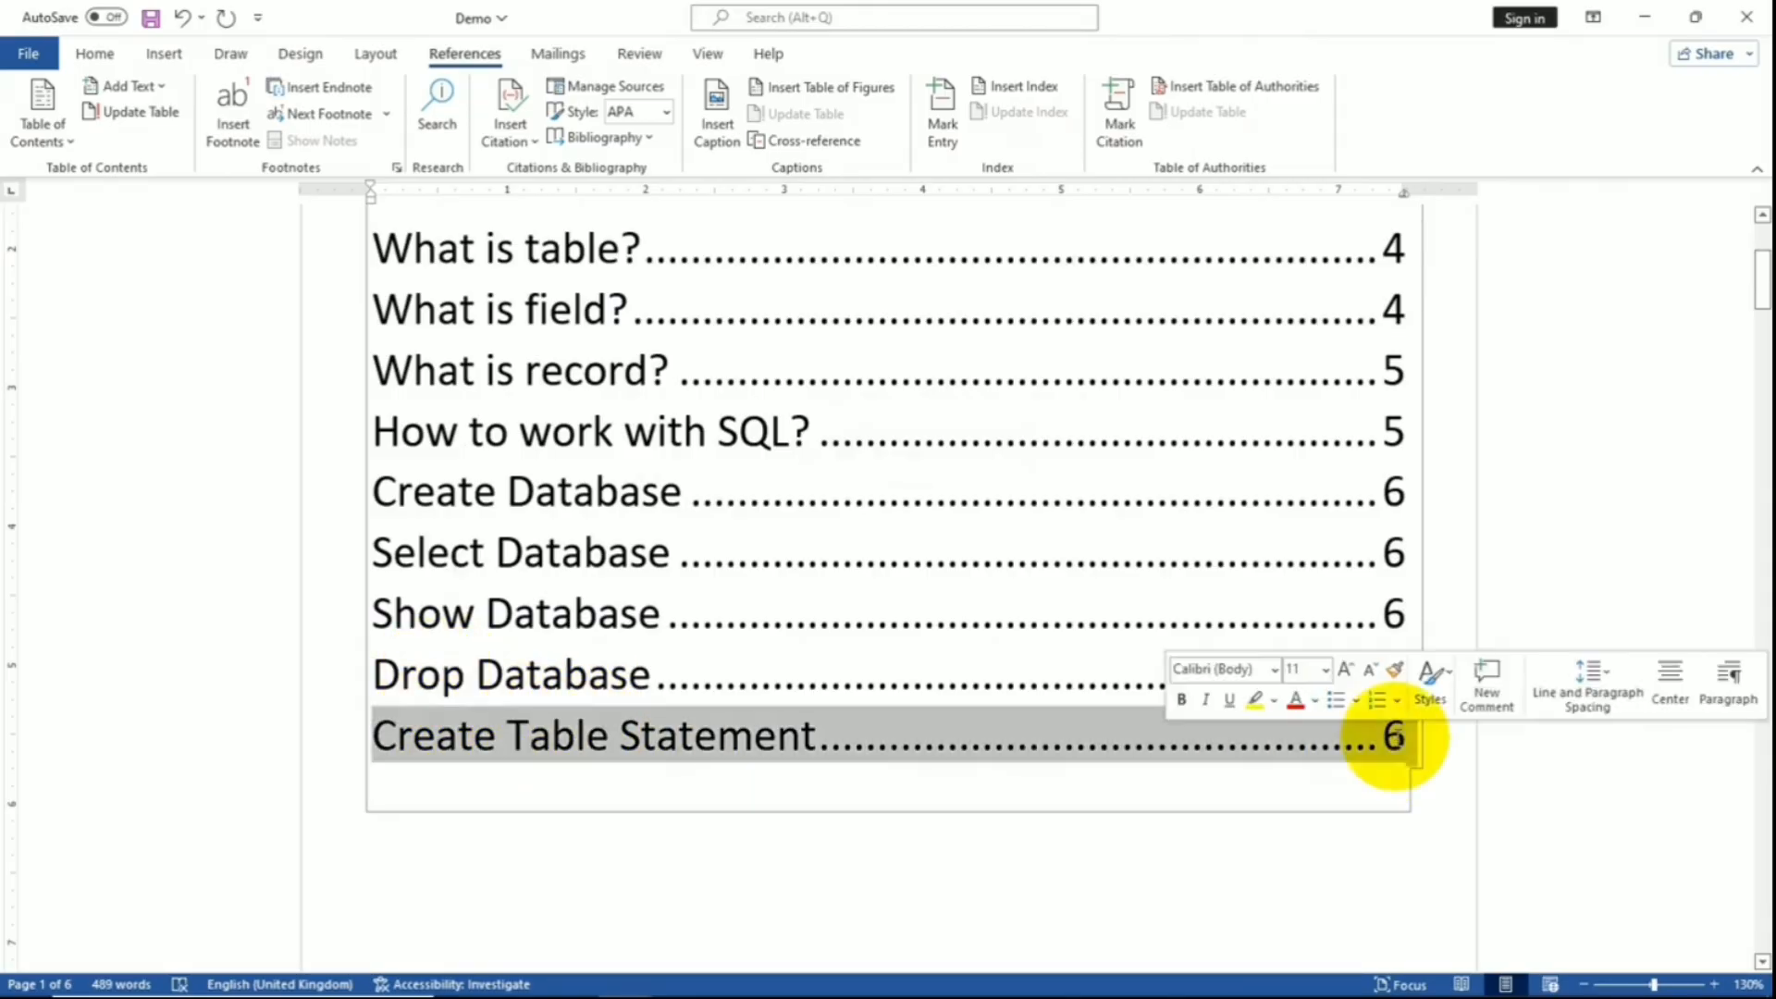
- Replace the table of contents with a custom one that hides page numbers
left_click(1372, 740, "ctrl")
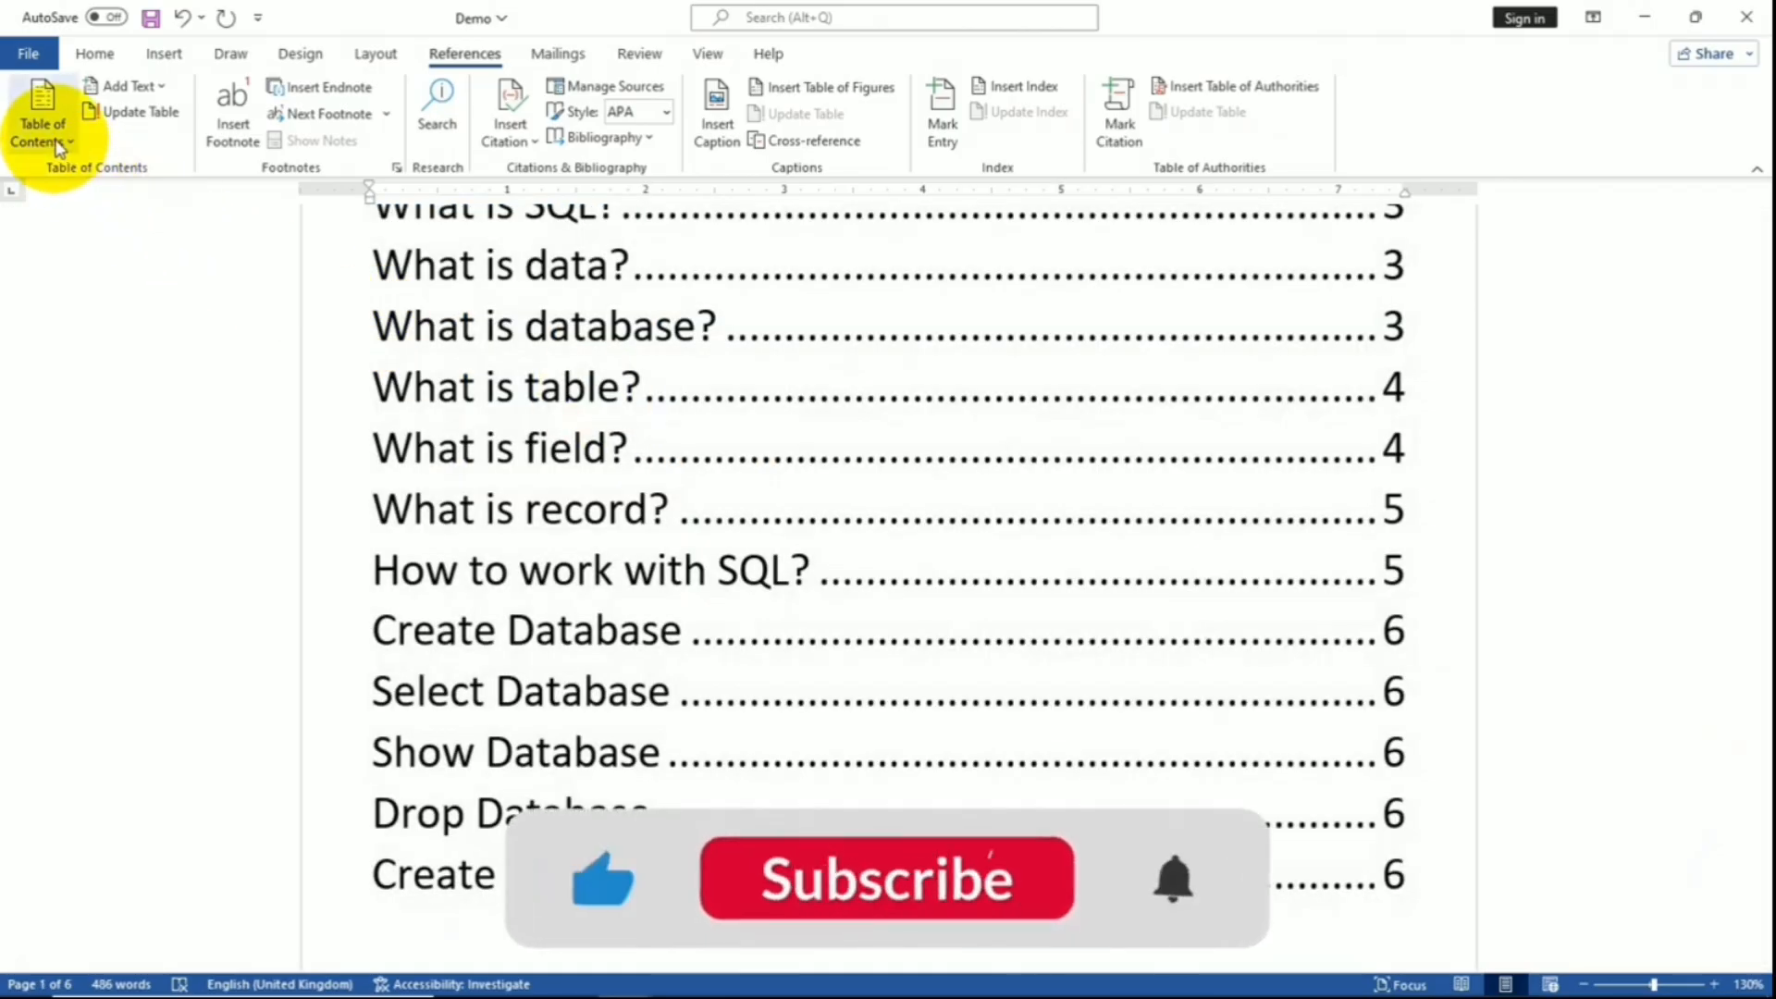
left_click(58, 145)
left_click(58, 145)
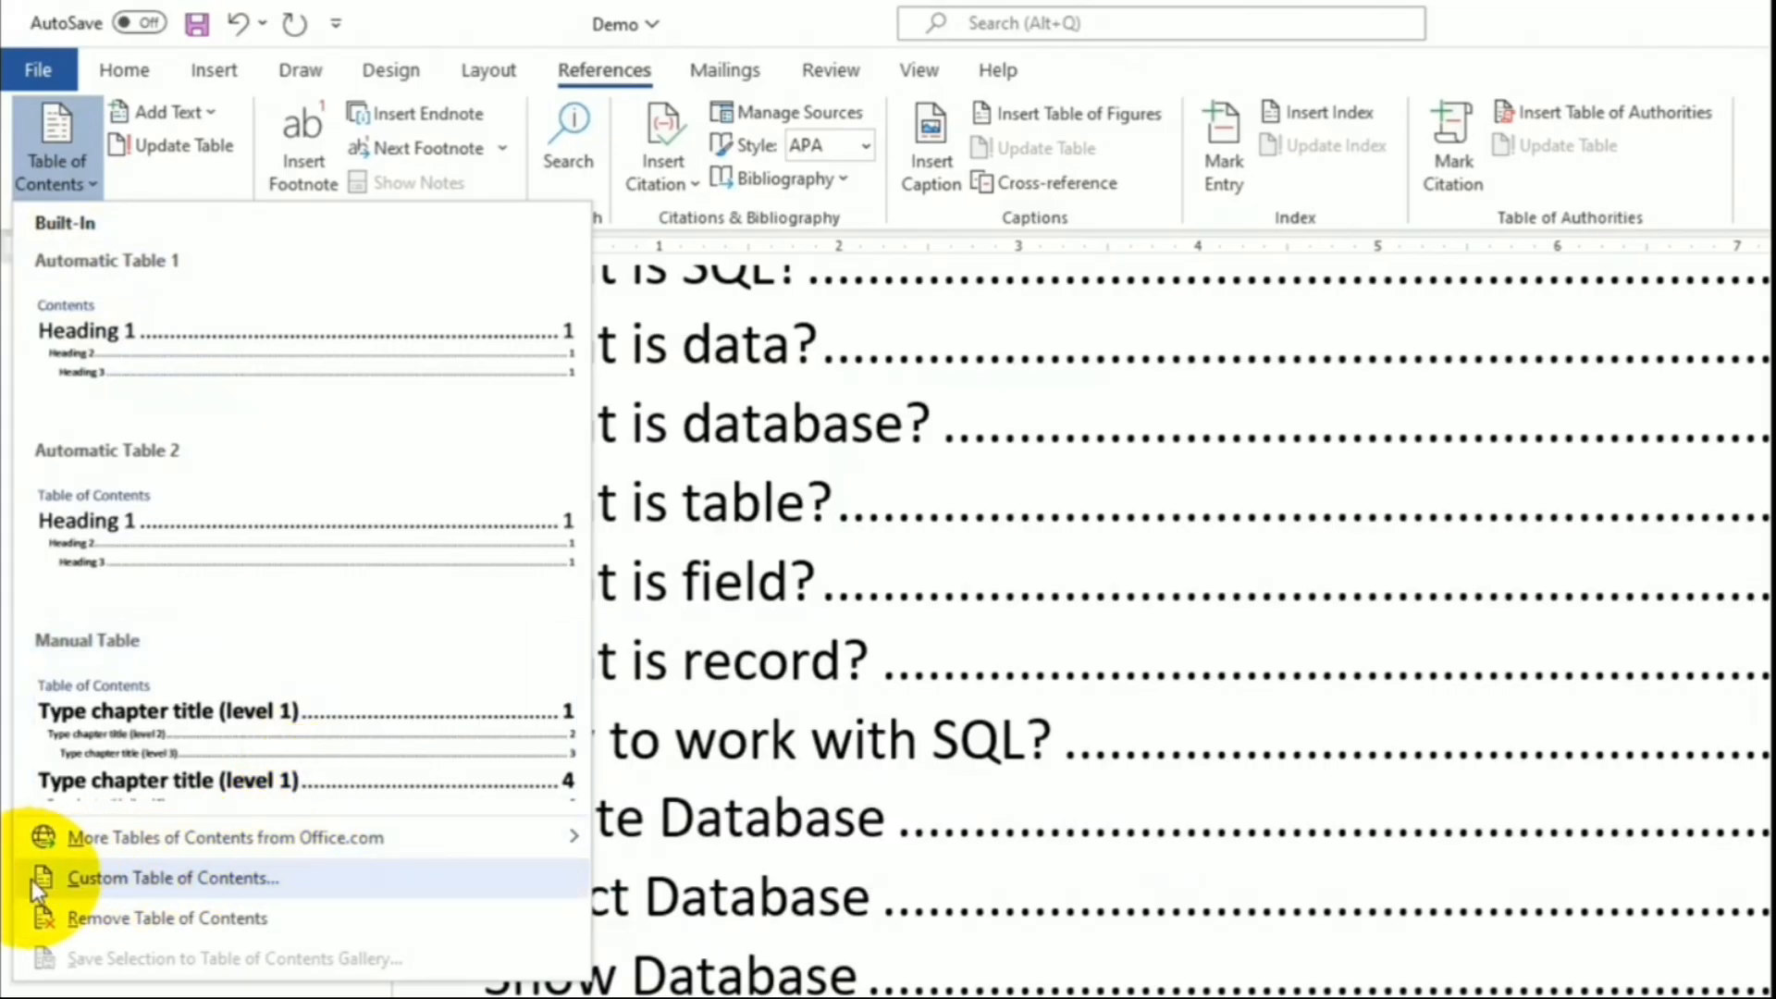
left_click(301, 886)
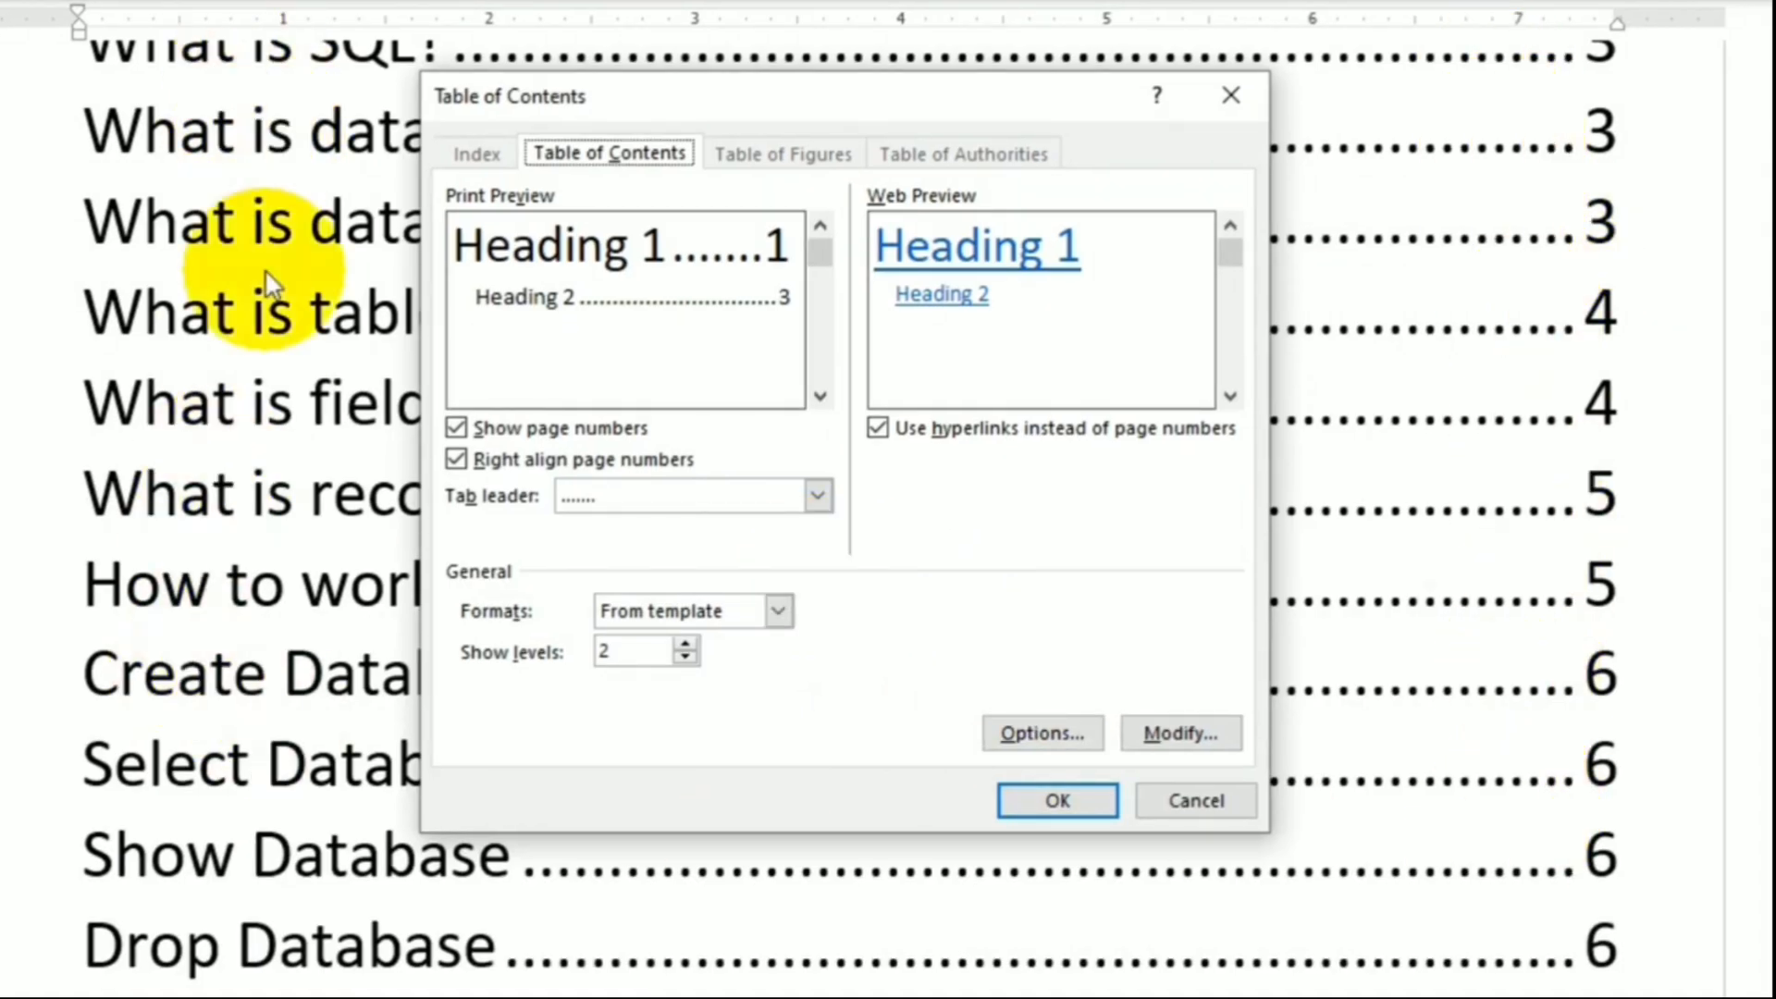
left_click(474, 428)
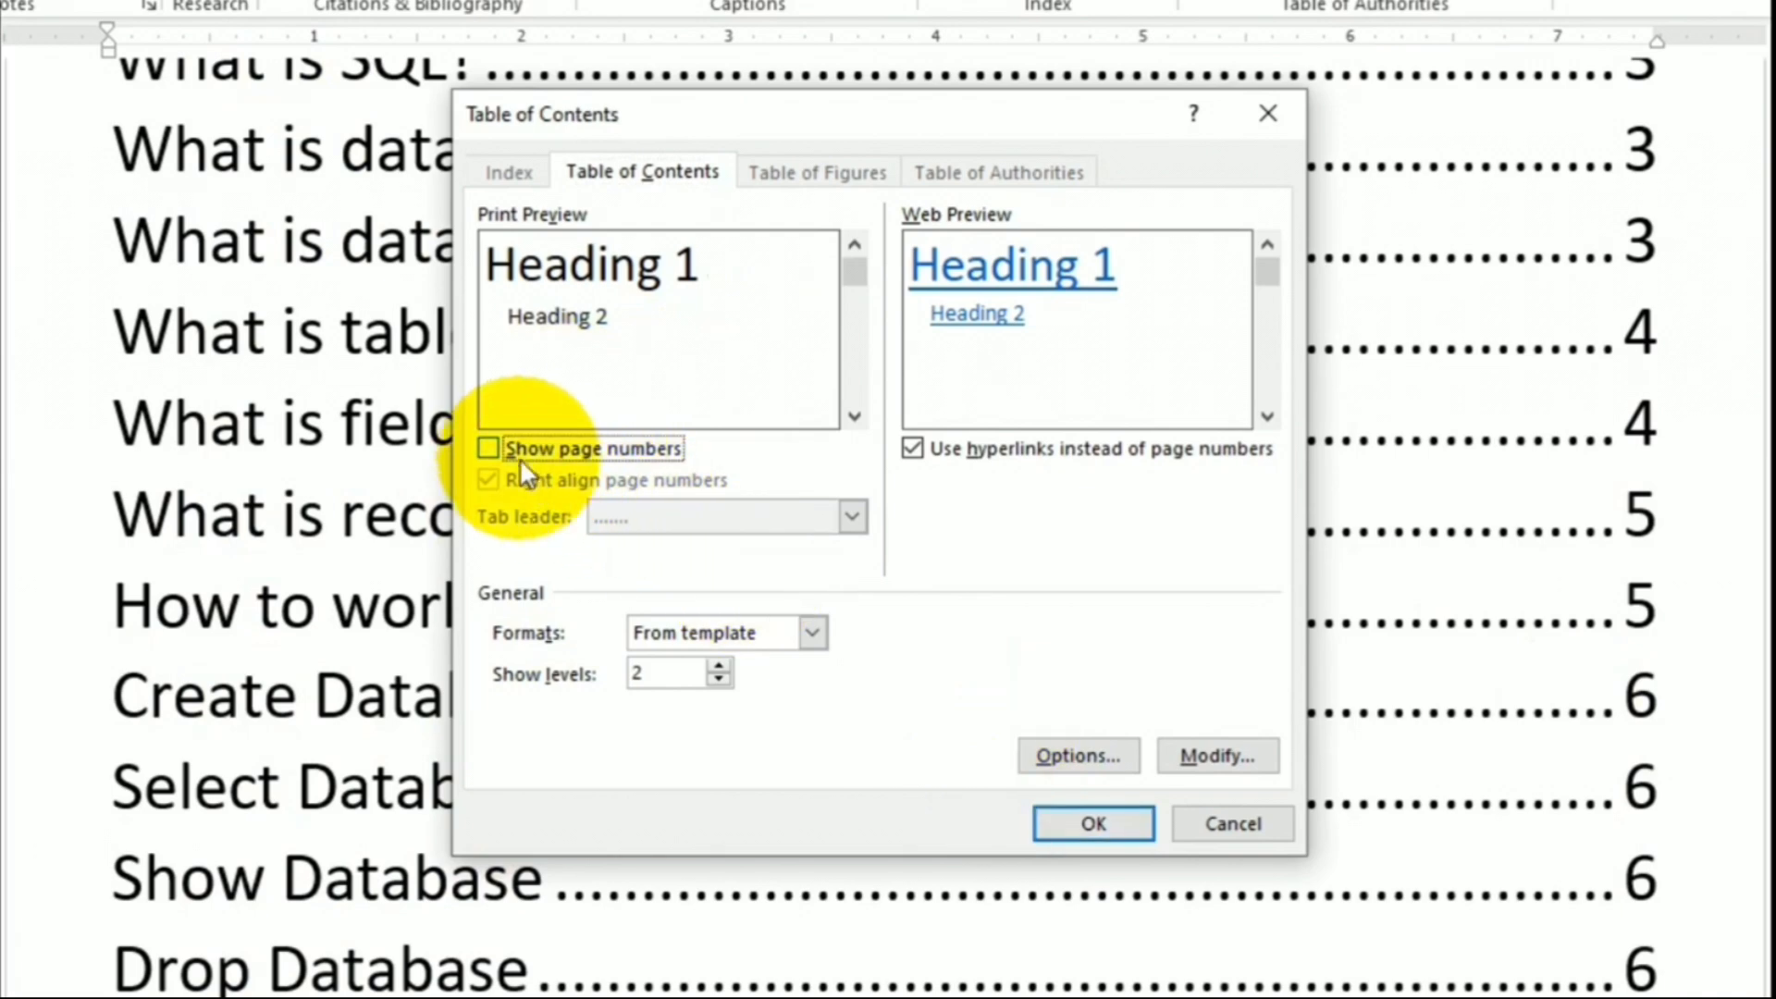
left_click(1070, 815)
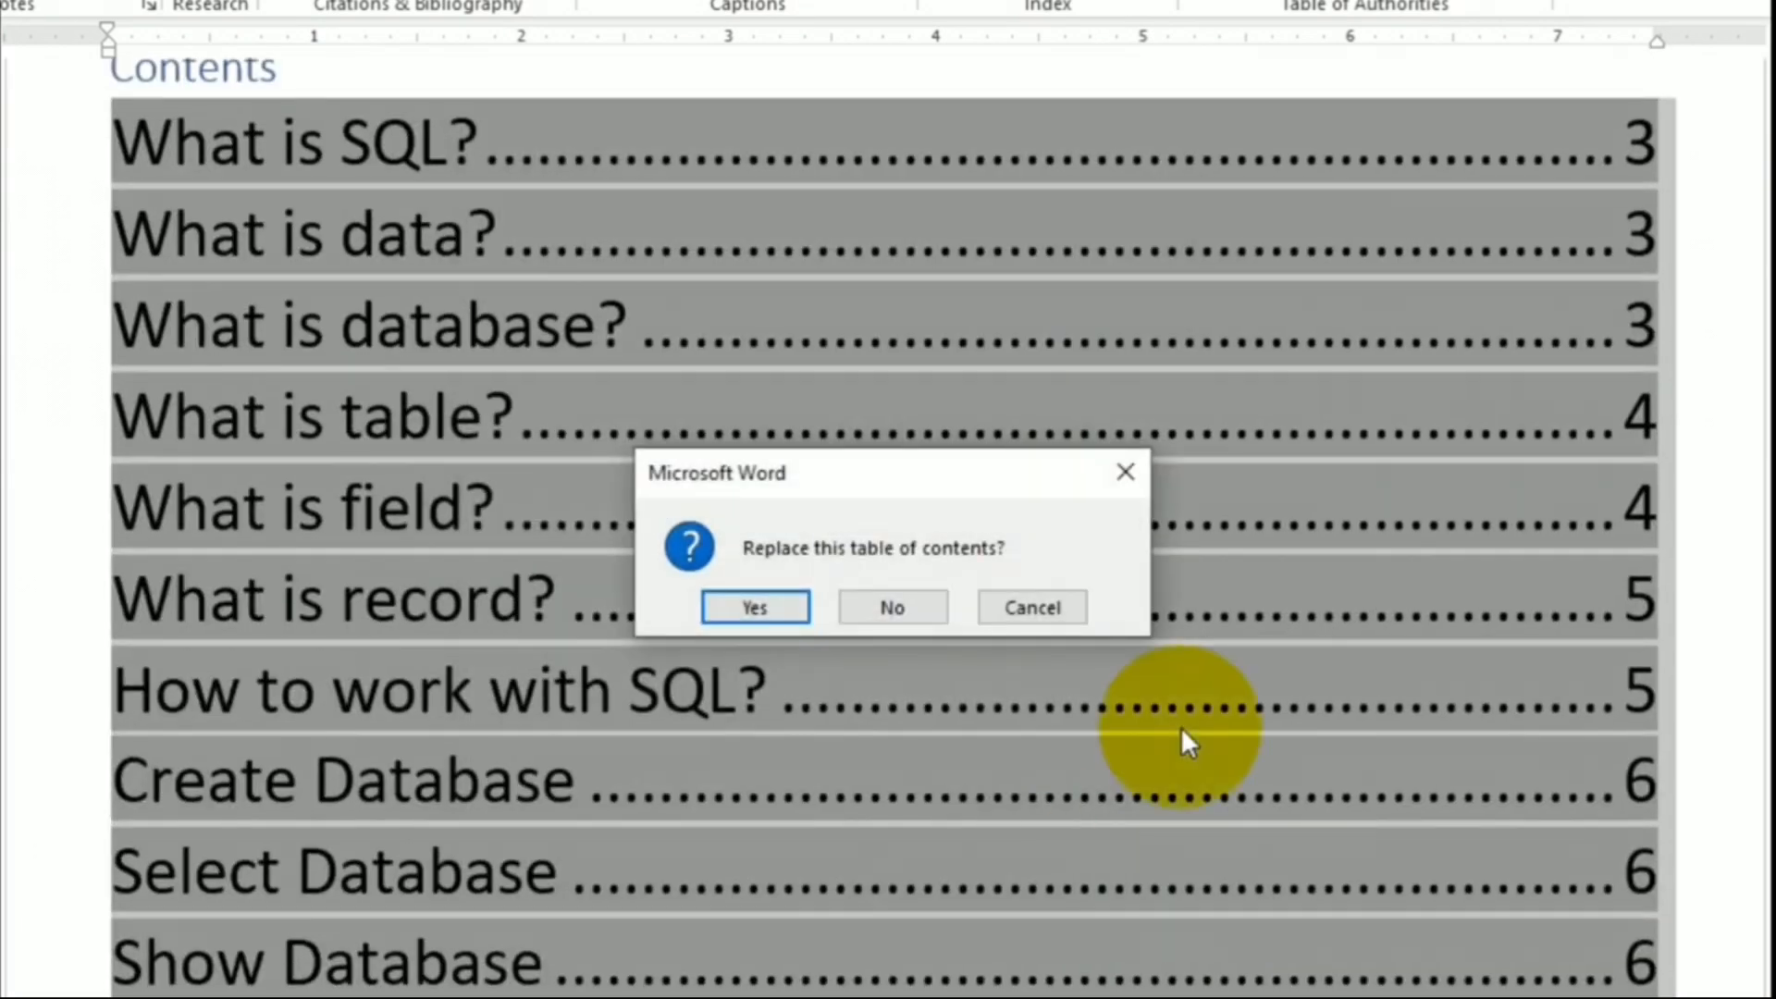
left_click(756, 607)
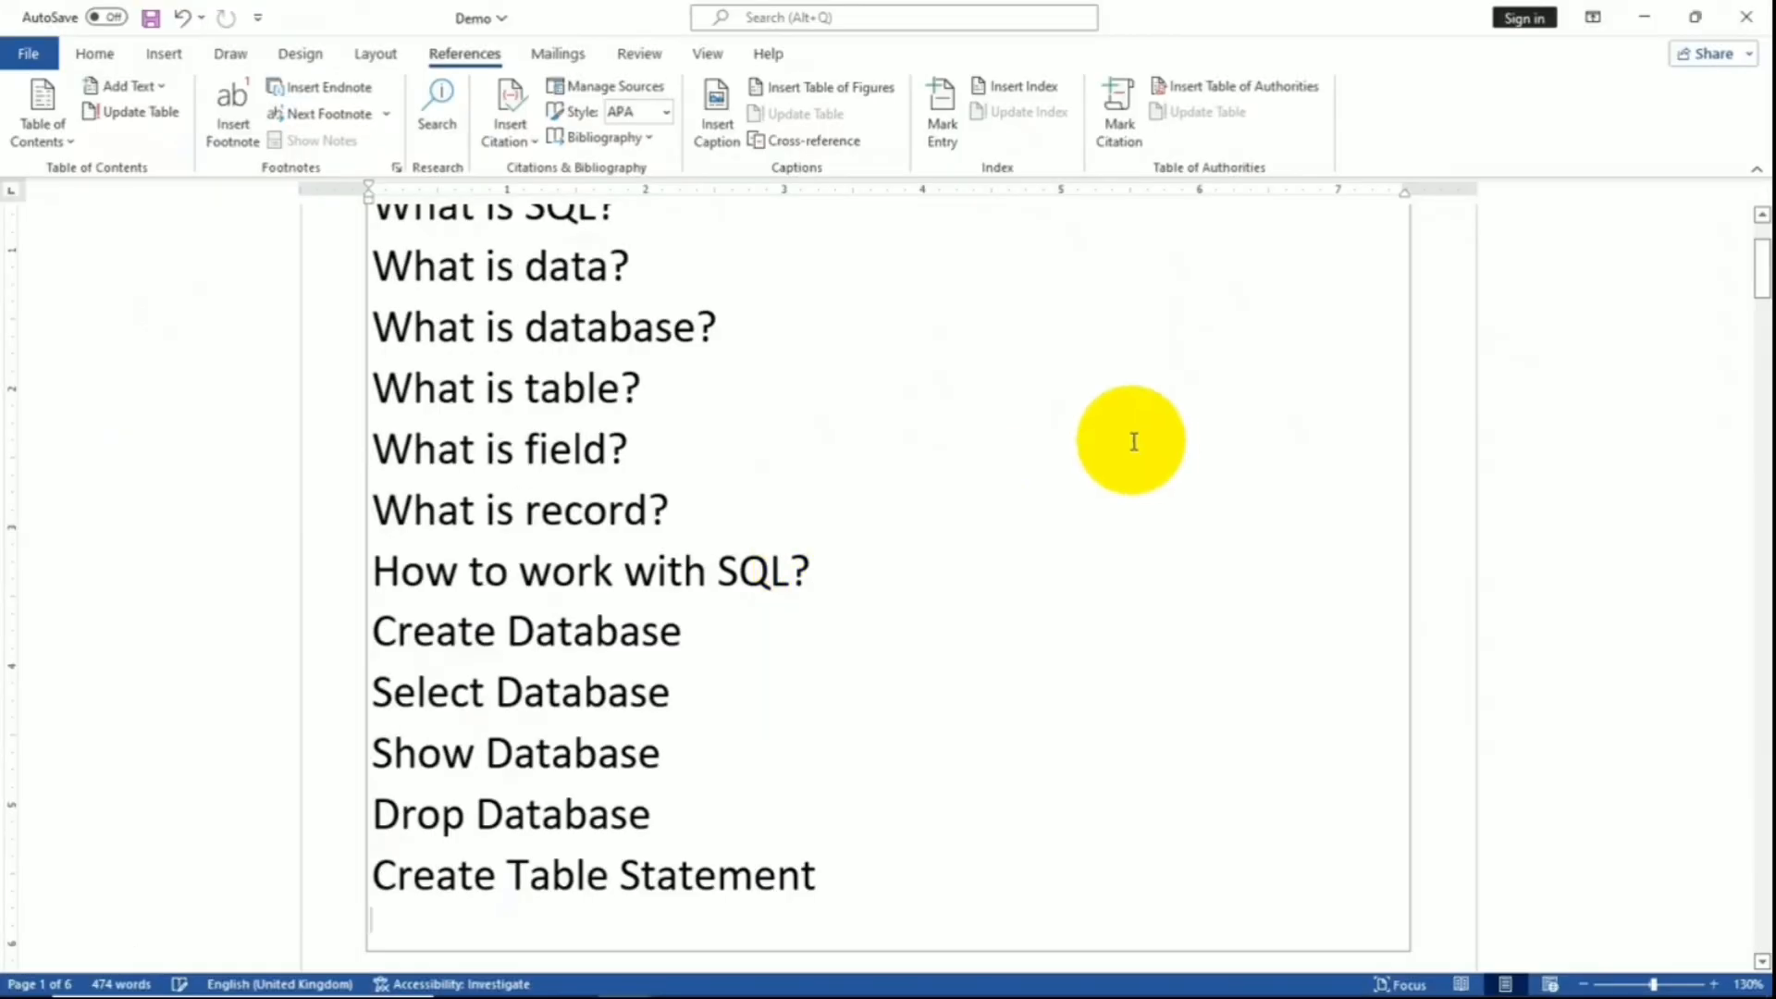
scroll(1246, 404, "up", 3)
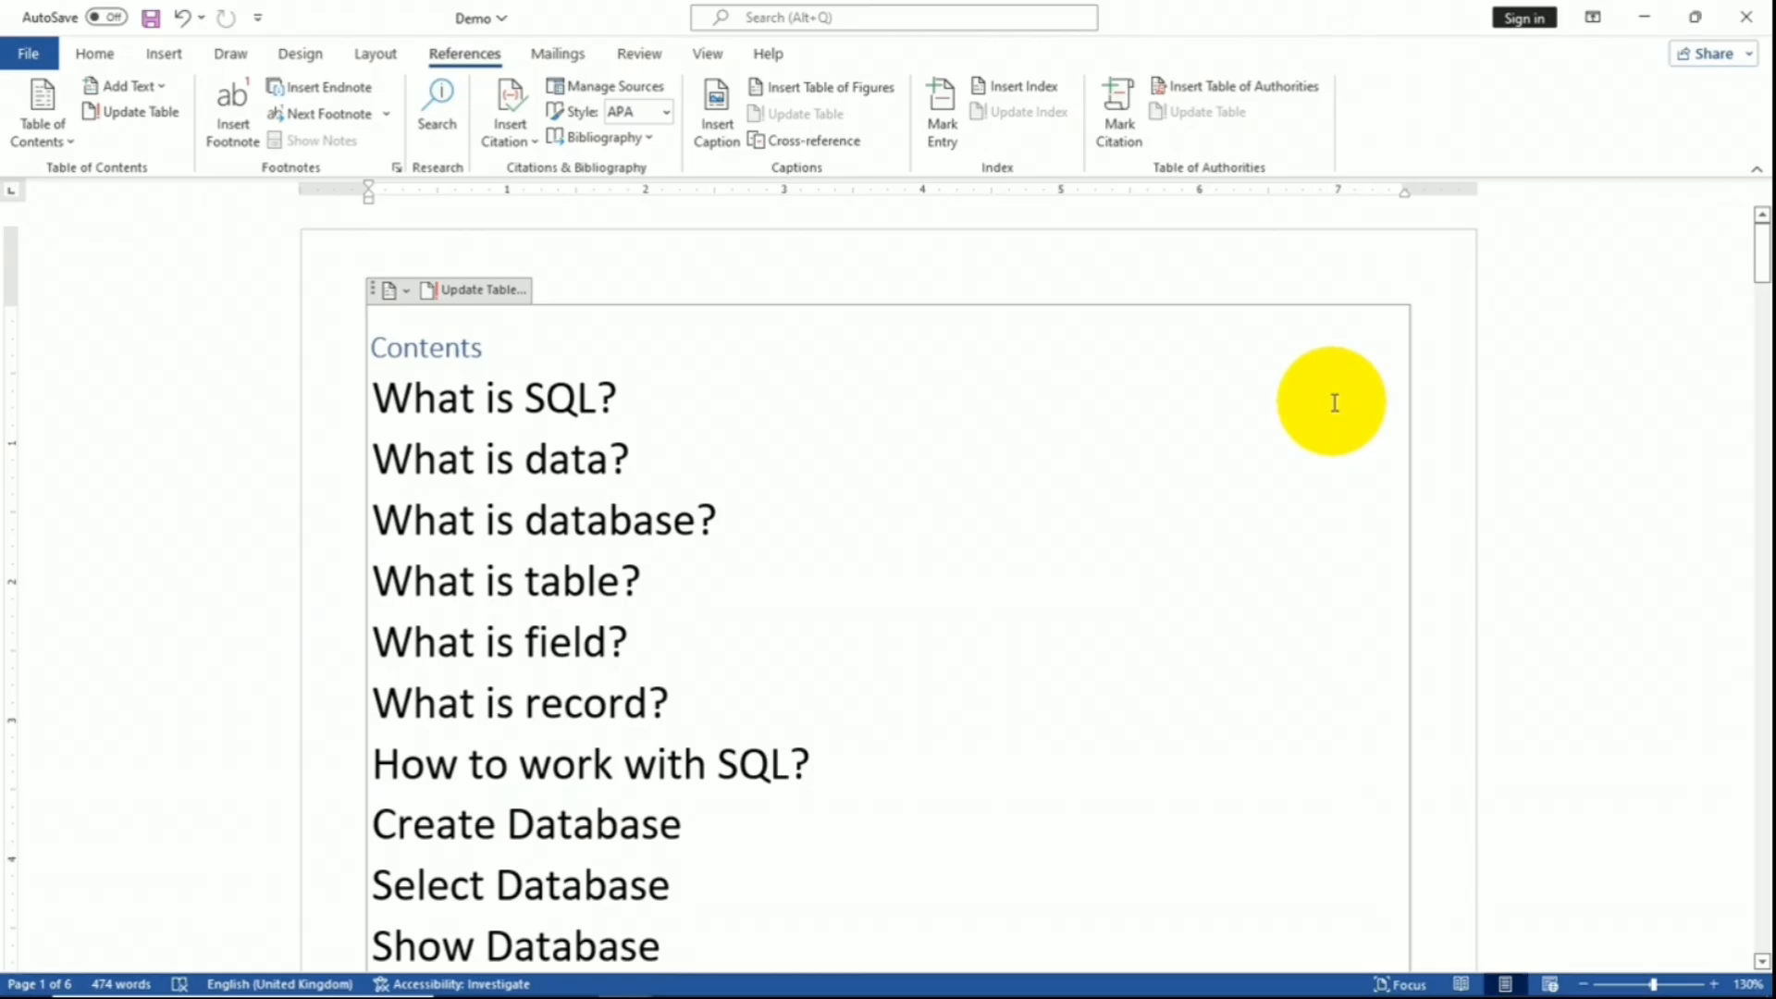
- Replace the table of contents with a custom one showing 2 levels
left_click(41, 120)
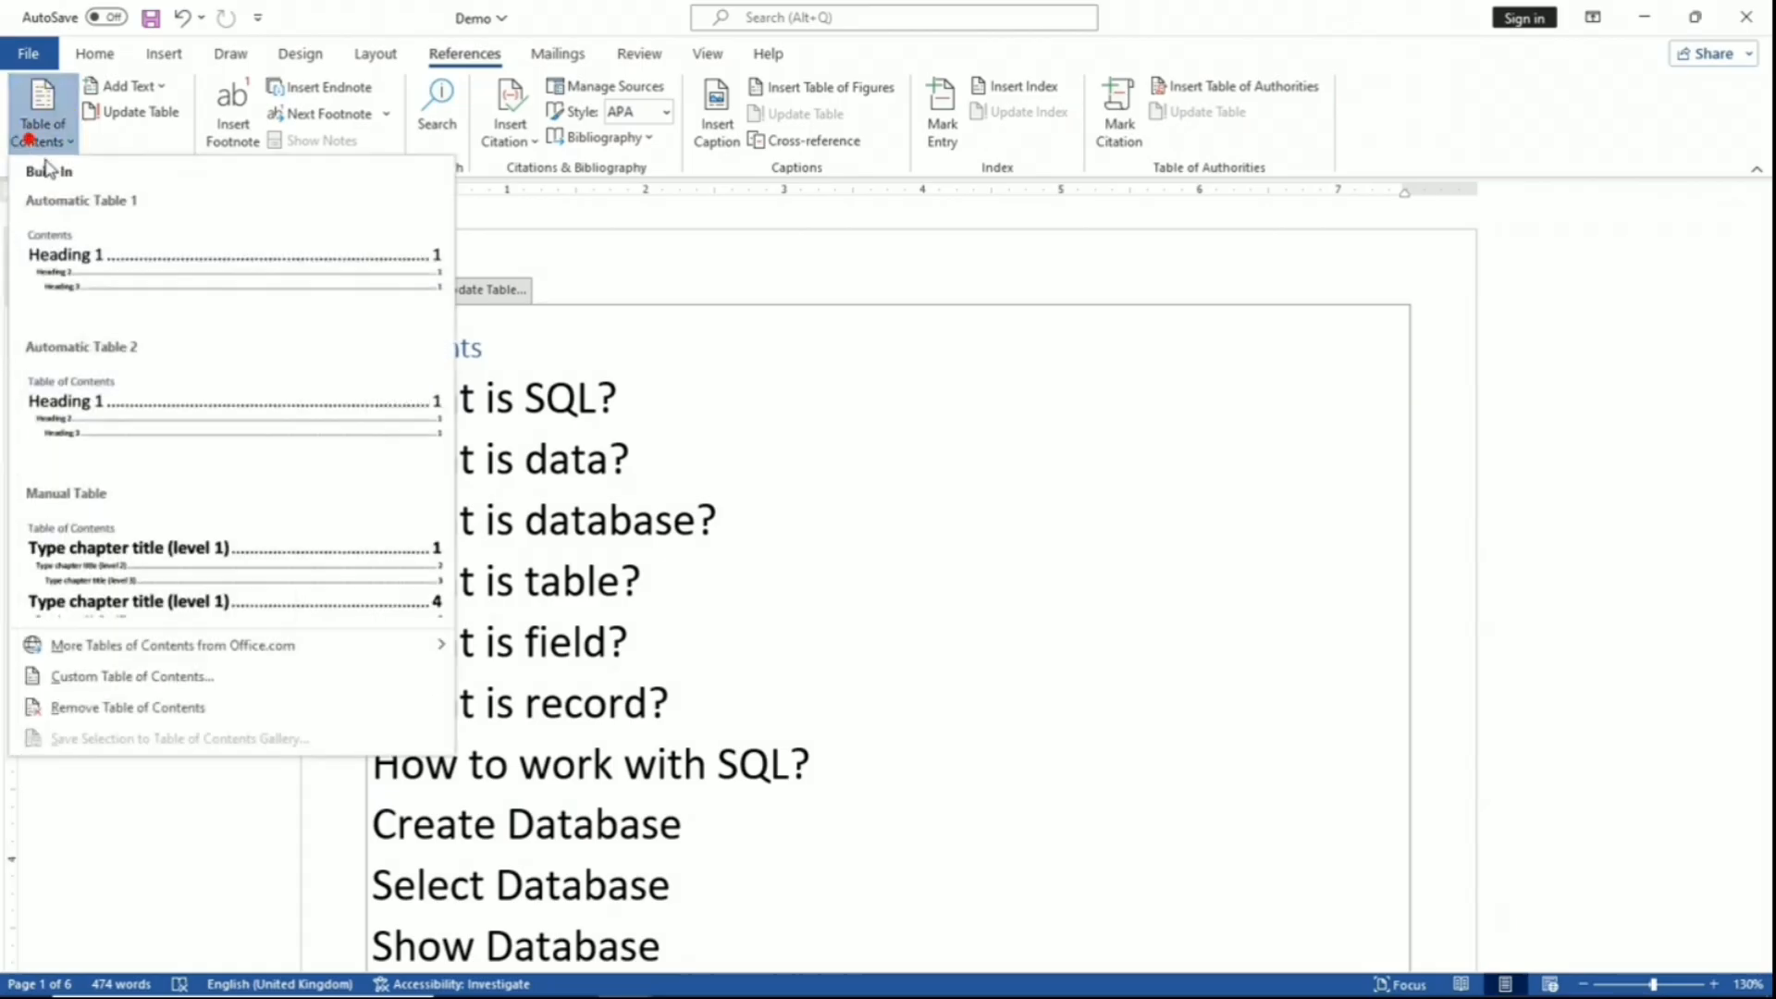
left_click(112, 678)
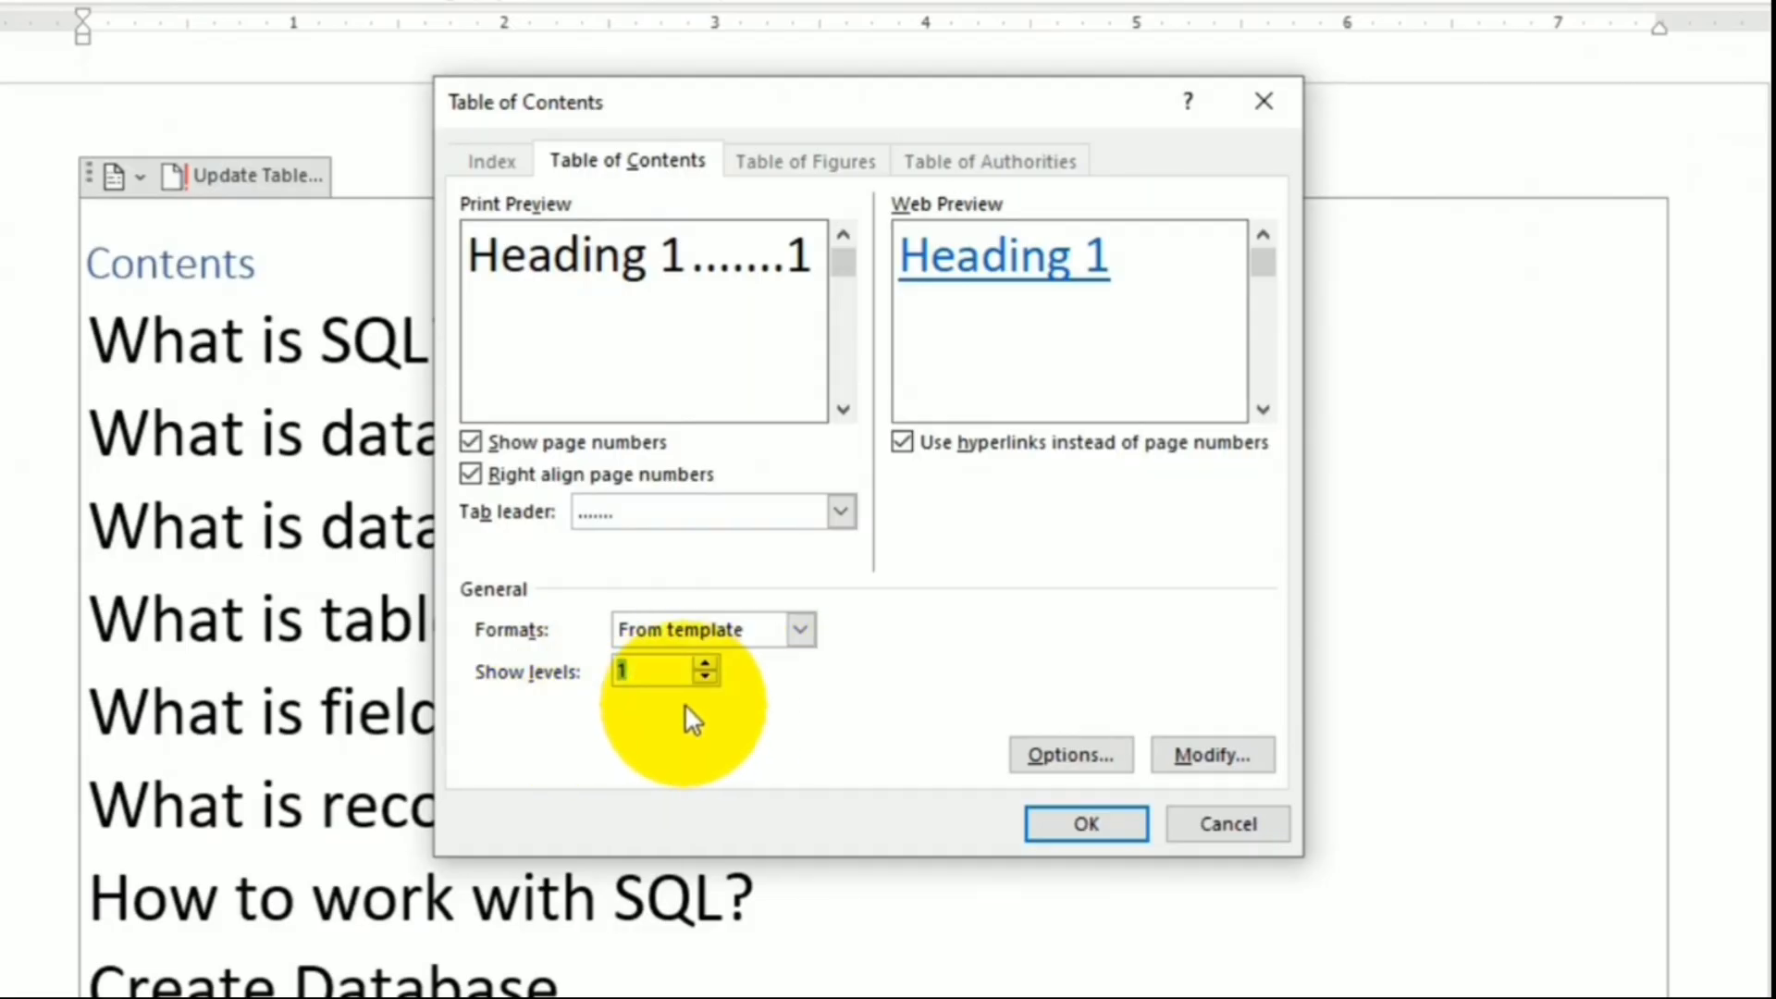
left_click(706, 664)
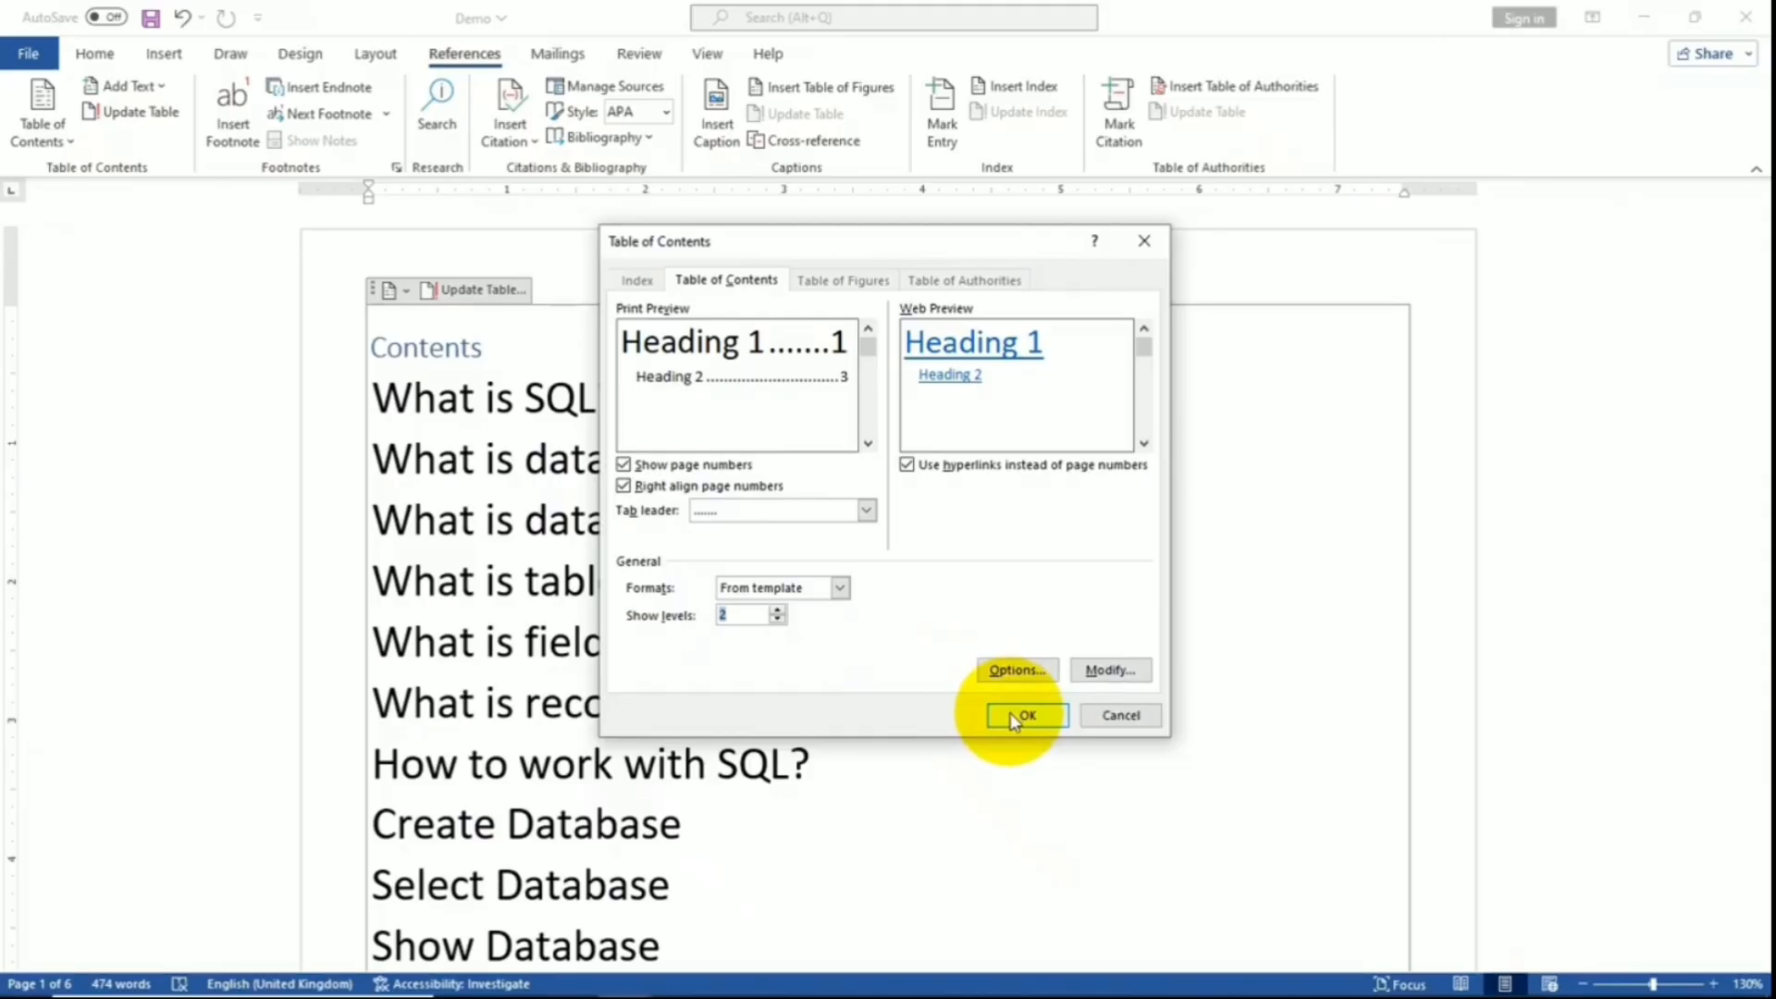
left_click(1014, 716)
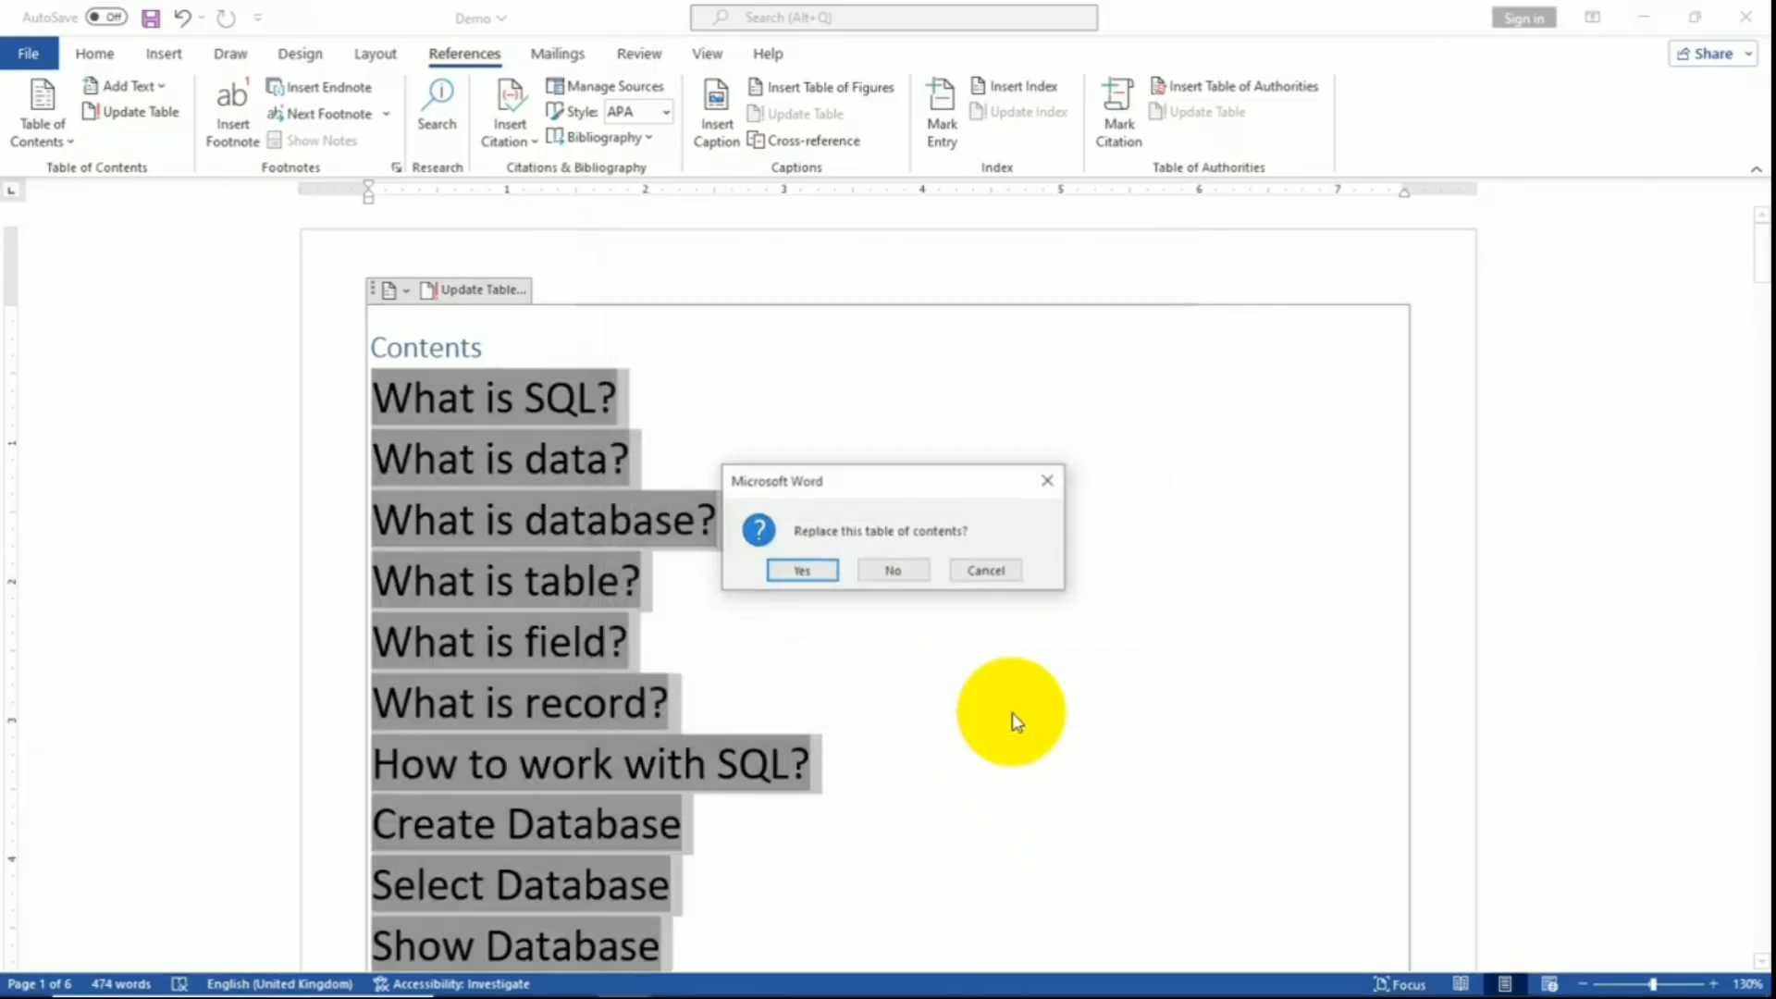
left_click(831, 569)
scroll(1190, 681, "down", 10)
left_click_drag(1759, 370, 1760, 561)
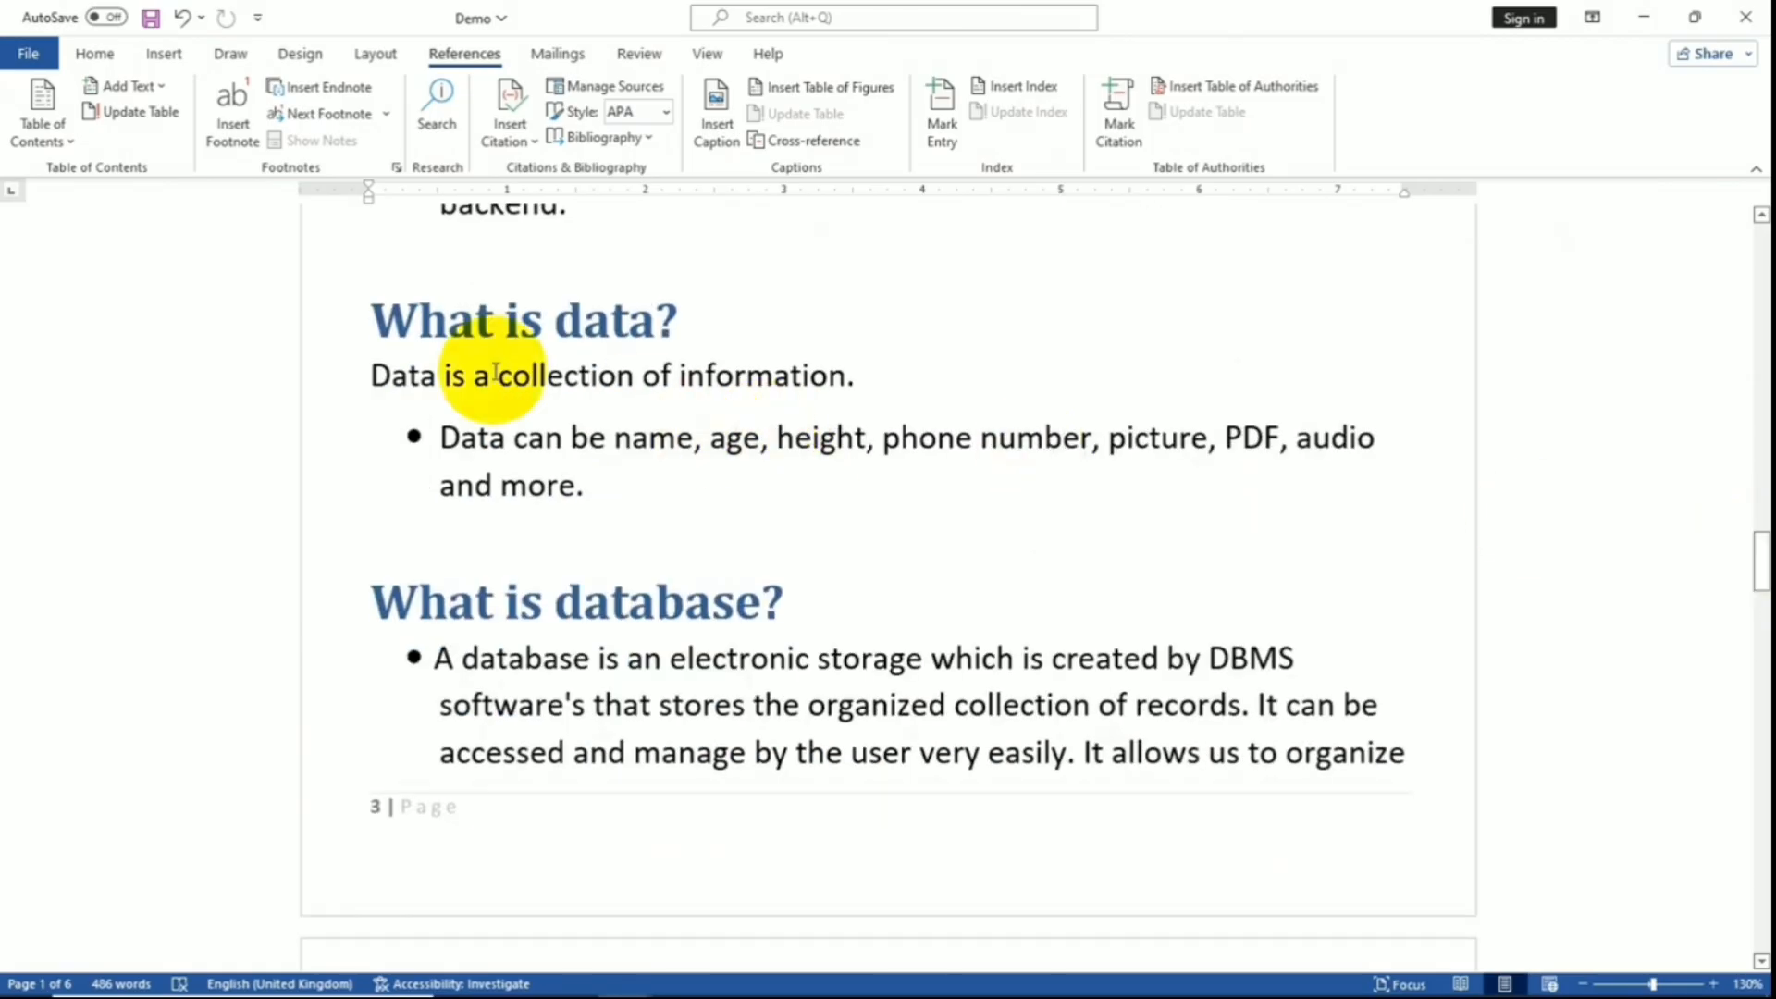
- Style the sentence 'Data is a collection of information.' as Heading 2
left_click(368, 377)
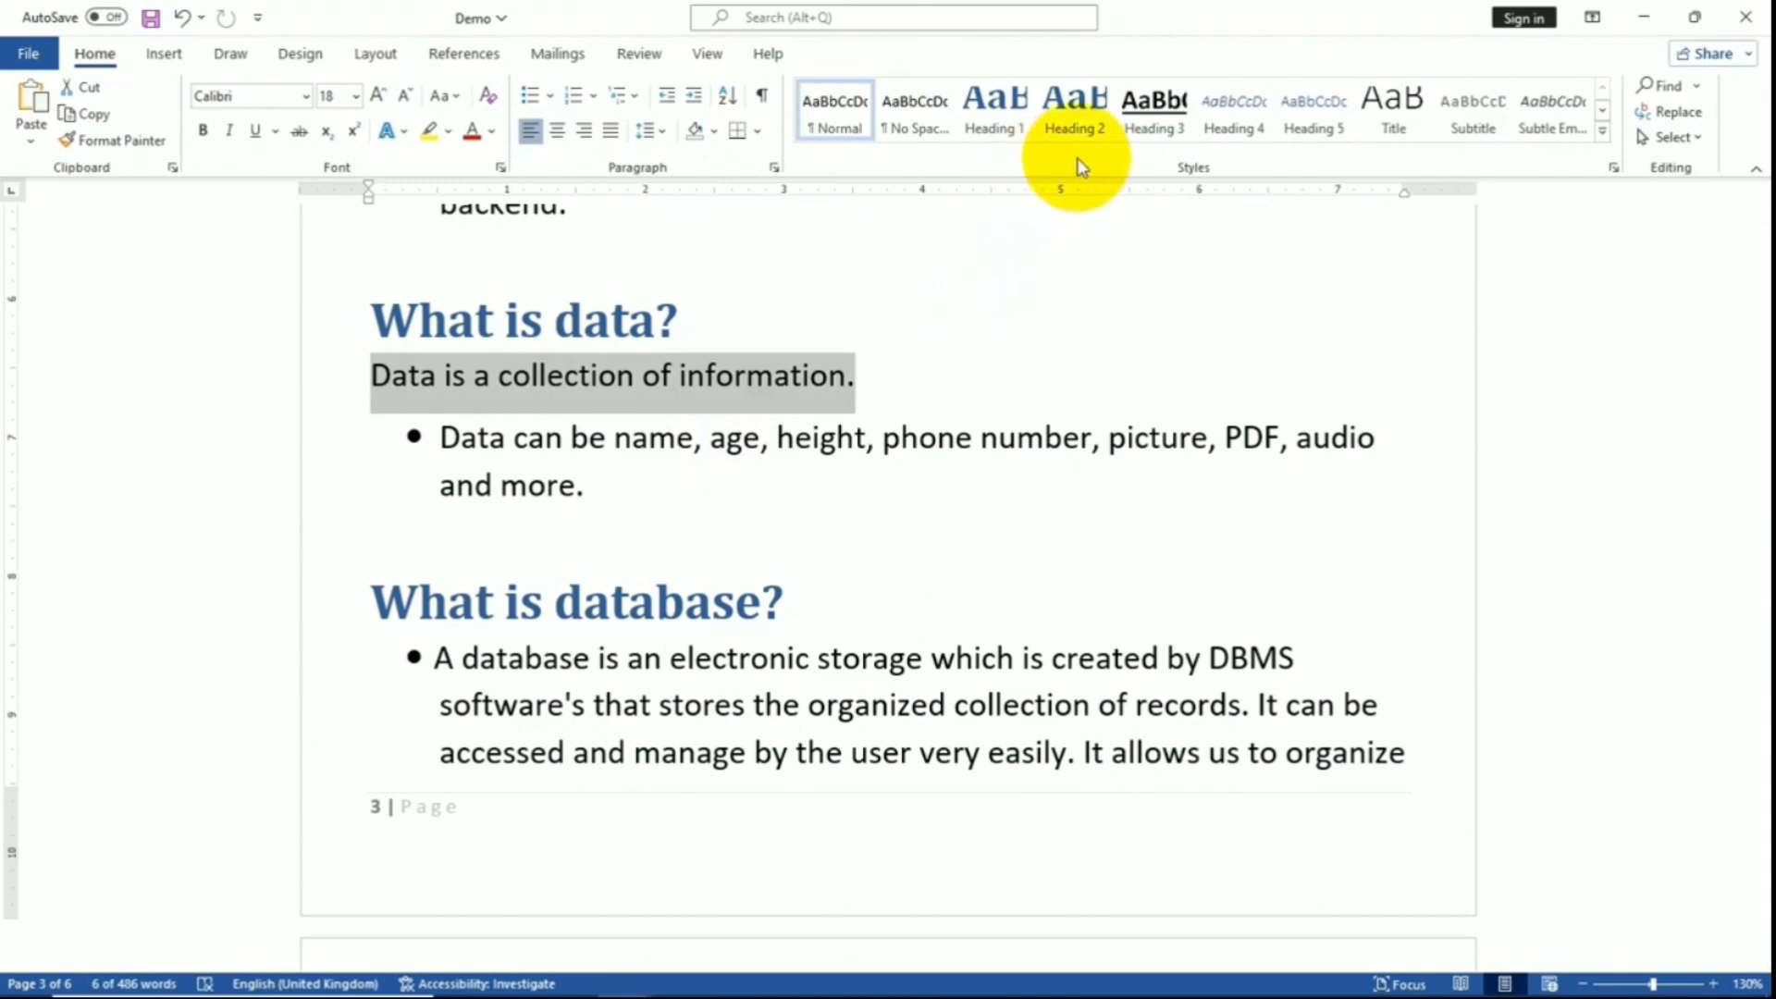
left_click(1089, 120)
left_click(1087, 122)
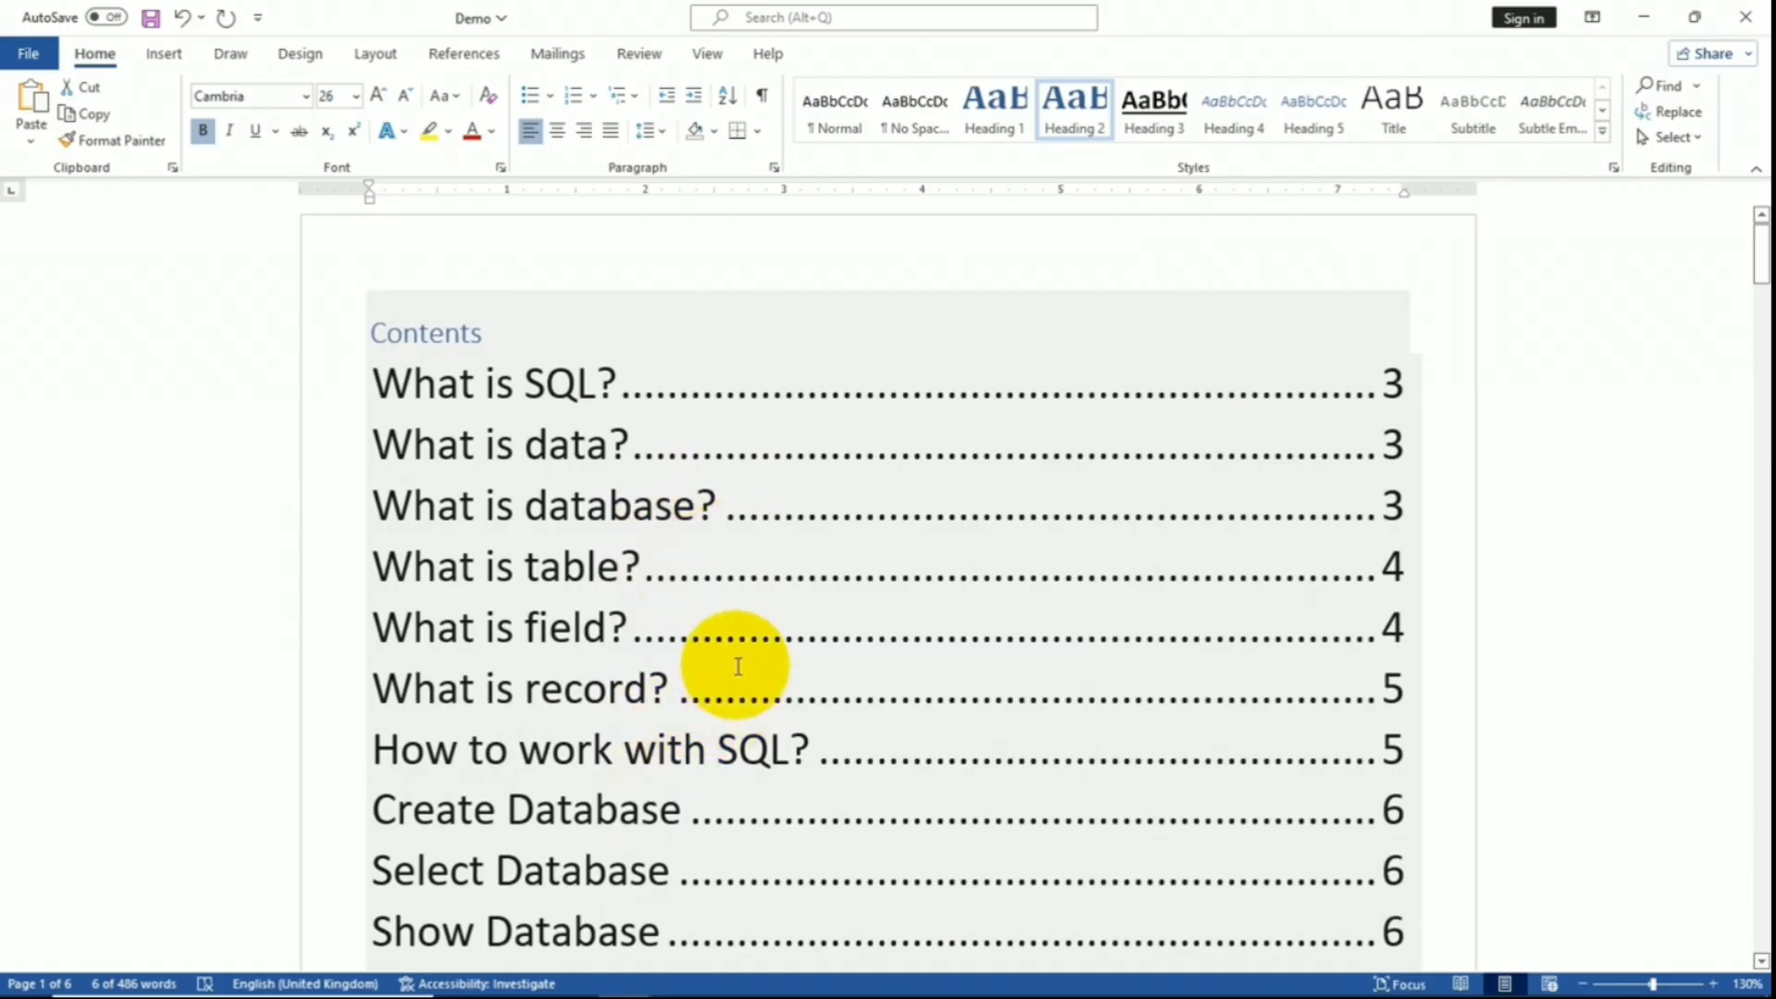
left_click(434, 319)
left_click(464, 54)
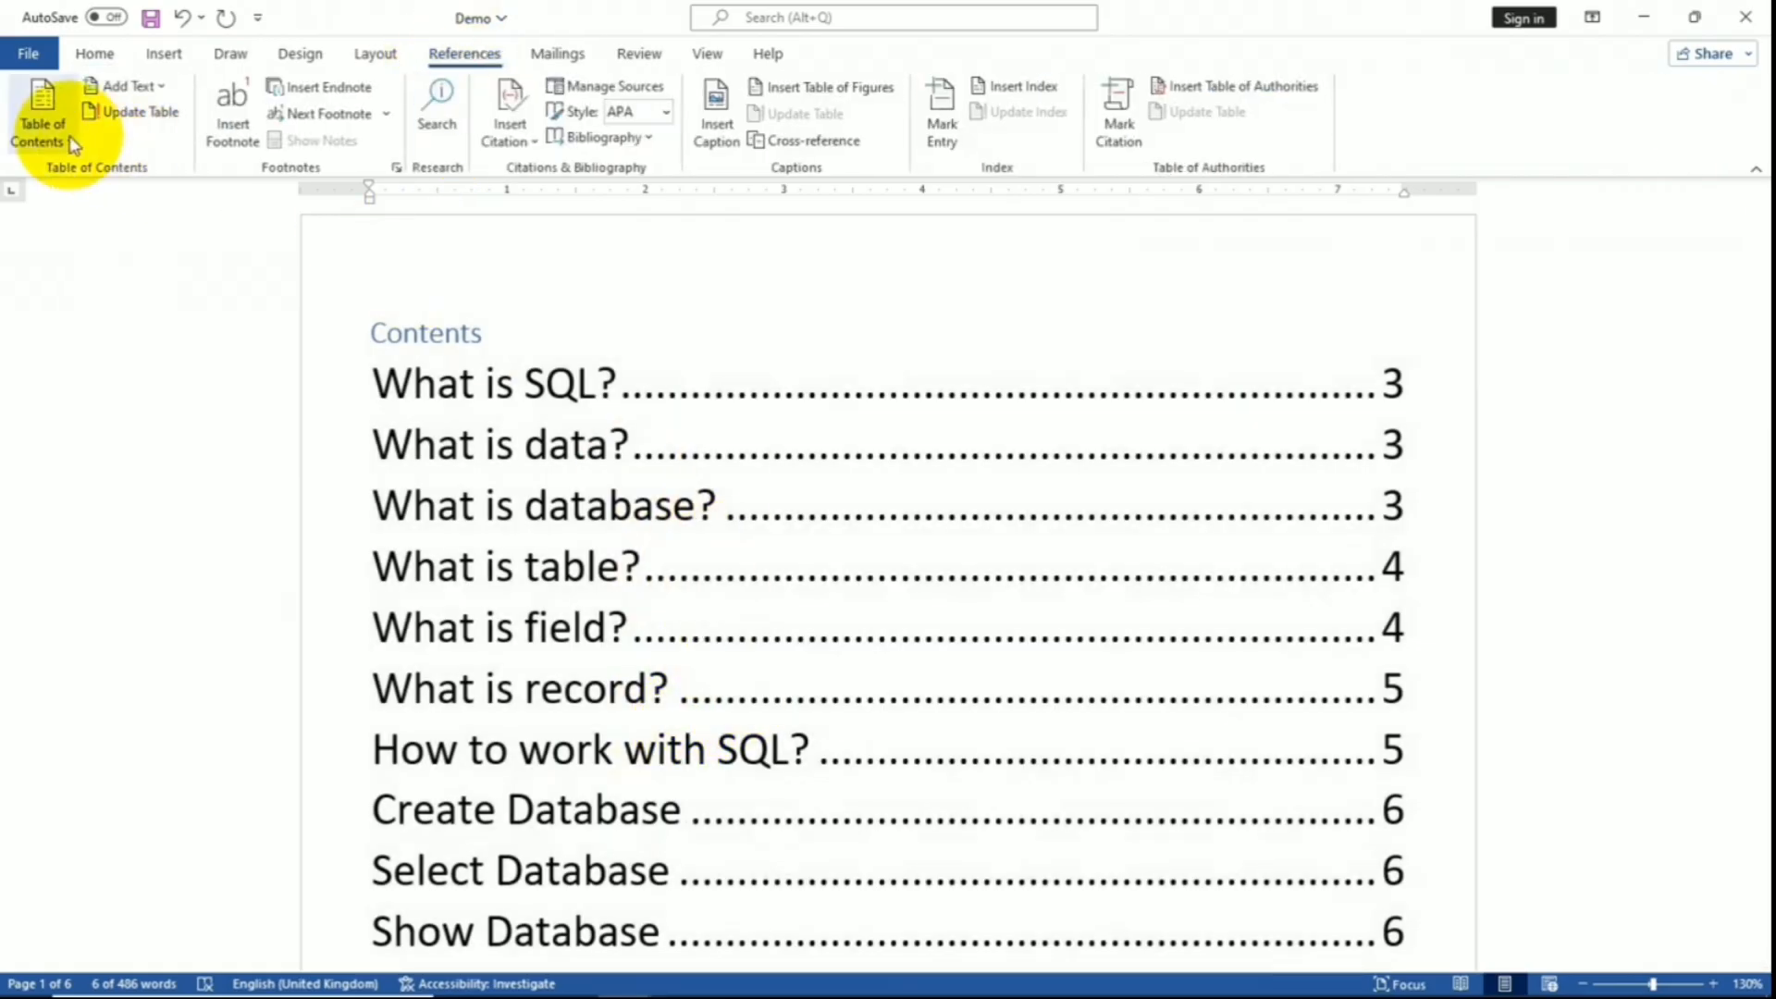
- Update the entire table of contents
left_click(125, 113)
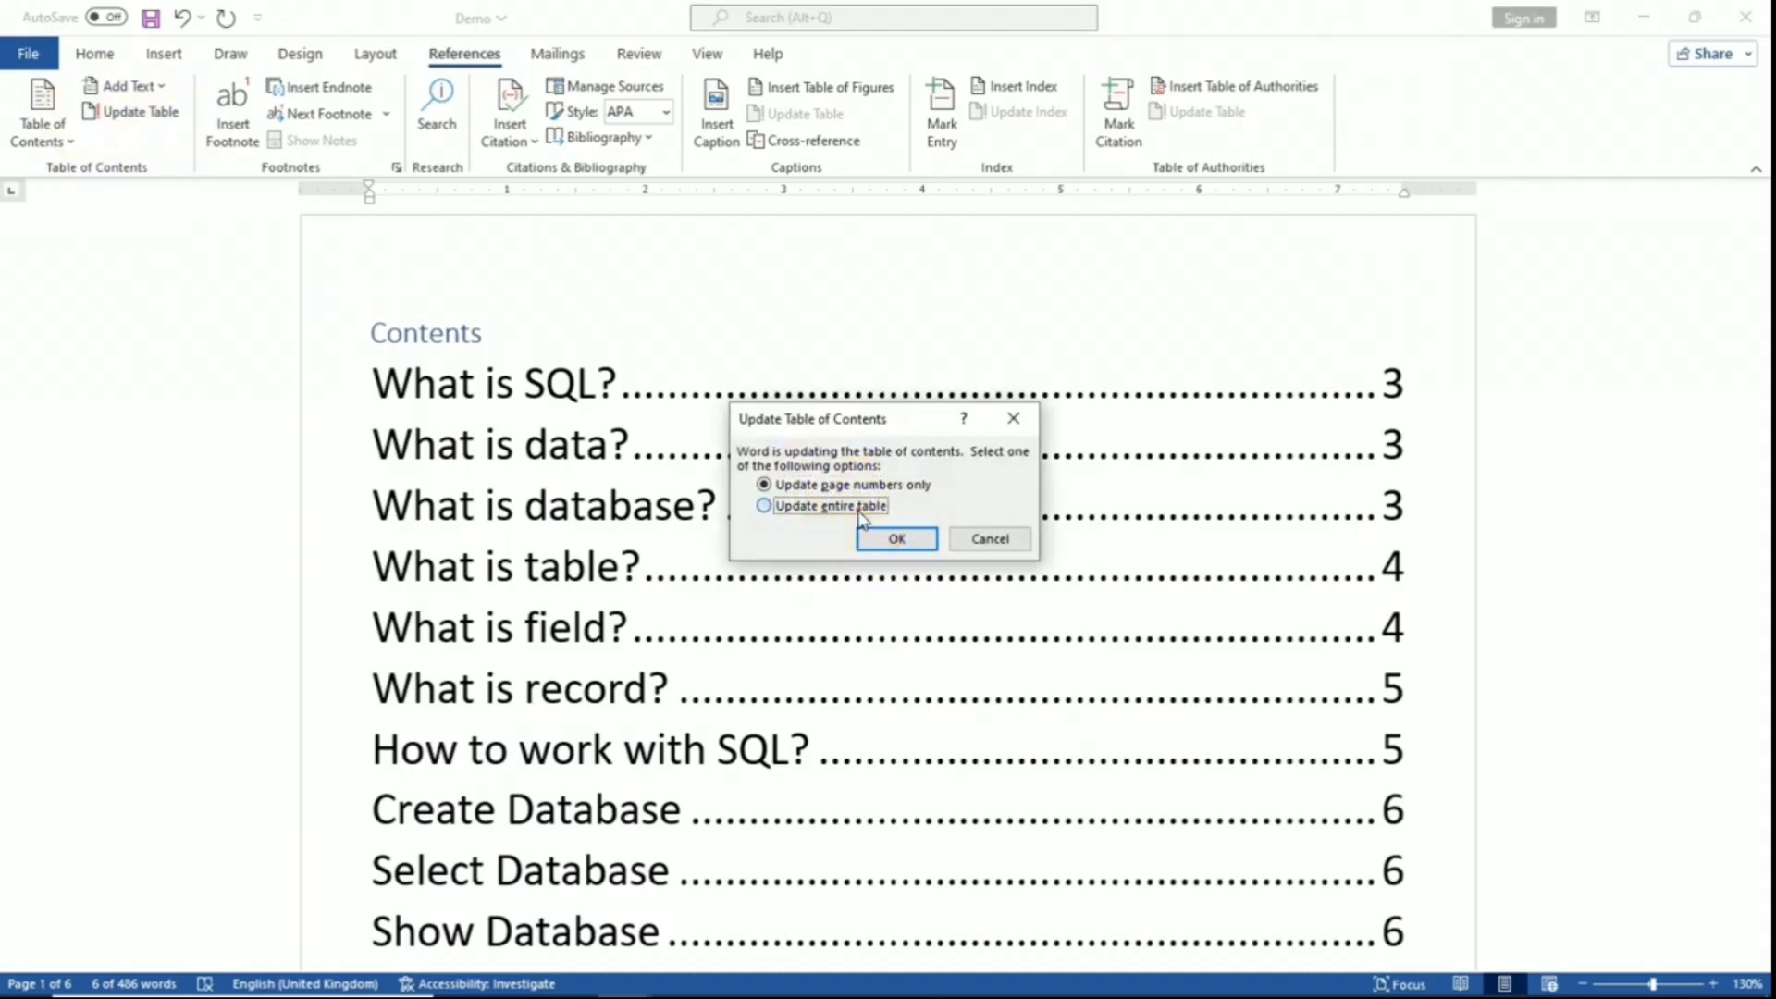
left_click(764, 506)
left_click(896, 538)
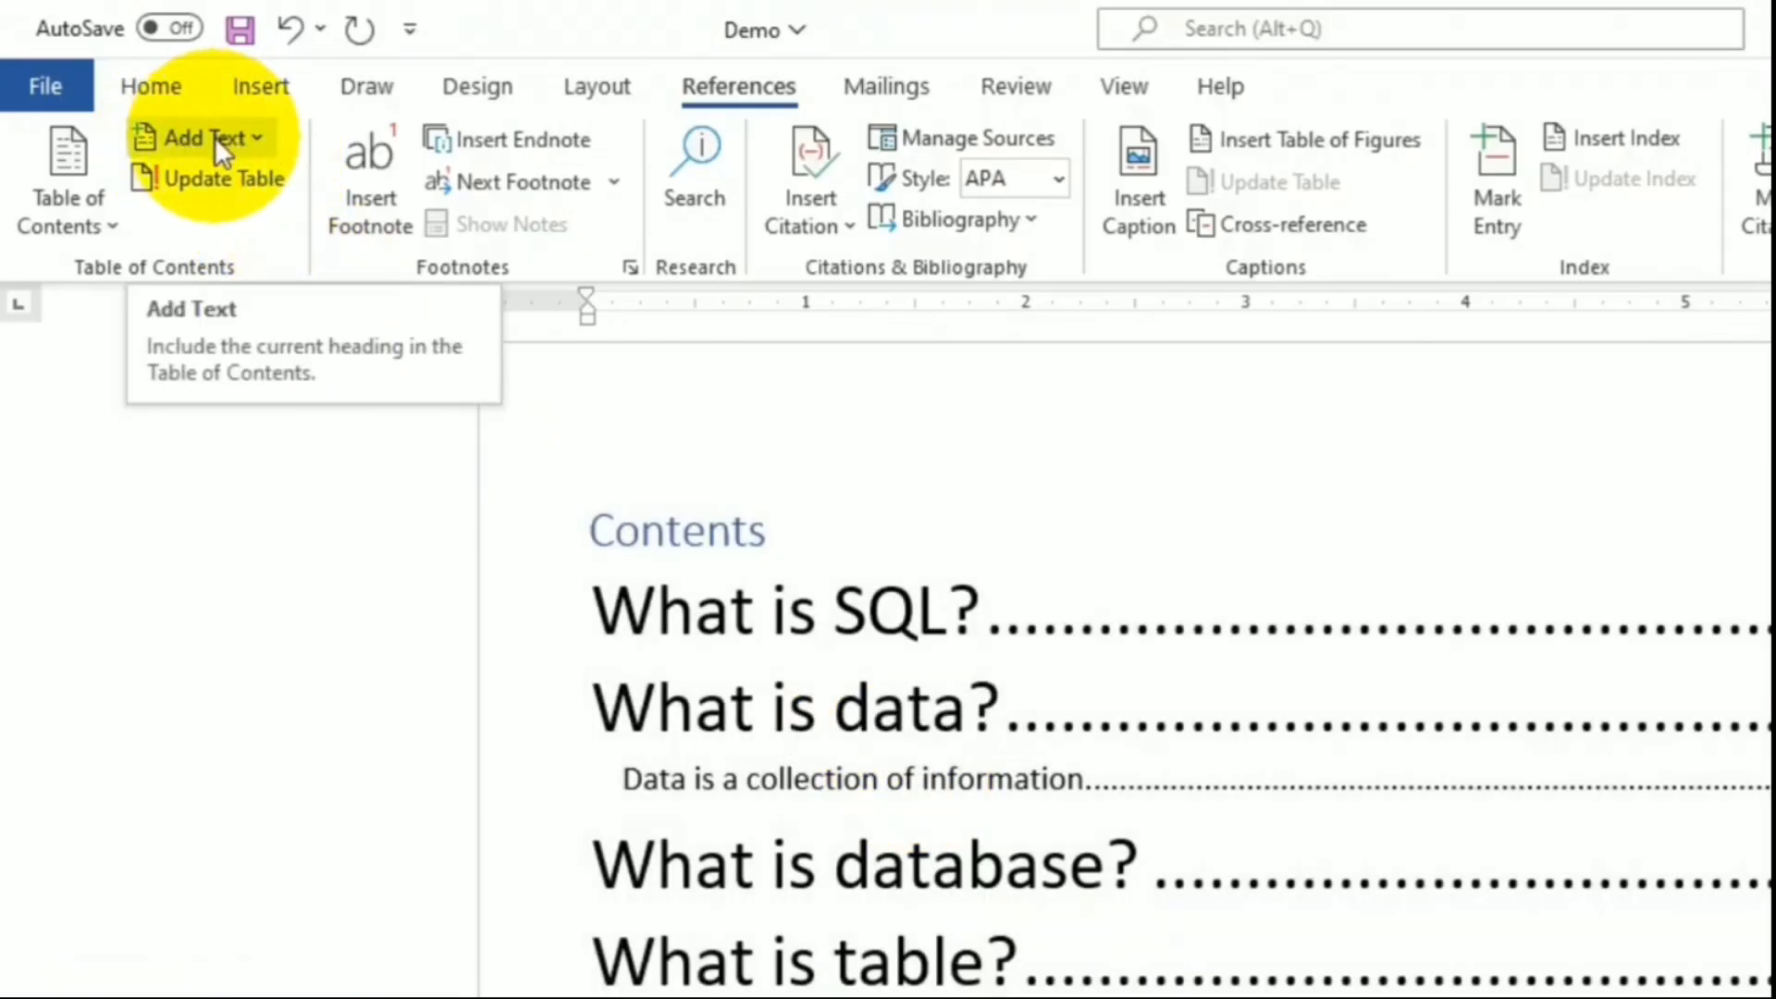
- Use Add Text to try Level 1, then set the heading back to Level 2
left_click(215, 136)
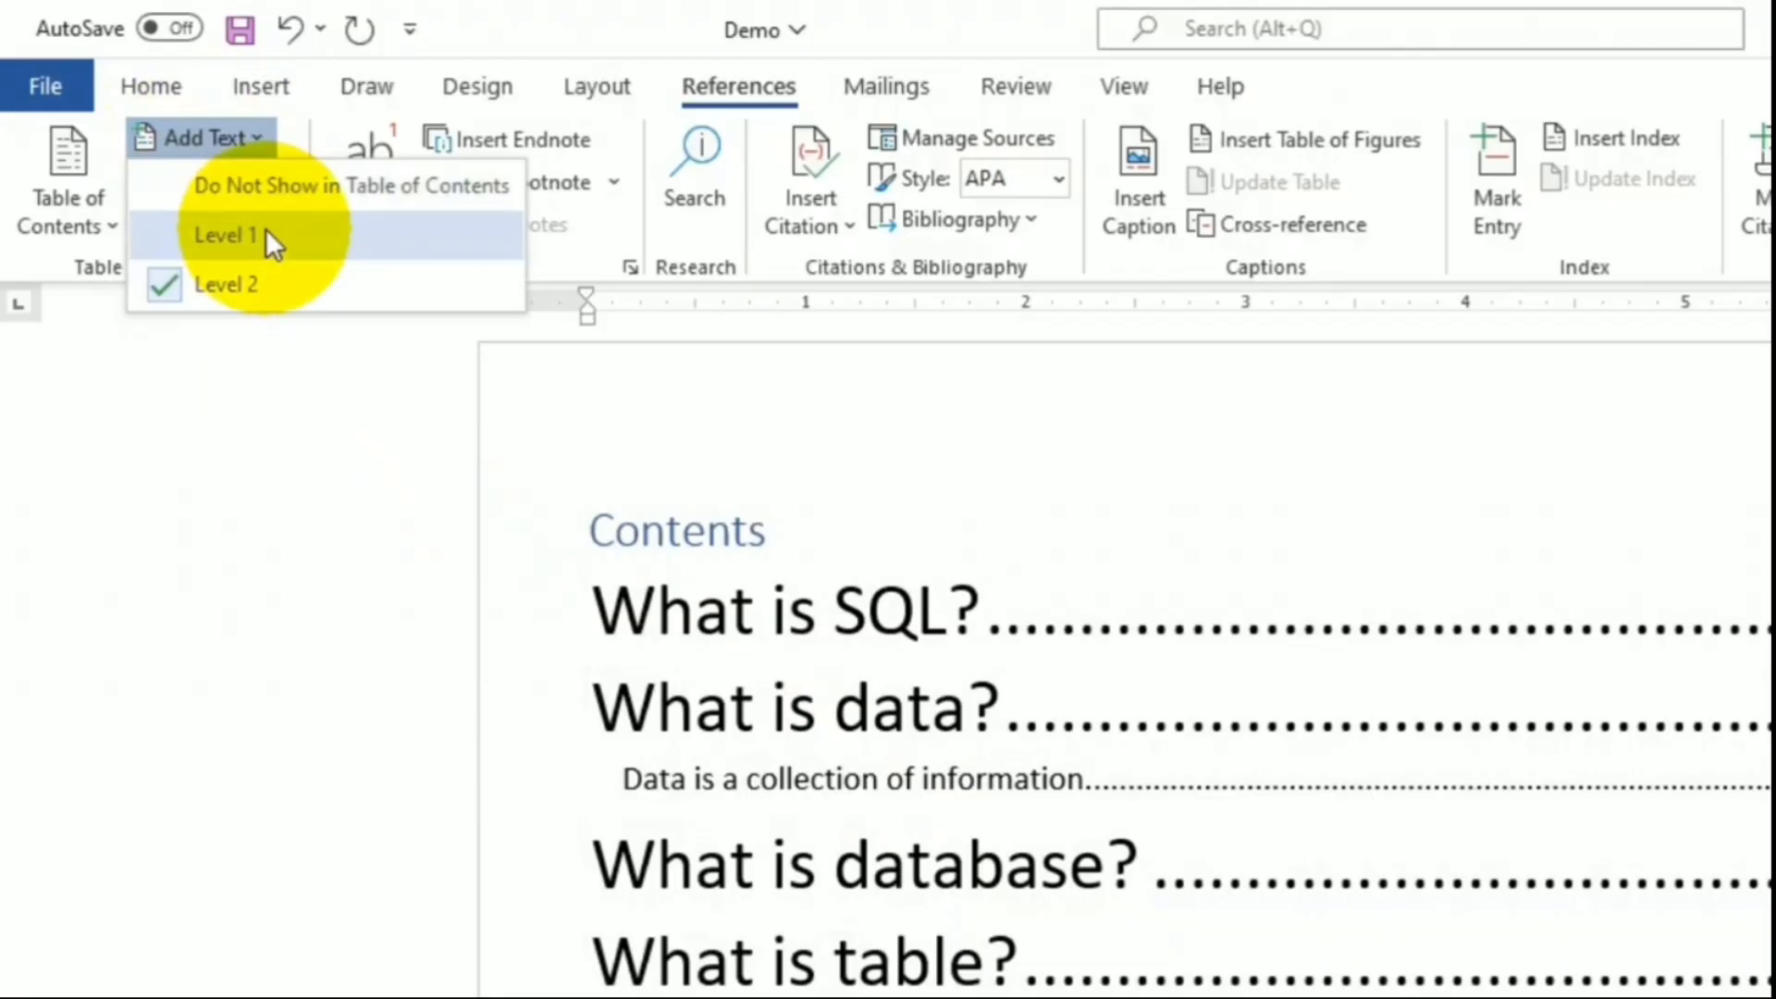
left_click(264, 237)
left_click(225, 140)
left_click(231, 274)
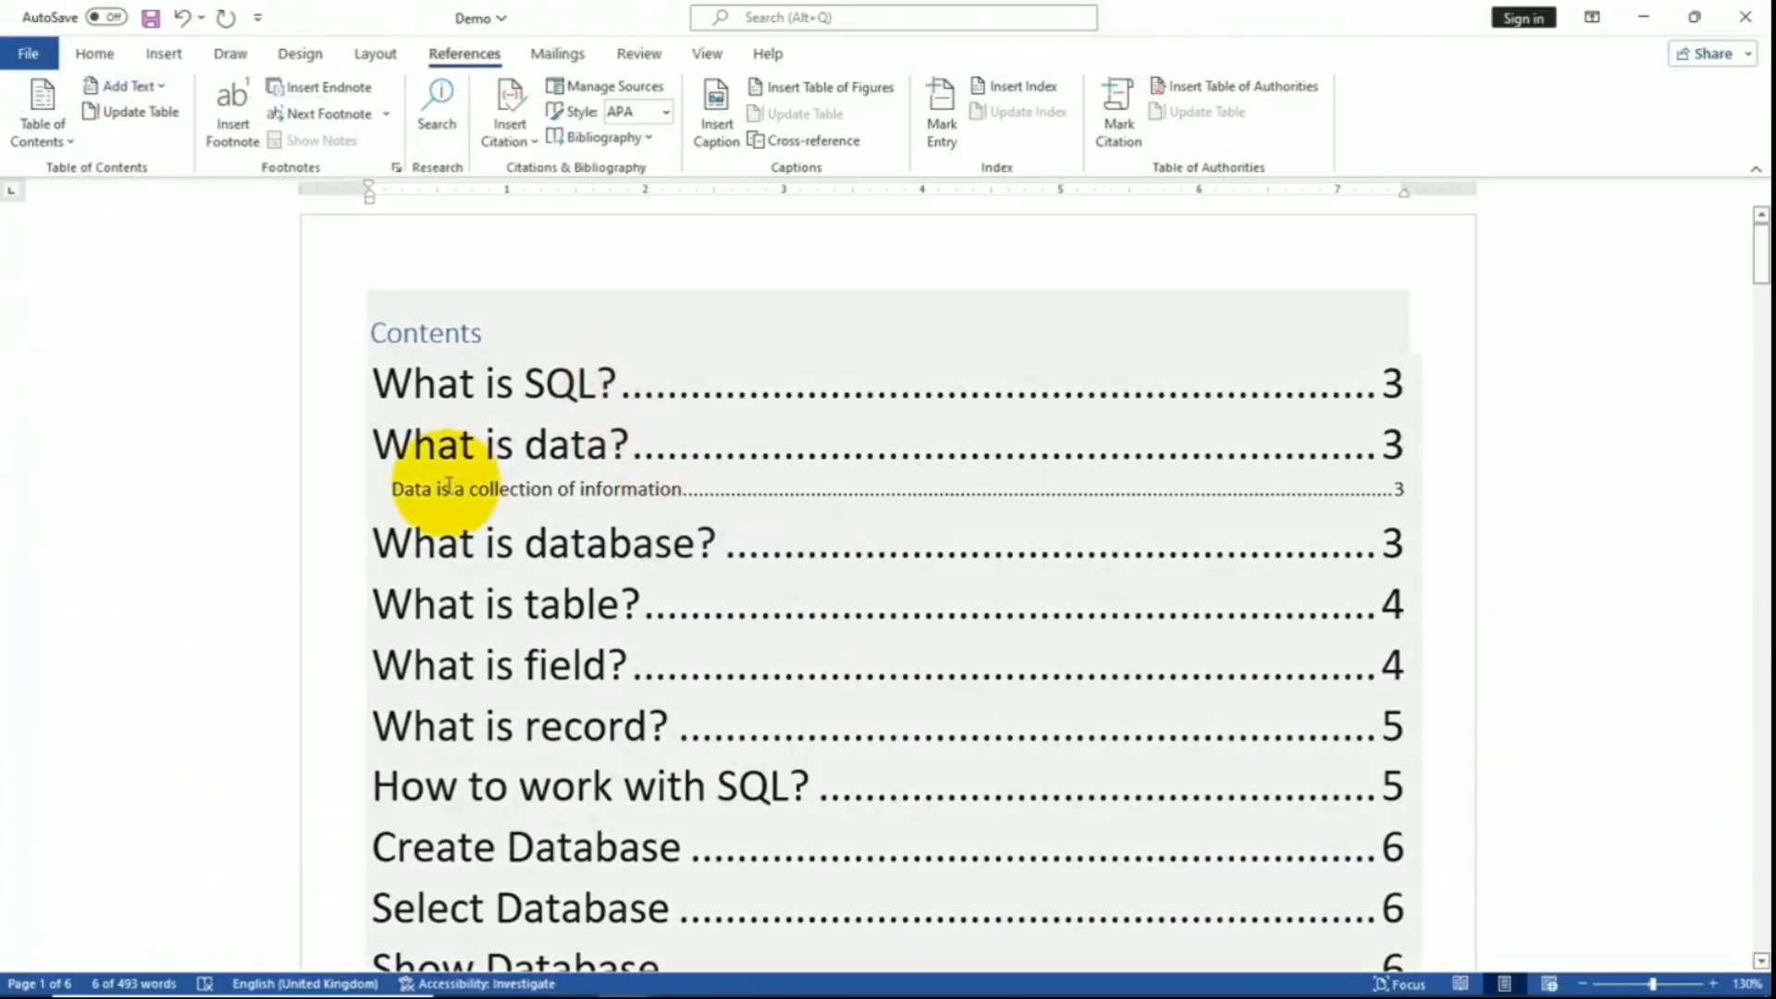
- Open the Custom Table of Contents settings and cancel without changes
left_click(43, 116)
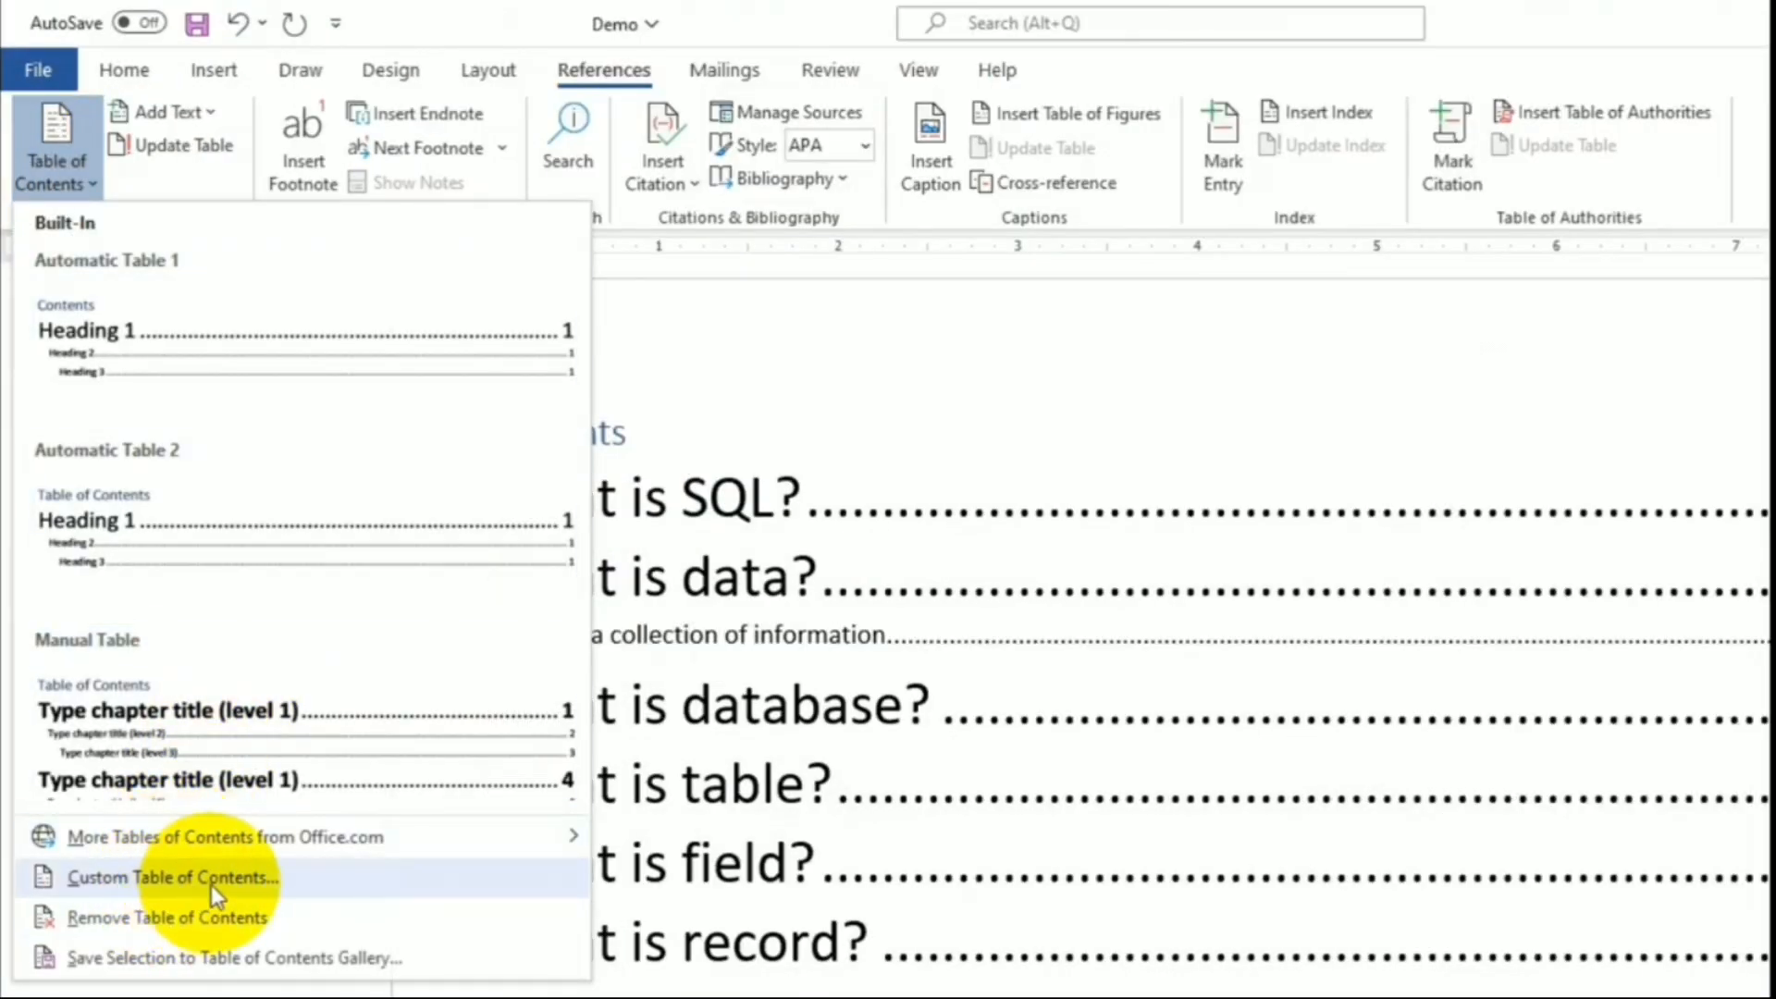
left_click(210, 884)
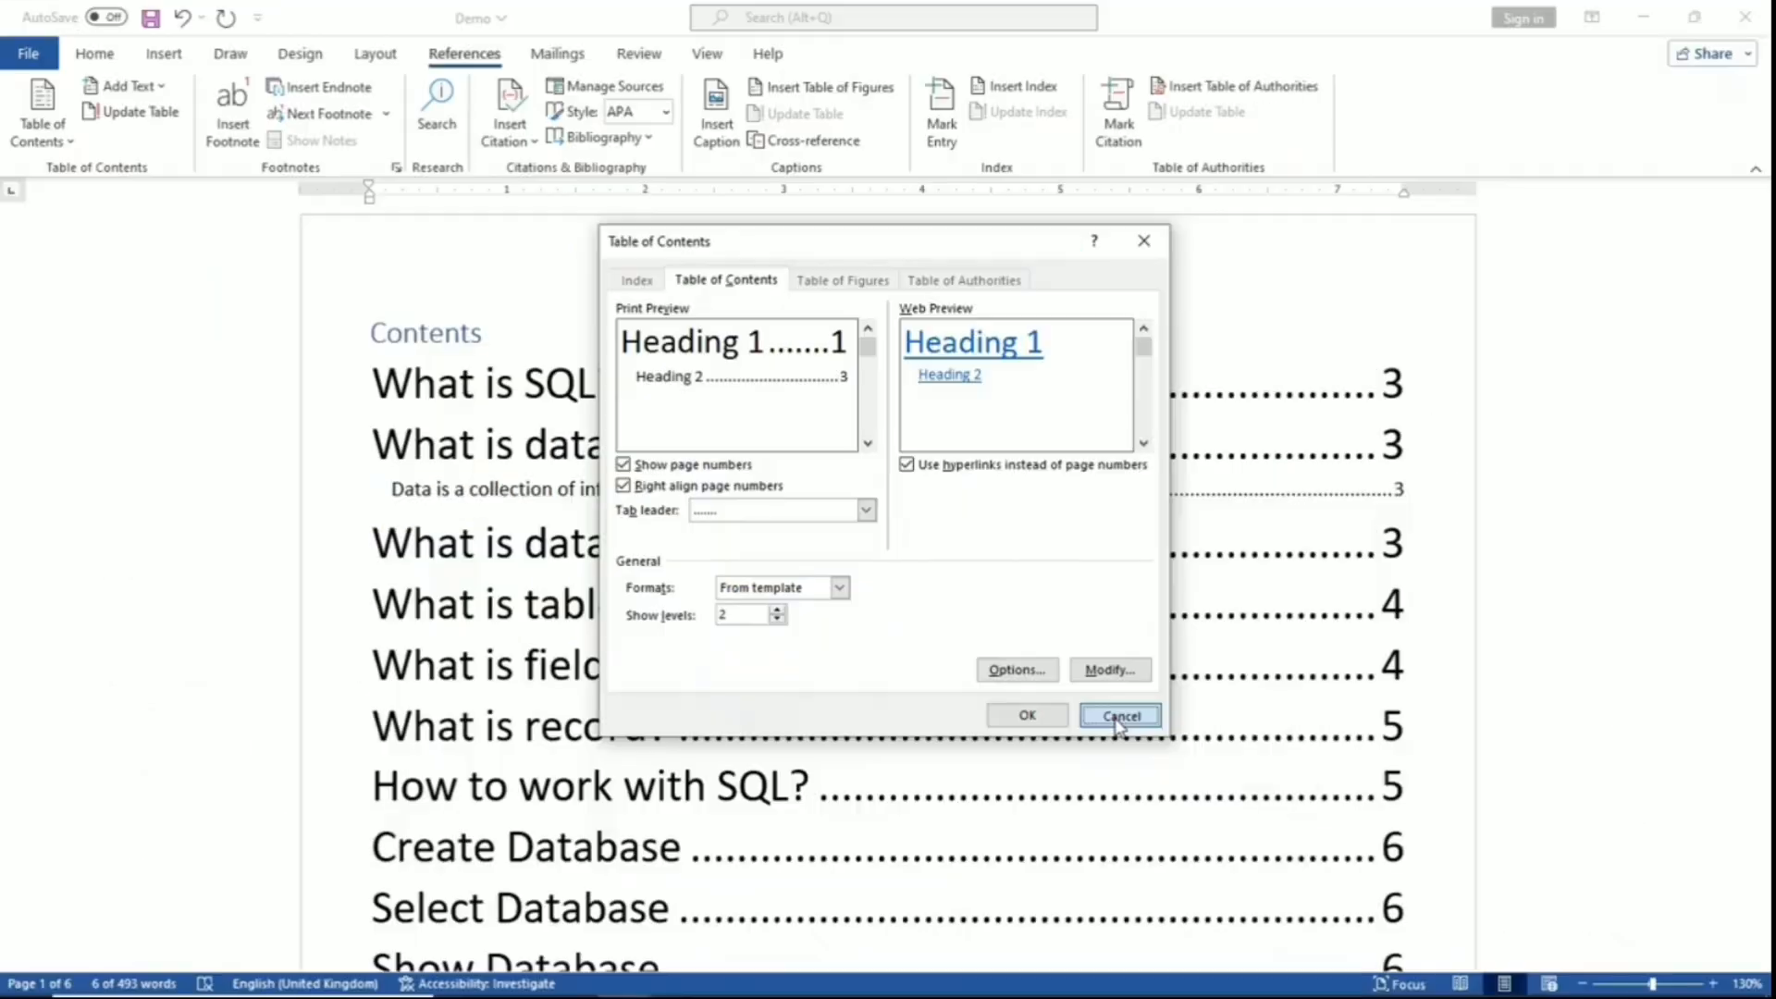
left_click(1215, 813)
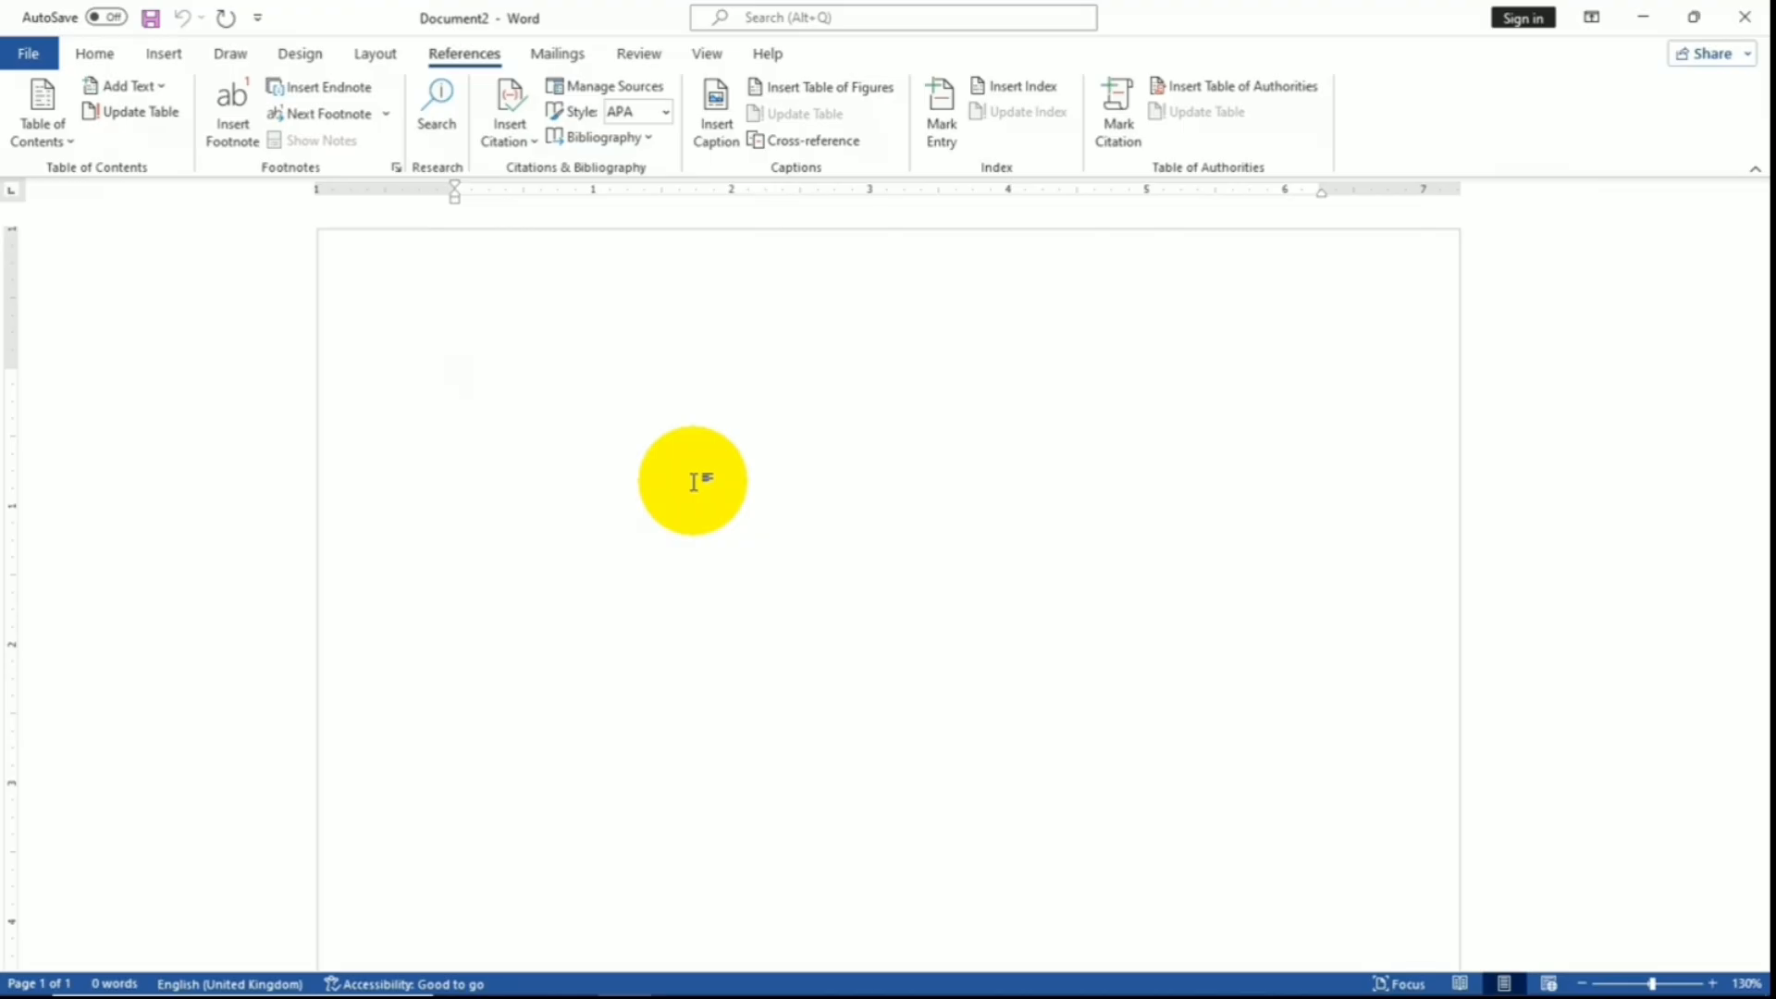
- Generate four sample paragraphs with =rand(4) and place the caret after 'galleries.'
type("=")
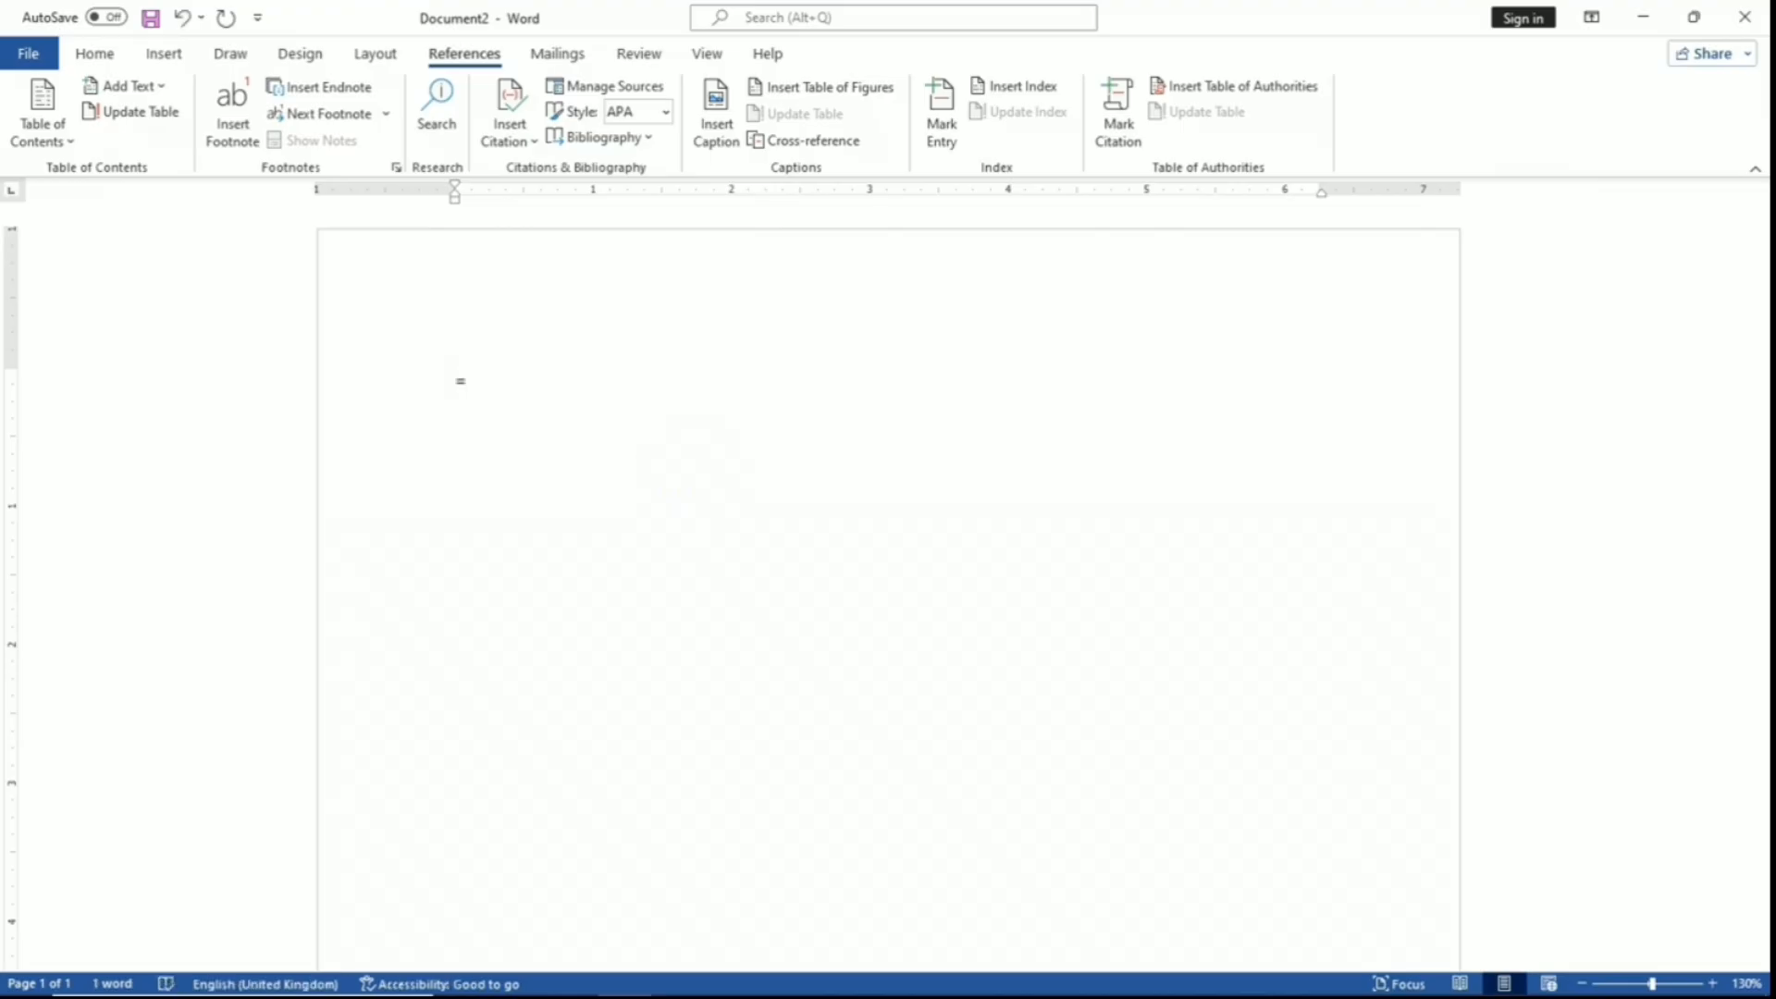
type("rand")
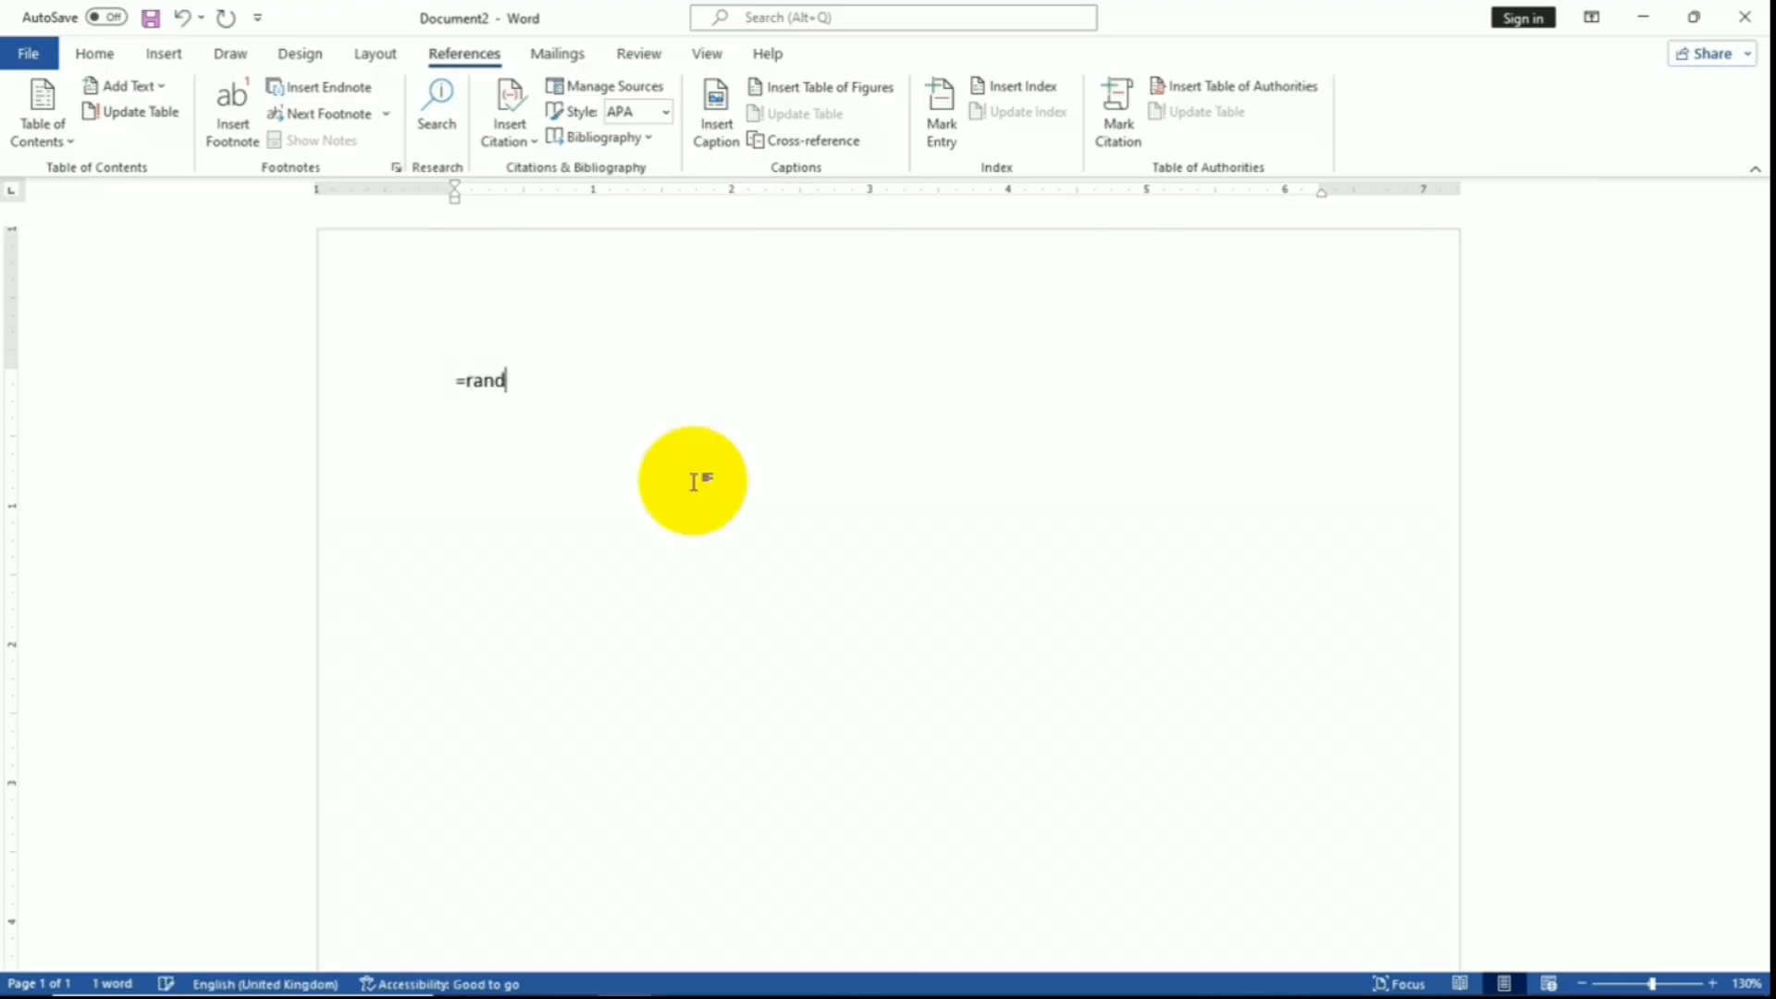
type("(4)")
key("Return")
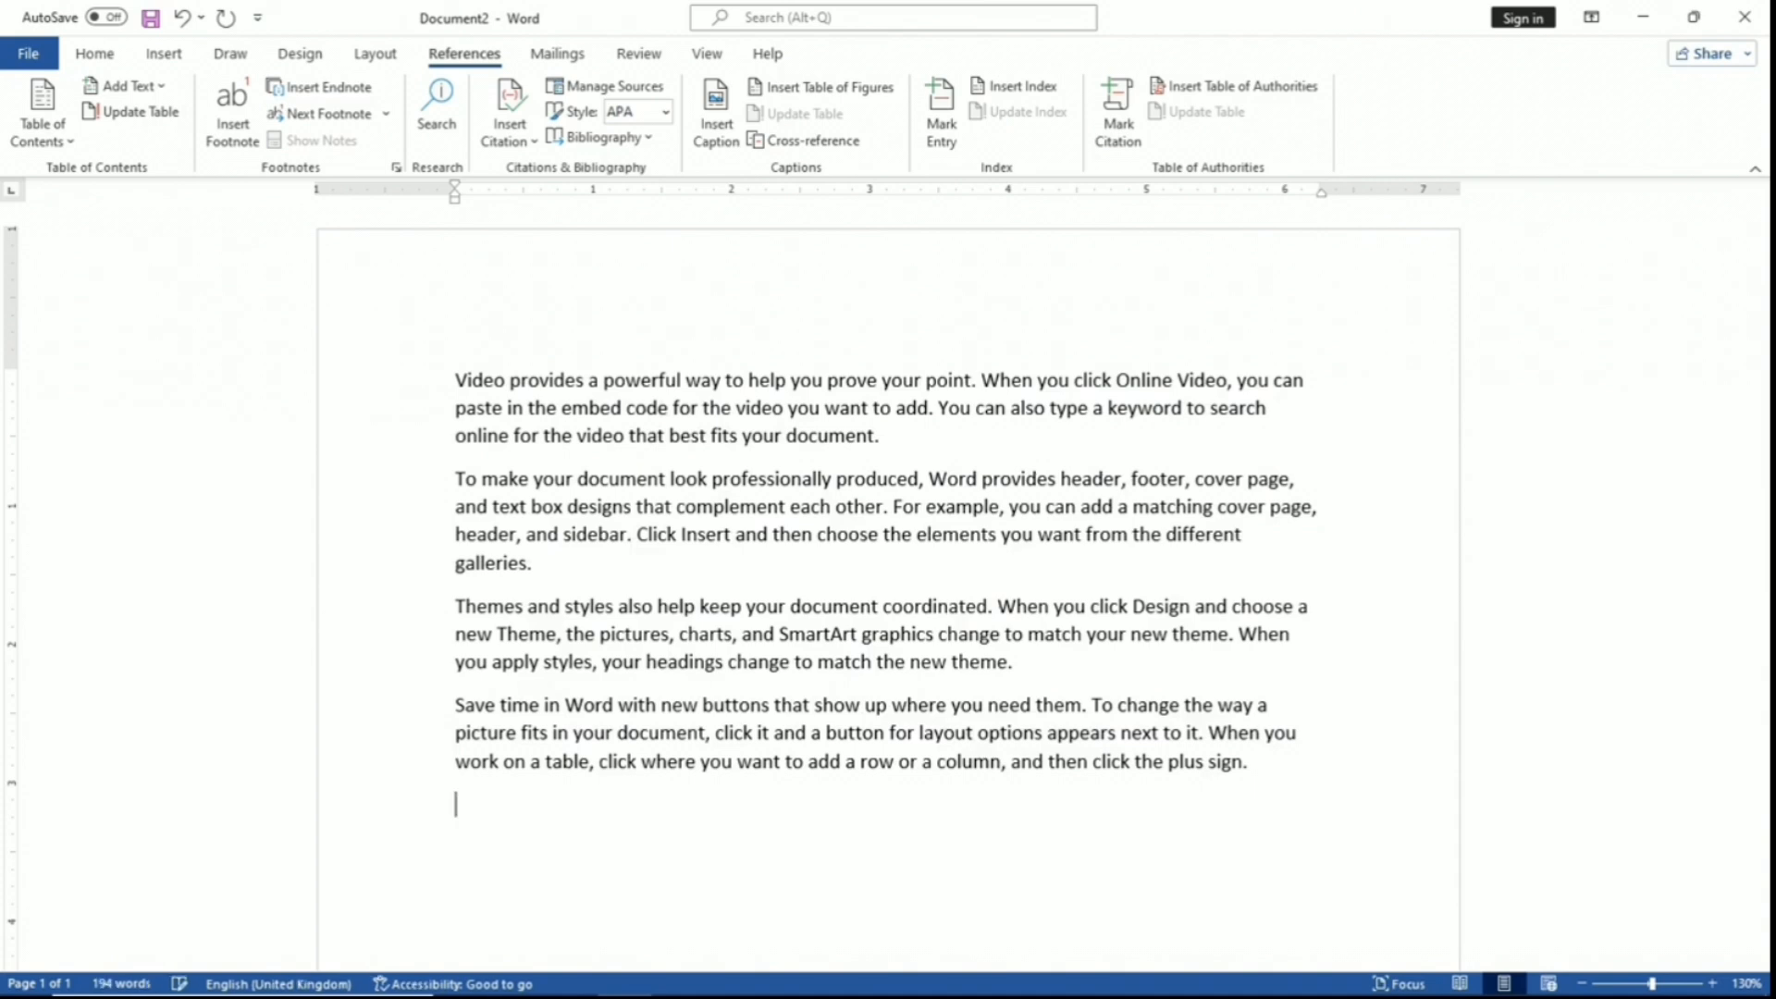
scroll(468, 357, "up", 5, "ctrl")
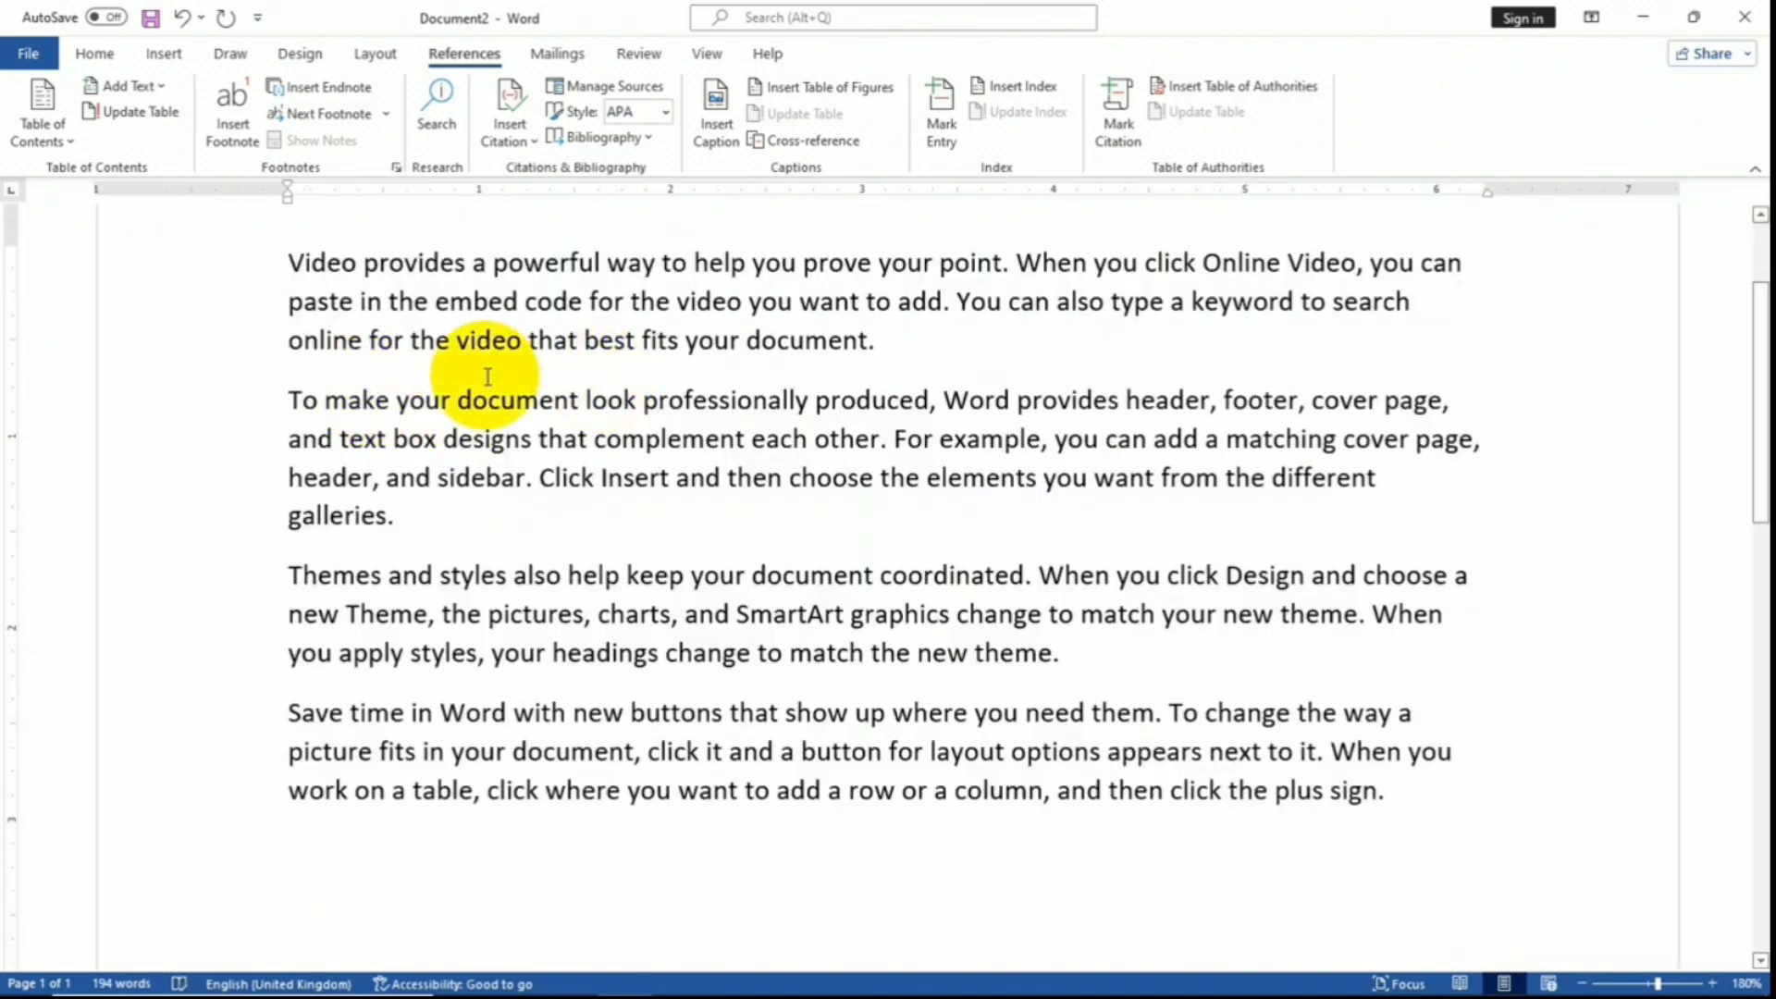
left_click(889, 347)
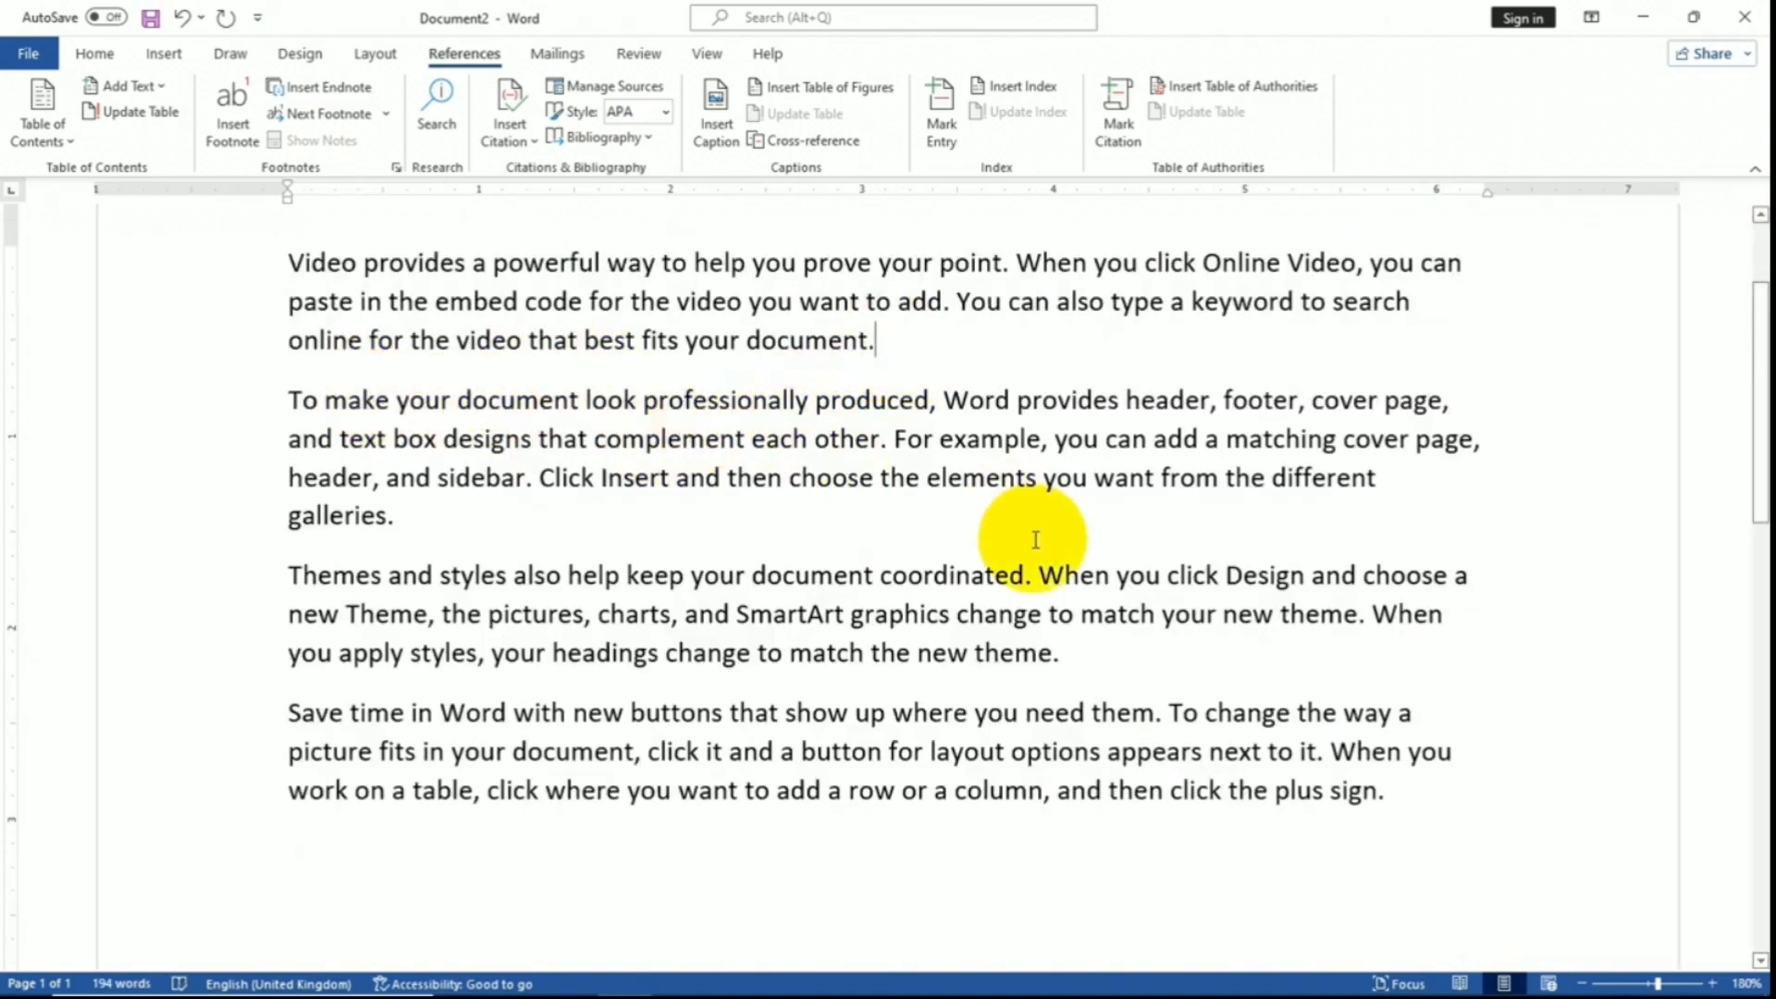
left_click(398, 524)
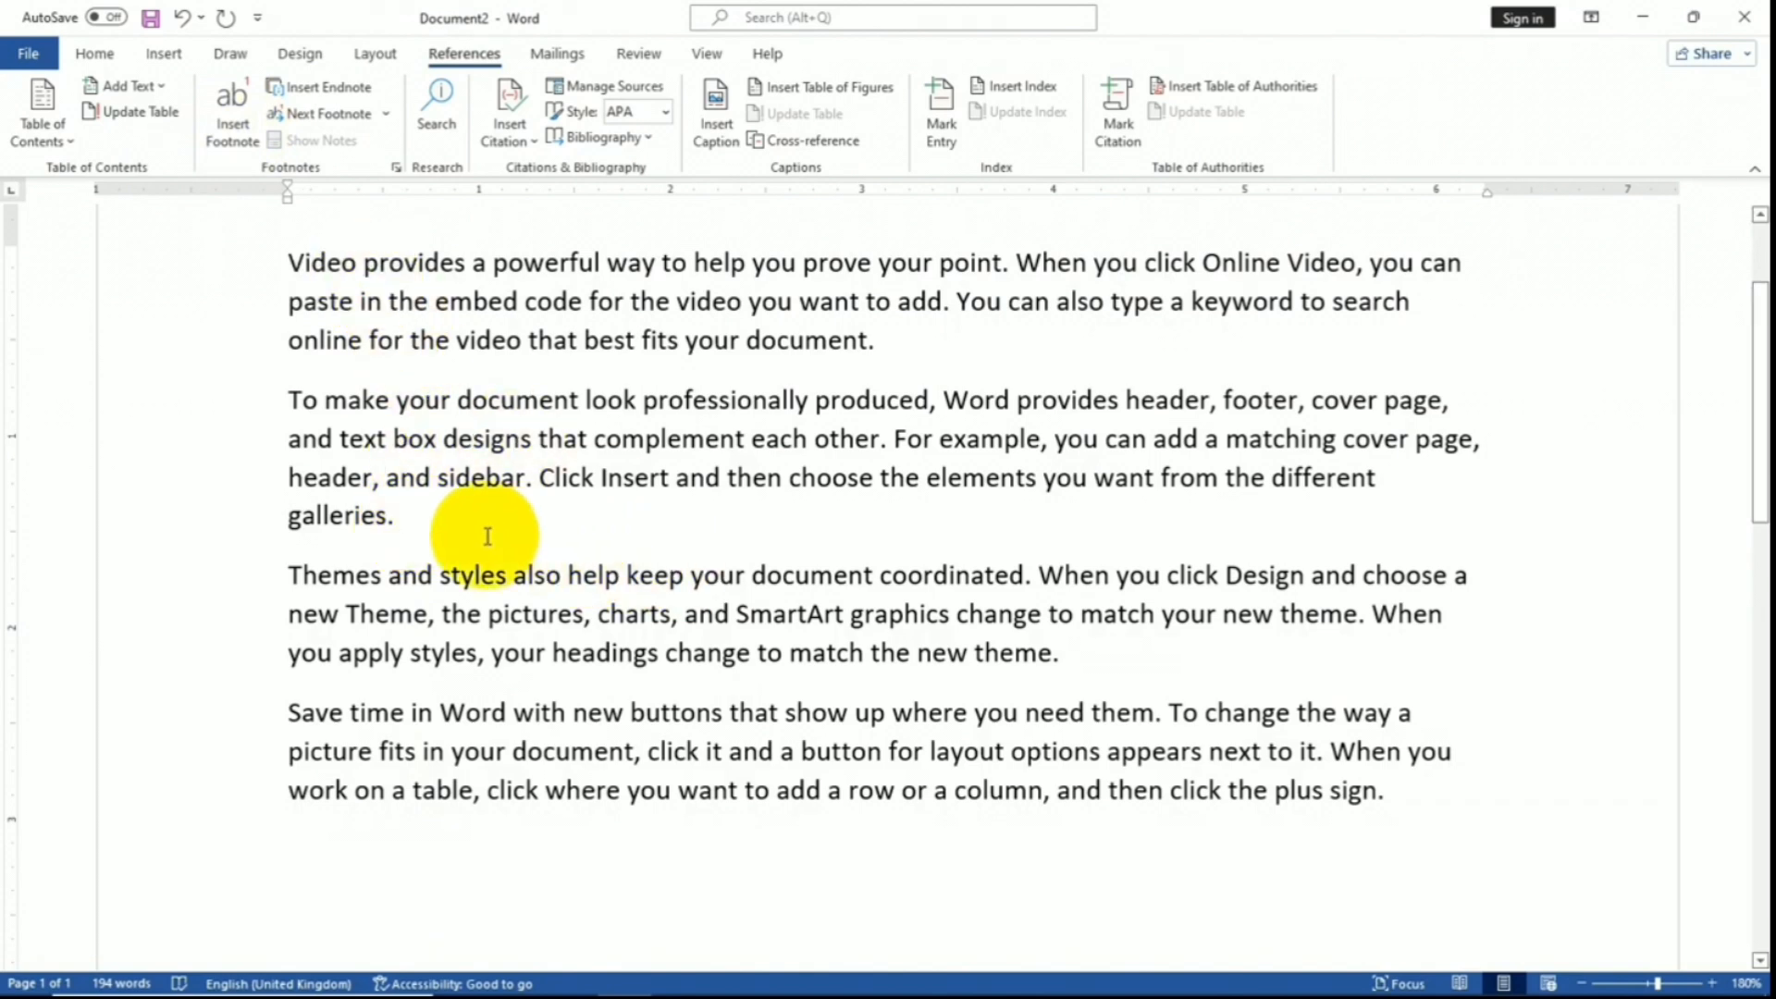
- Type 'I will check this' as the text of footnote 1 at the bottom of the page
left_click(258, 120)
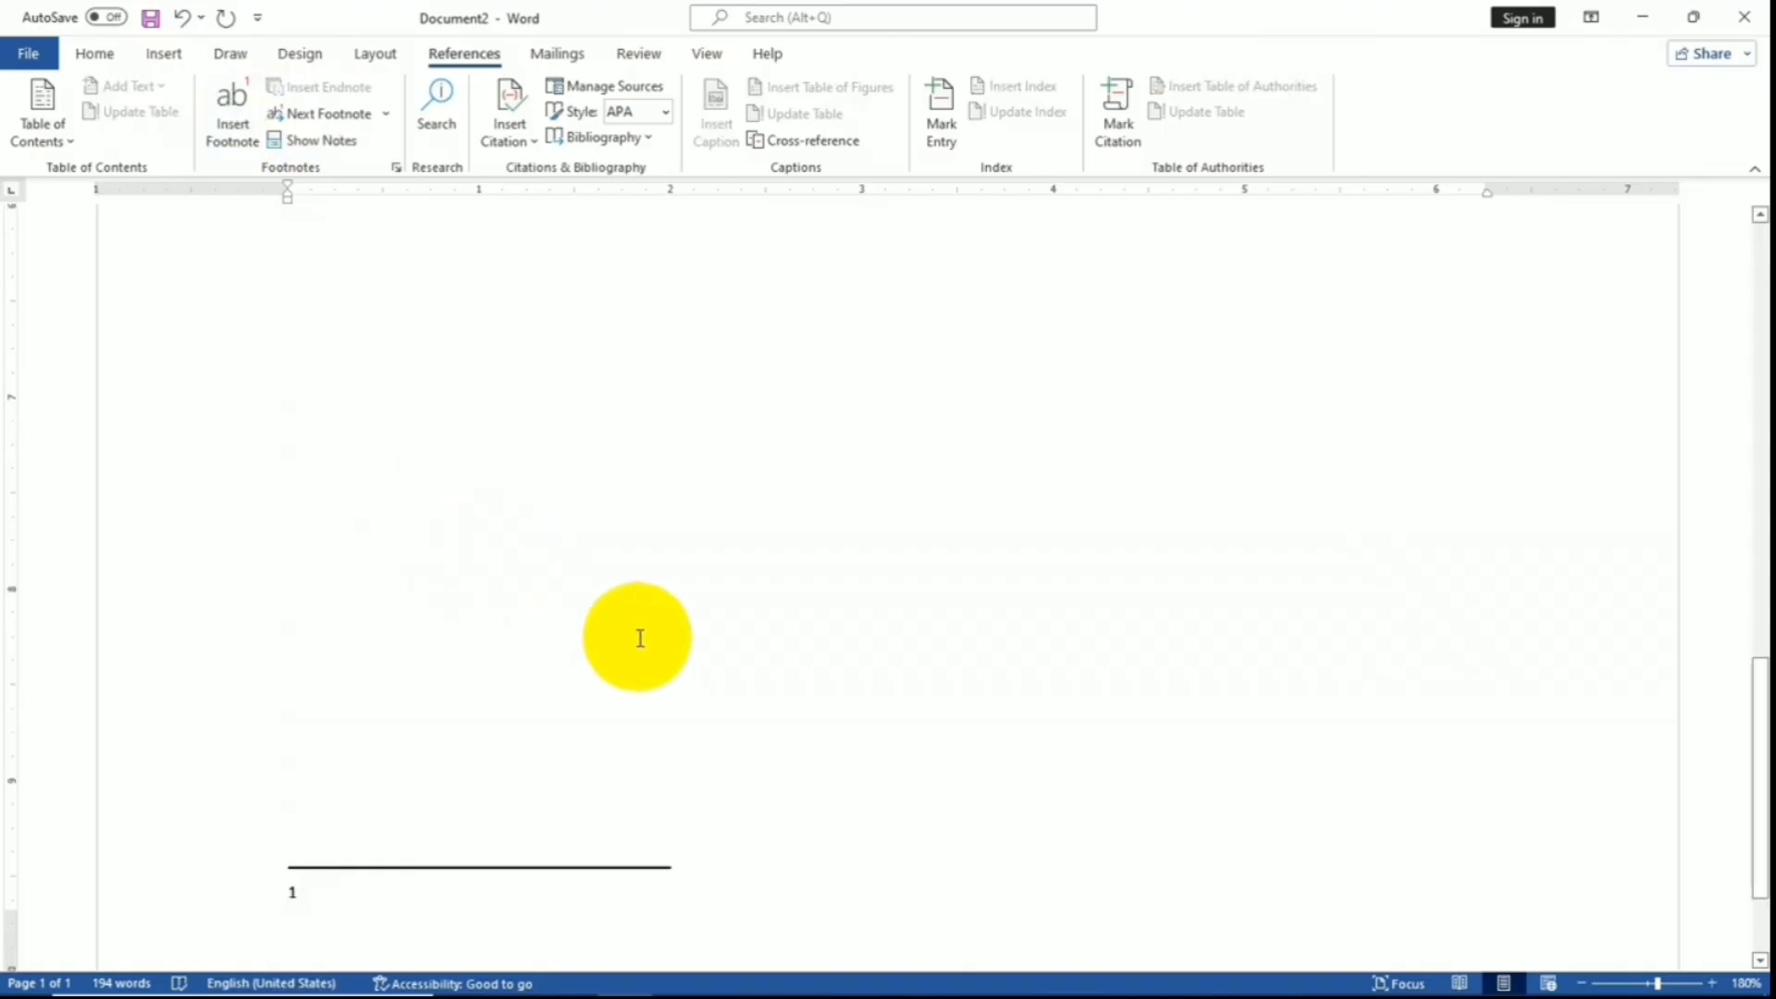
scroll(638, 629, "up", 3)
scroll(646, 639, "up", 6)
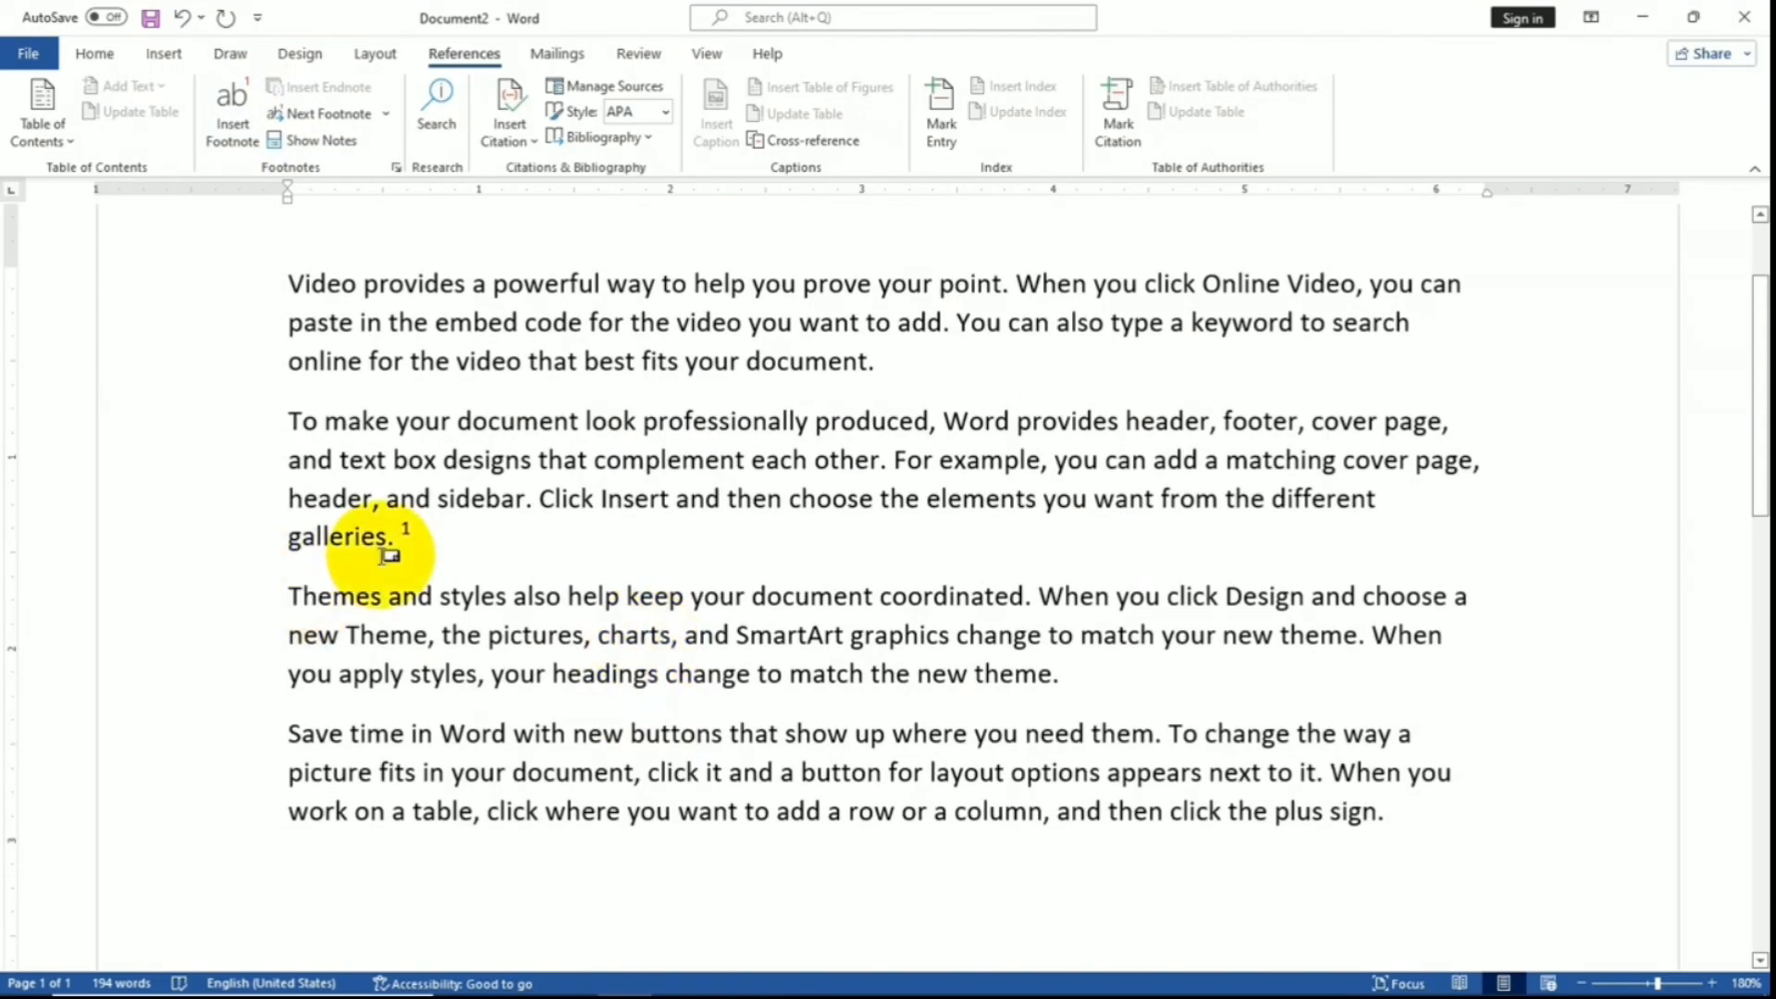
scroll(626, 515, "down", 6)
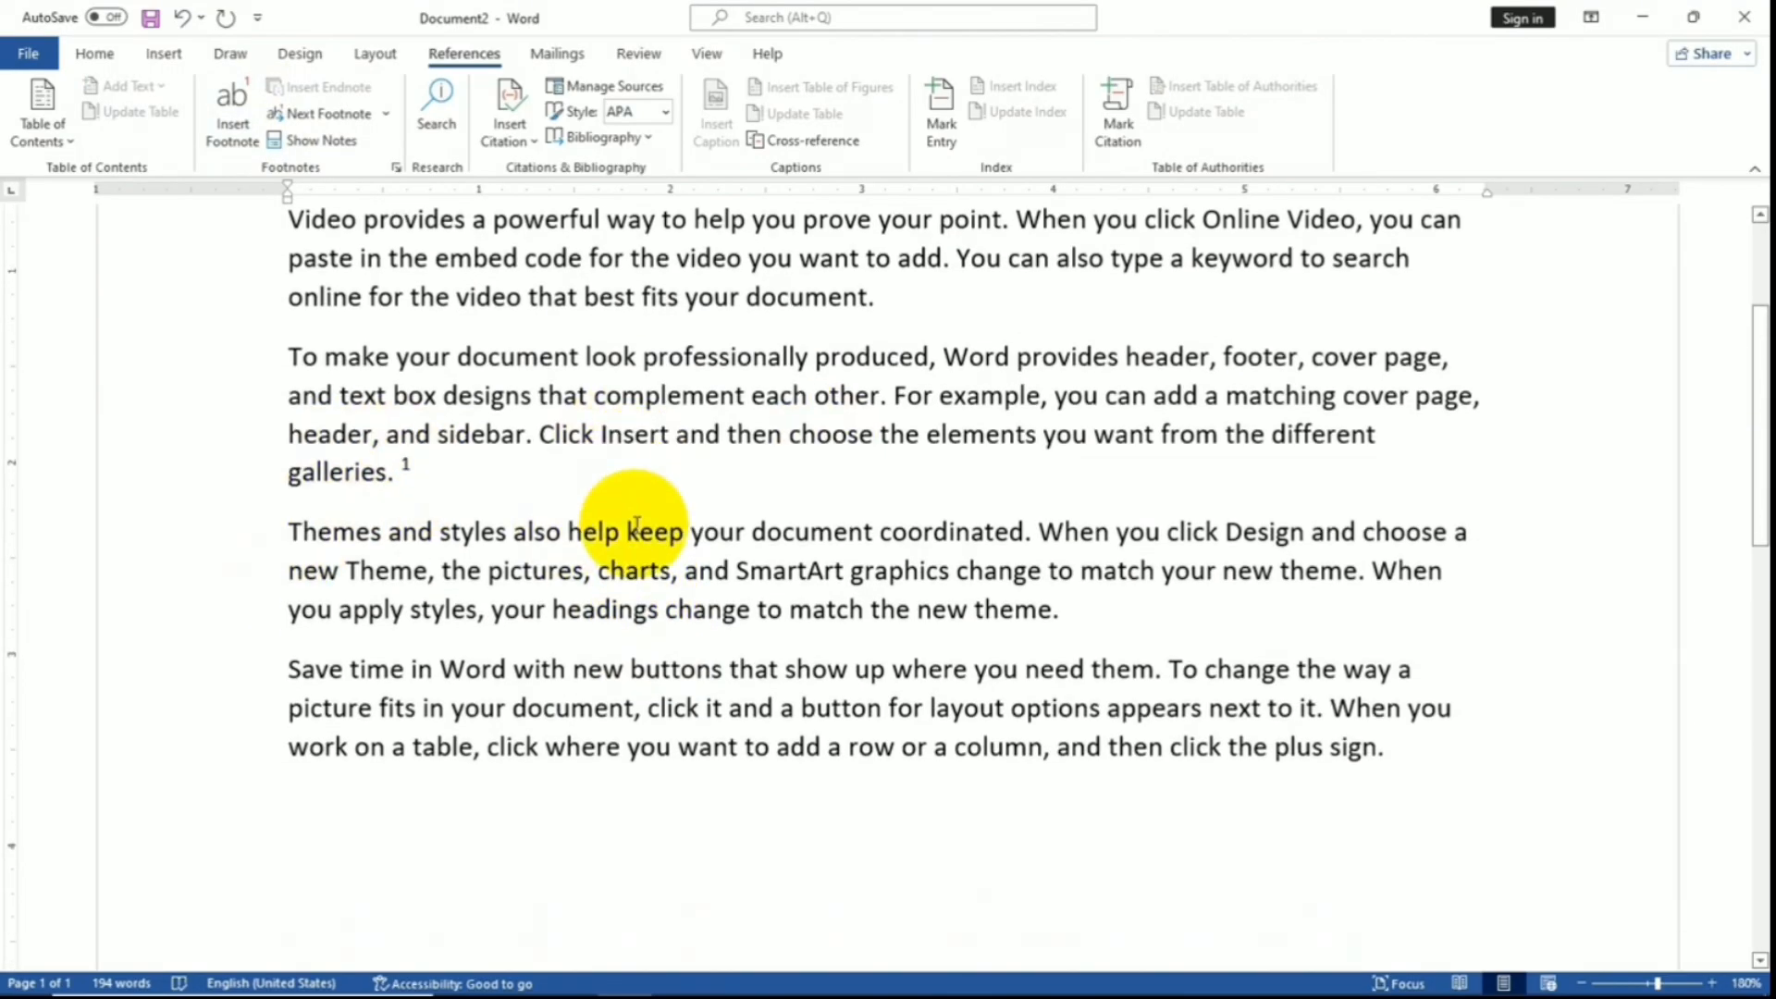
scroll(435, 746, "down", 5)
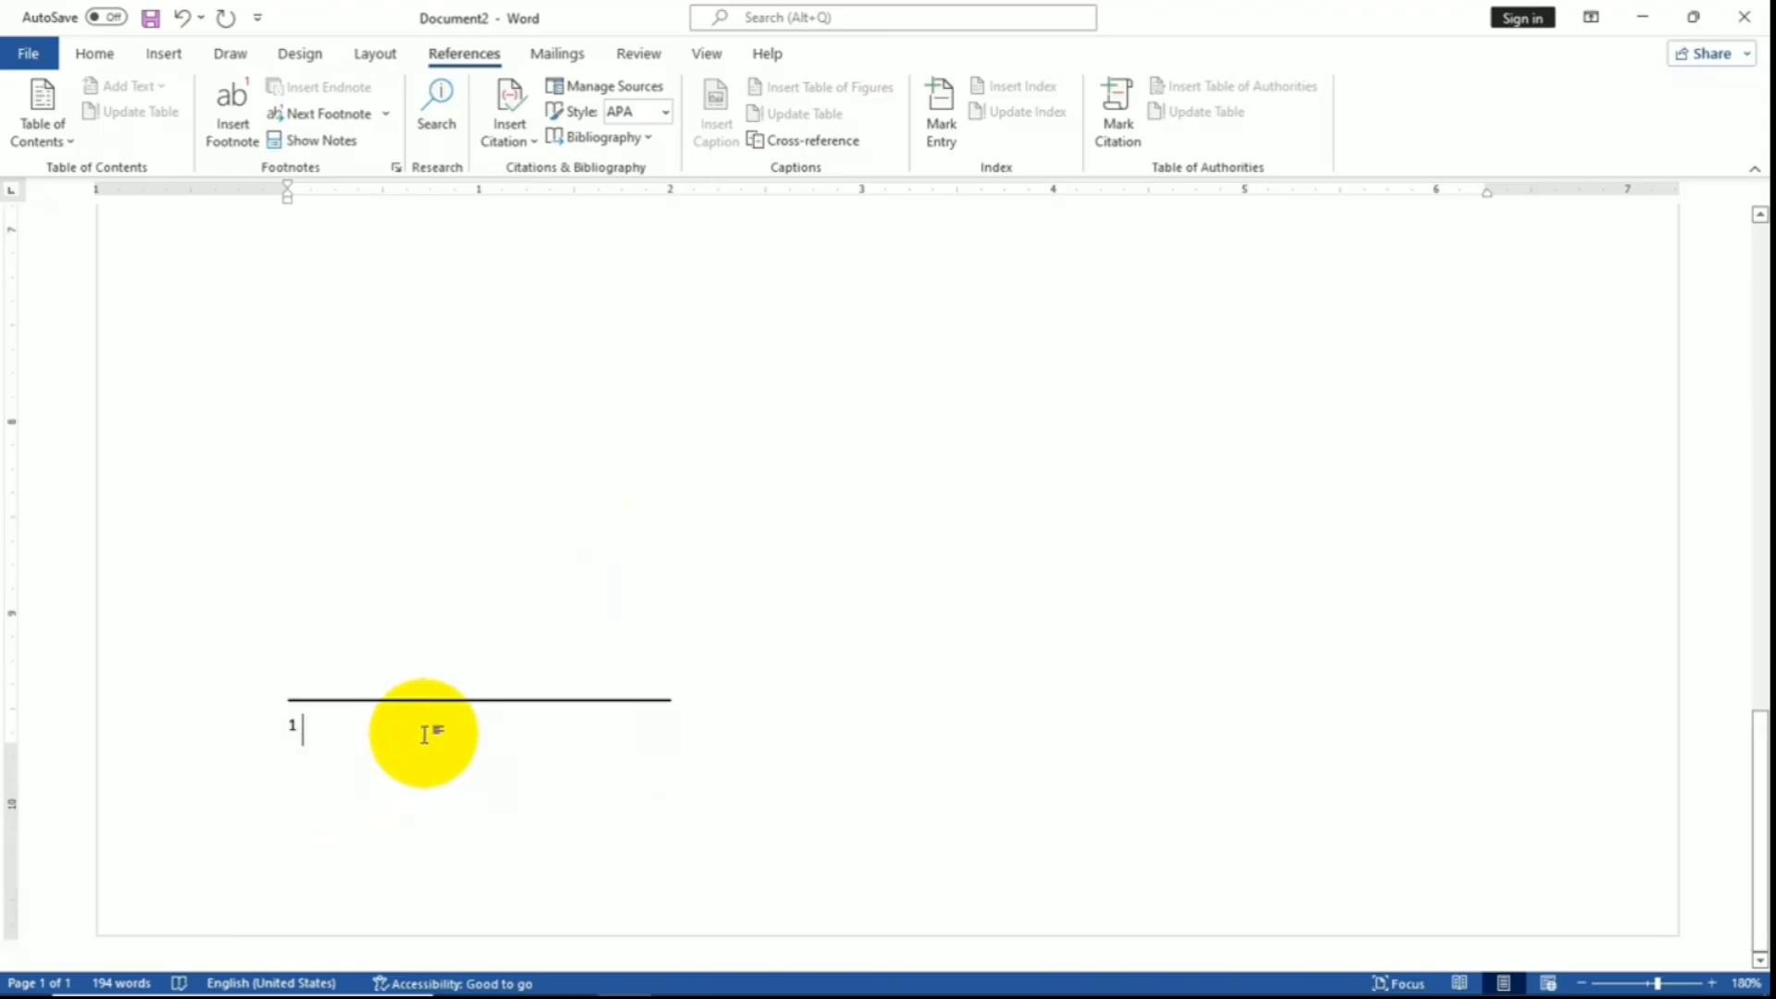
scroll(481, 722, "up", 2)
scroll(549, 711, "up", 10)
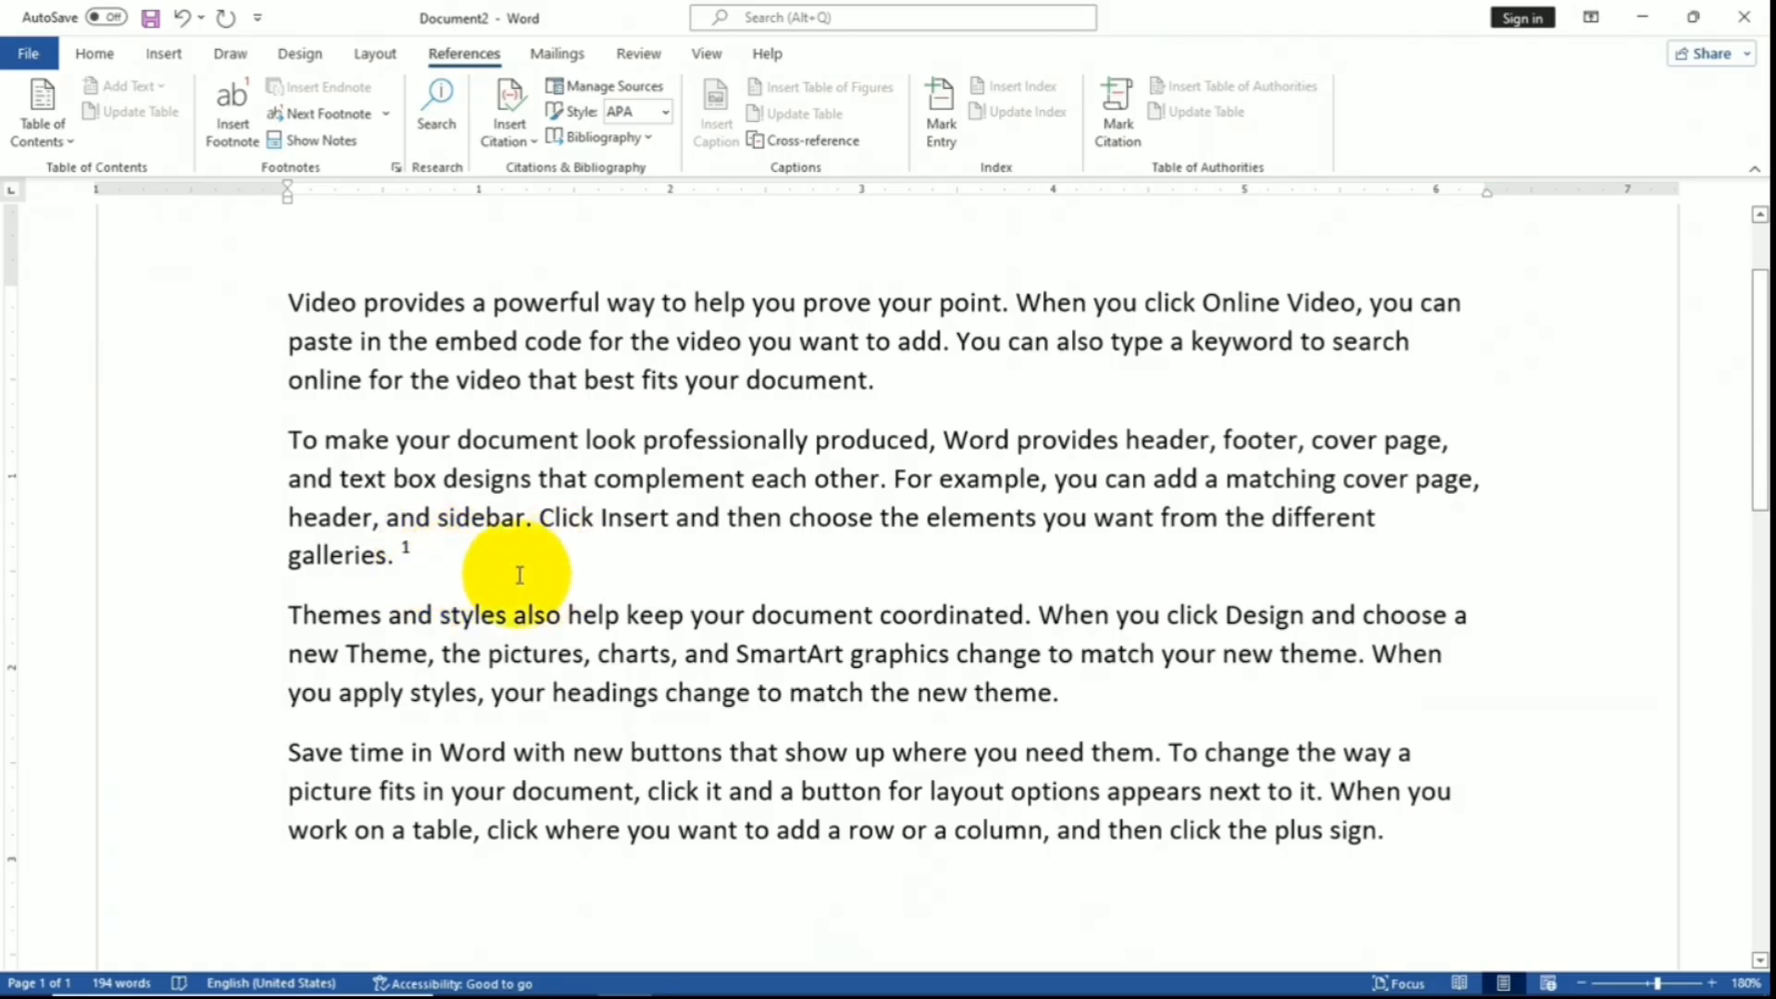
scroll(514, 579, "down", 10)
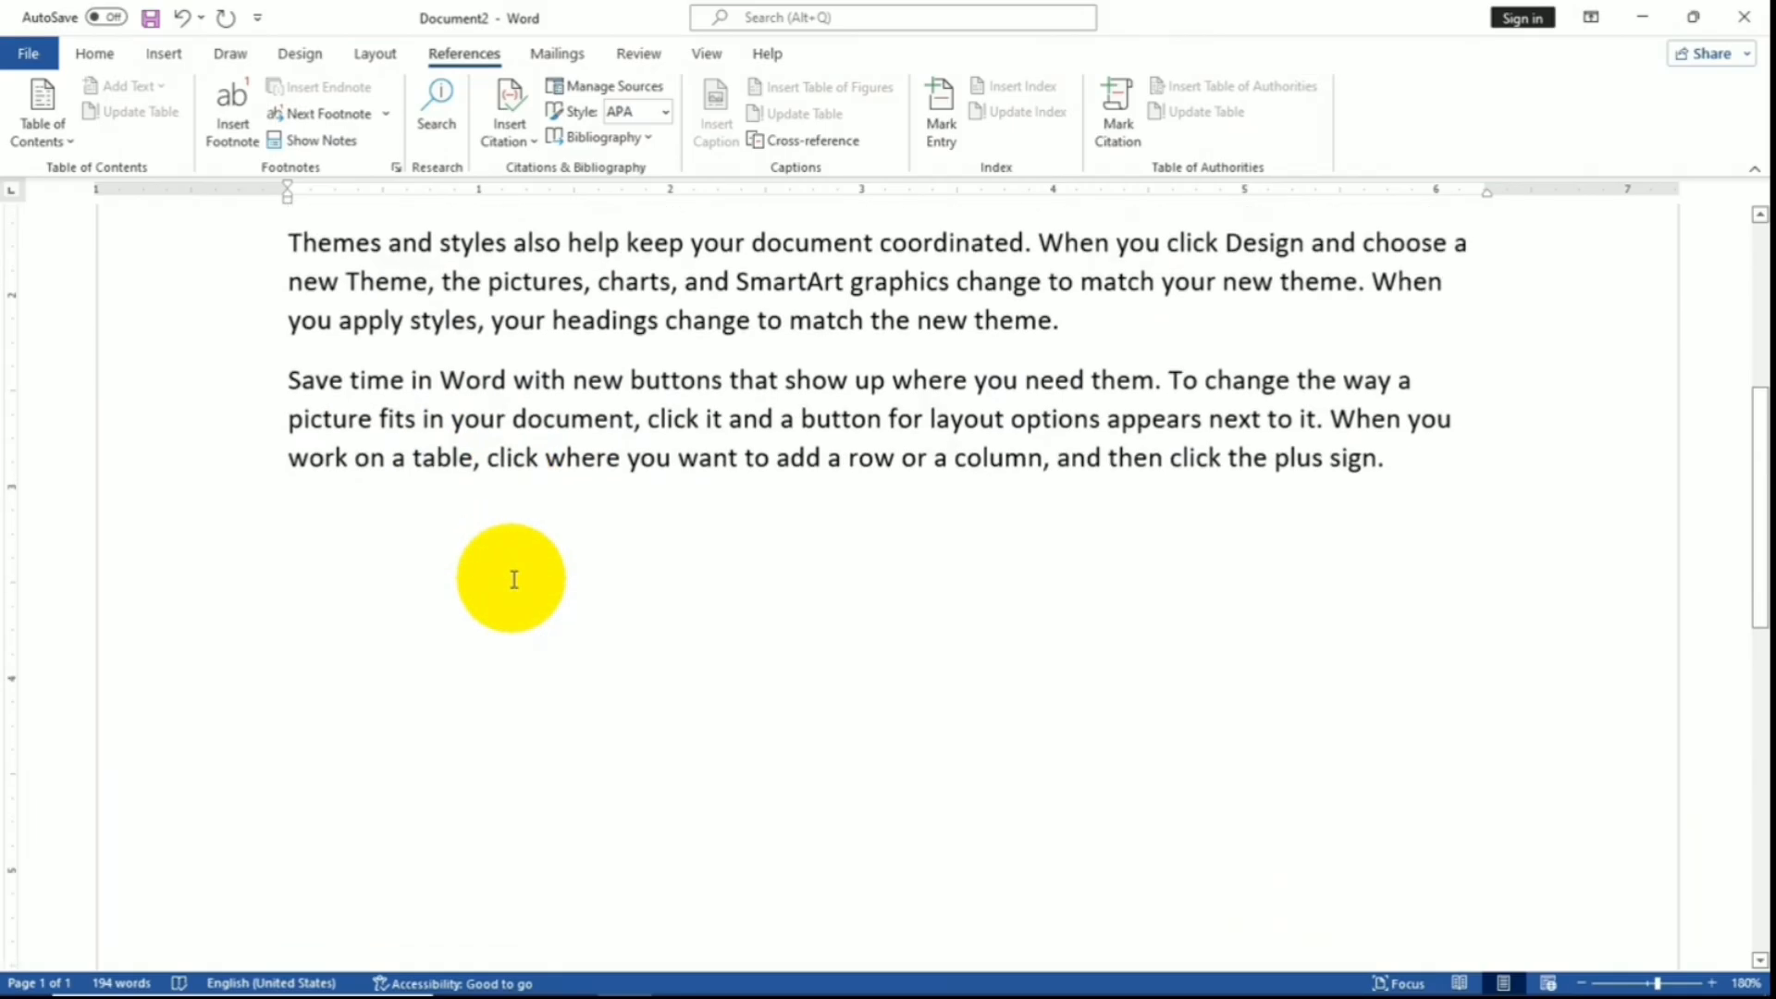
left_click(314, 807)
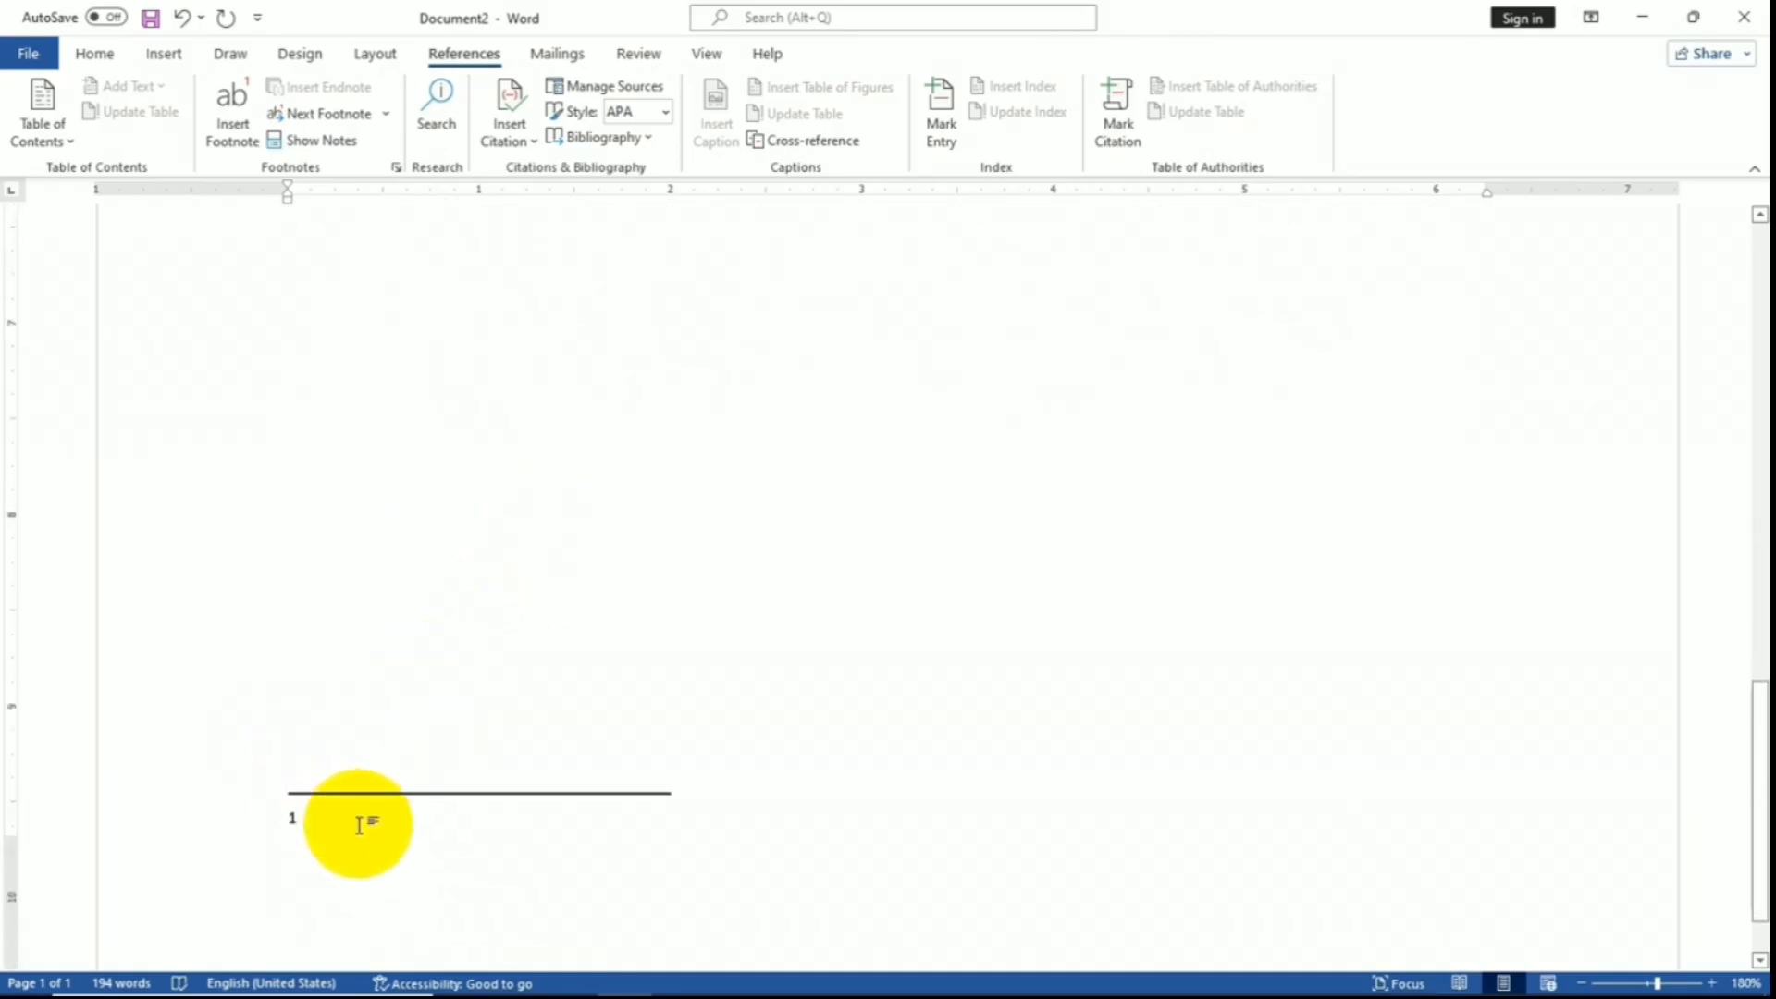
scroll(398, 813, "down", 2)
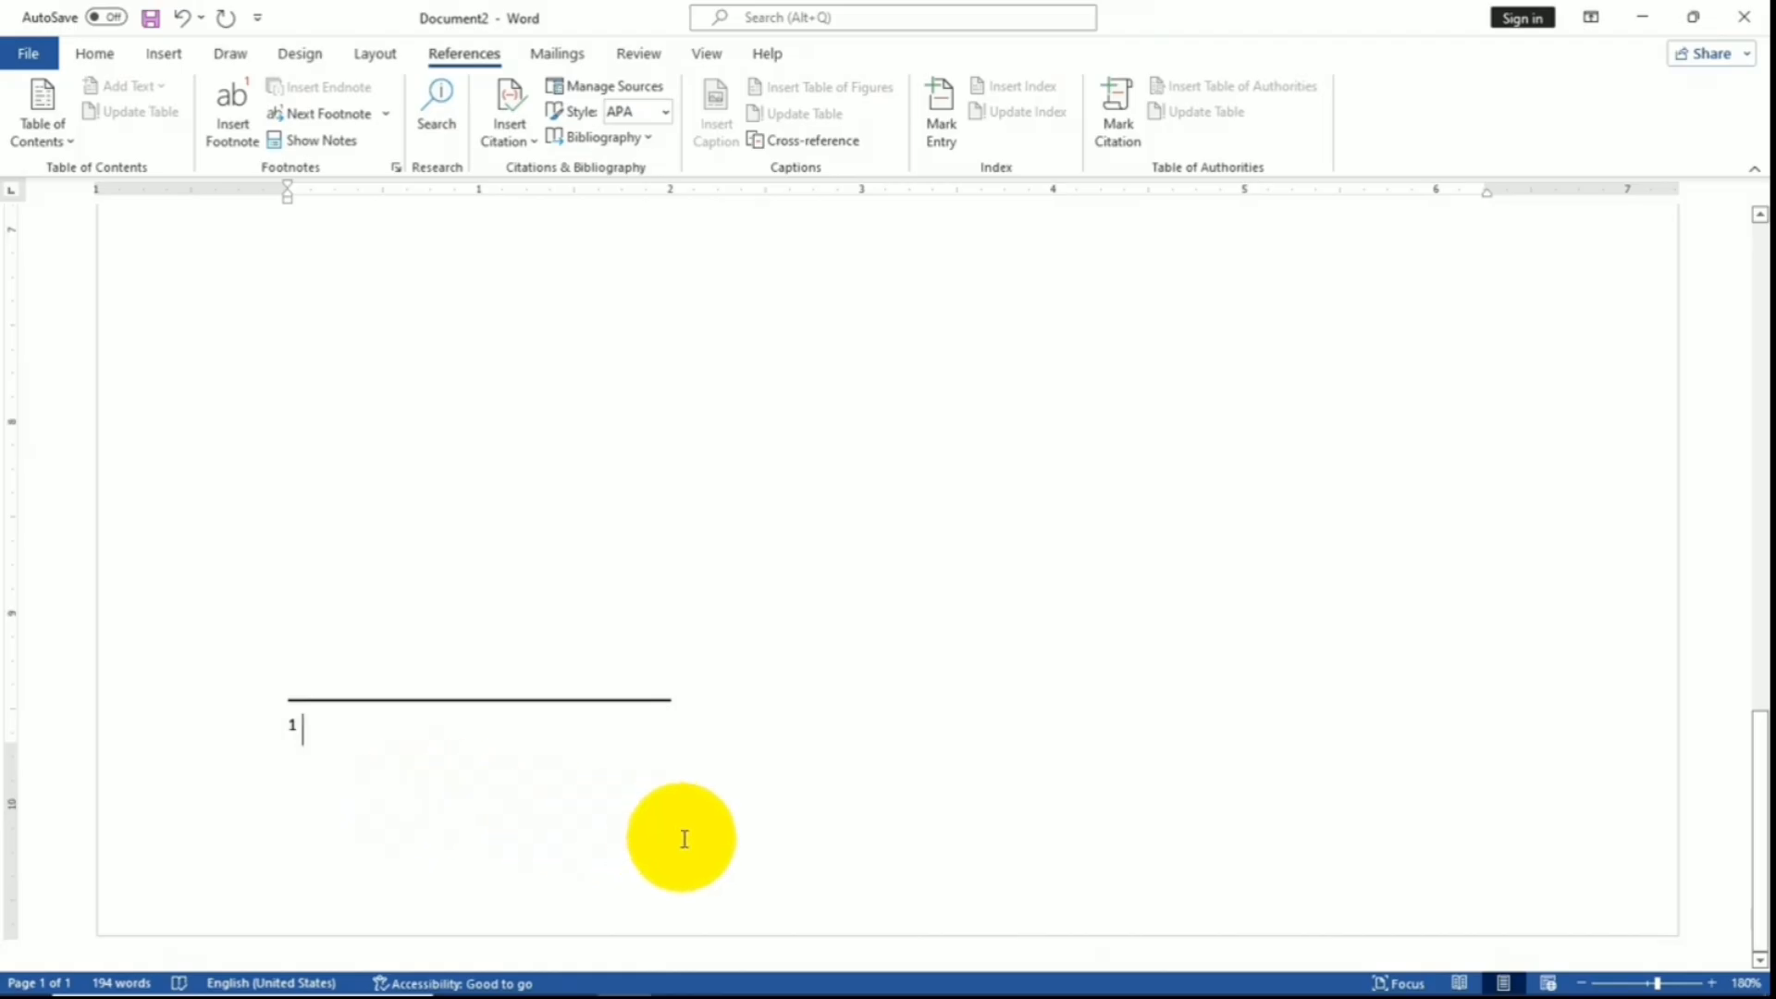
scroll(713, 745, "up", 10)
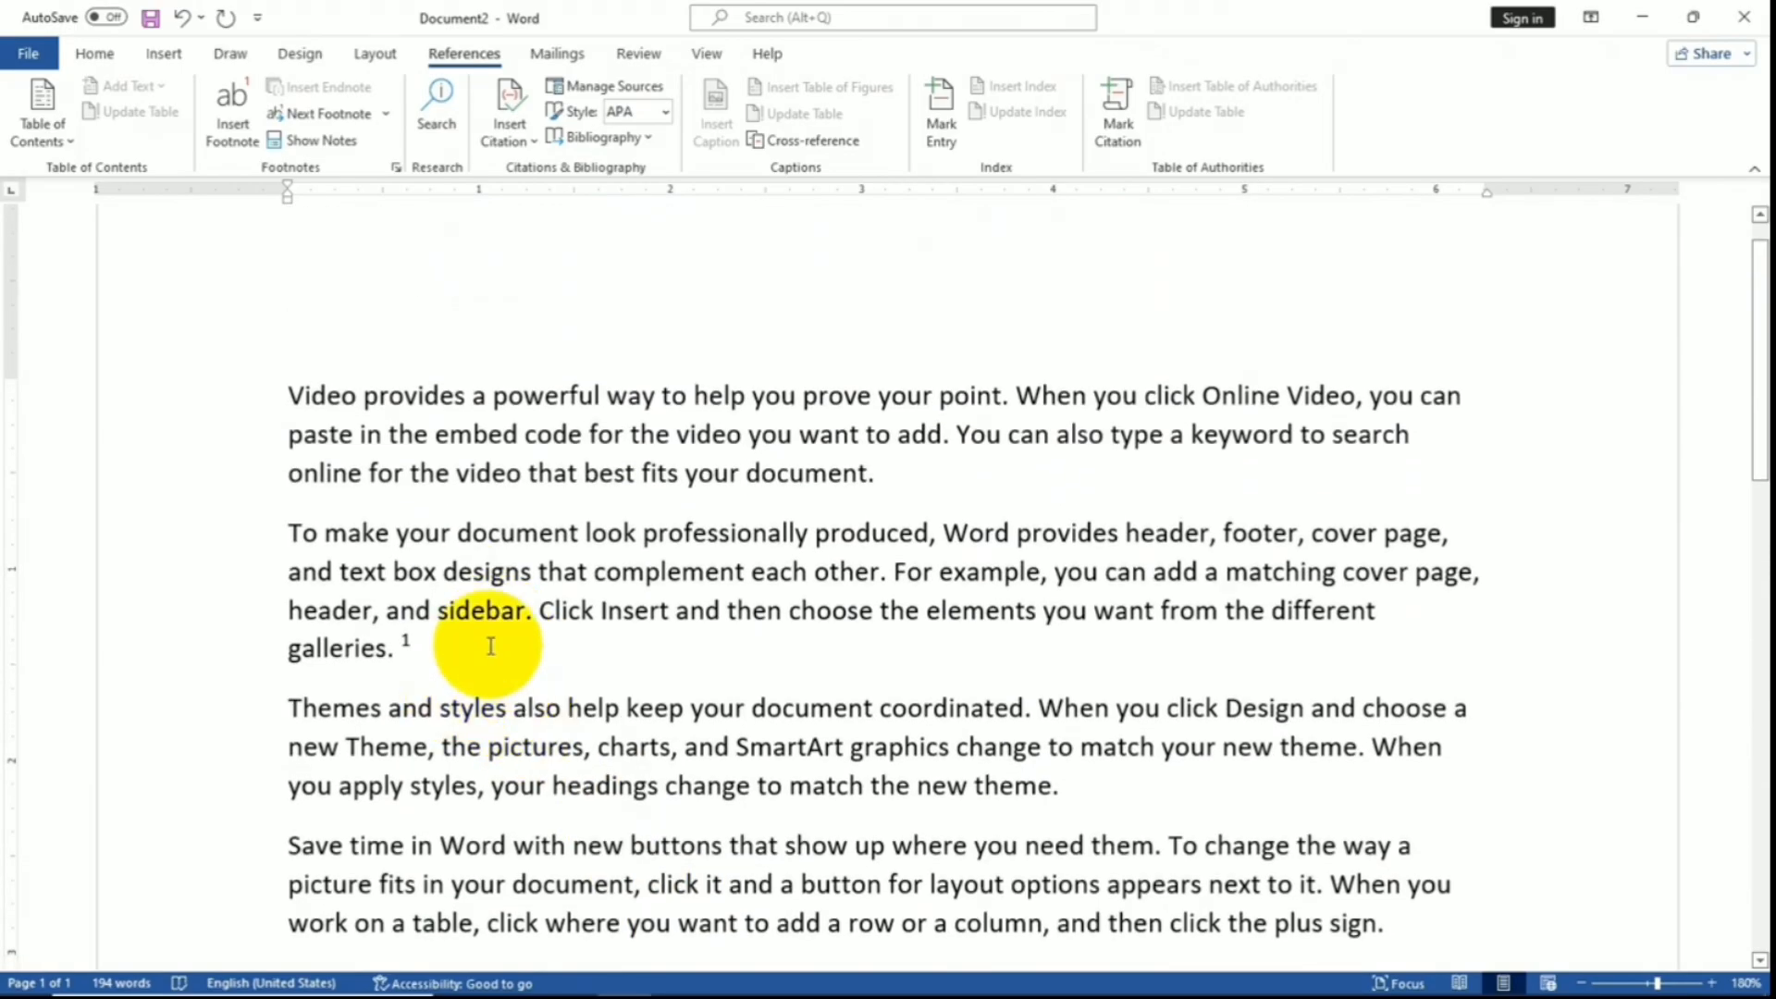
scroll(647, 730, "down", 10)
type("I will check thi")
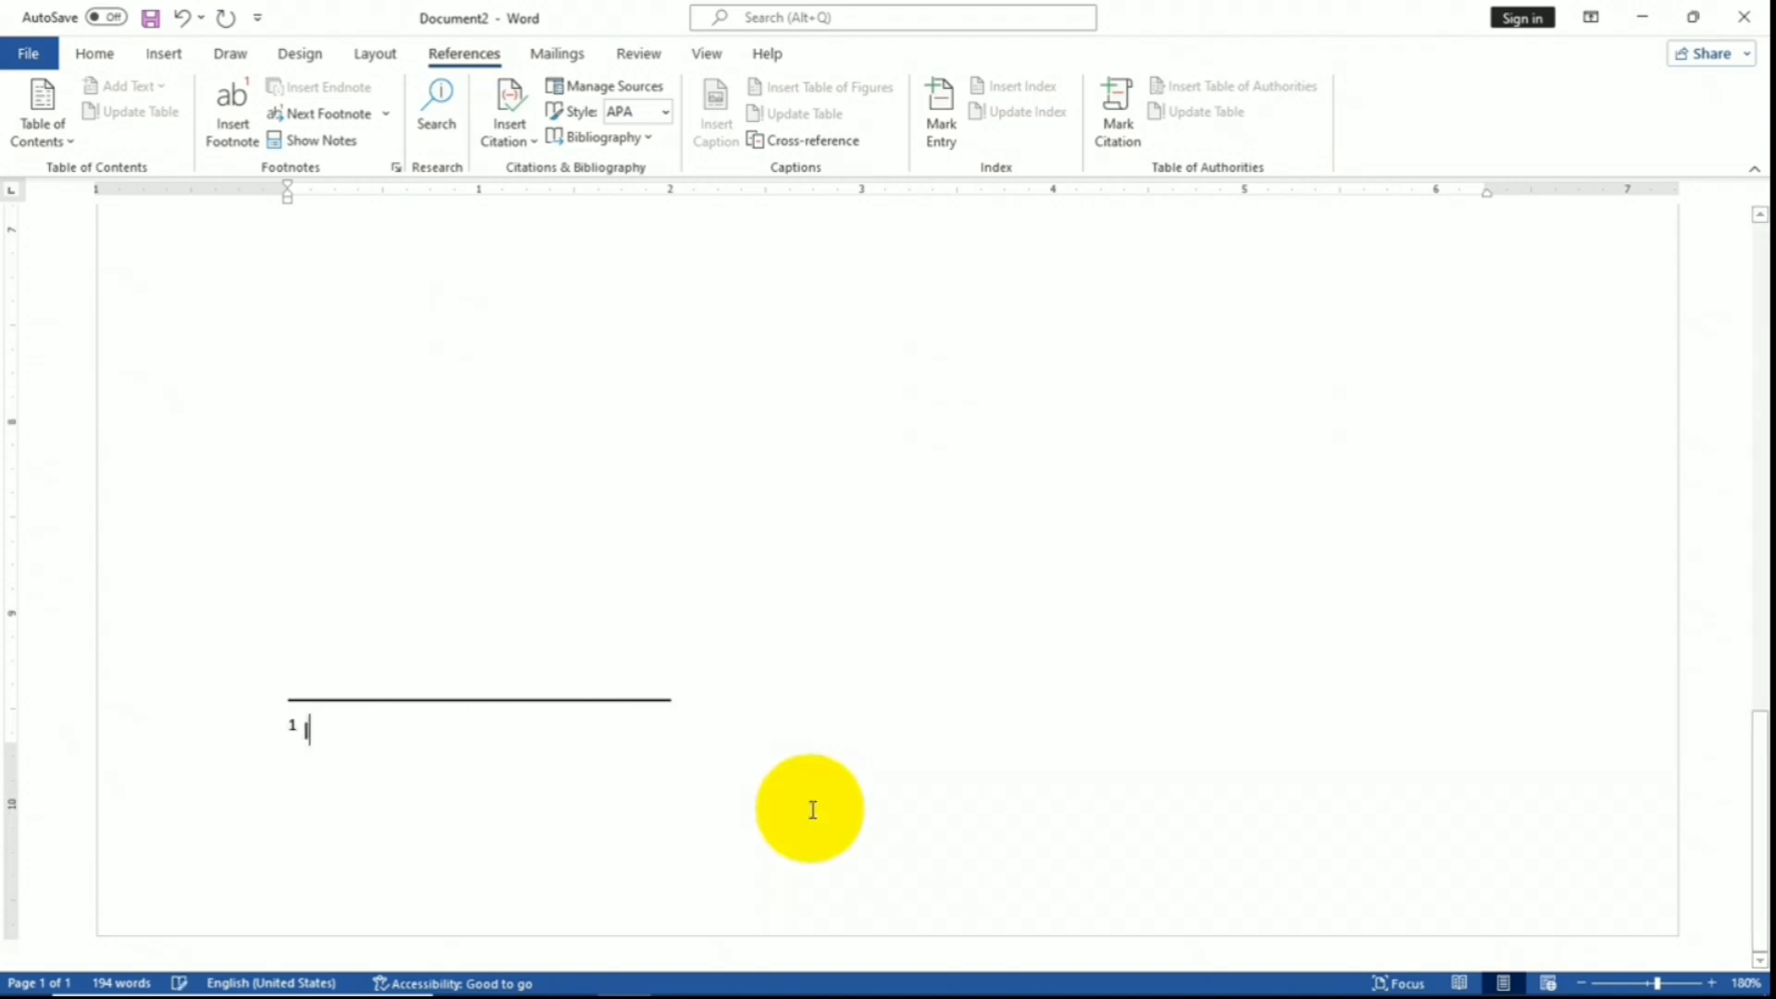
type("s")
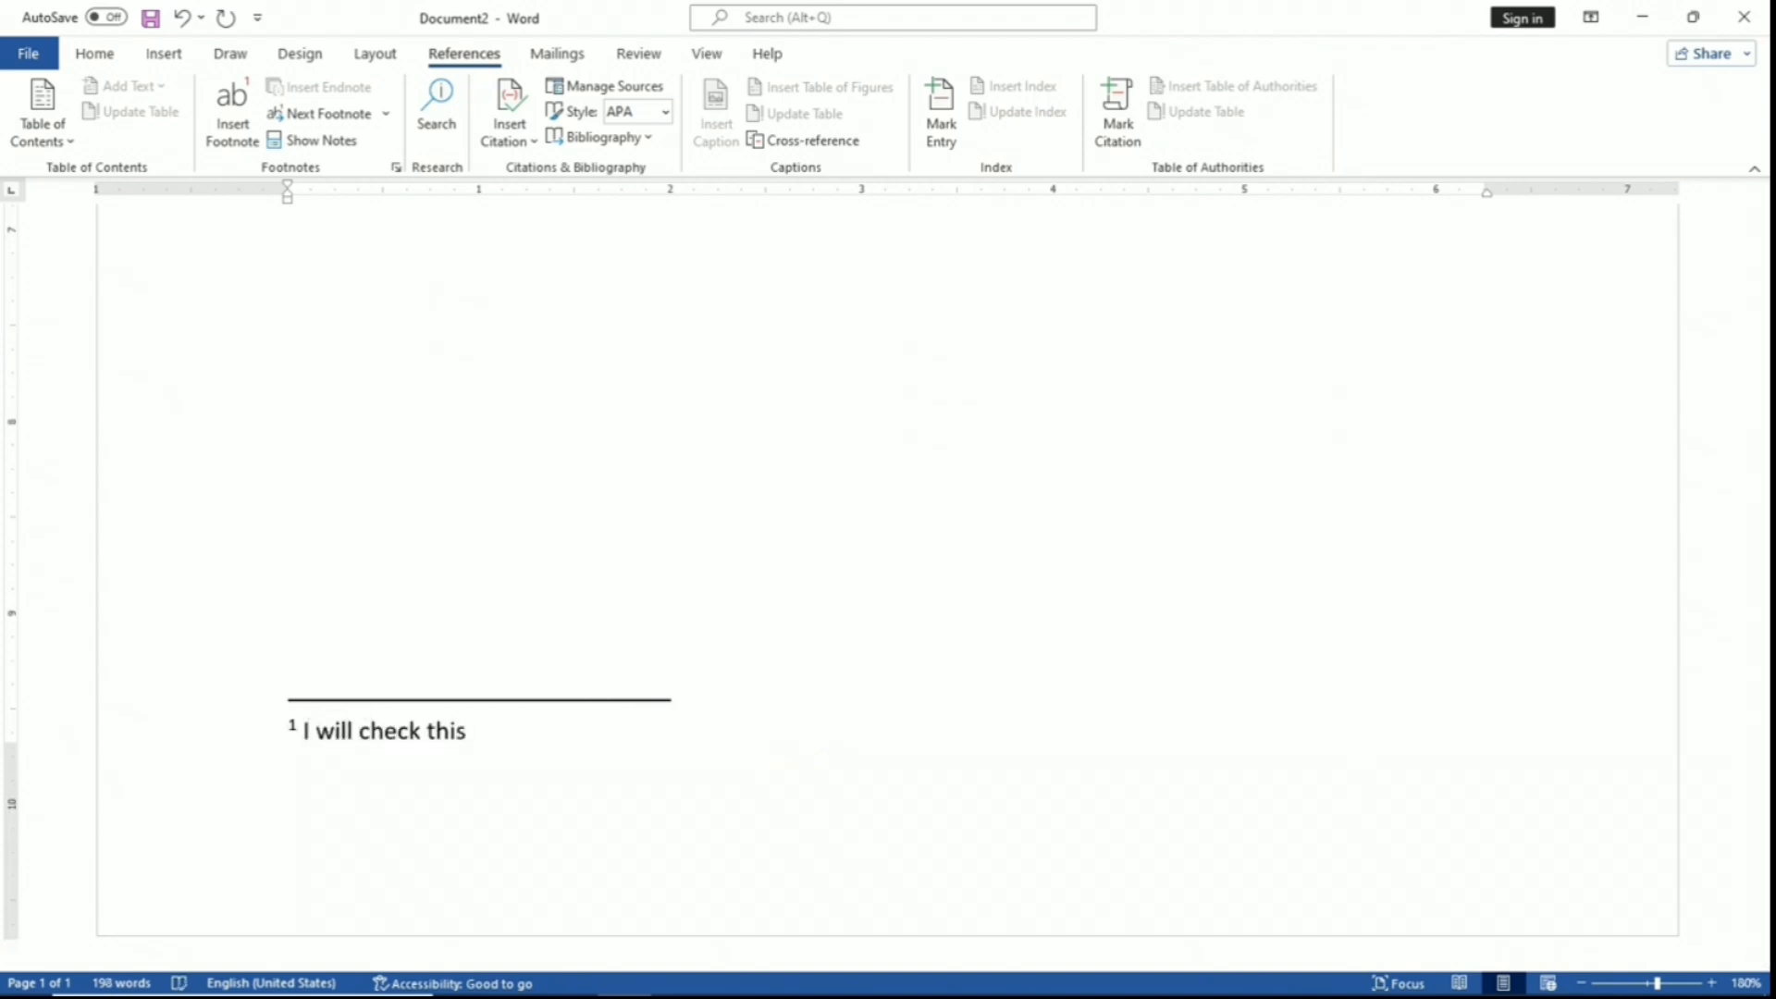
- Go back to footnote mark 1 after 'galleries.' and double-click it to jump to its note
scroll(647, 648, "up", 10)
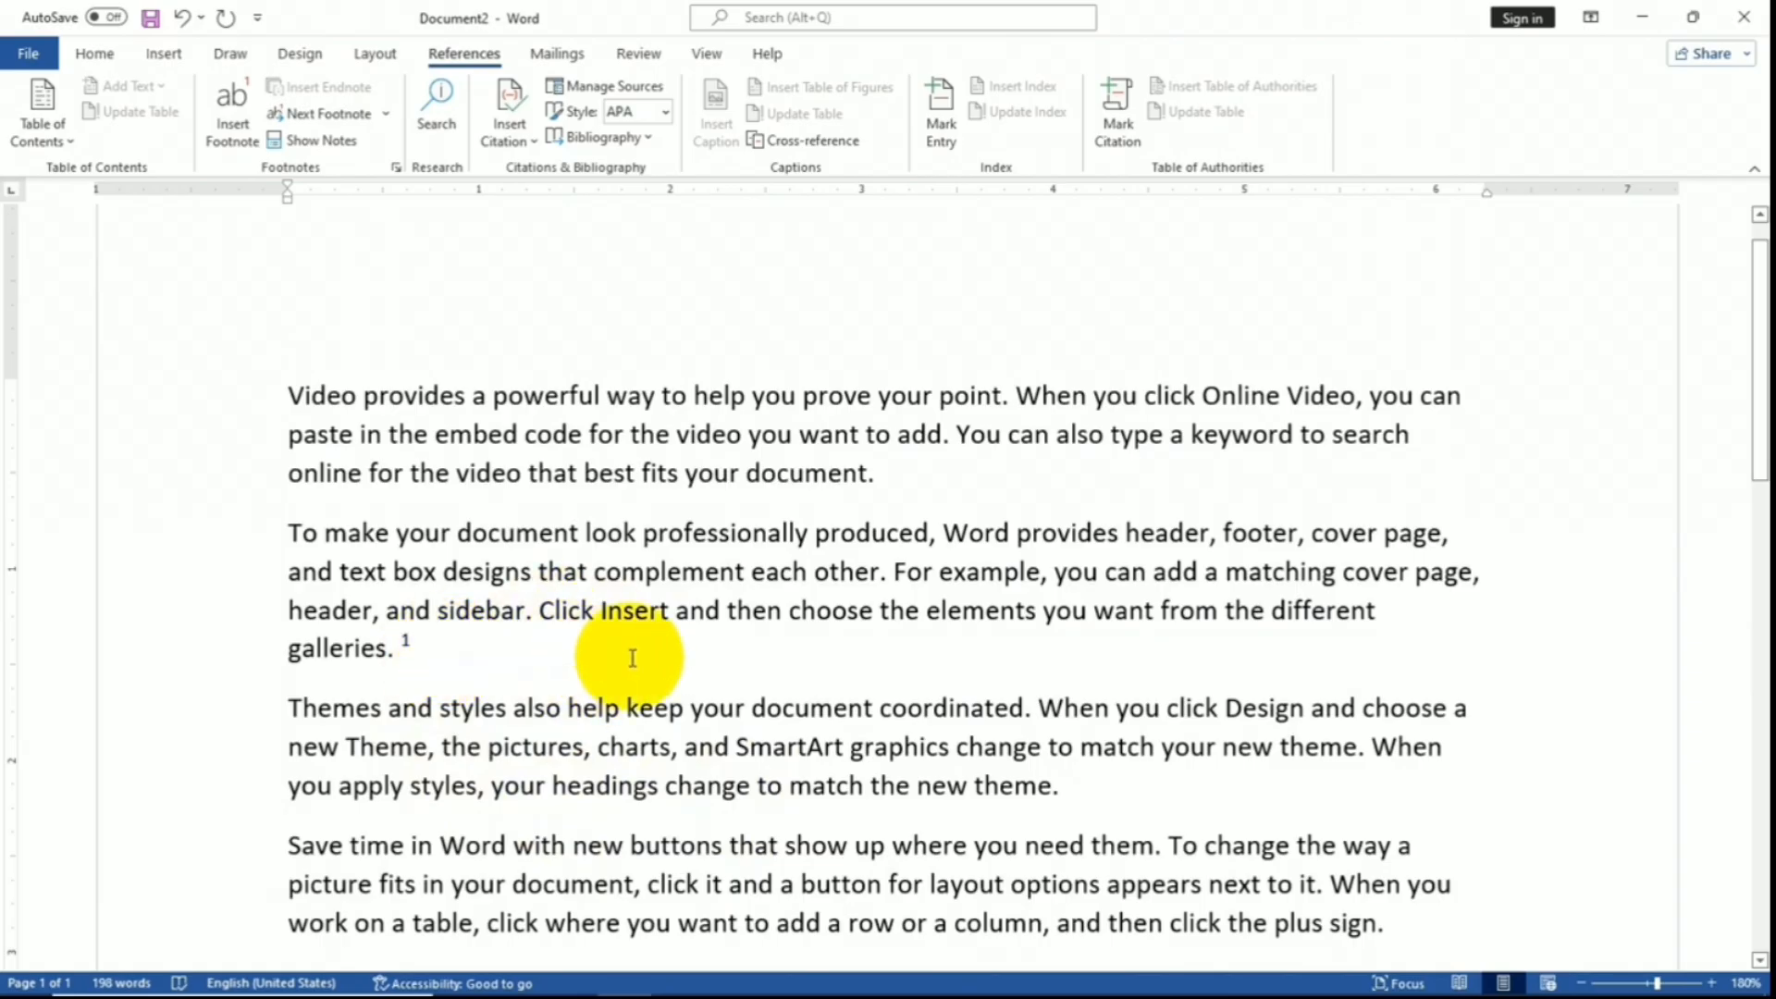
left_click(398, 636)
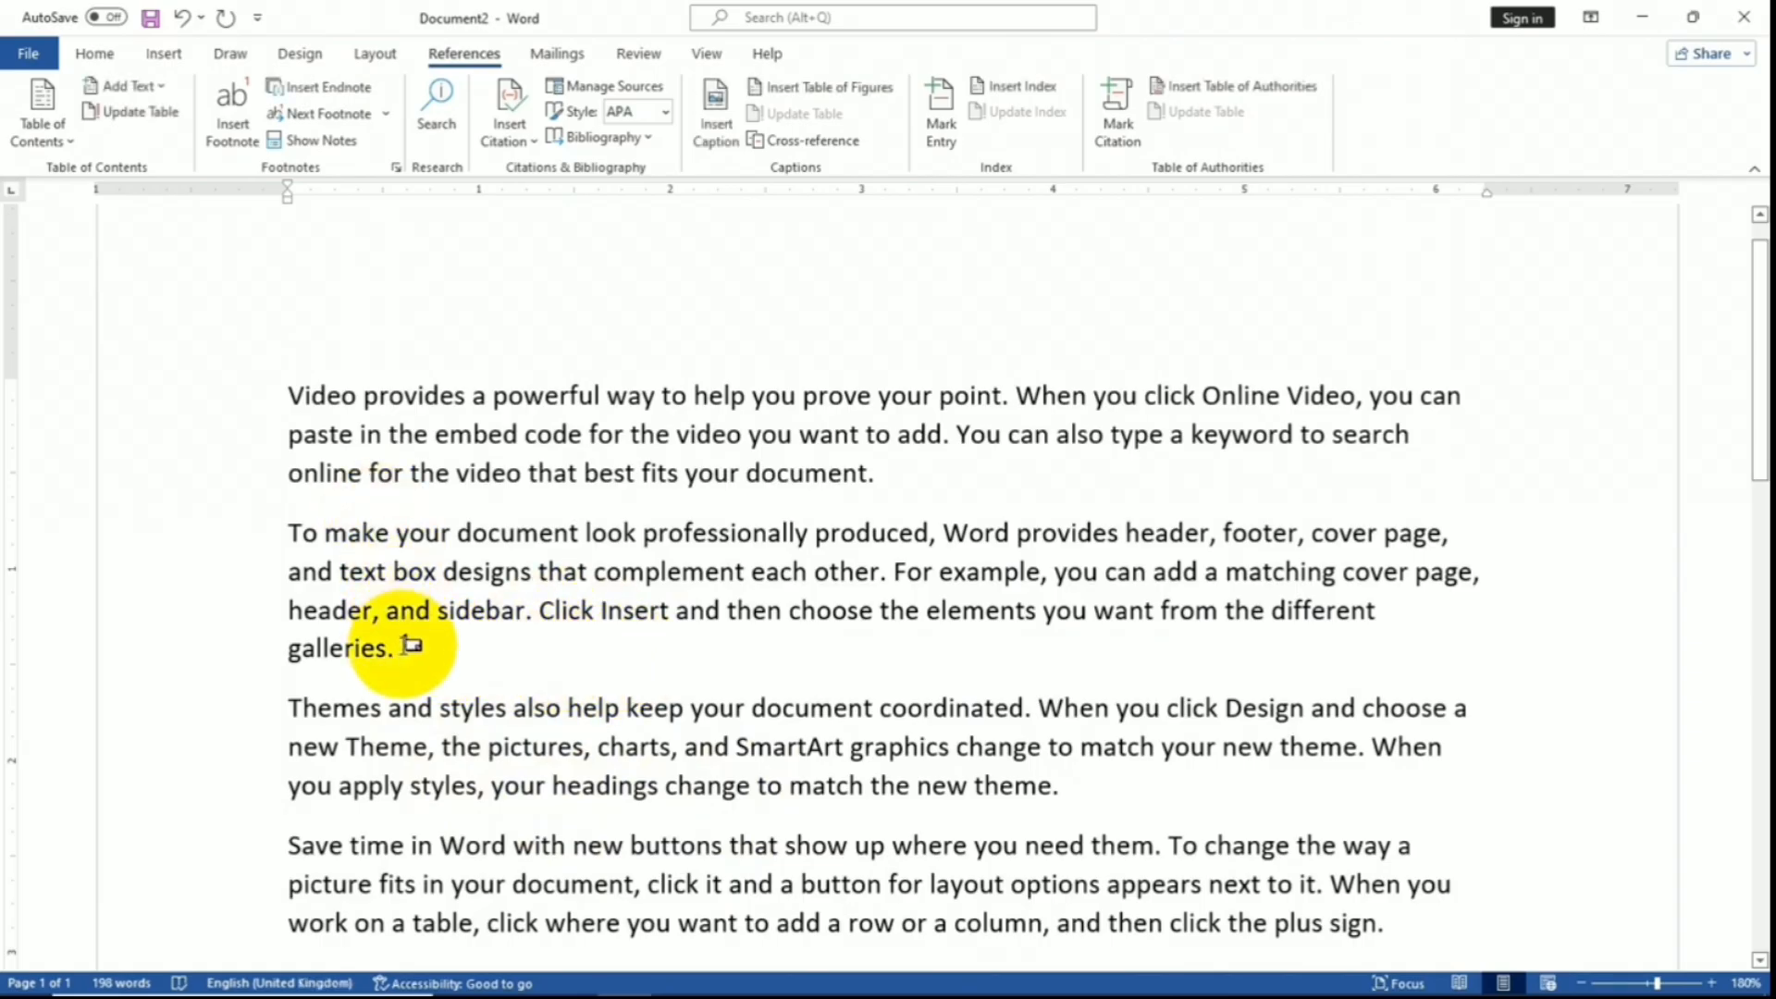
left_click(400, 638)
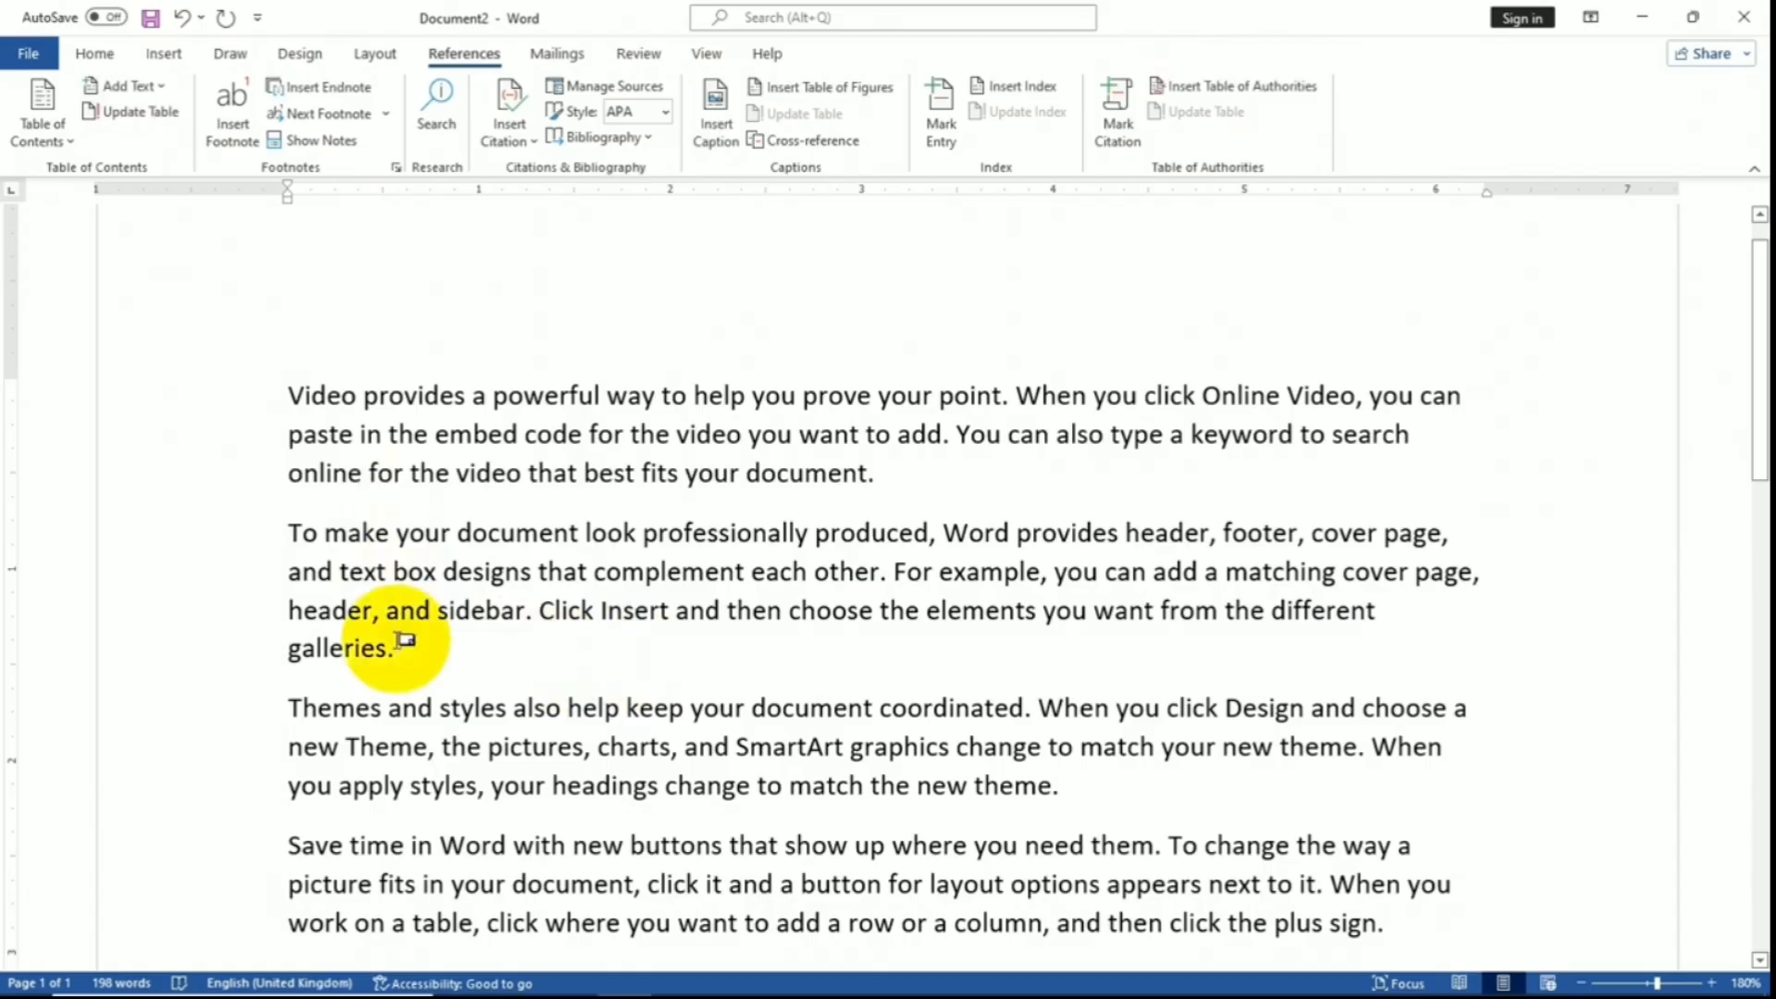
double_click(400, 638)
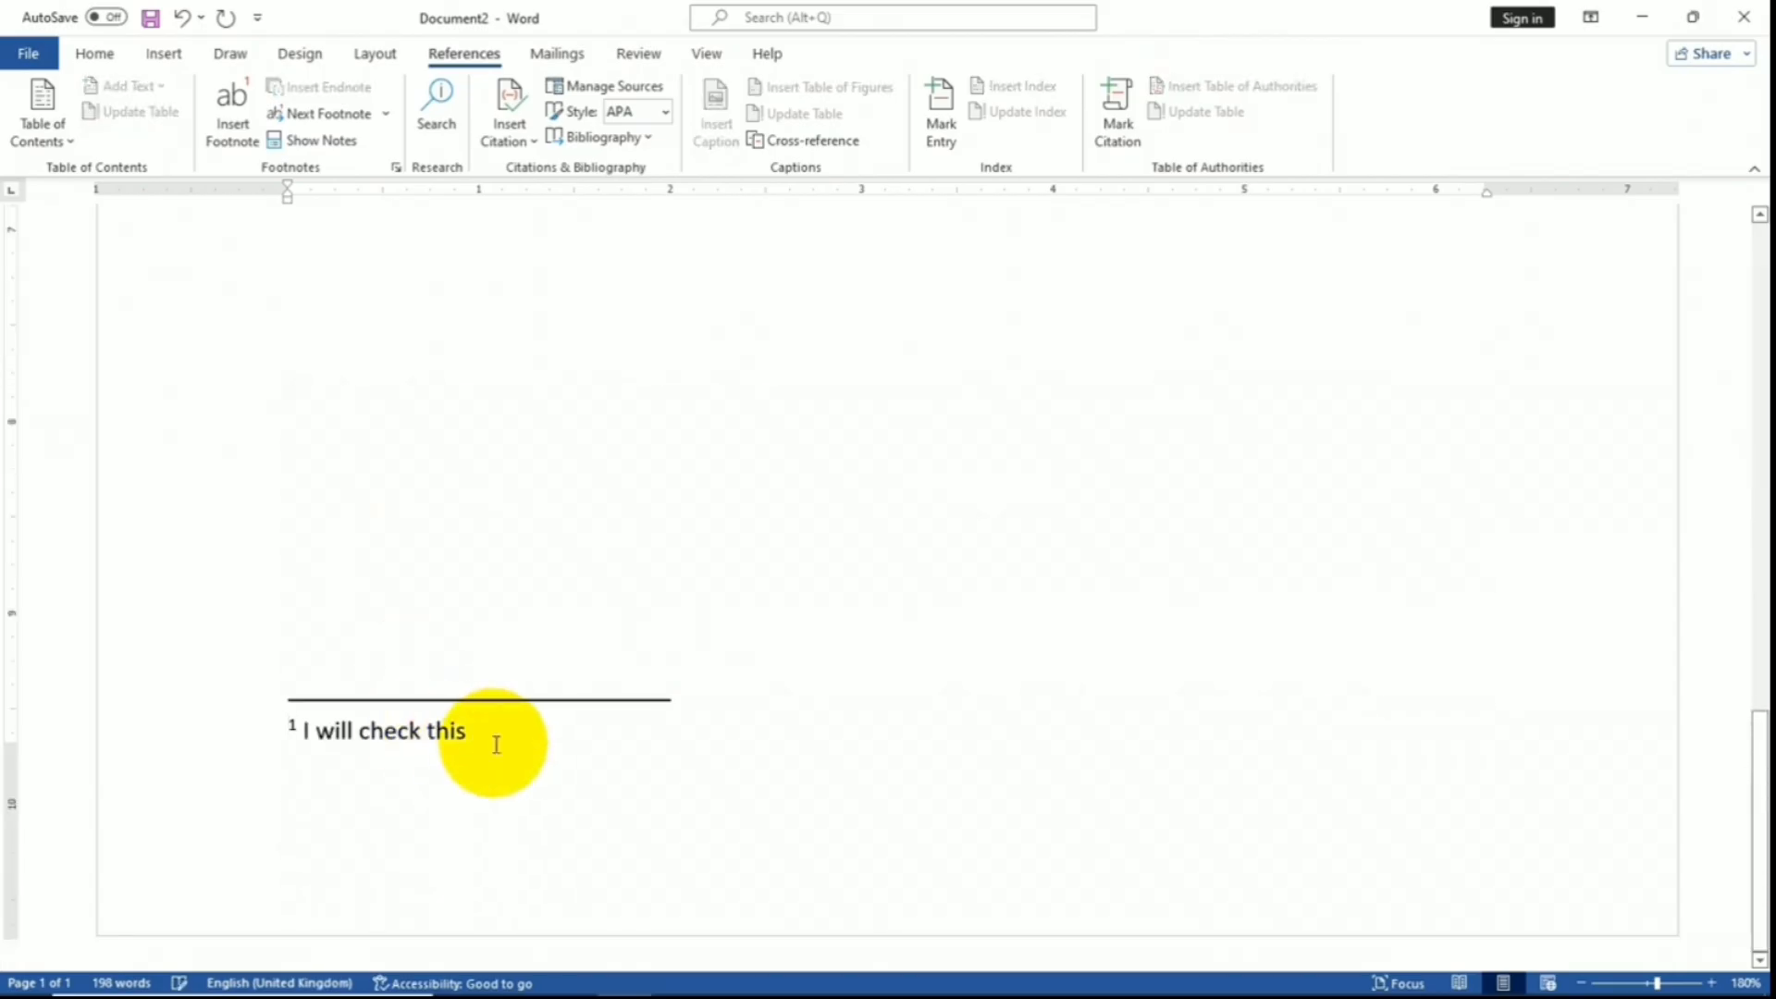
scroll(490, 740, "up", 10)
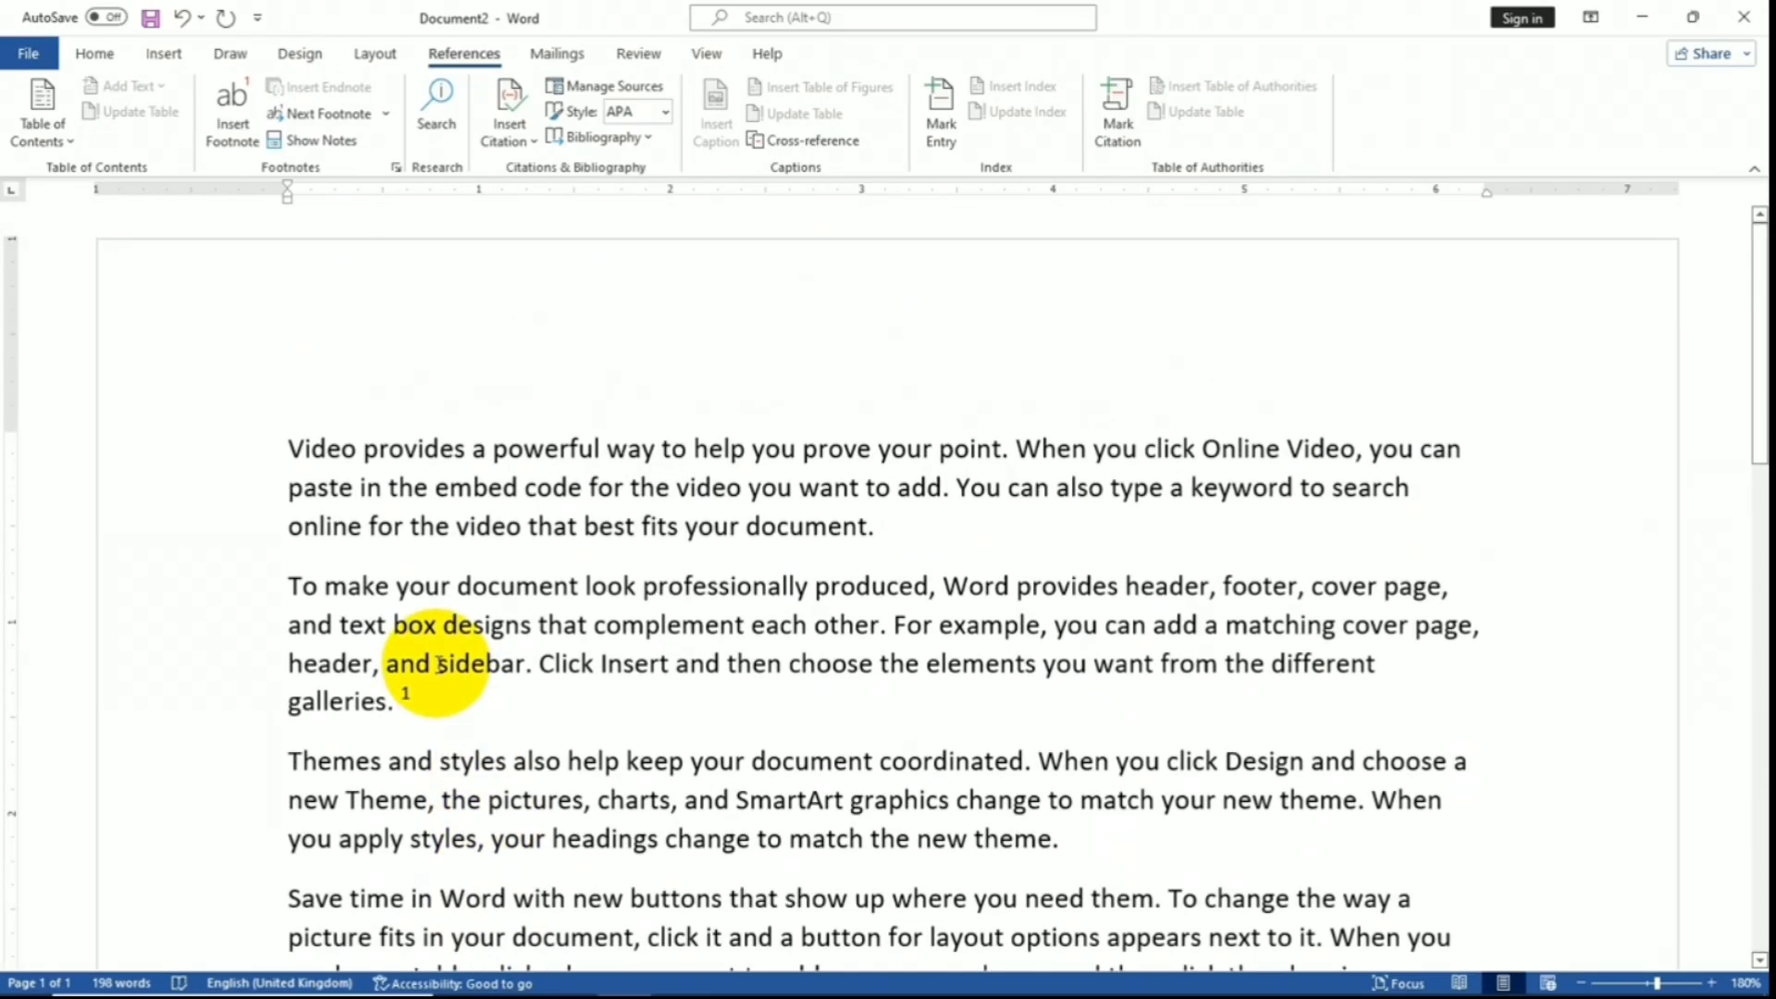
- Add content below the third paragraph so the document runs onto page 2 at 333 words
mouse_move(412, 695)
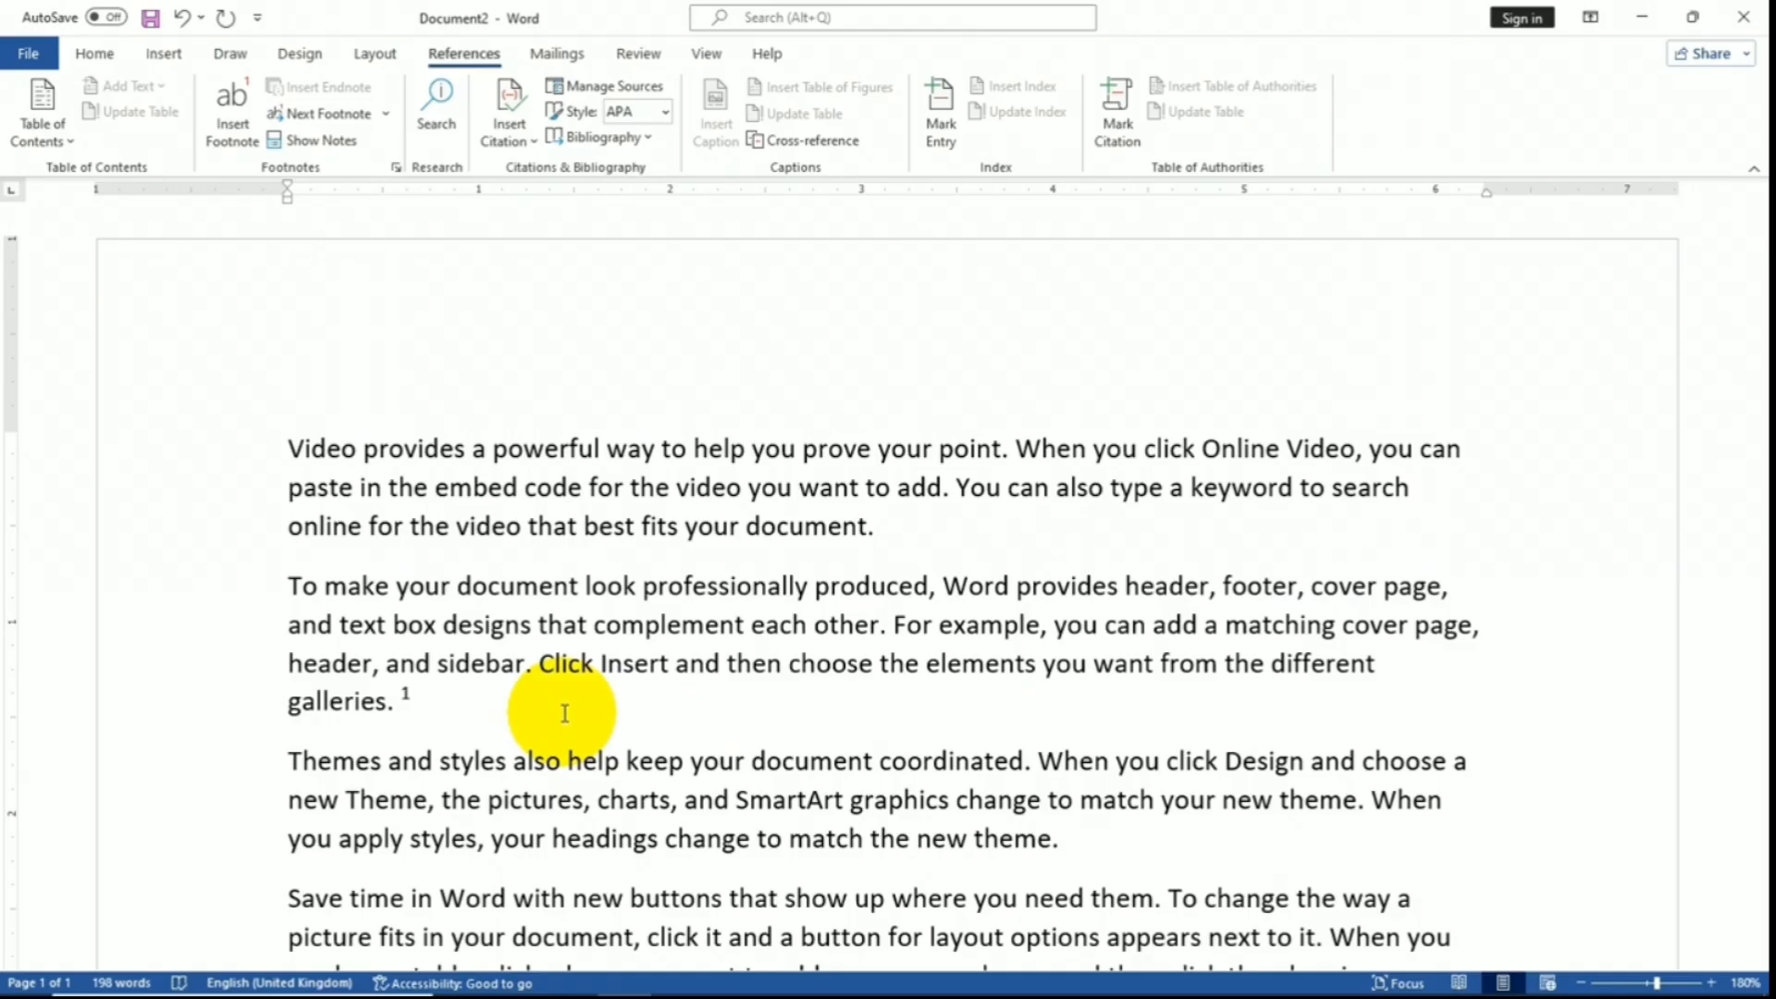
scroll(565, 713, "down", 3)
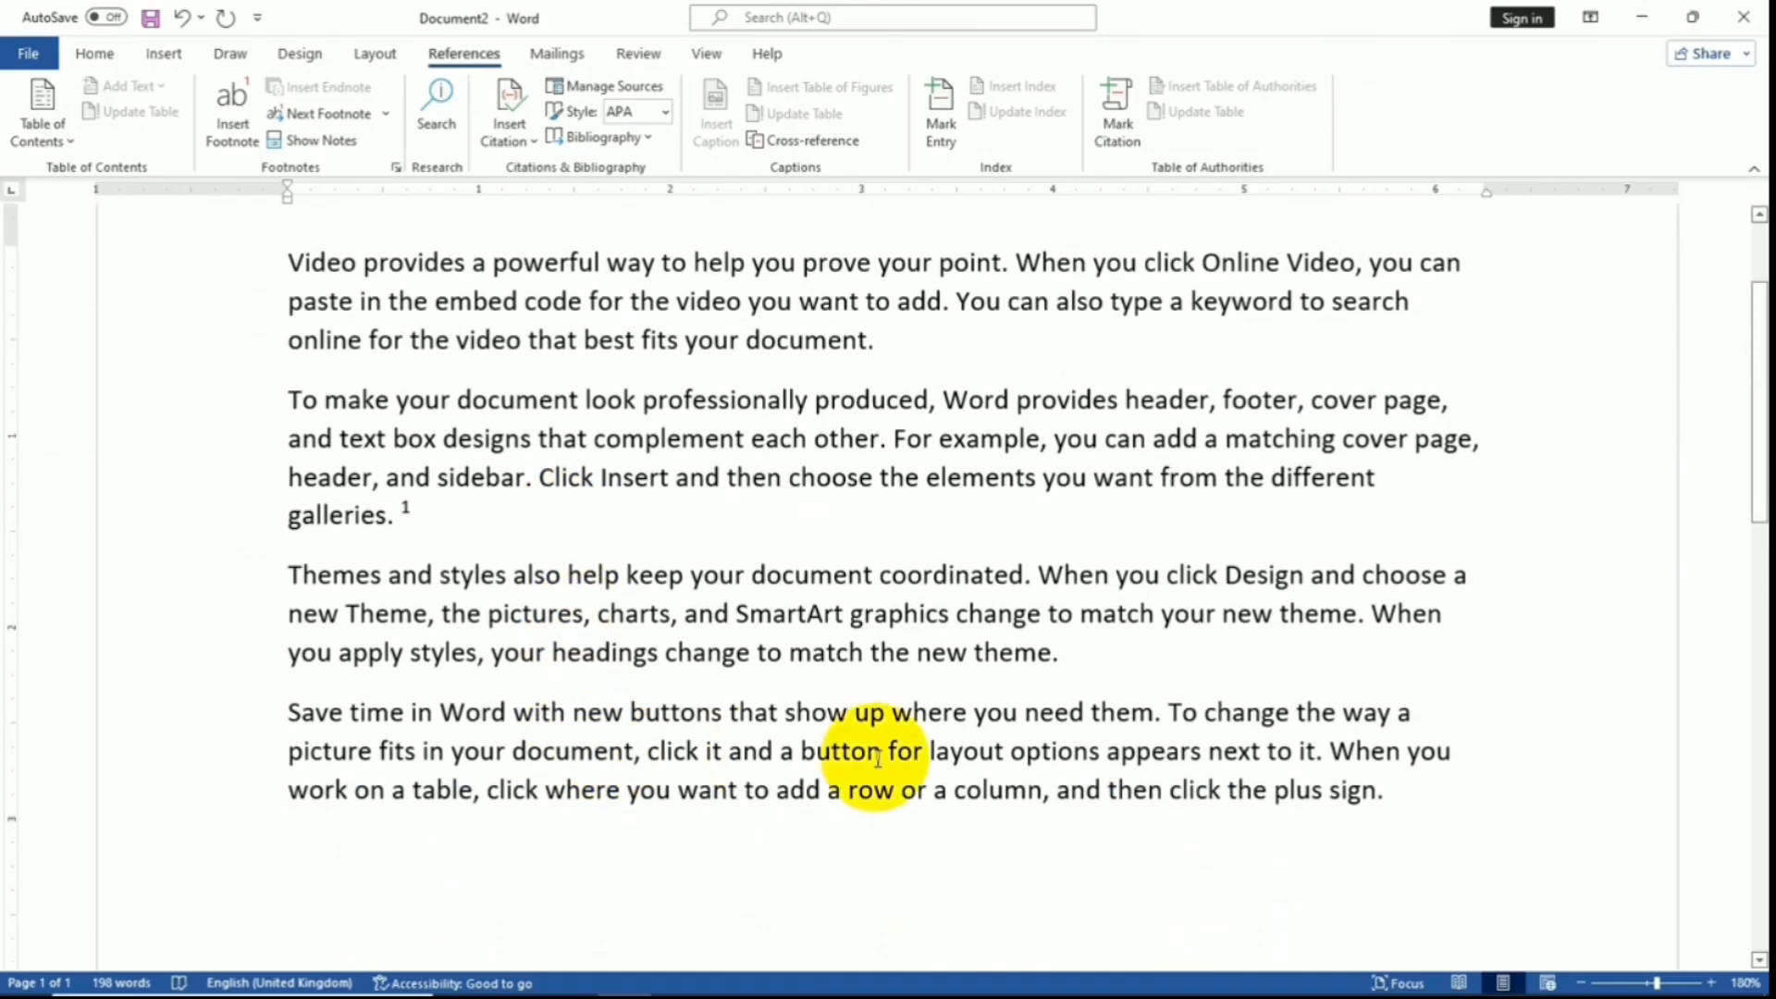
left_click(1070, 659)
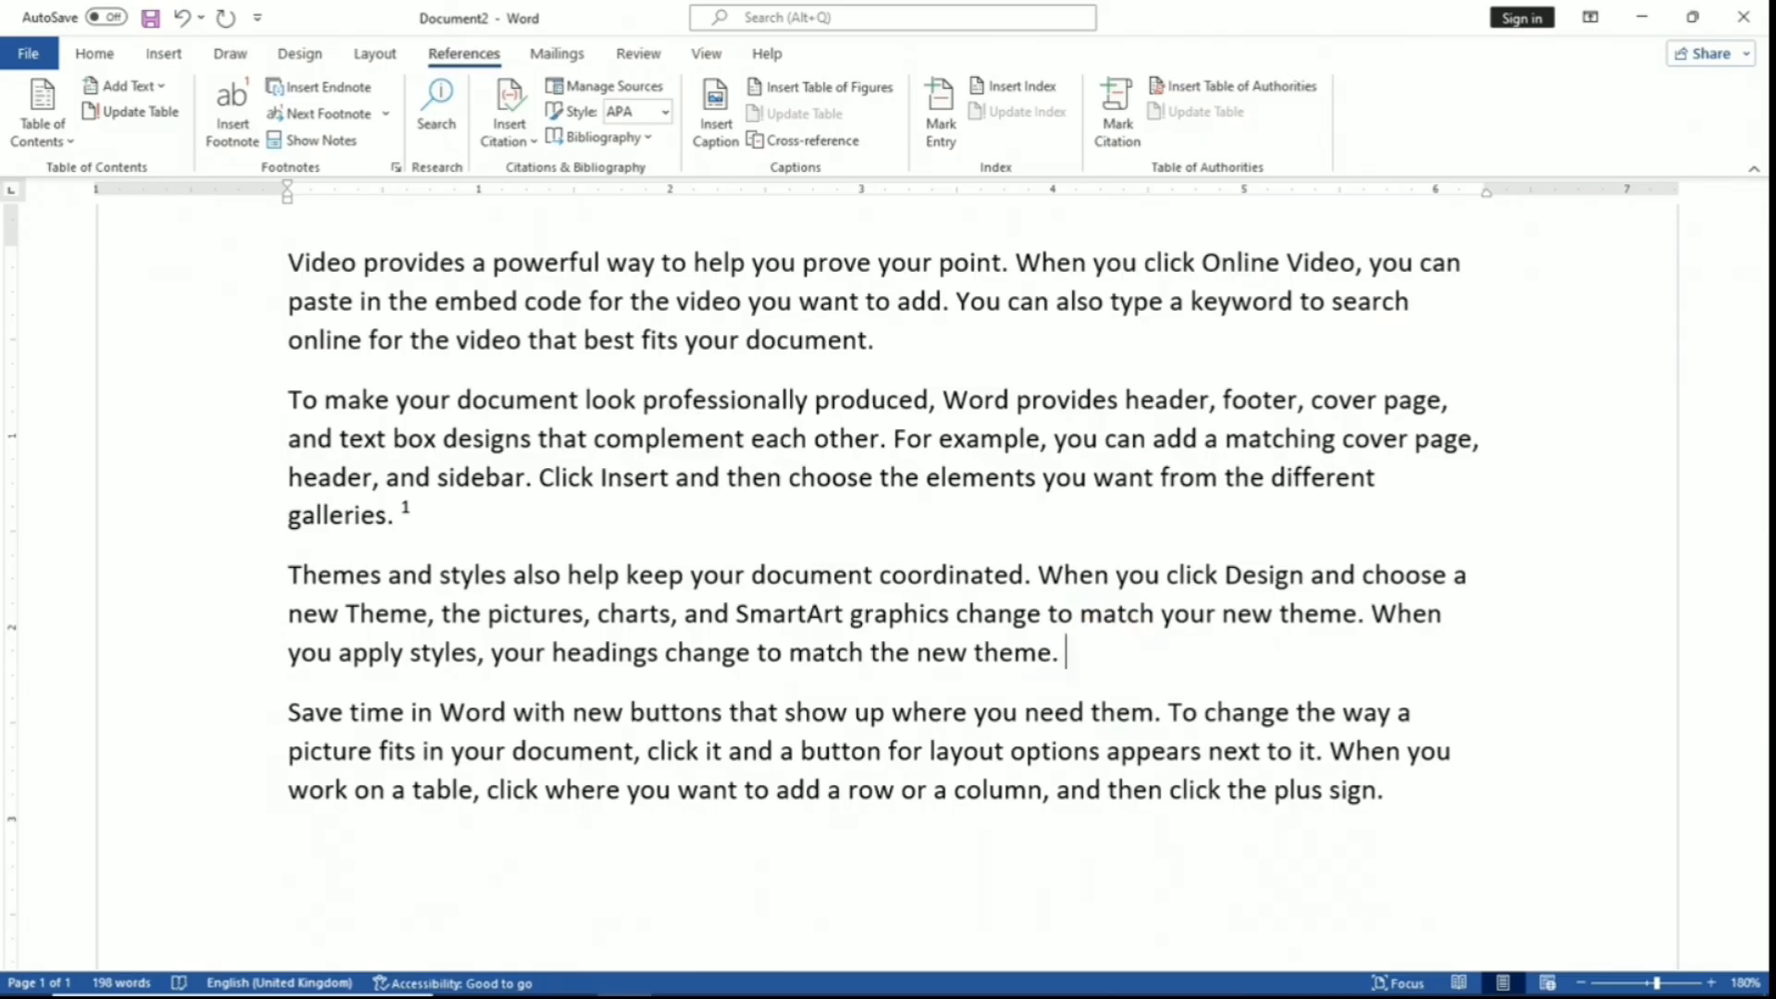
left_click(248, 148)
scroll(927, 536, "down", 10)
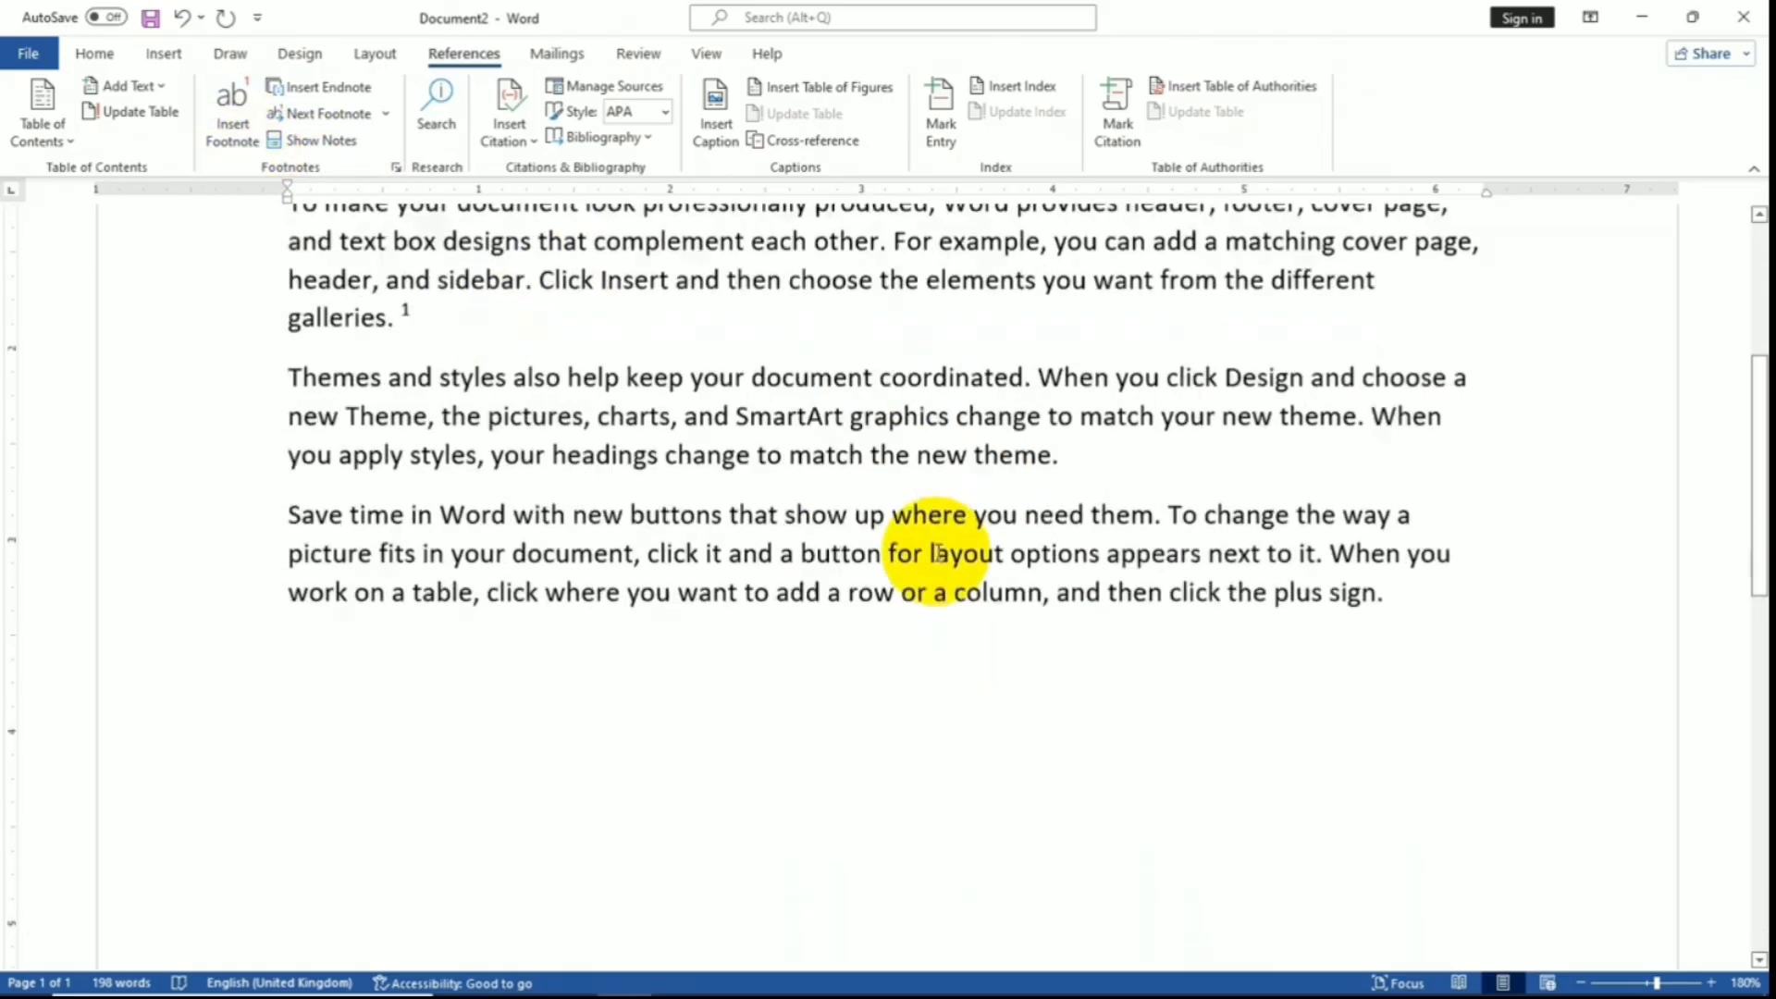
scroll(796, 765, "up", 10)
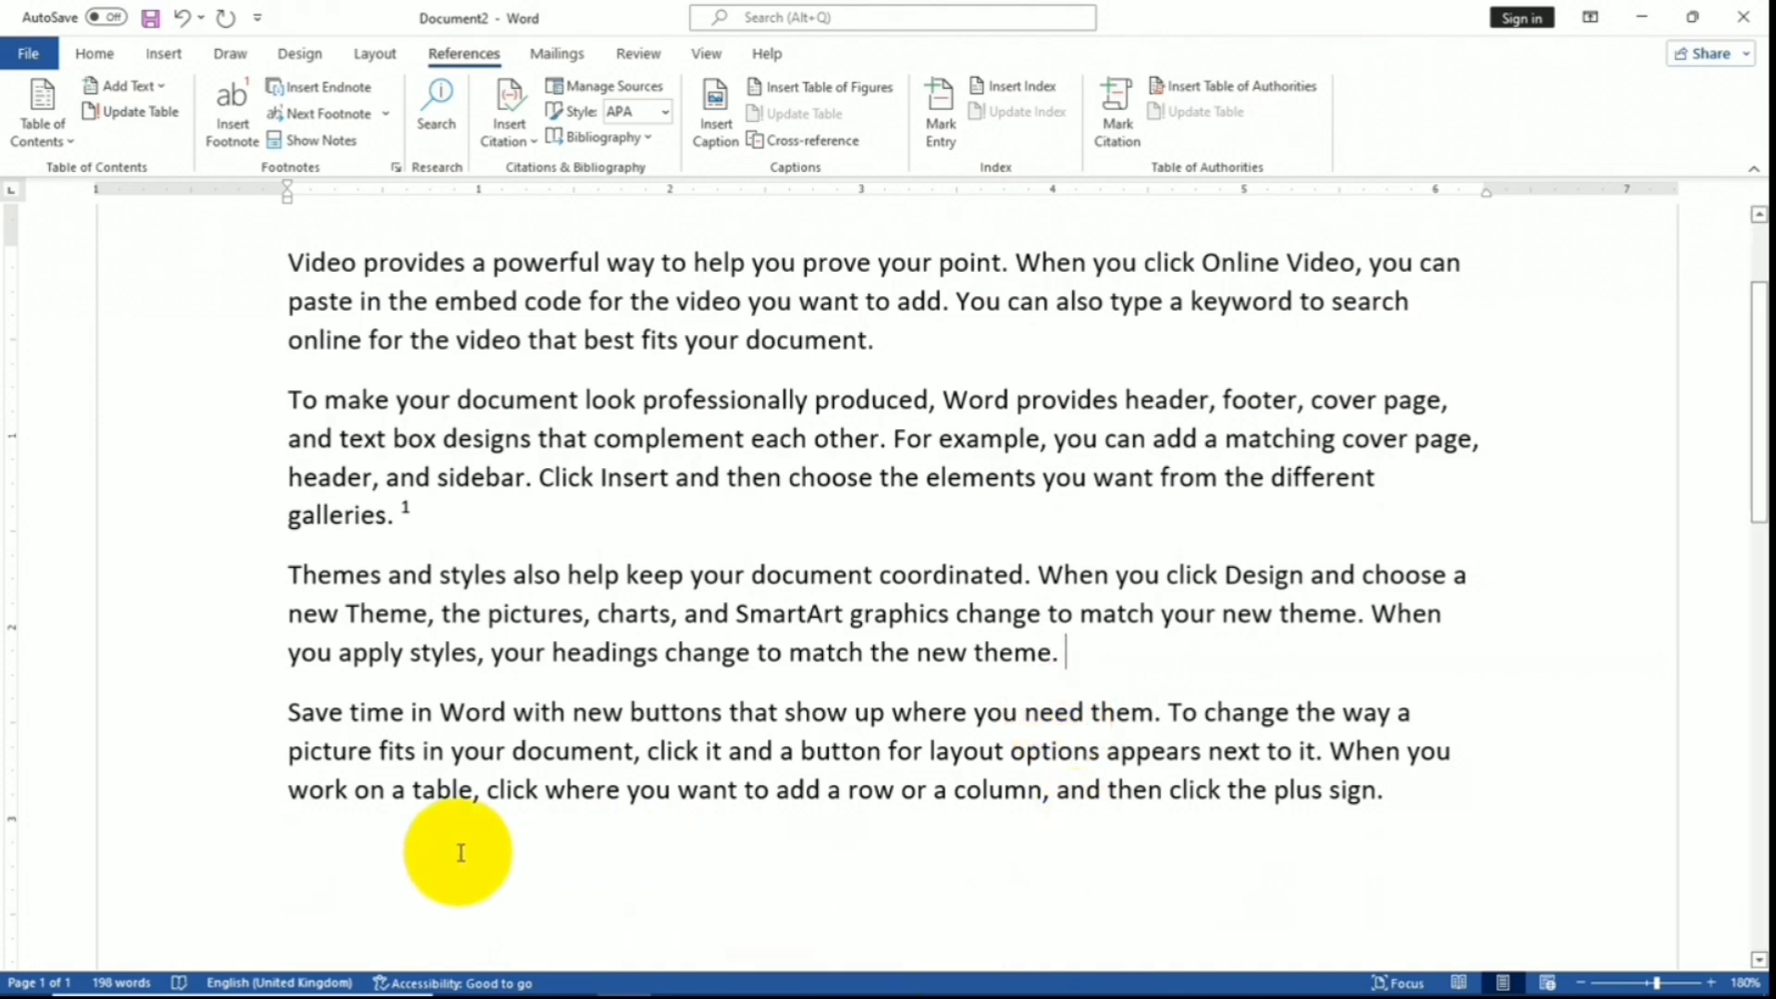
scroll(317, 594, "down", 3)
left_click(317, 595)
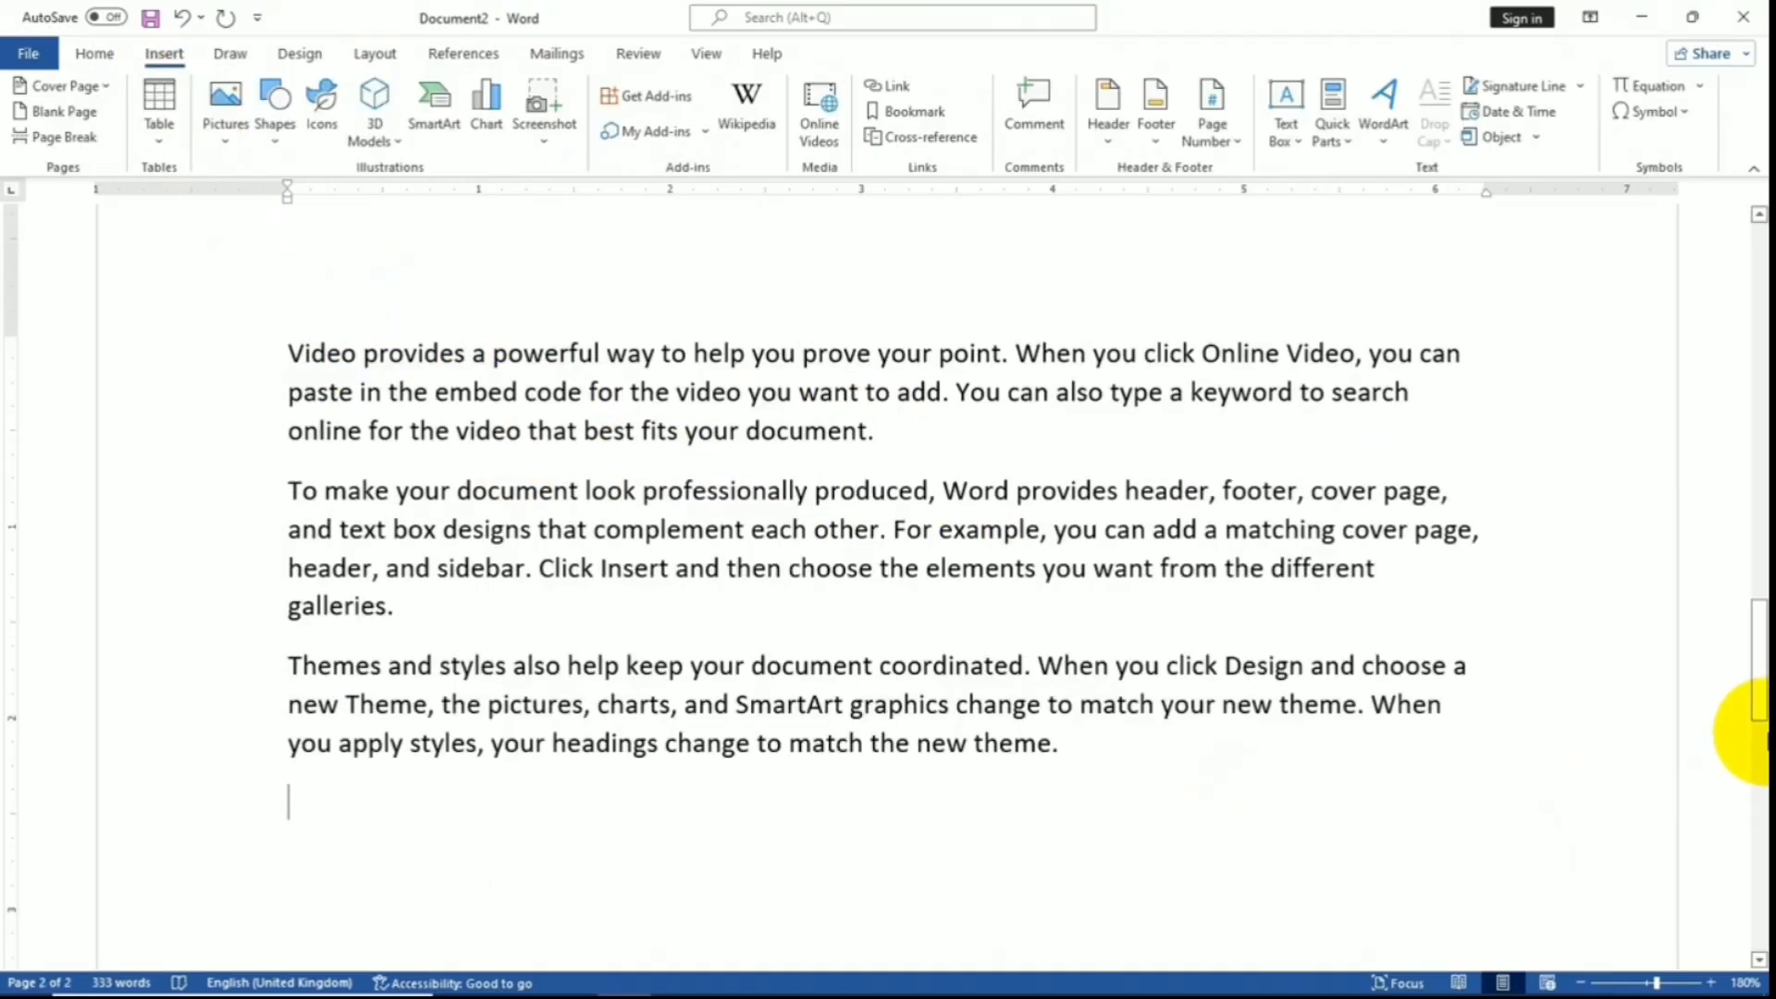
left_click_drag(1744, 733, 1747, 360)
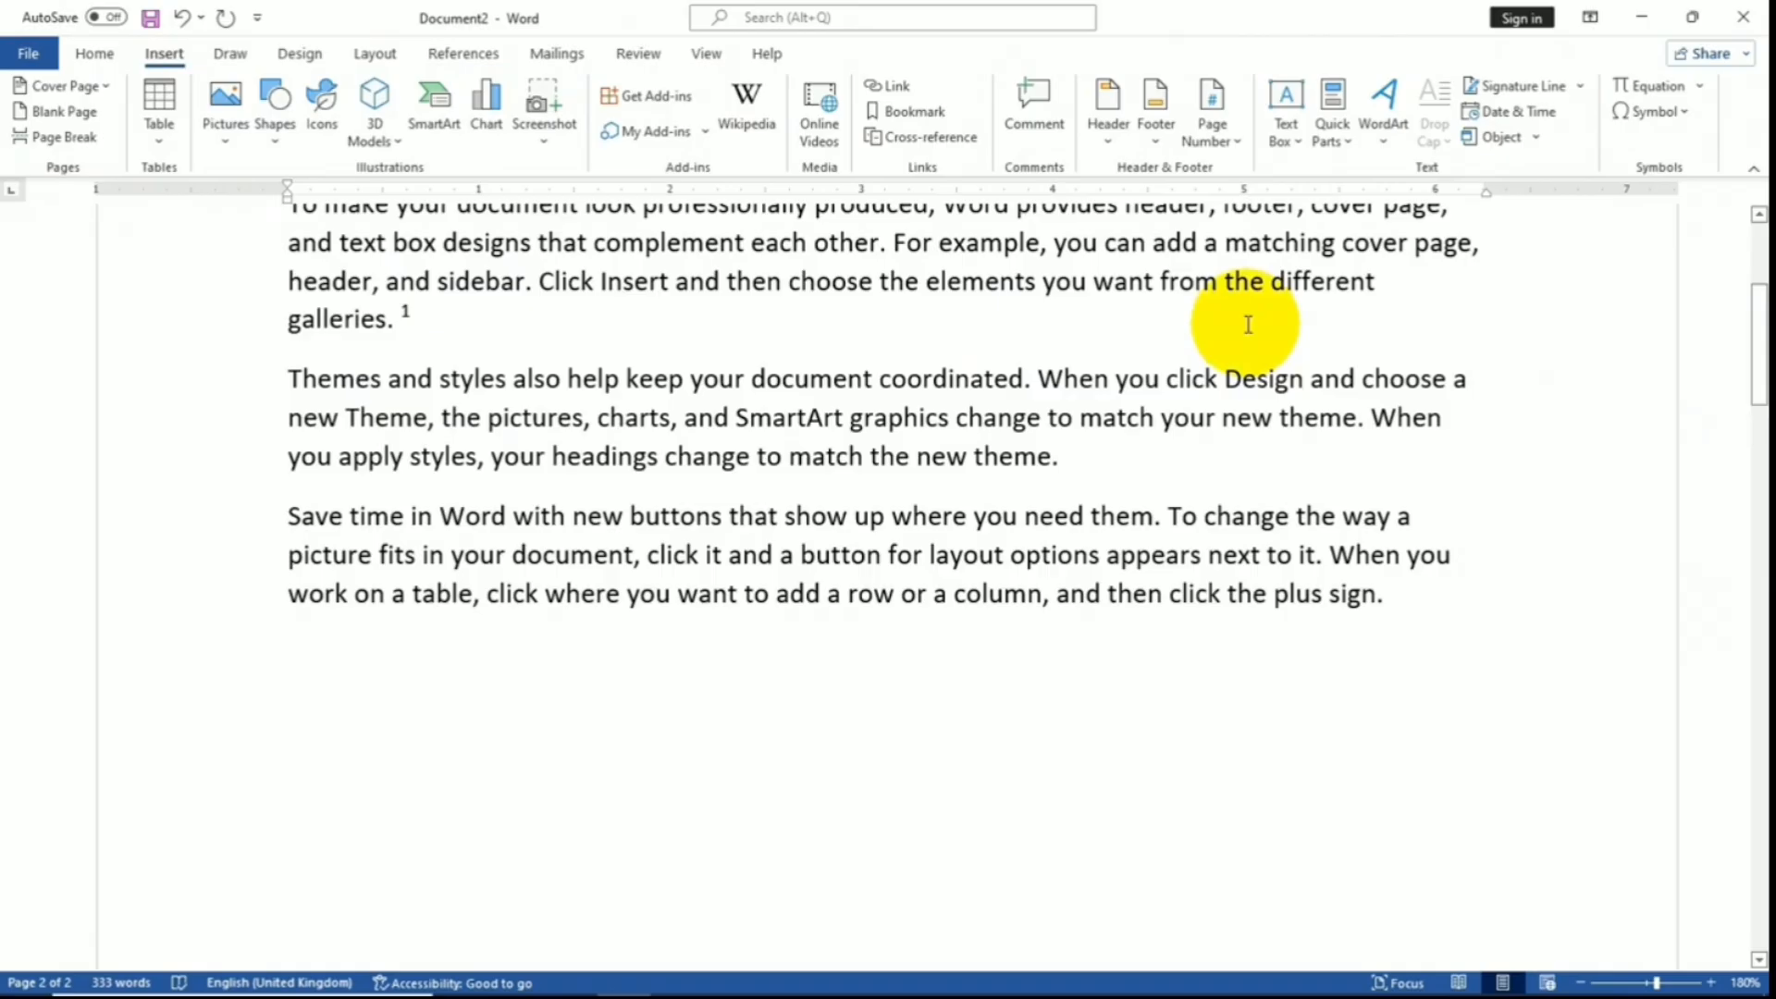
- Insert an endnote after 'the new theme.' reading 'I will check this'
left_click(1114, 452)
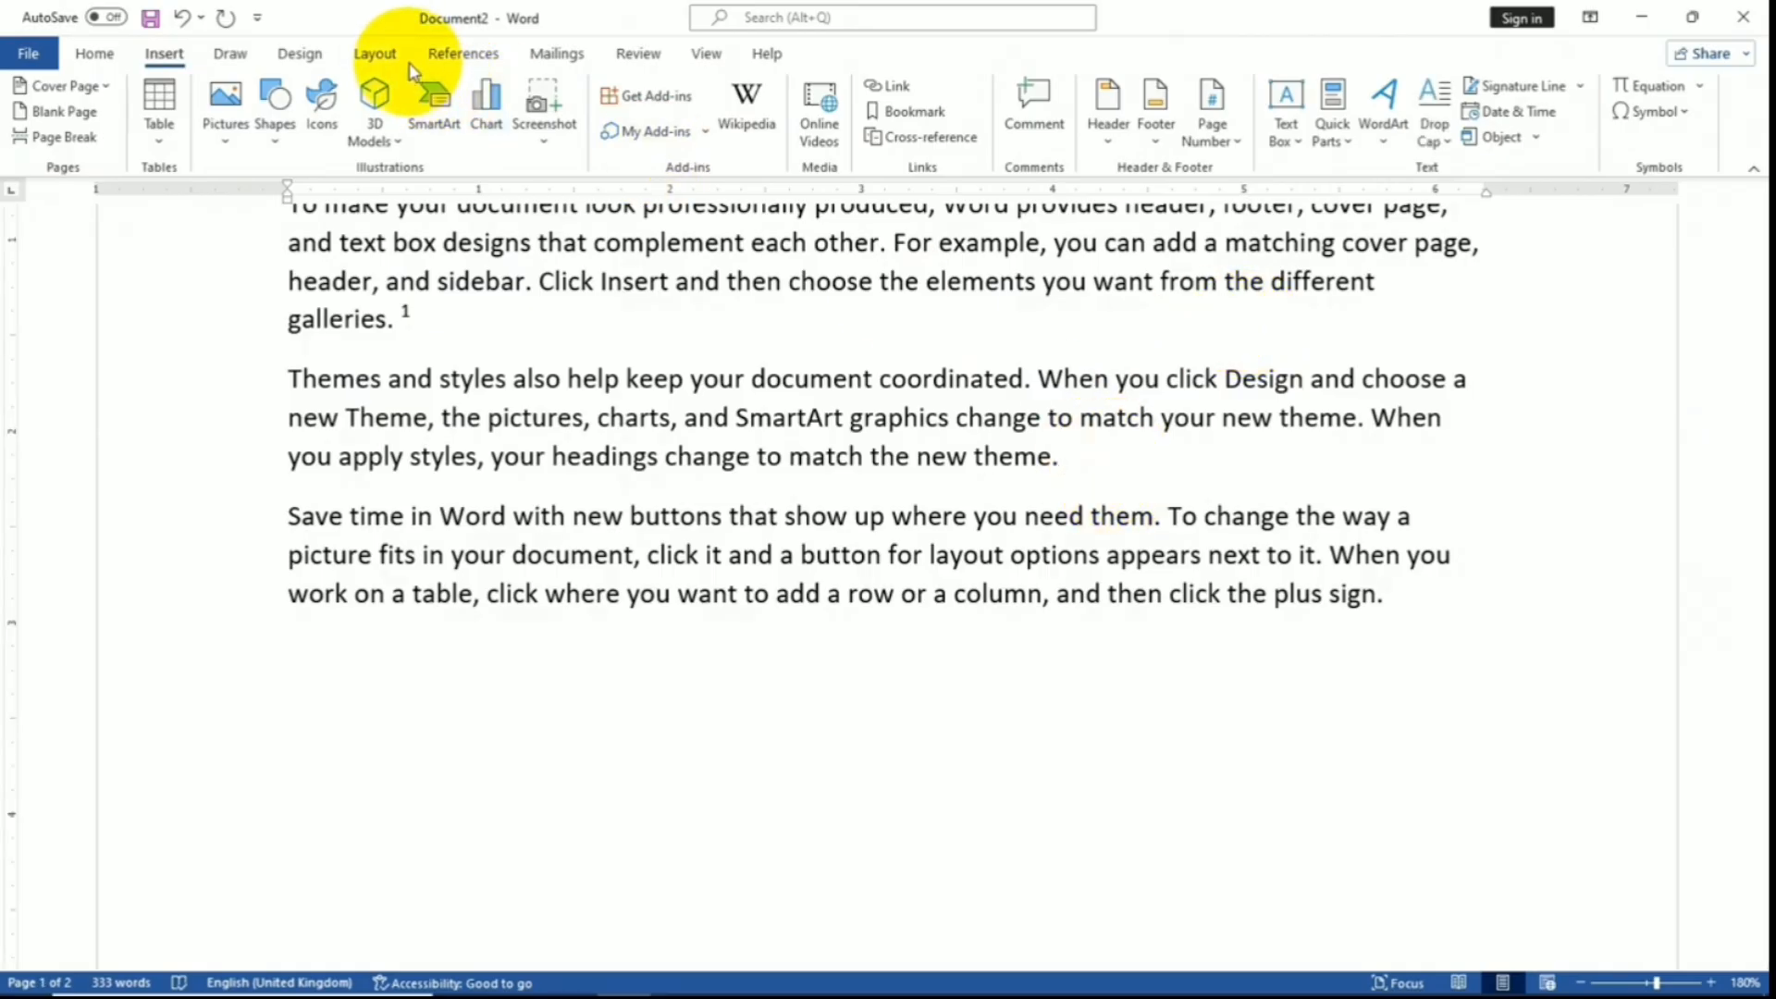
left_click(463, 53)
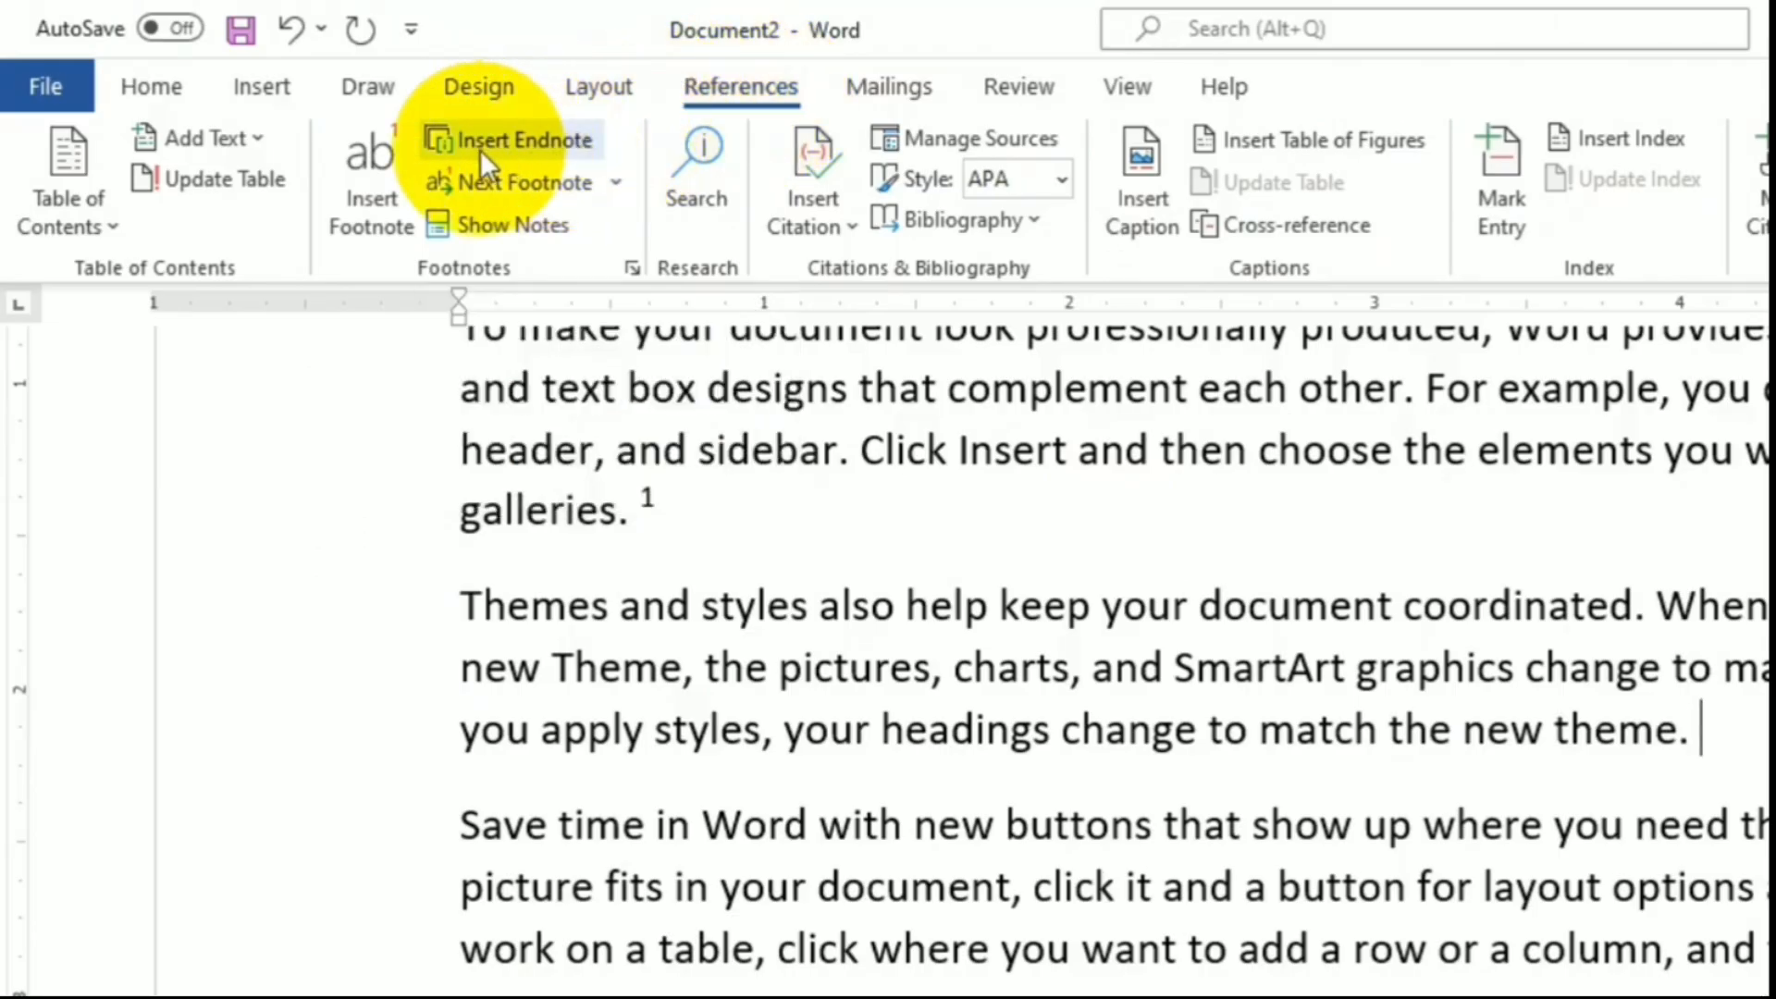
left_click(519, 143)
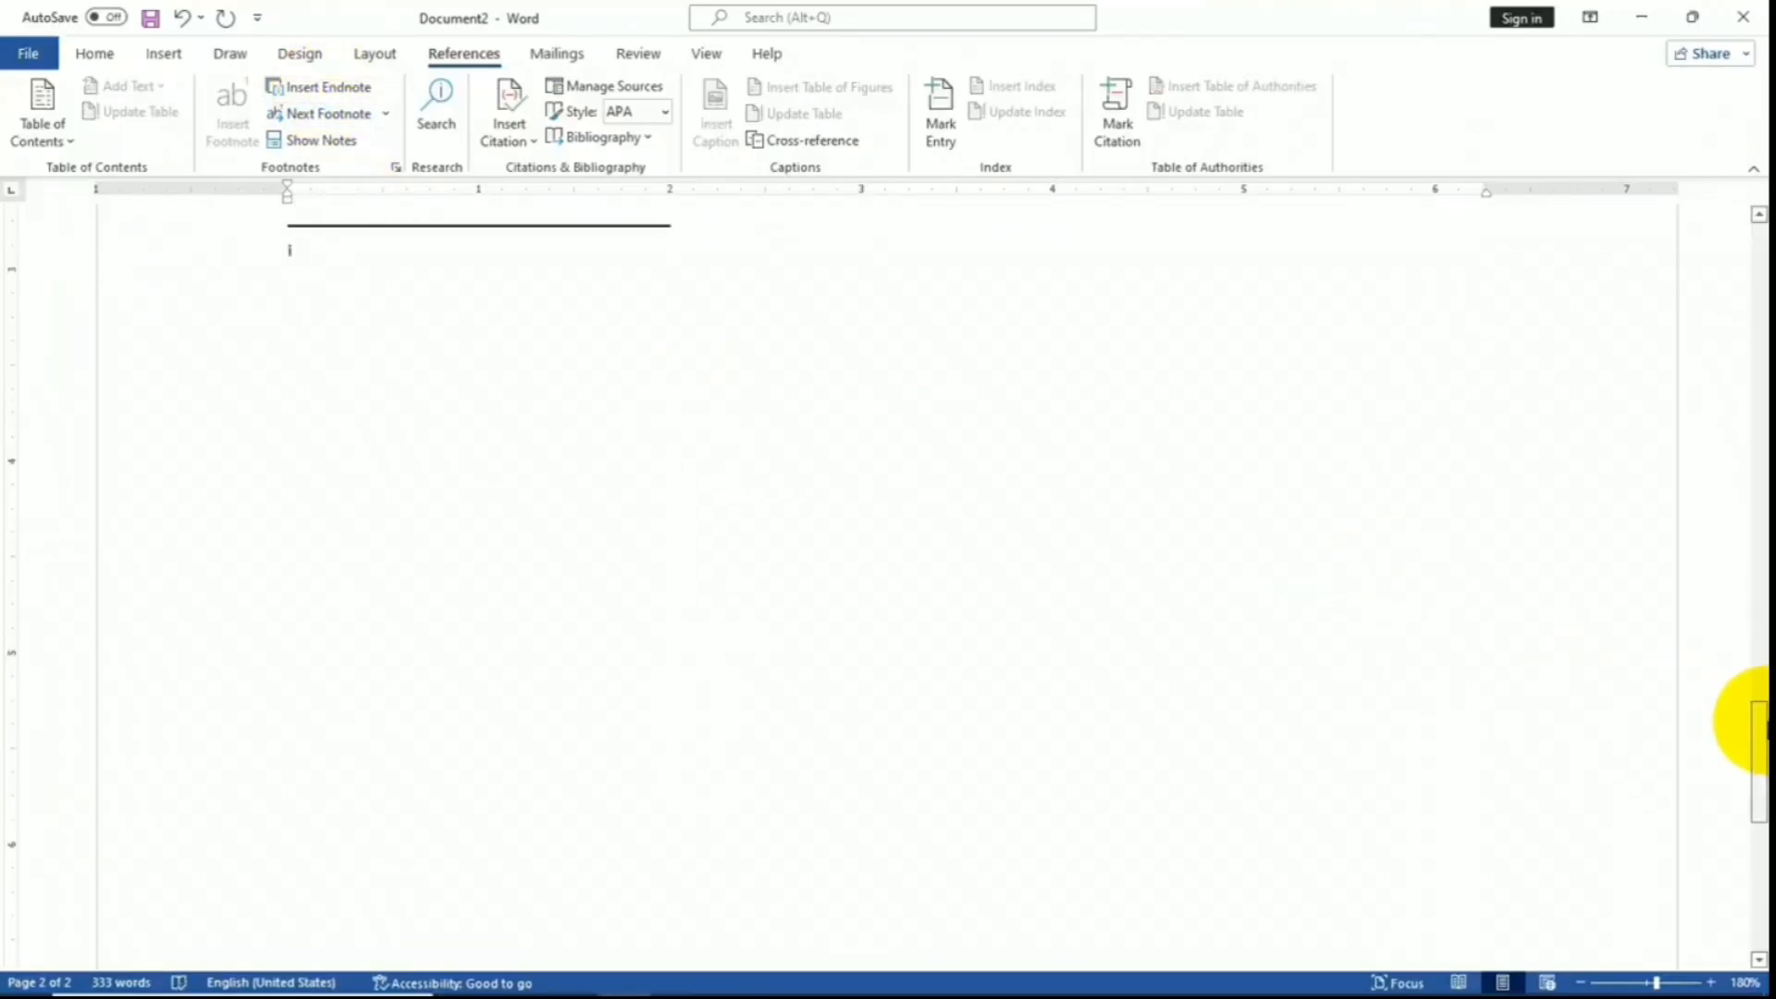
left_click_drag(1744, 722, 1754, 643)
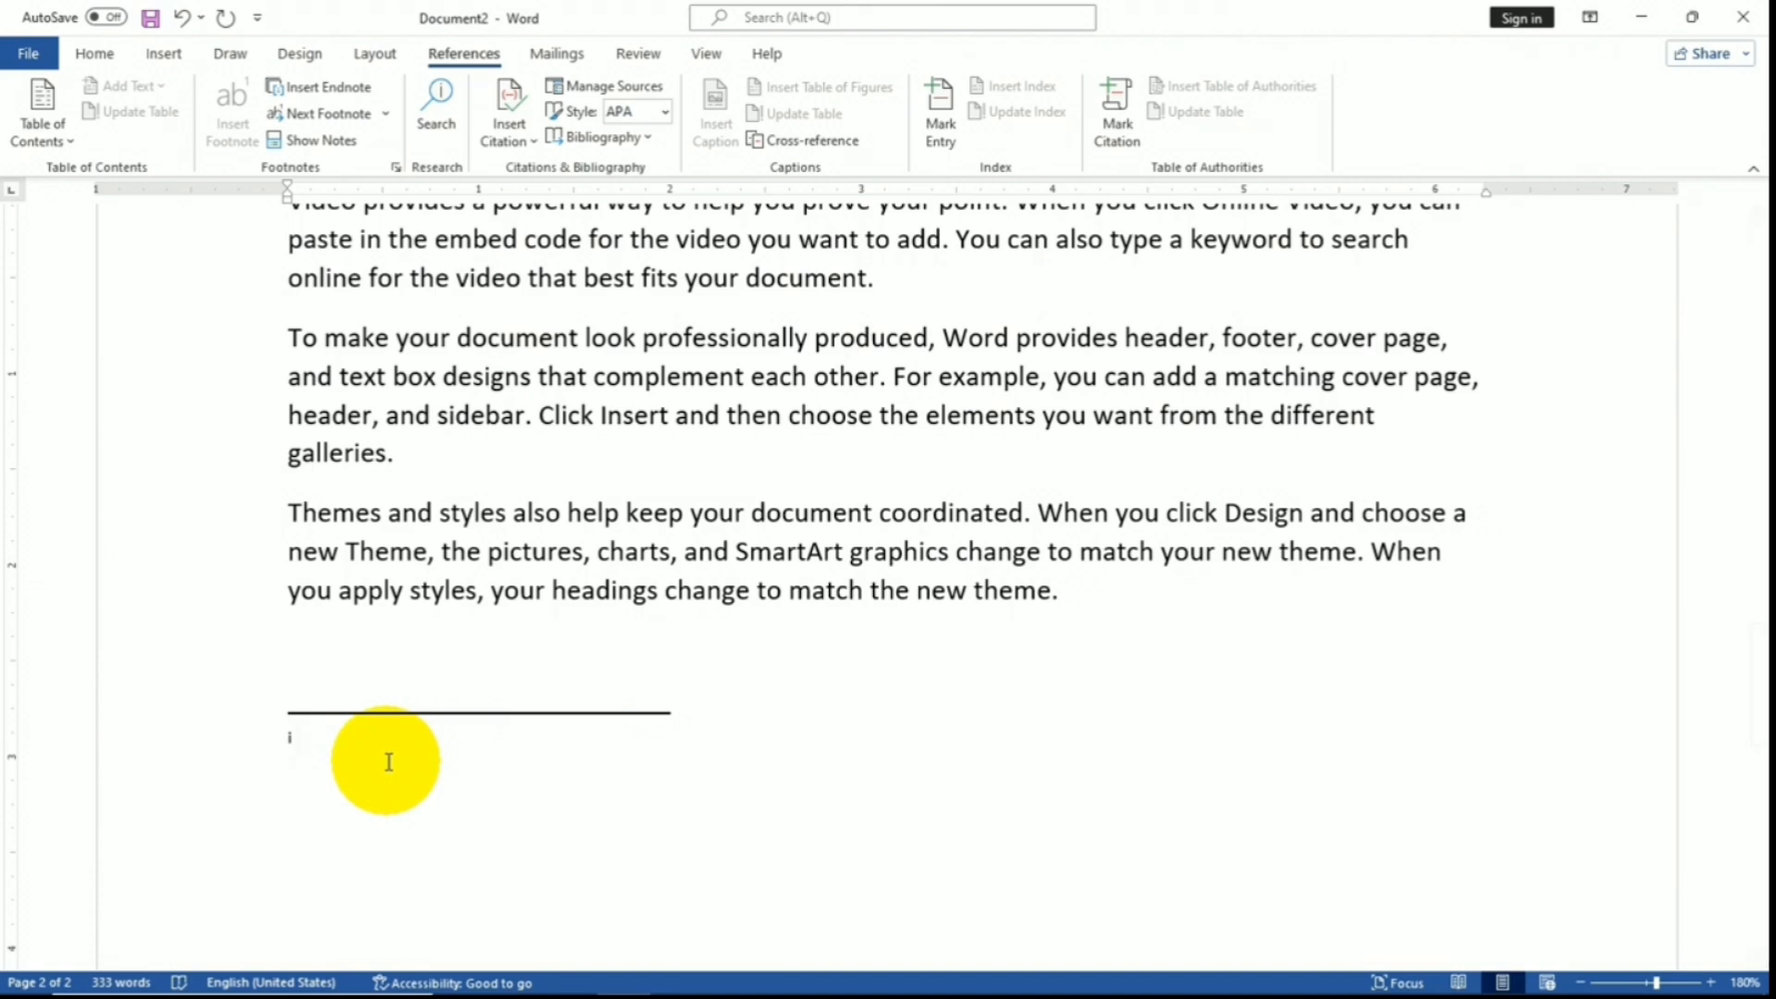
type("T")
key("BackSpace")
type("I will check this")
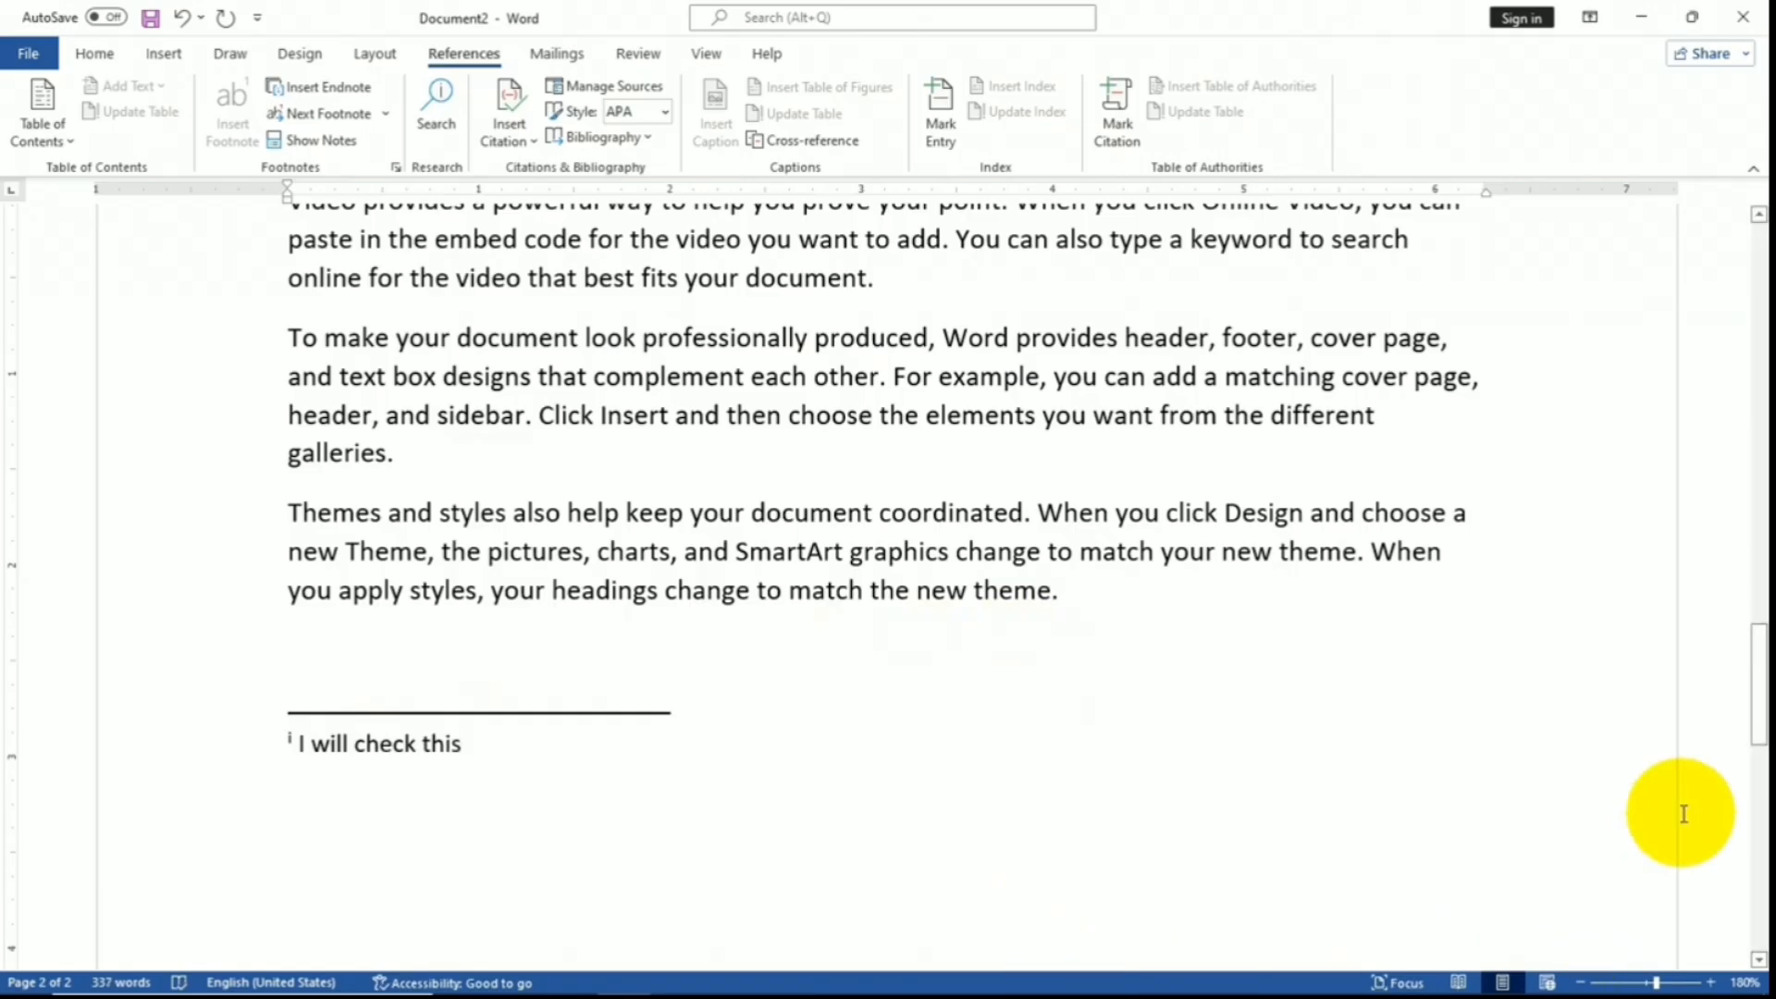
left_click_drag(1757, 713, 1753, 331)
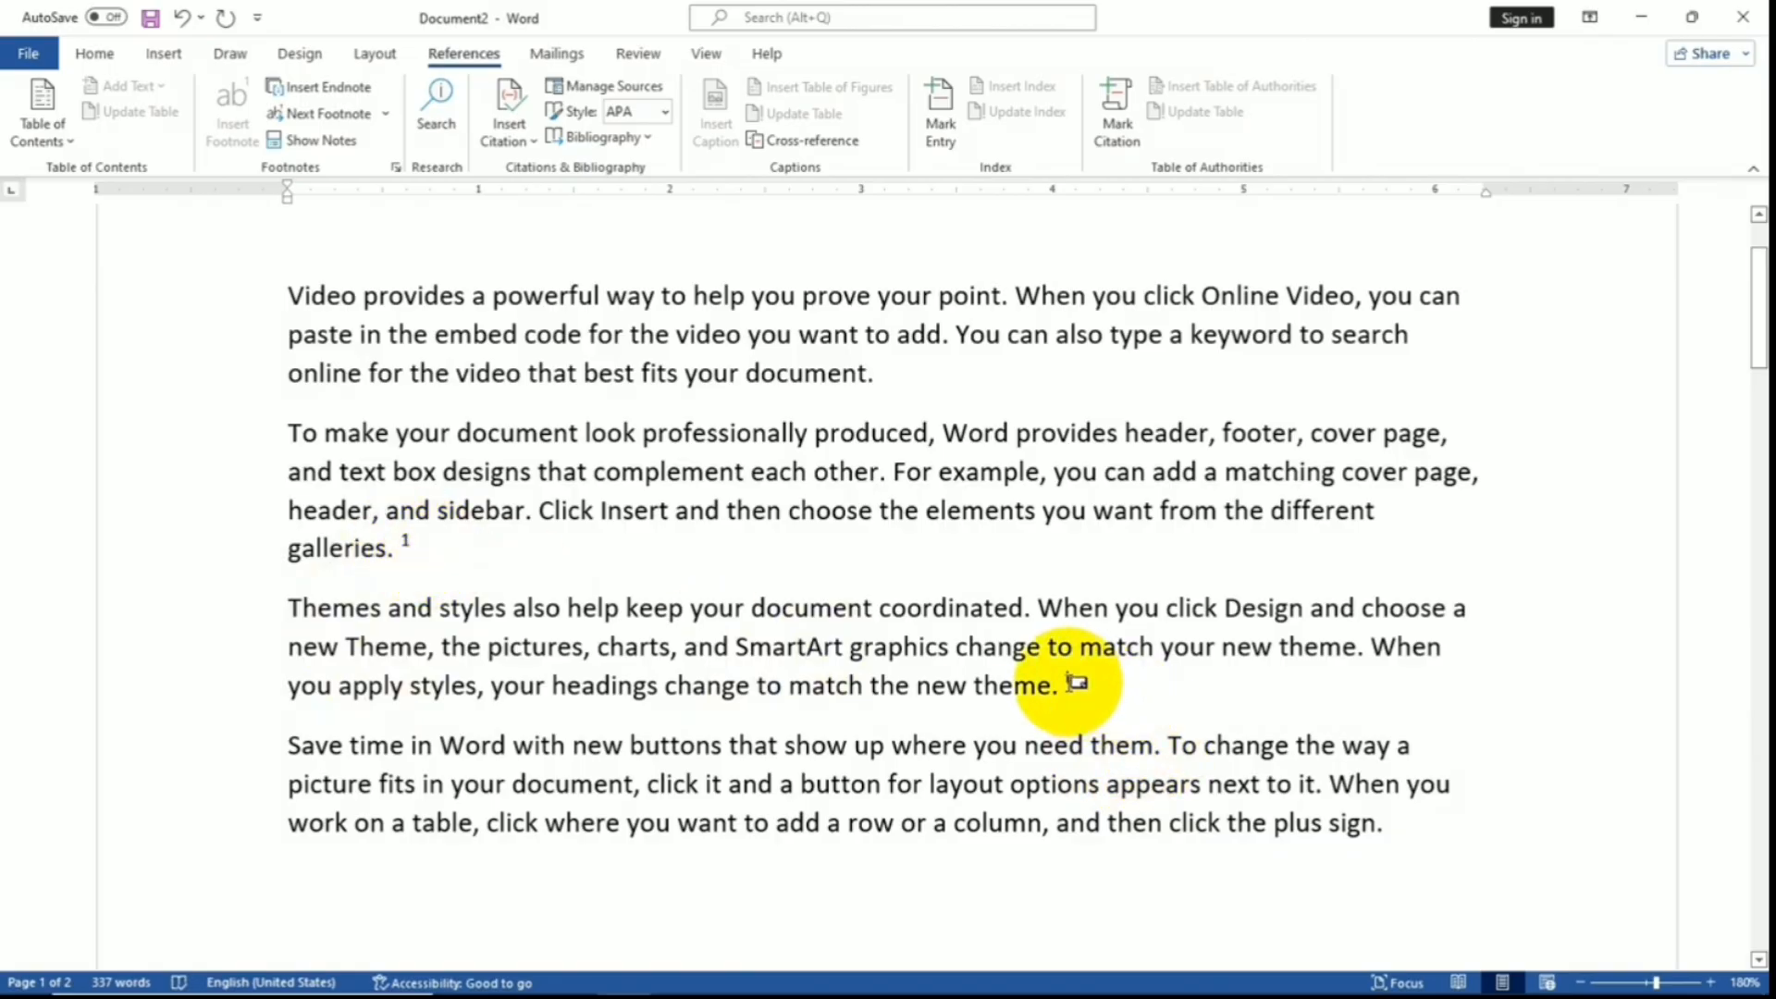
- Jump to the next note and the next endnote, then open Show Notes to choose a notes area
mouse_move(1076, 683)
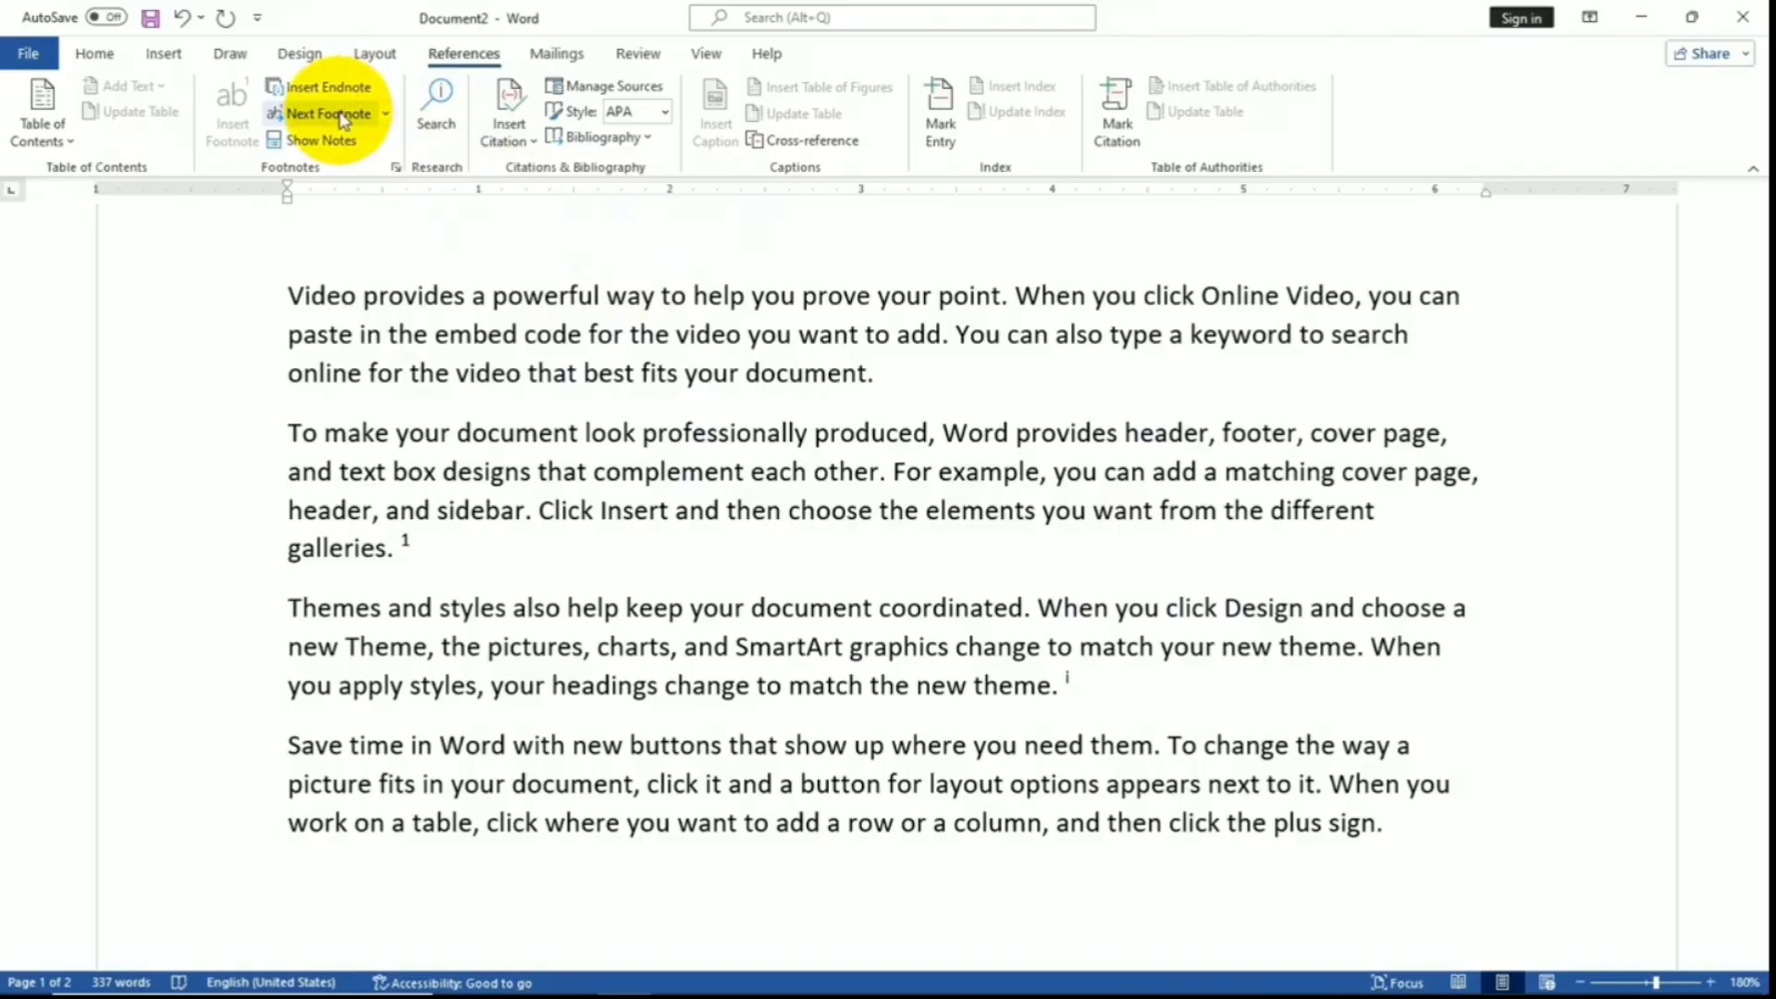
left_click(342, 115)
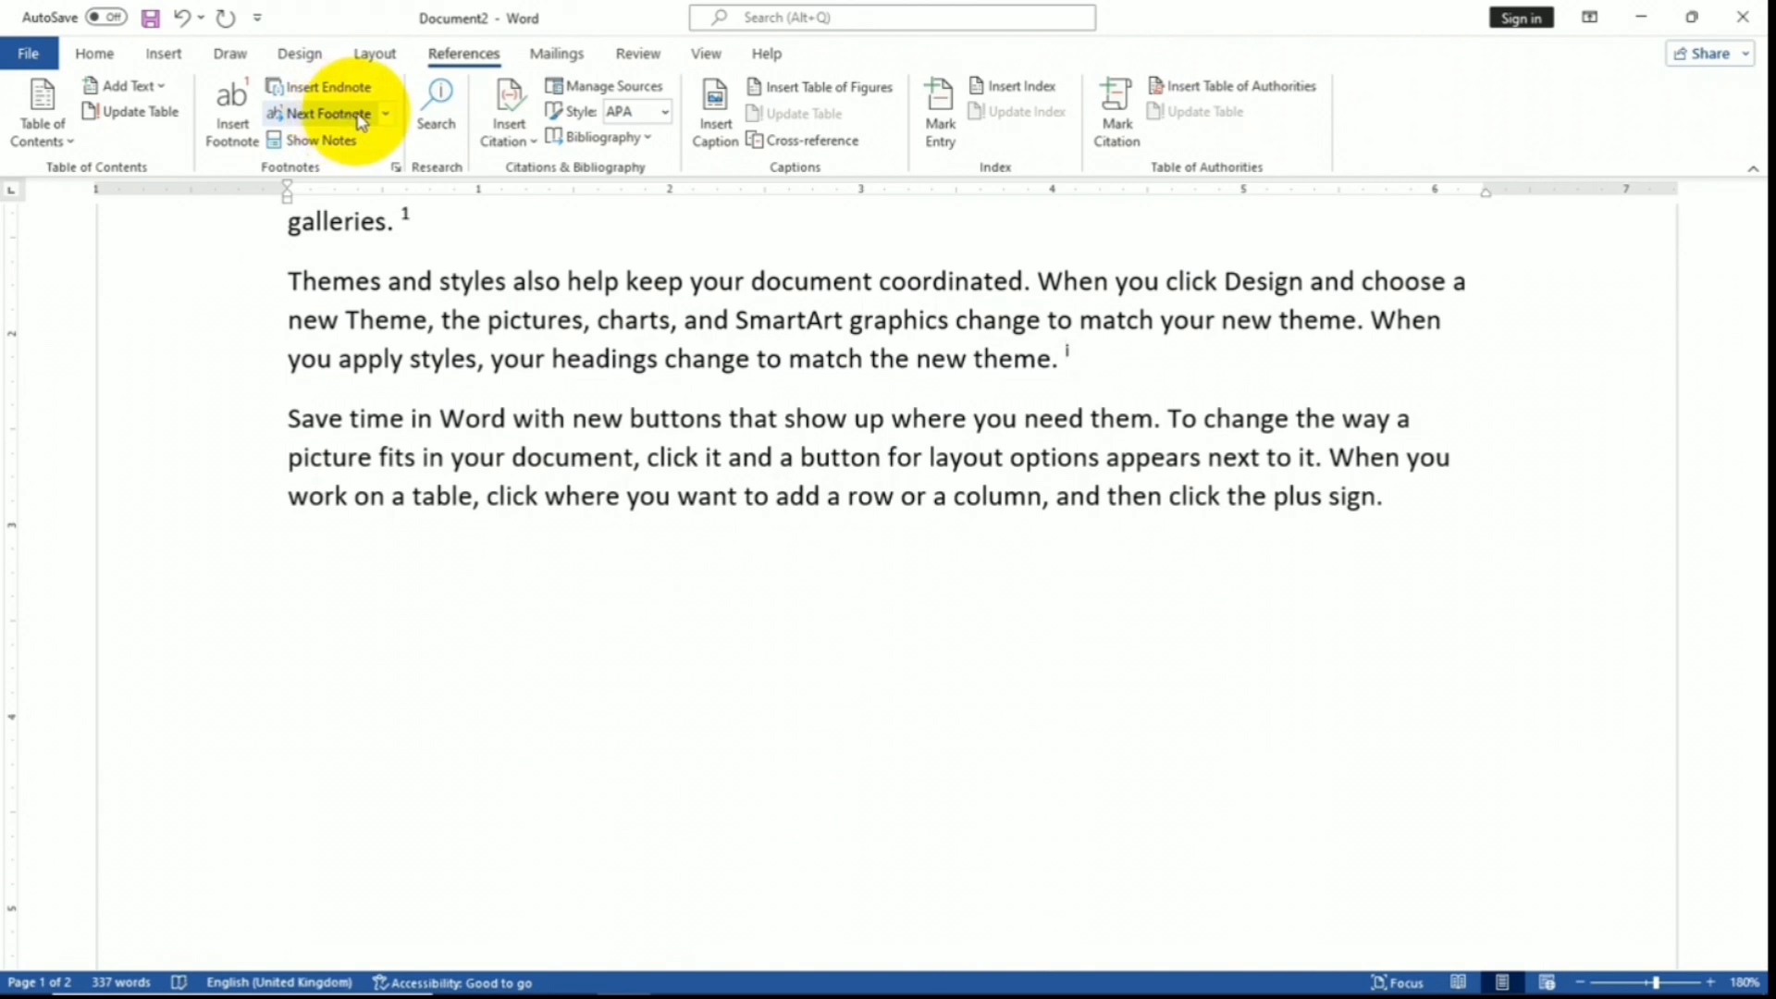
left_click(385, 113)
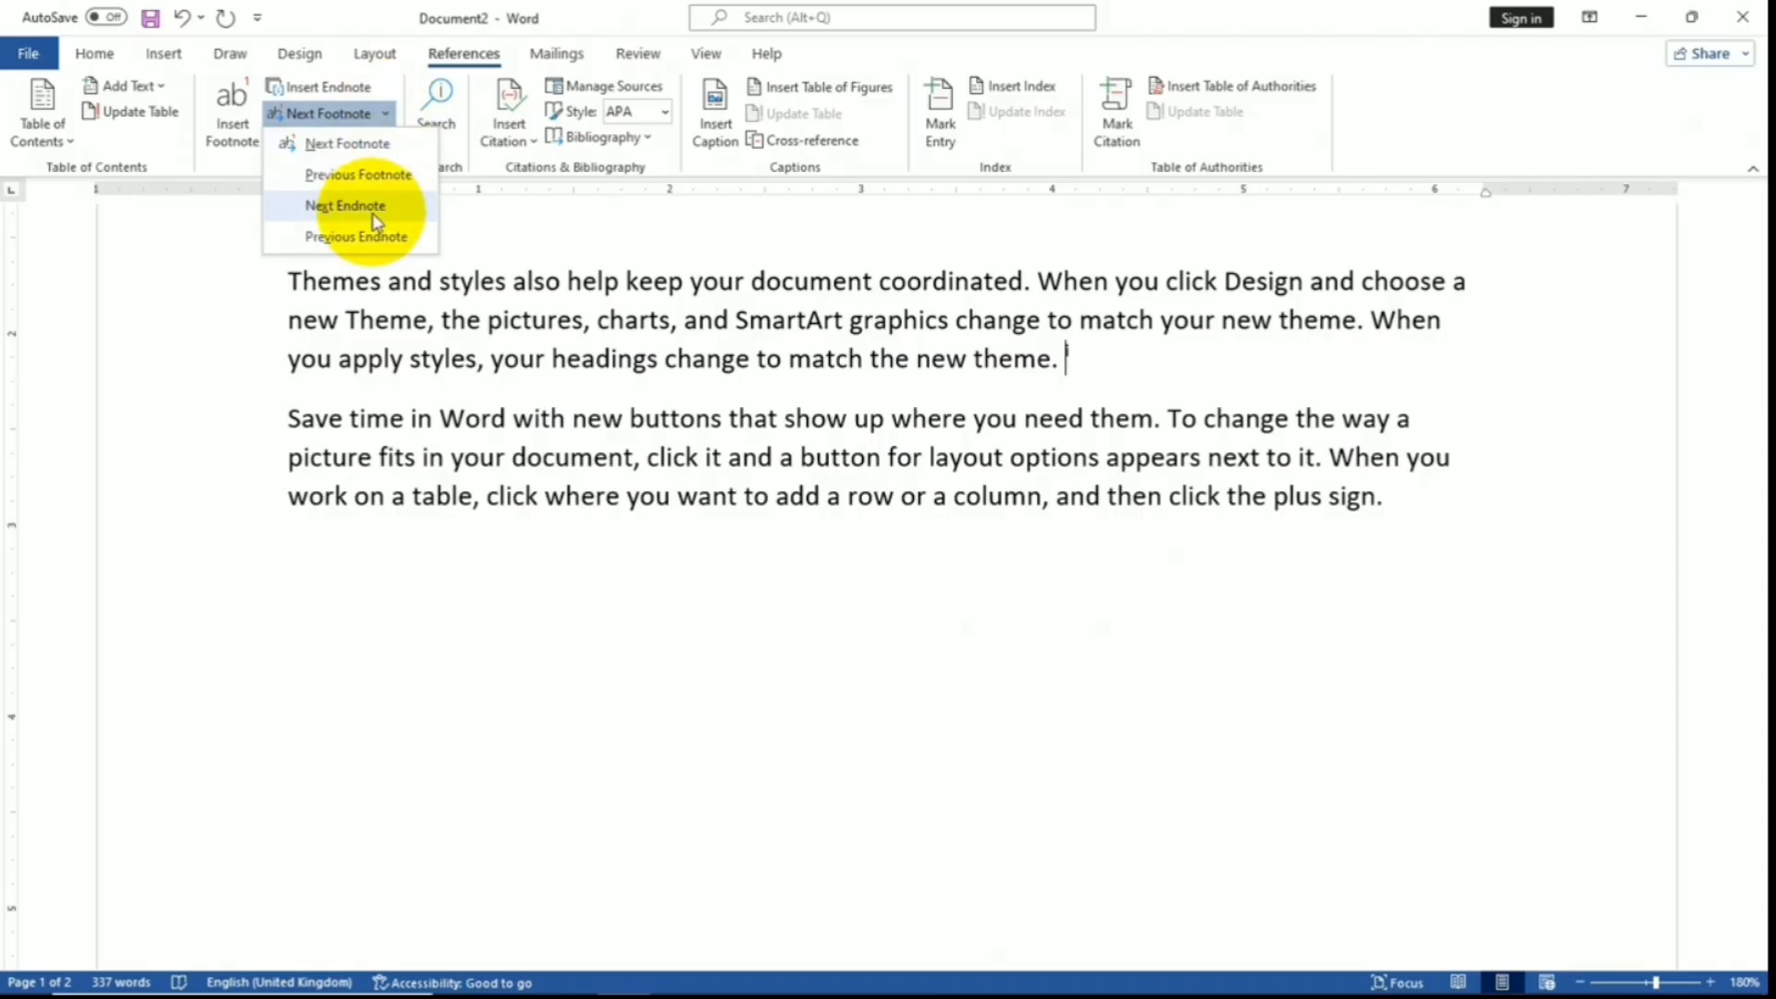
left_click(546, 220)
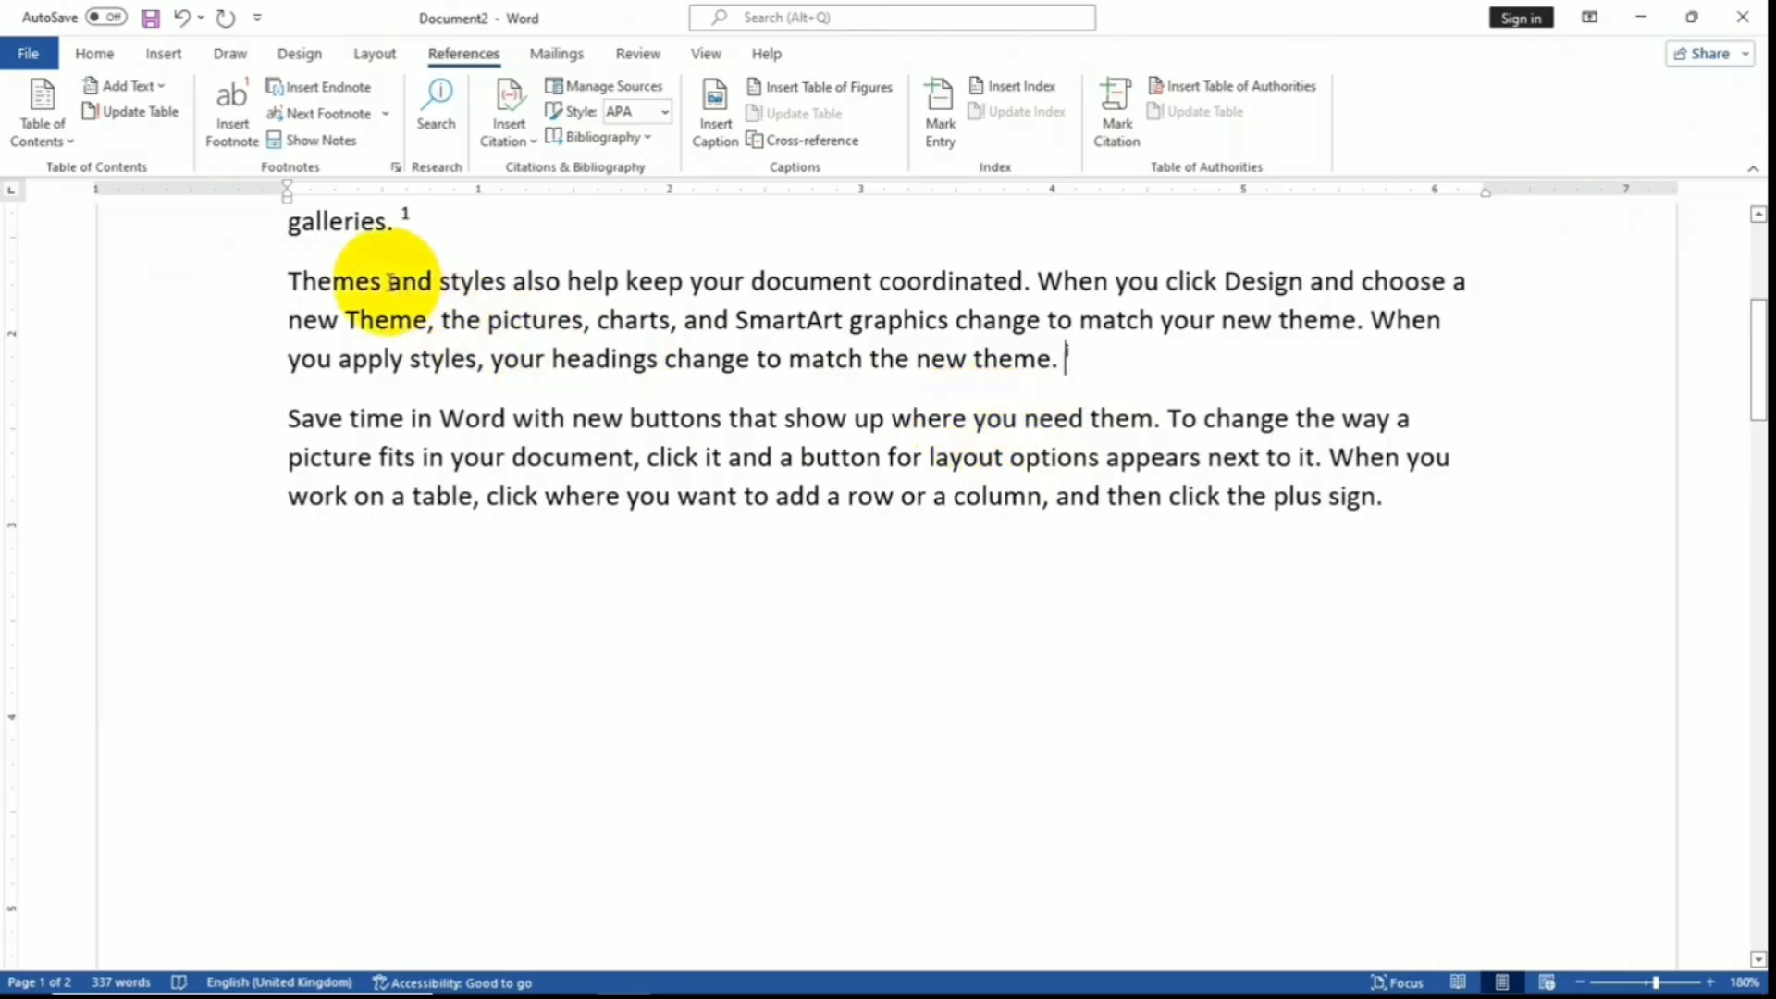
left_click(333, 148)
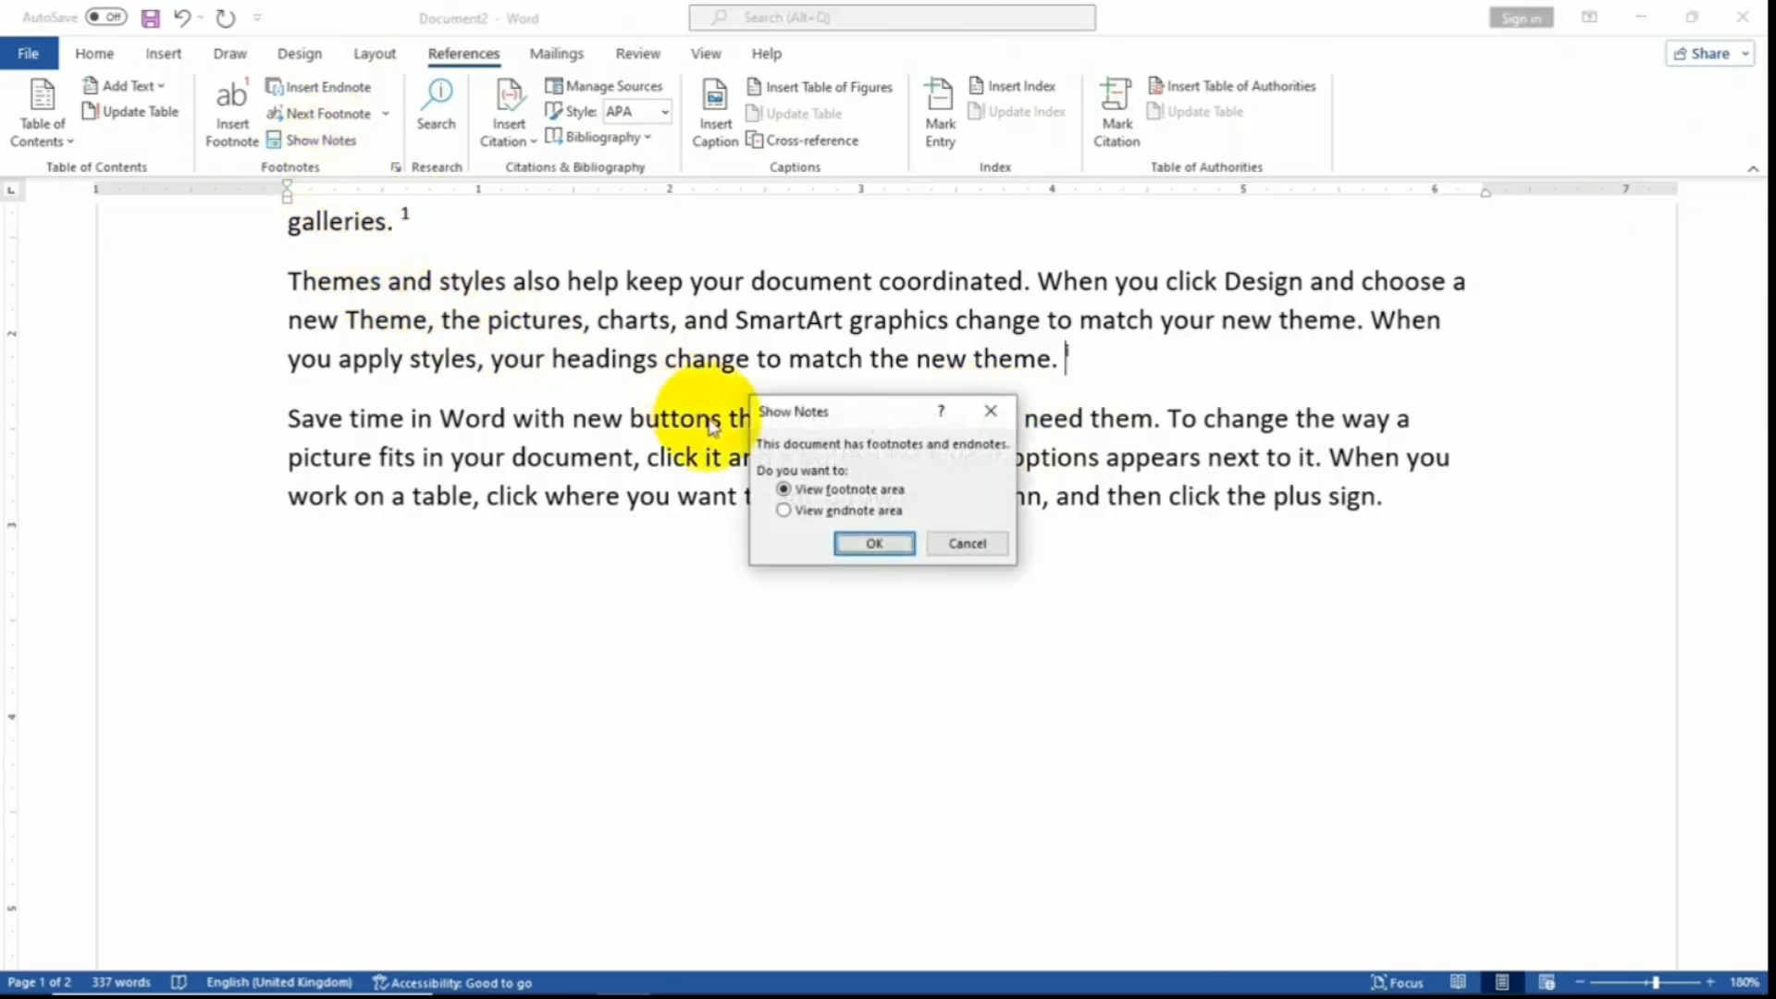
left_click(874, 543)
scroll(370, 324, "up", 3)
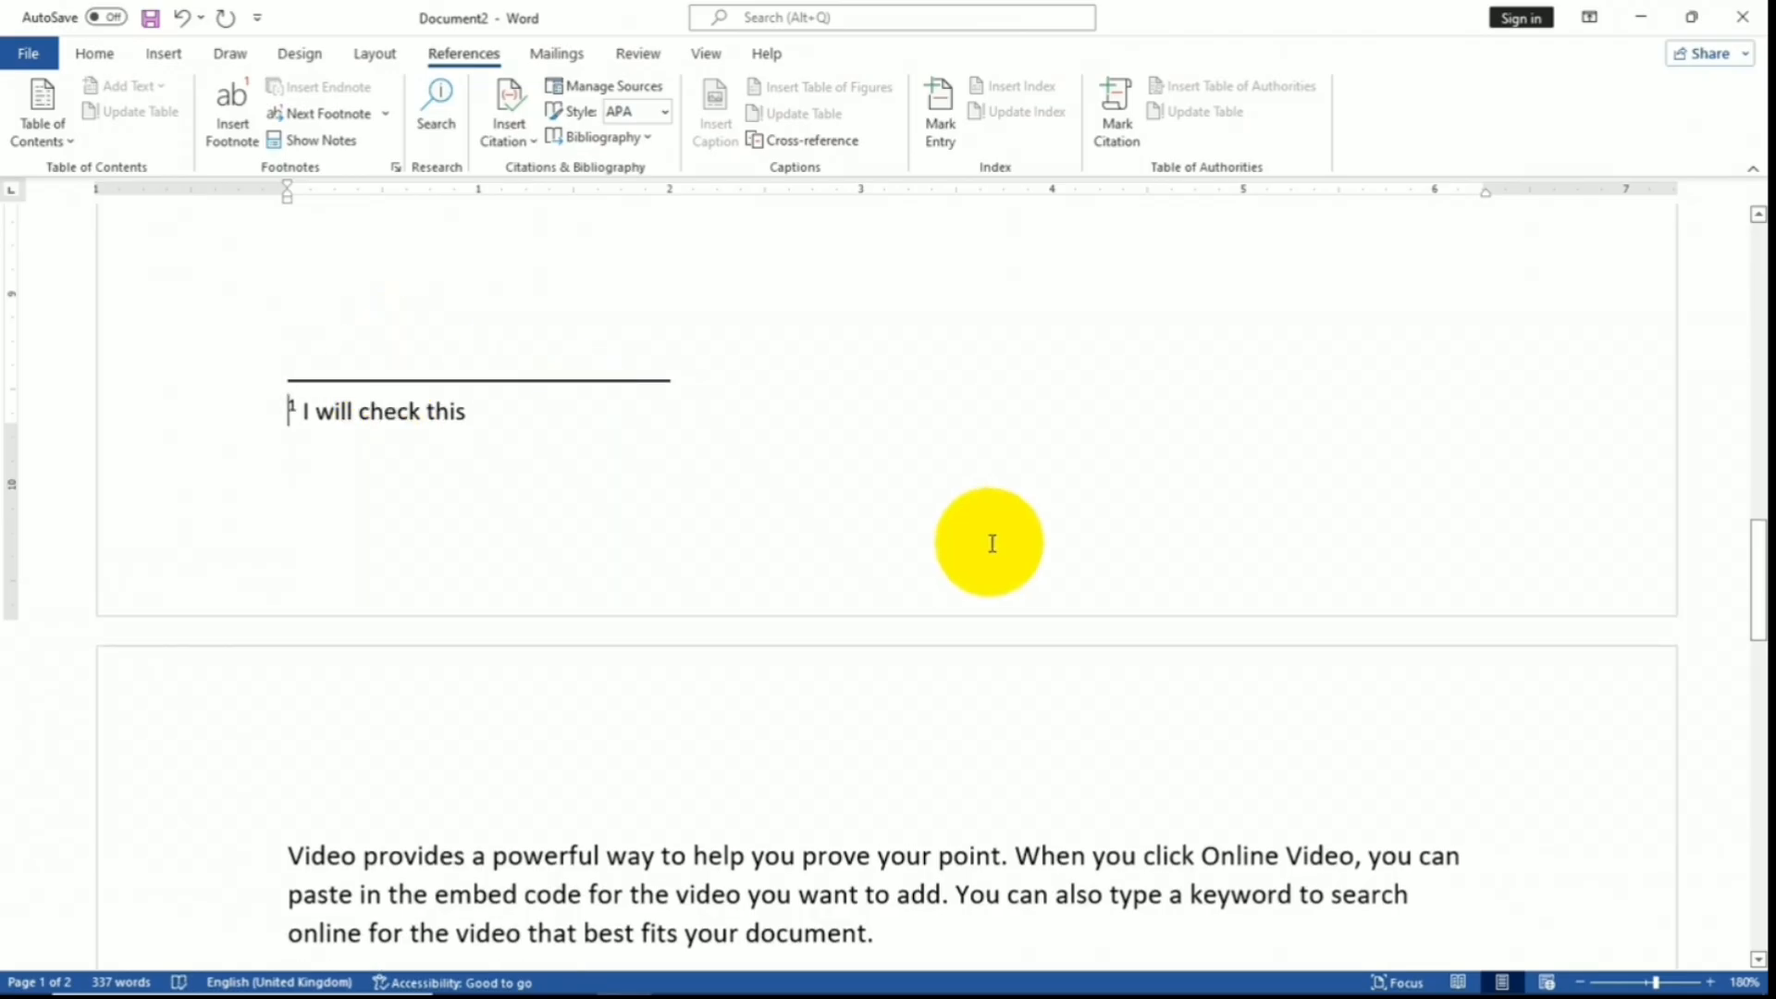
scroll(987, 543, "up", 3)
left_click_drag(1757, 555, 1753, 324)
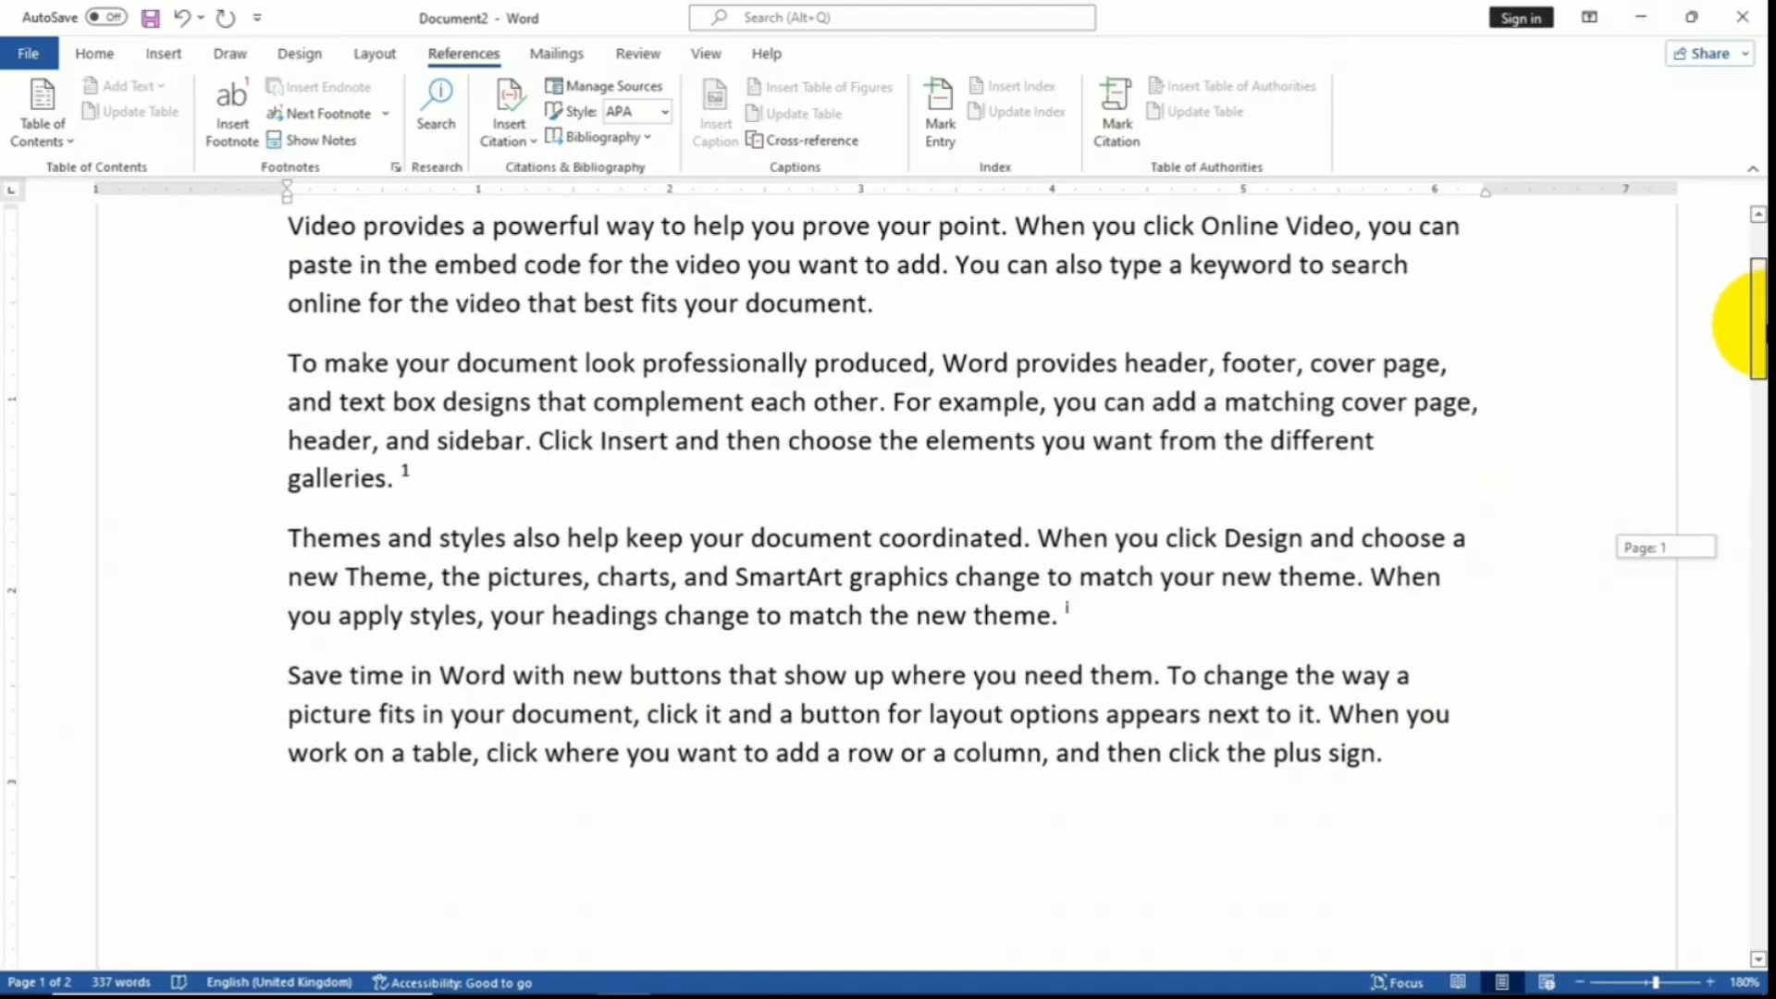
mouse_move(1073, 608)
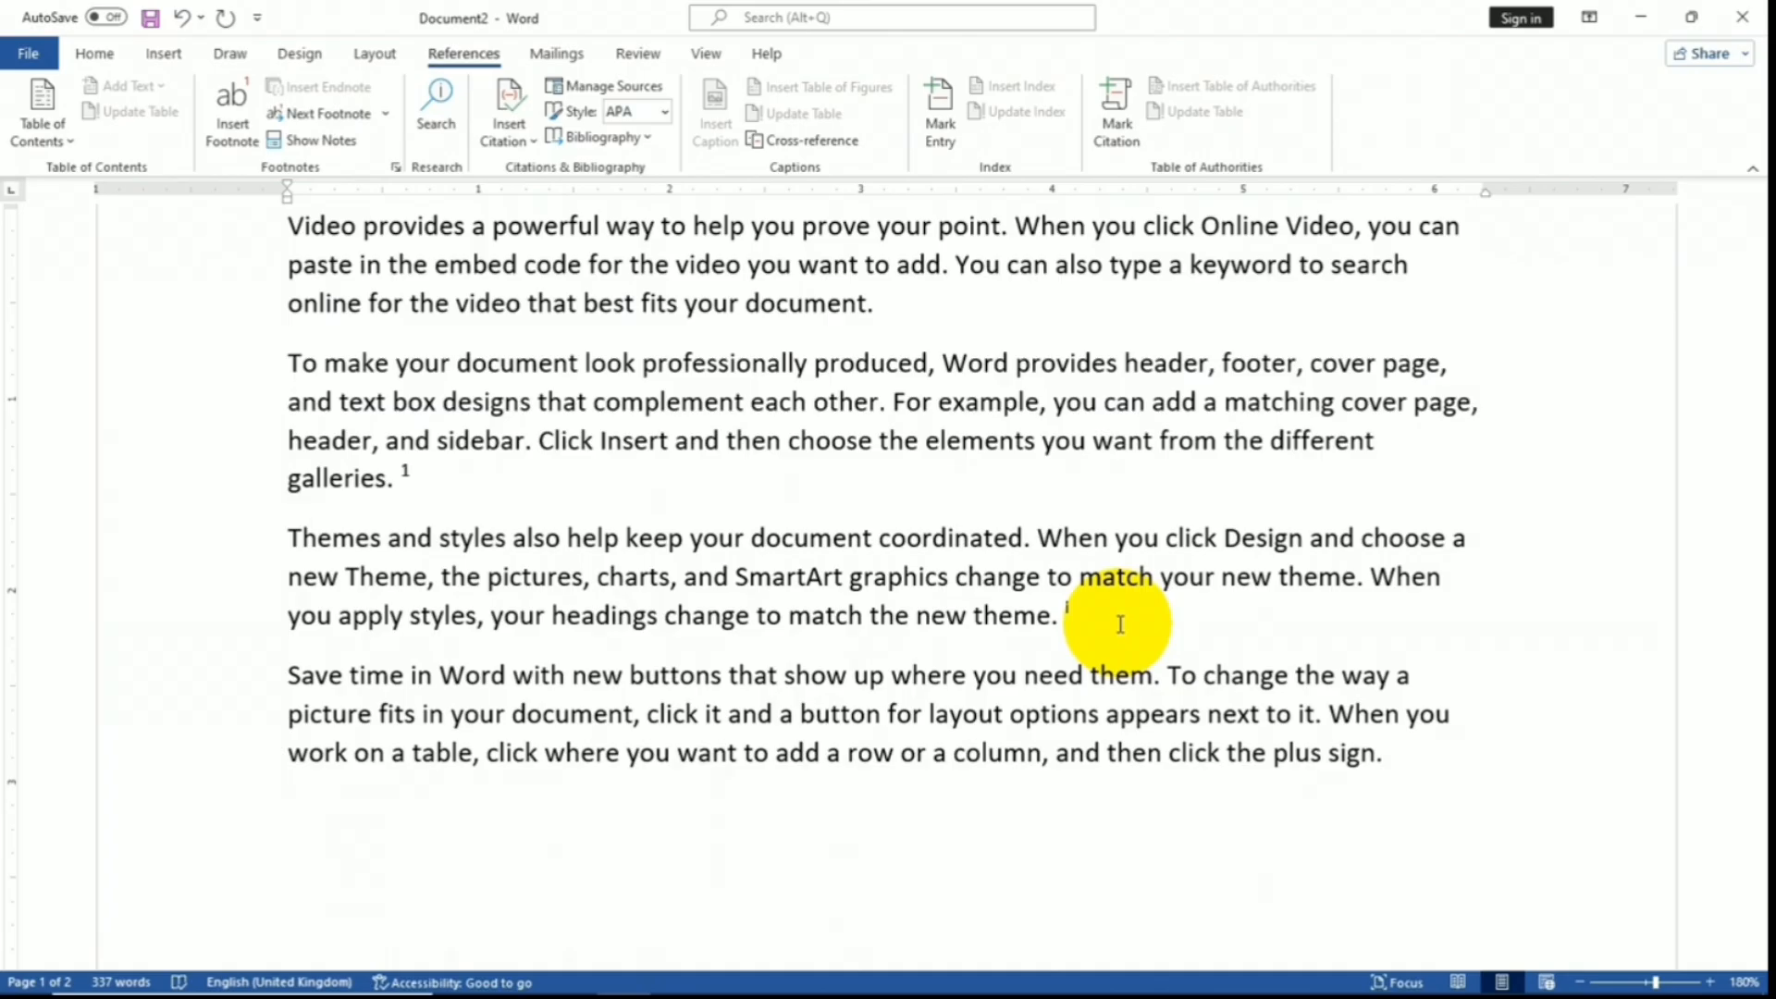
- Scroll to the top and place the insertion point right after 'galleries.'
scroll(1120, 624, "up", 3)
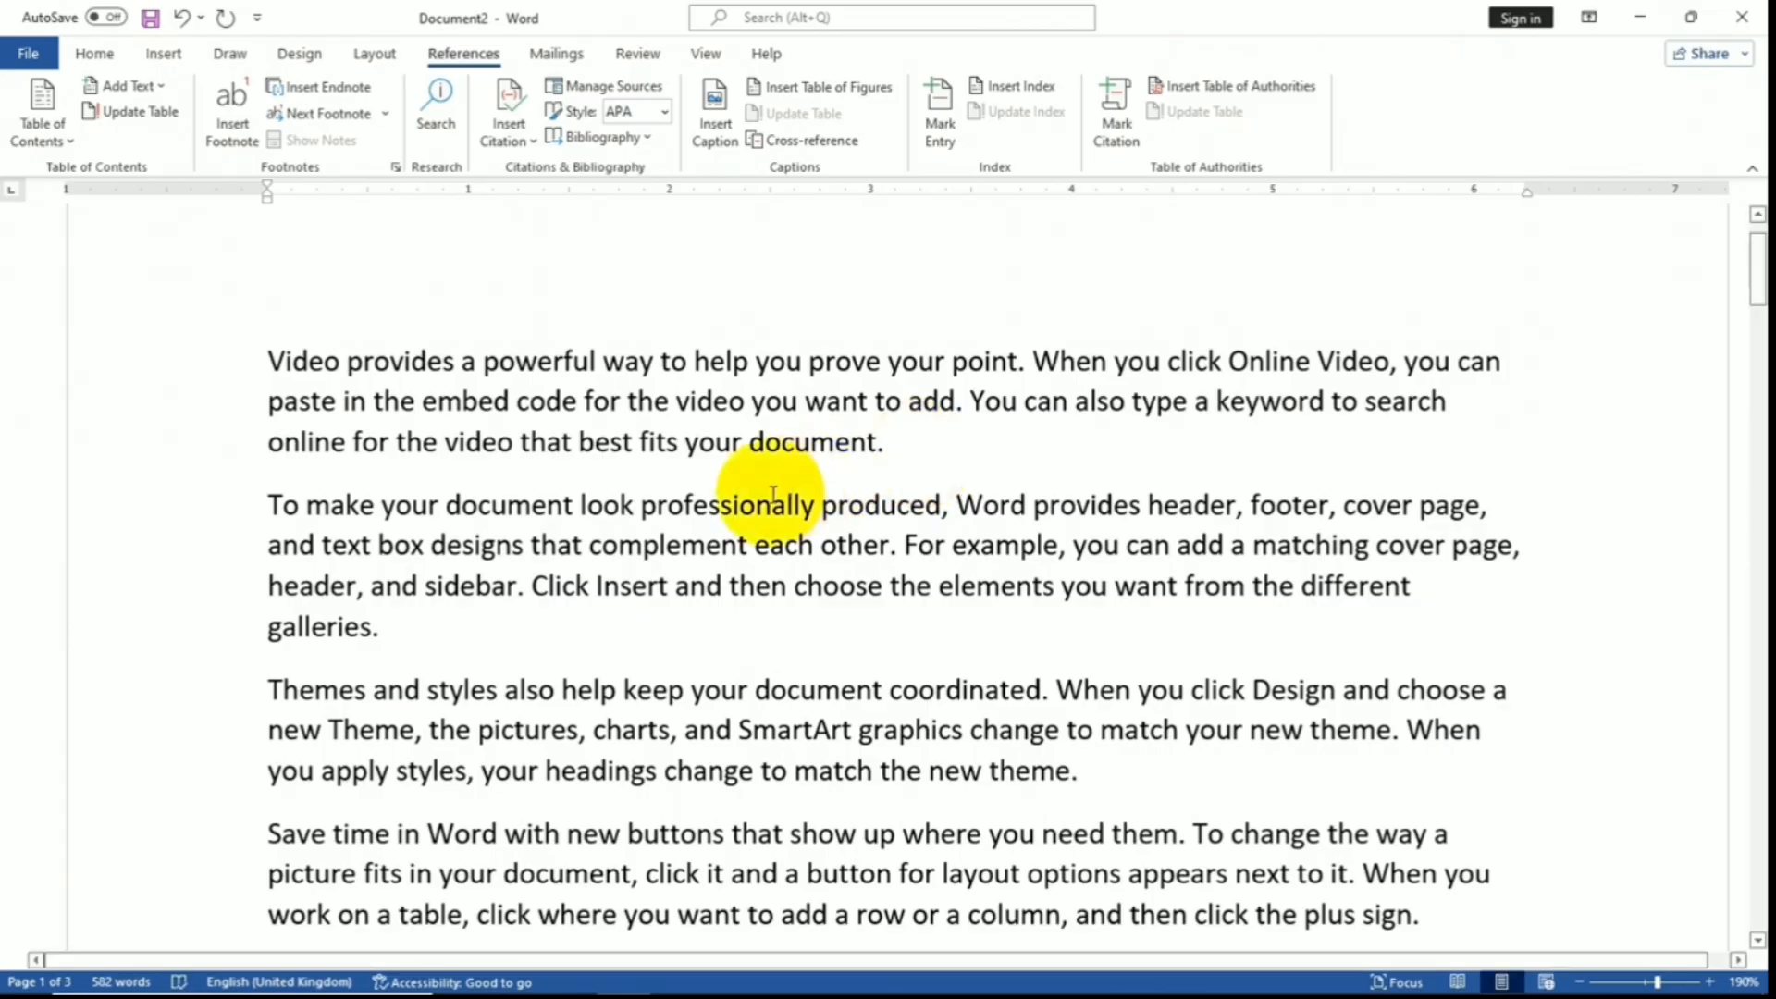
left_click(459, 640)
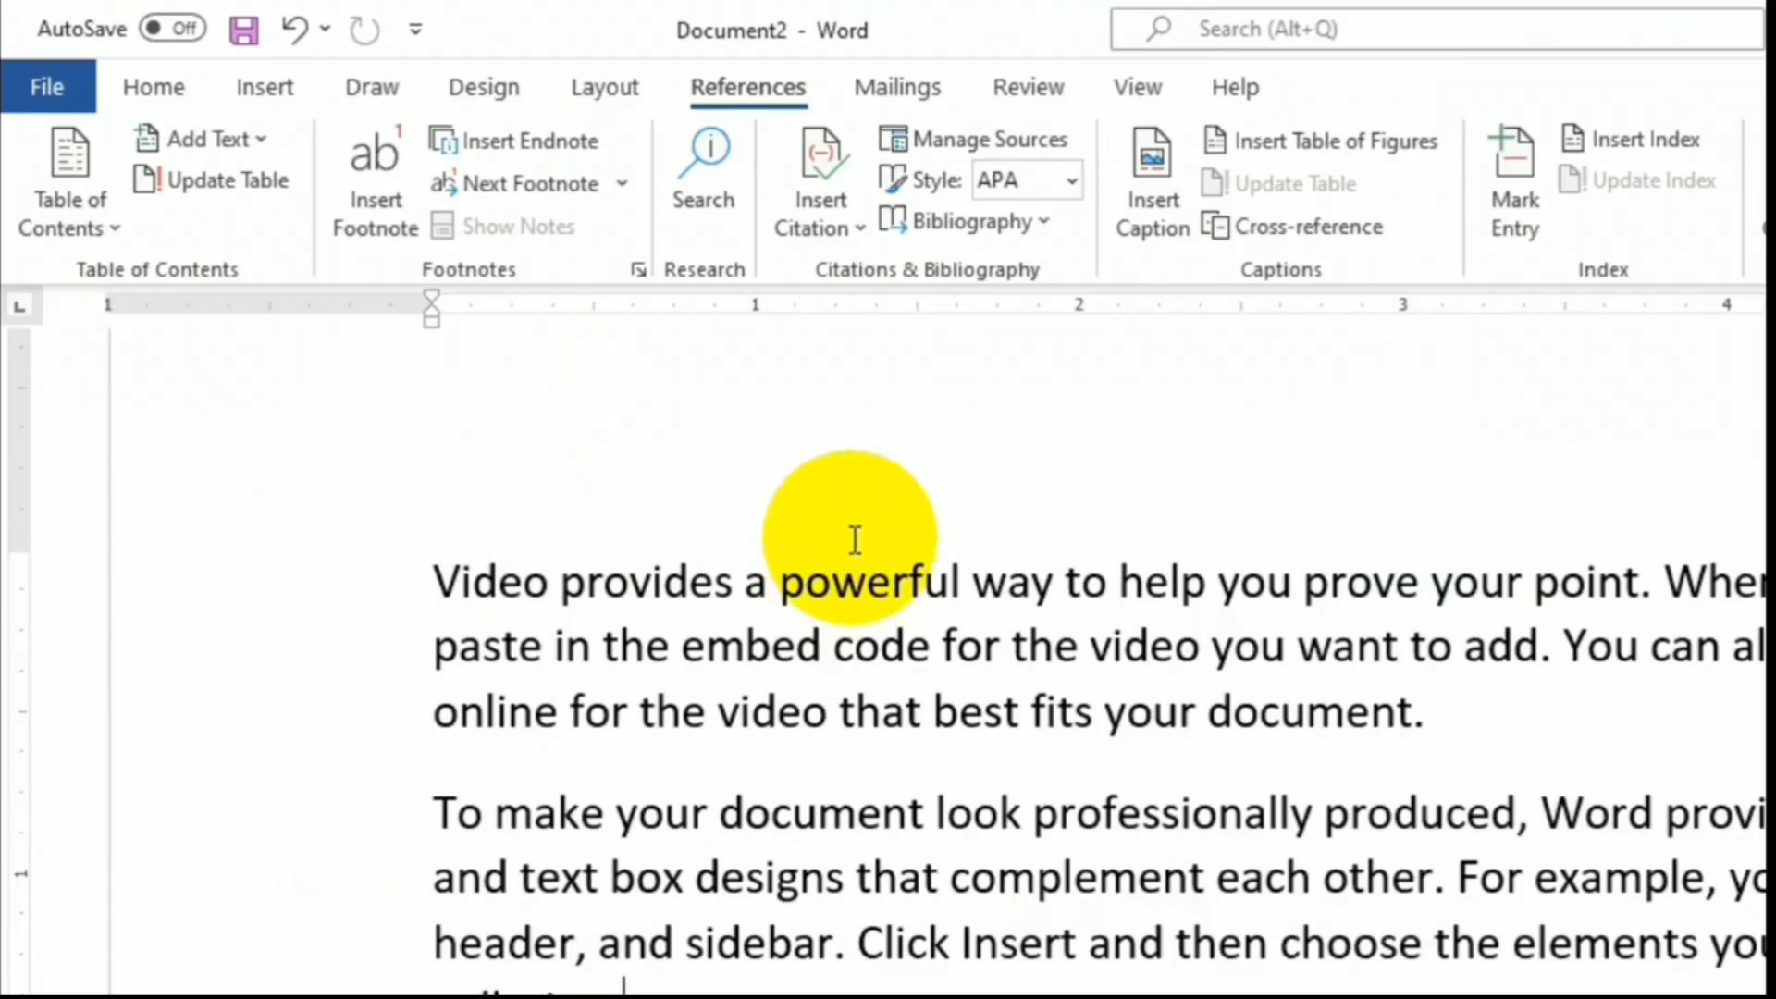
- Open Add New Source from Insert Citation and set the source type to Book
left_click(864, 230)
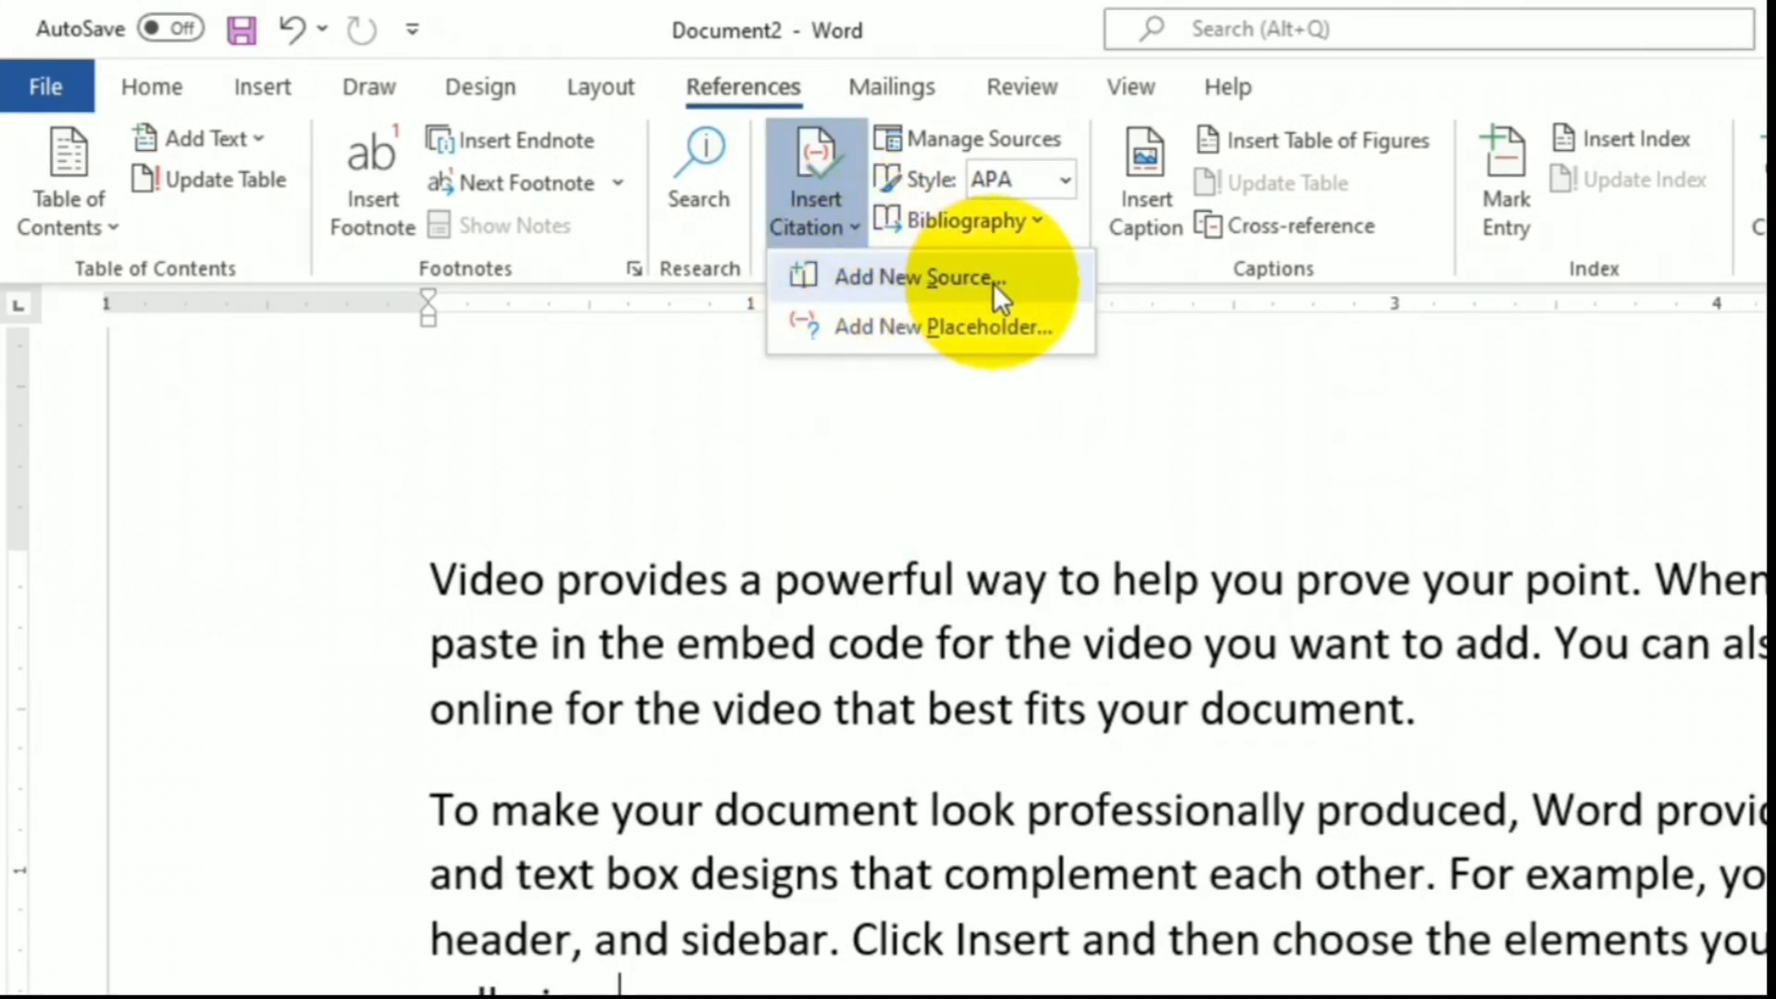
left_click(1025, 286)
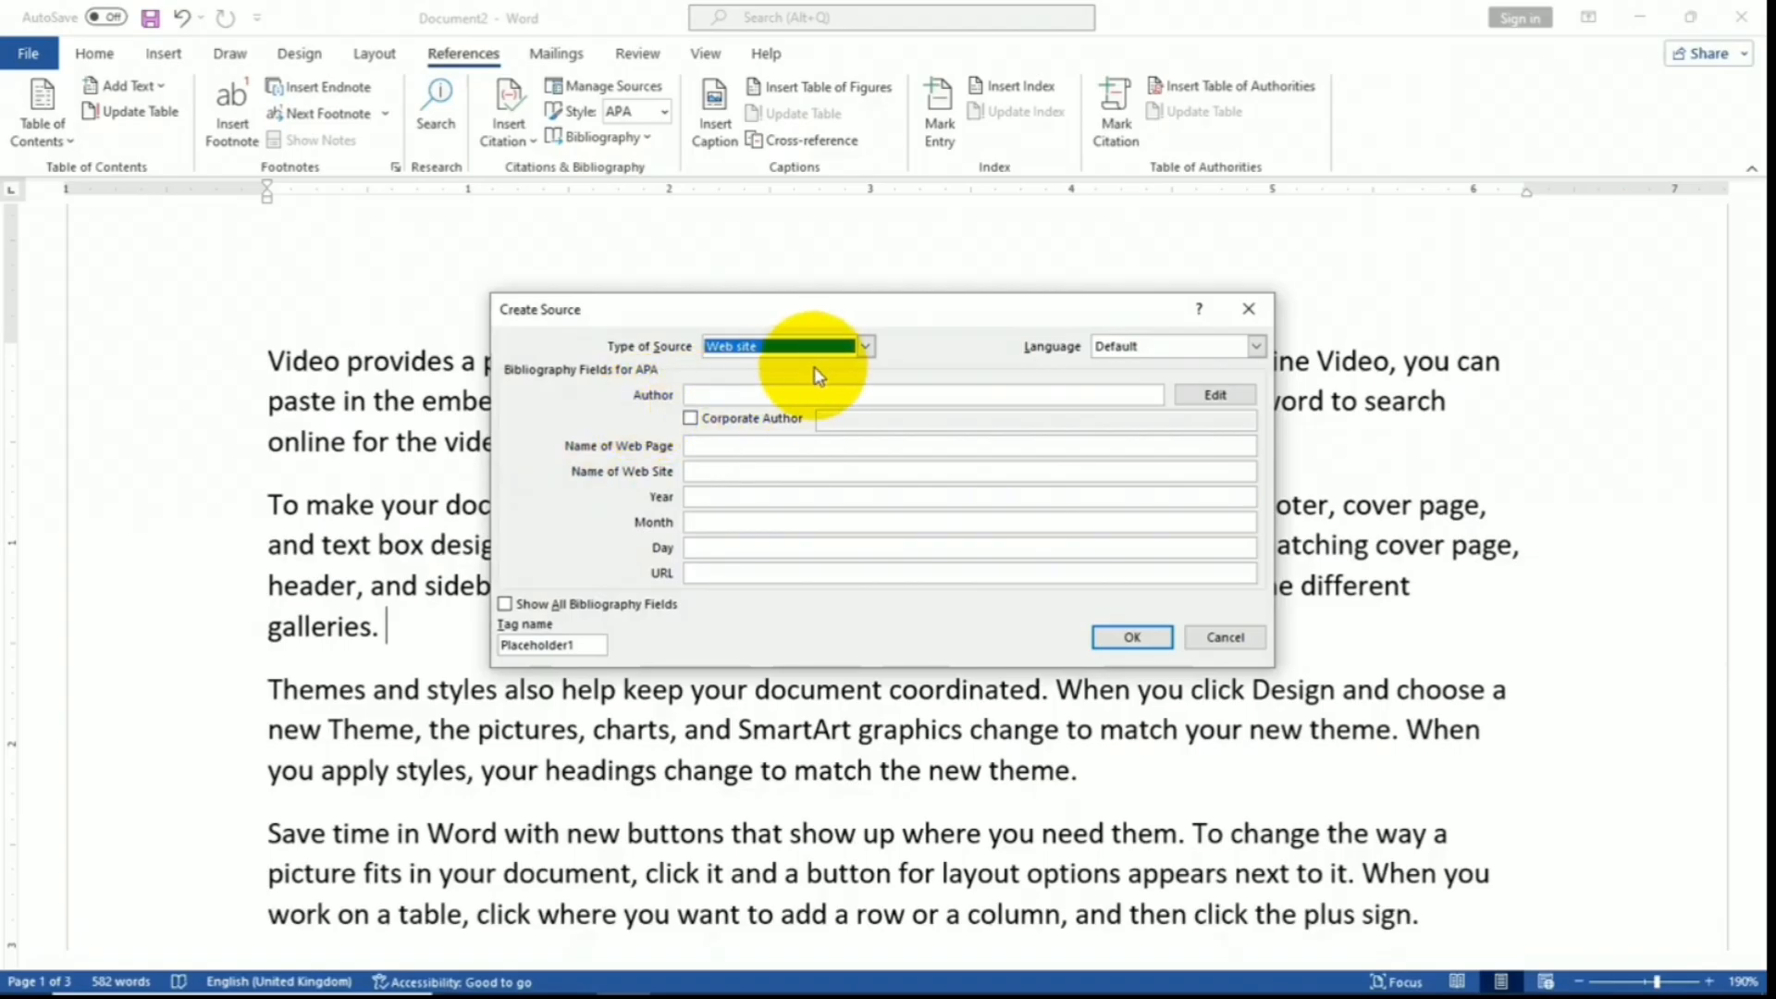
left_click(865, 348)
left_click(864, 347)
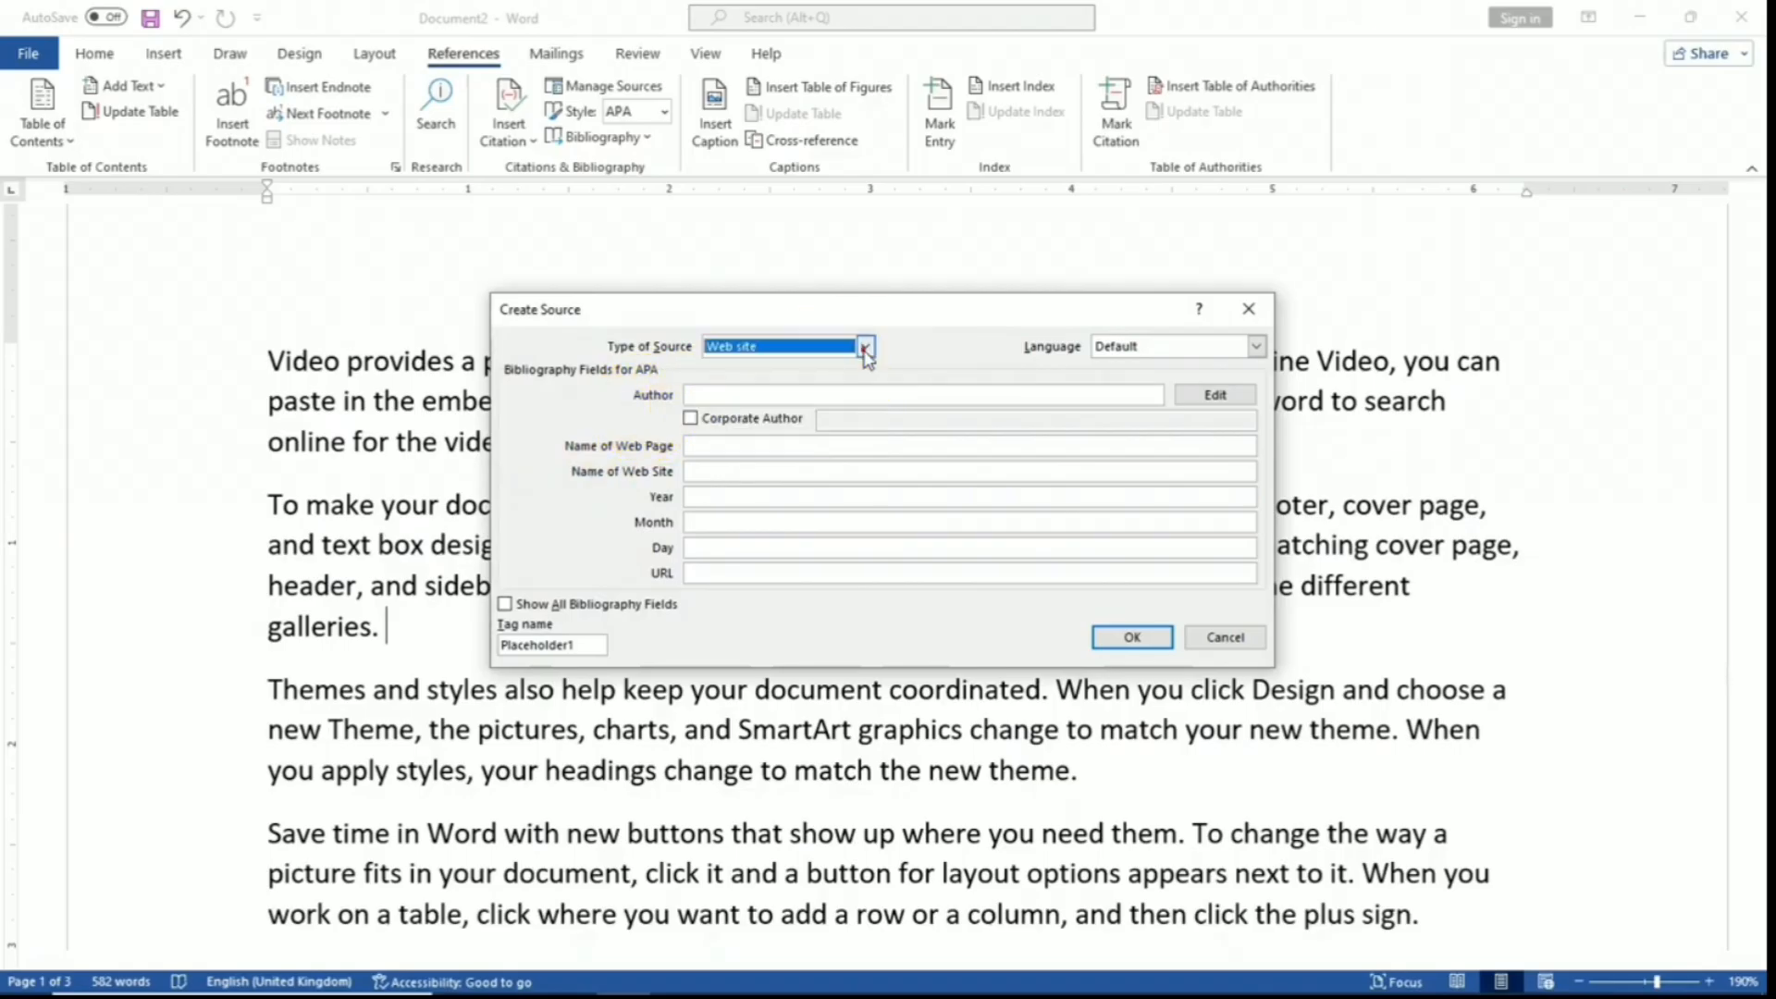
left_click(865, 348)
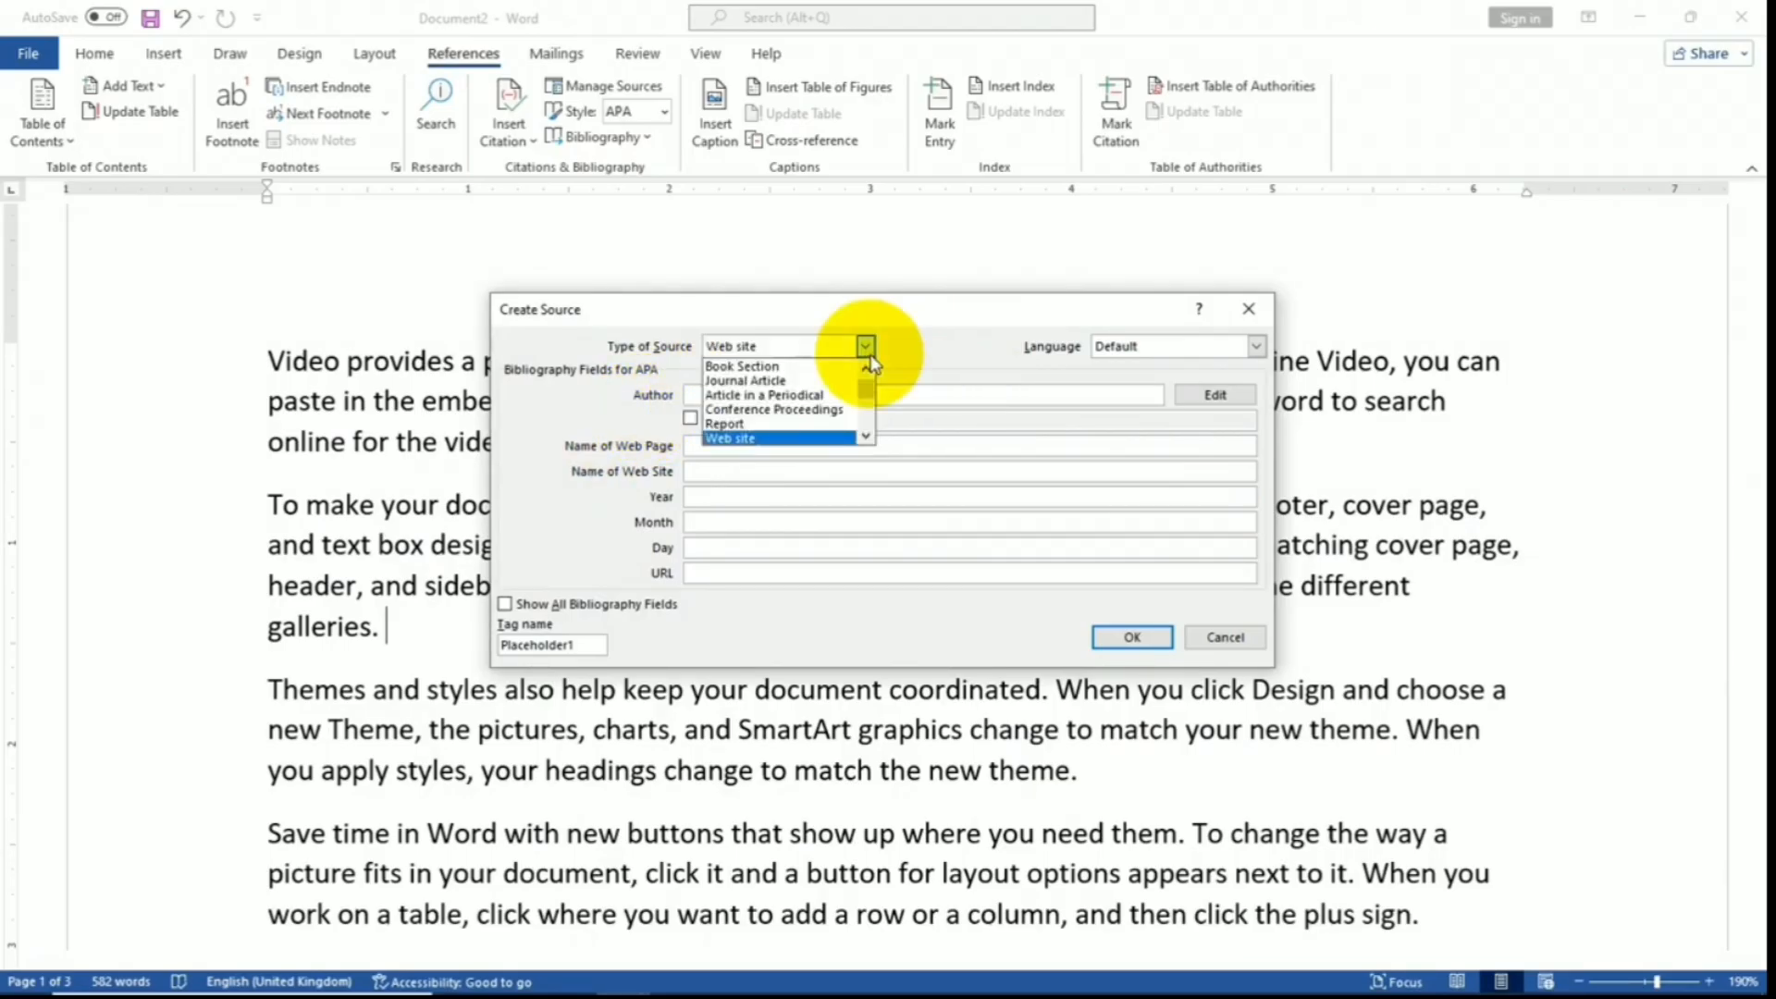
left_click(866, 366)
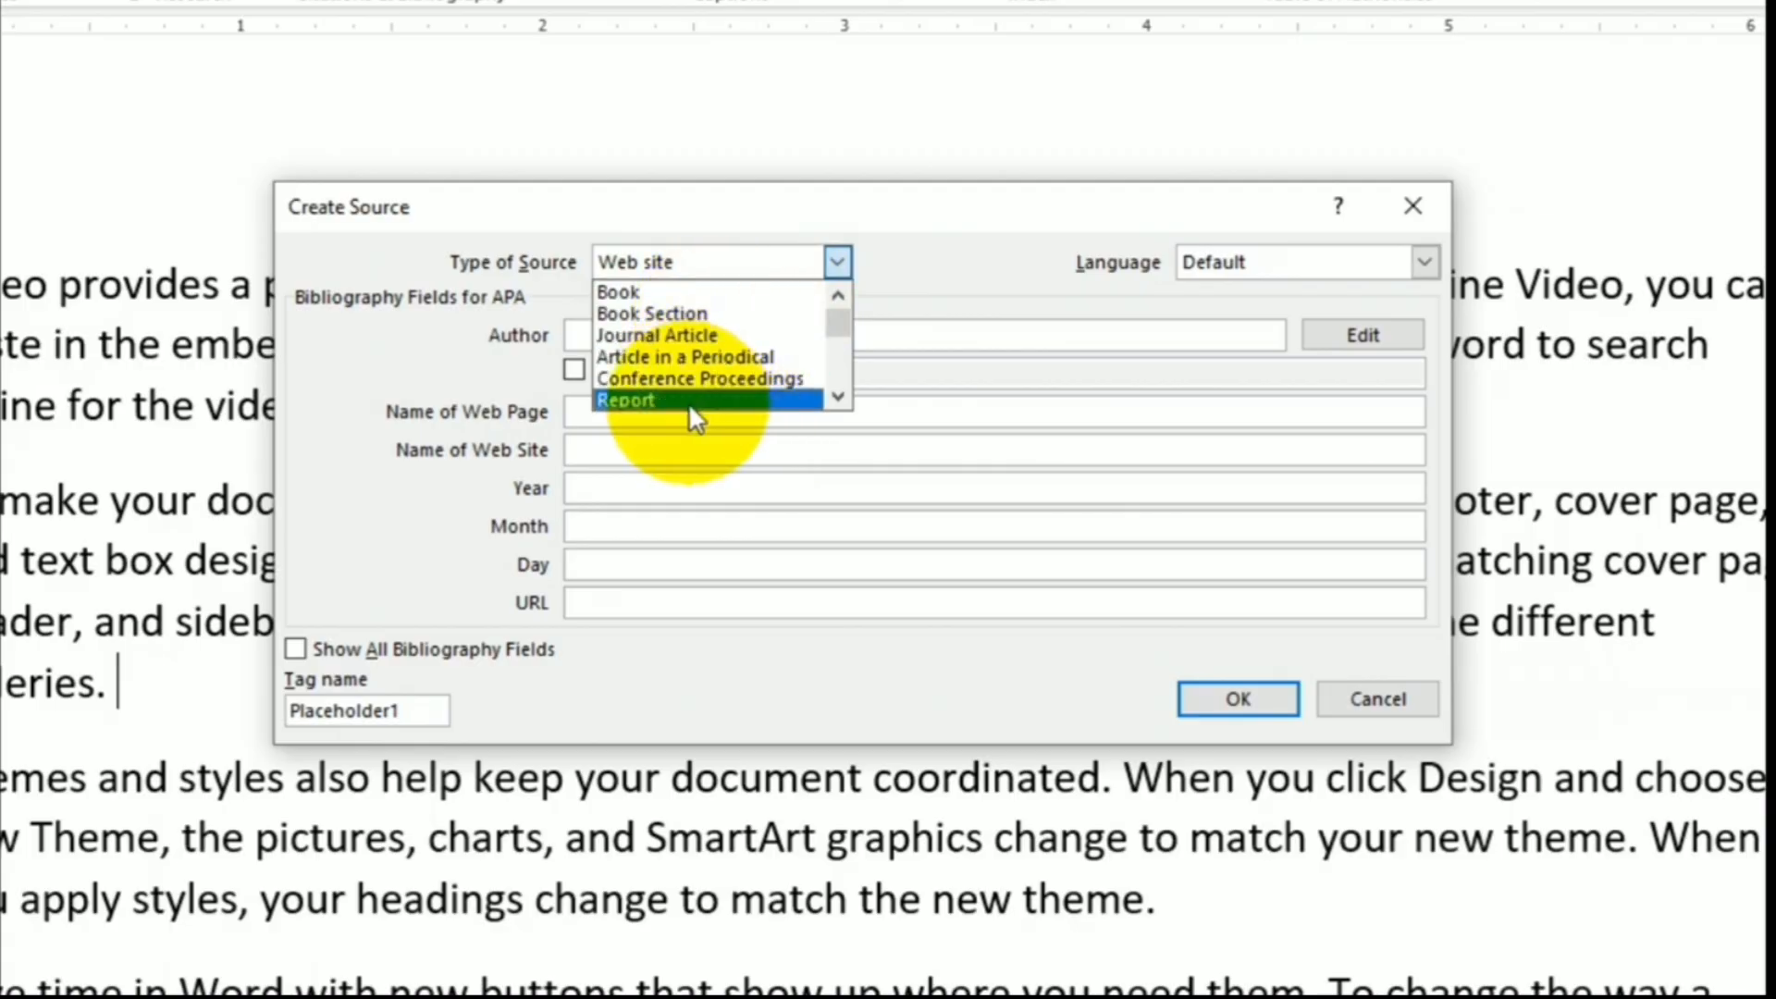
left_click(695, 294)
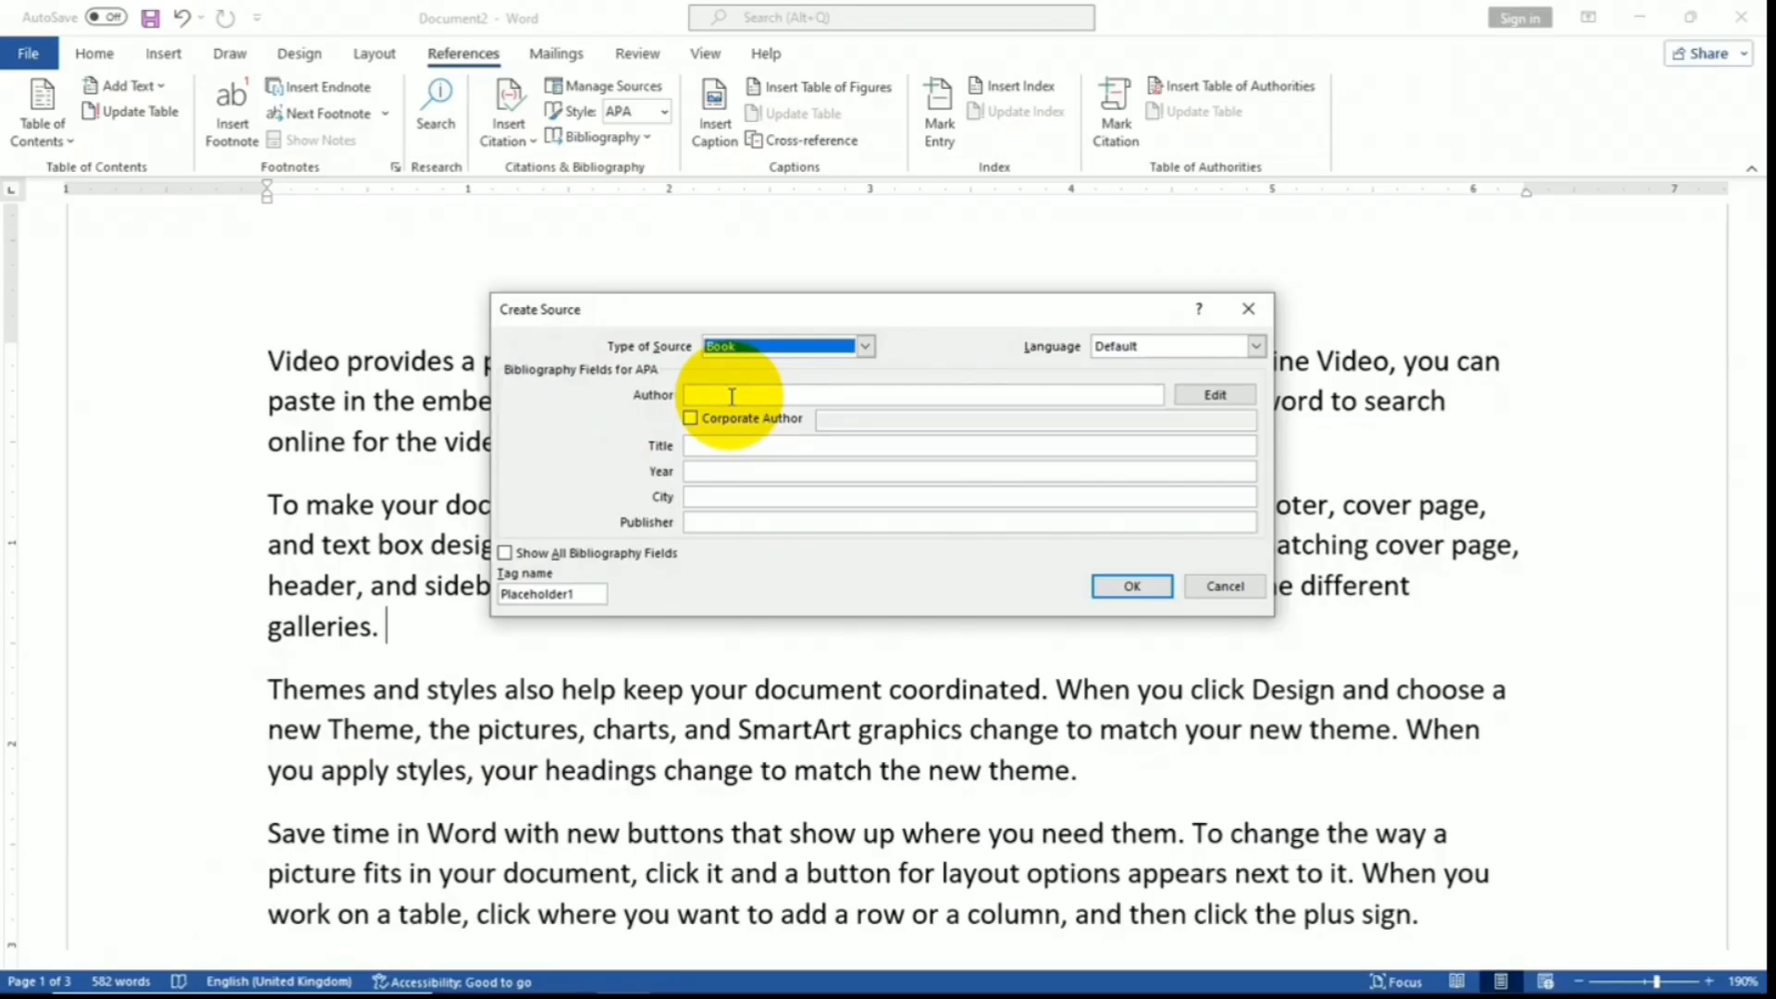
- Enter the author's name, Title Demo, Year 2018, City Indore and Publisher Raj Publisher
left_click(732, 396)
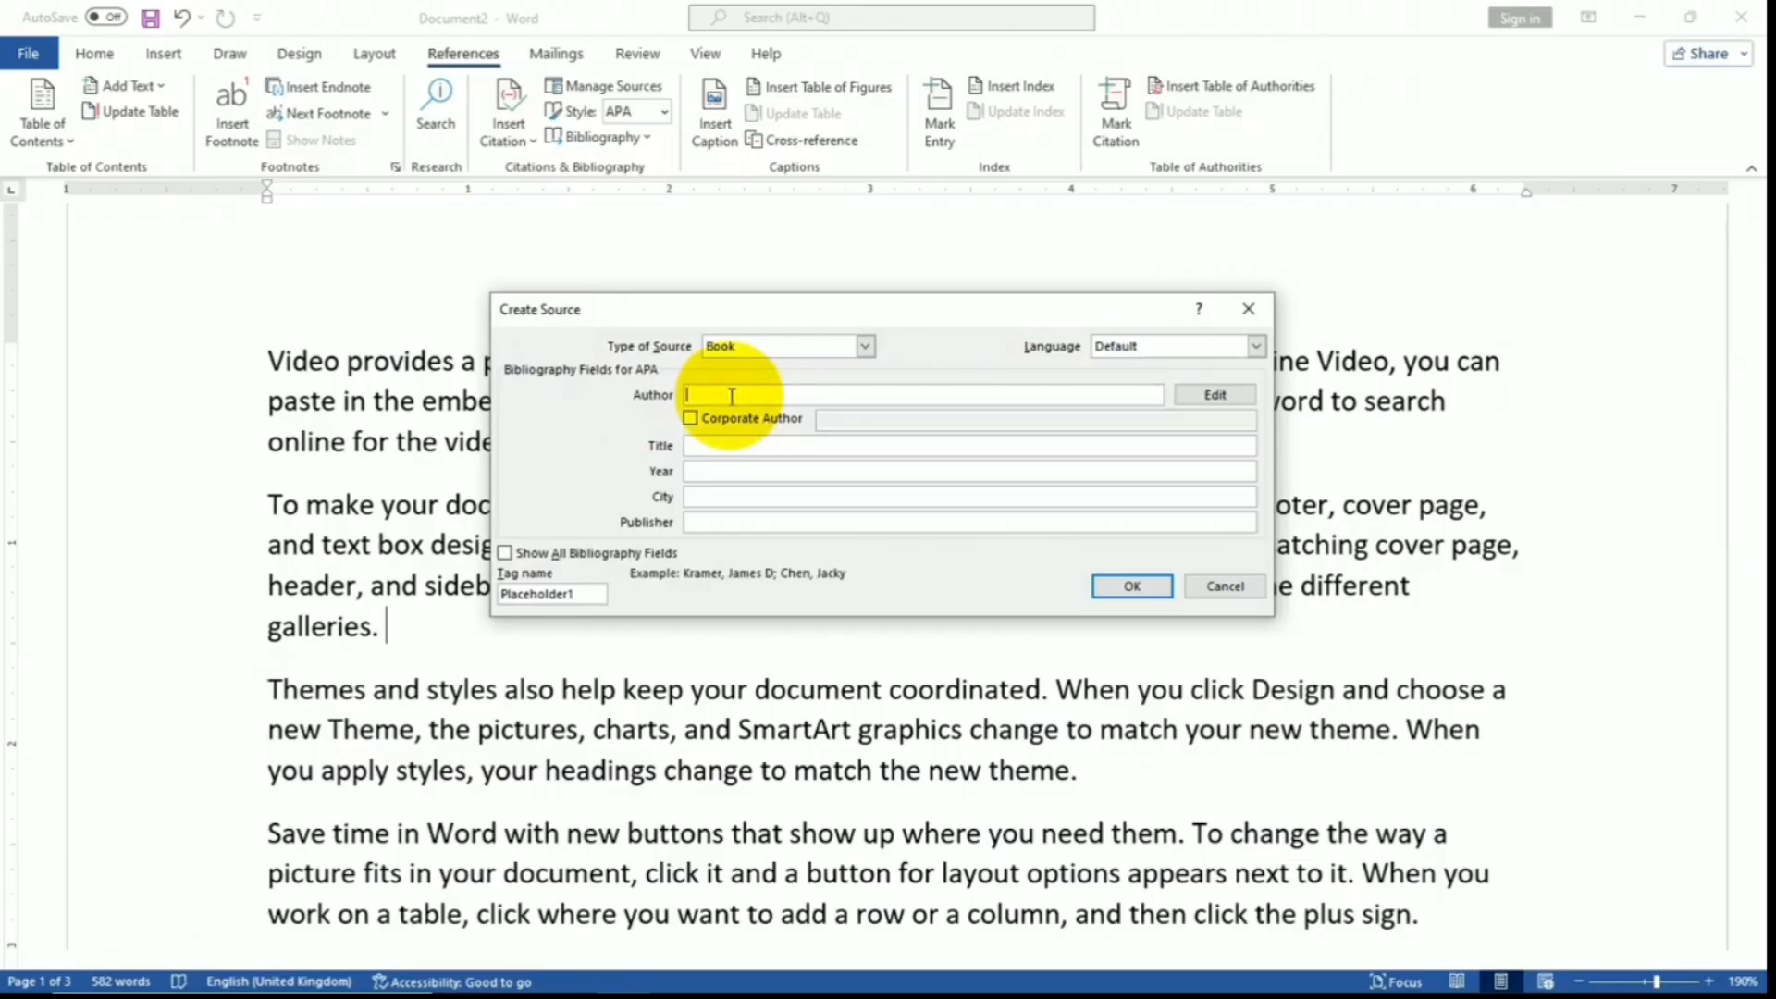
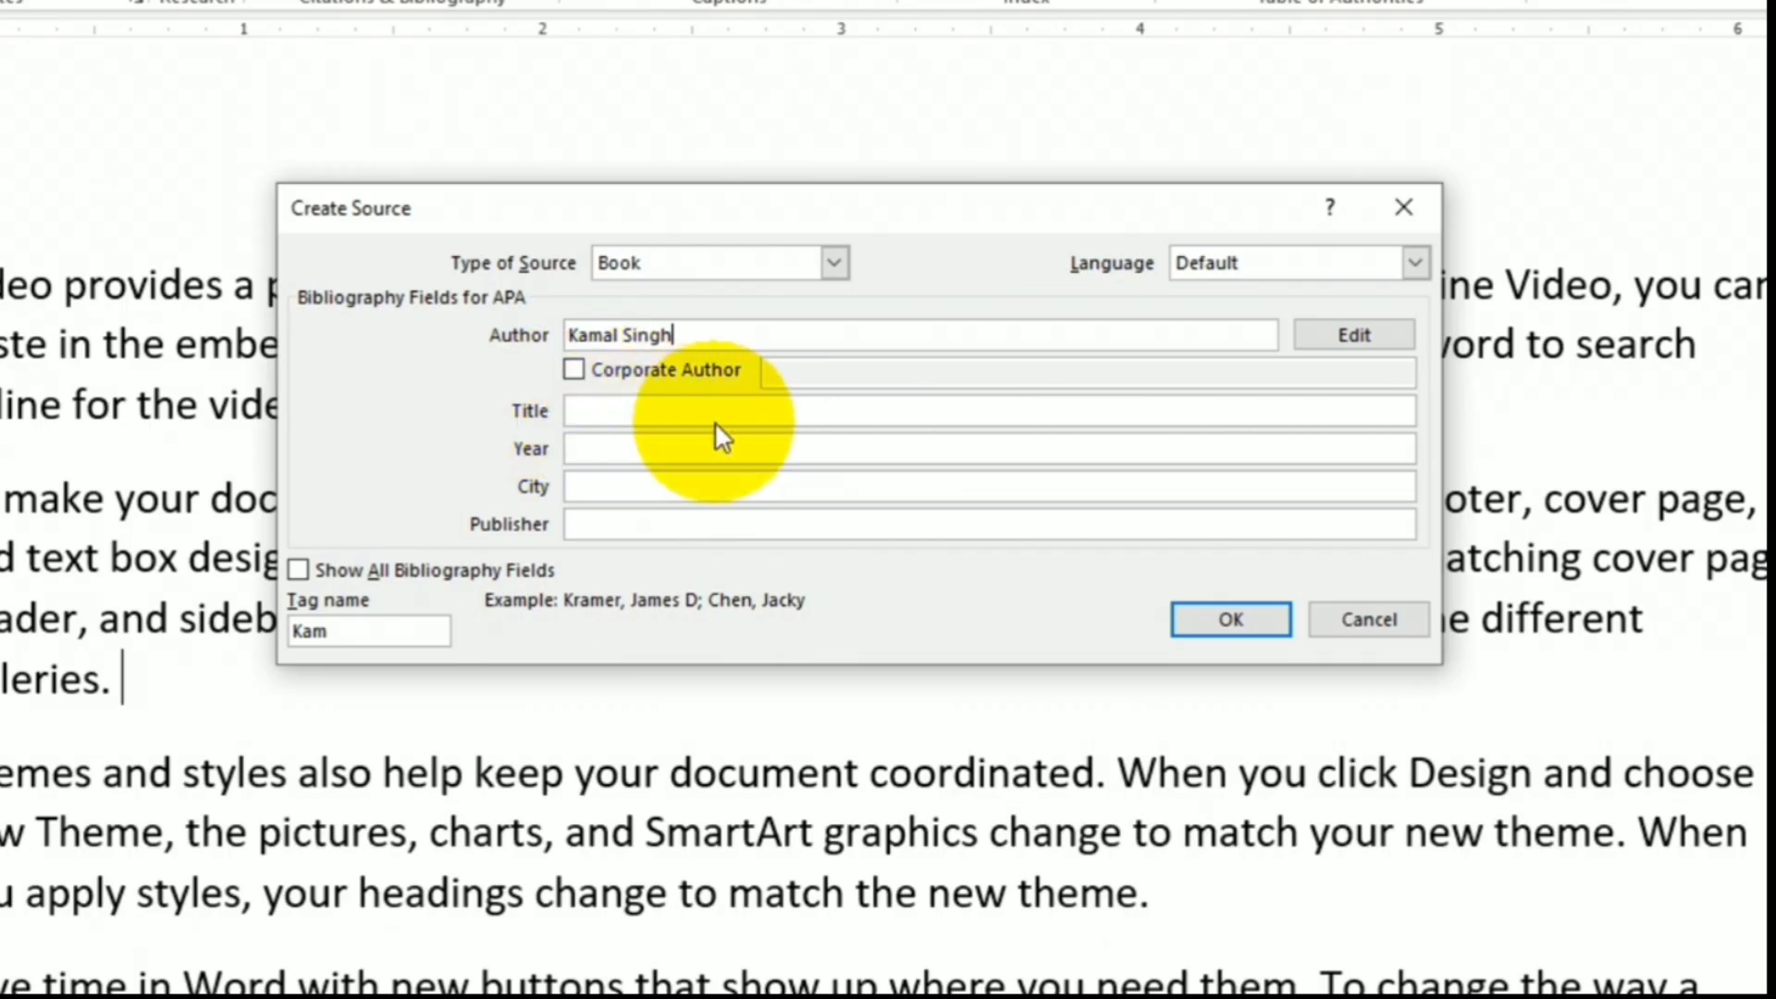
left_click(635, 410)
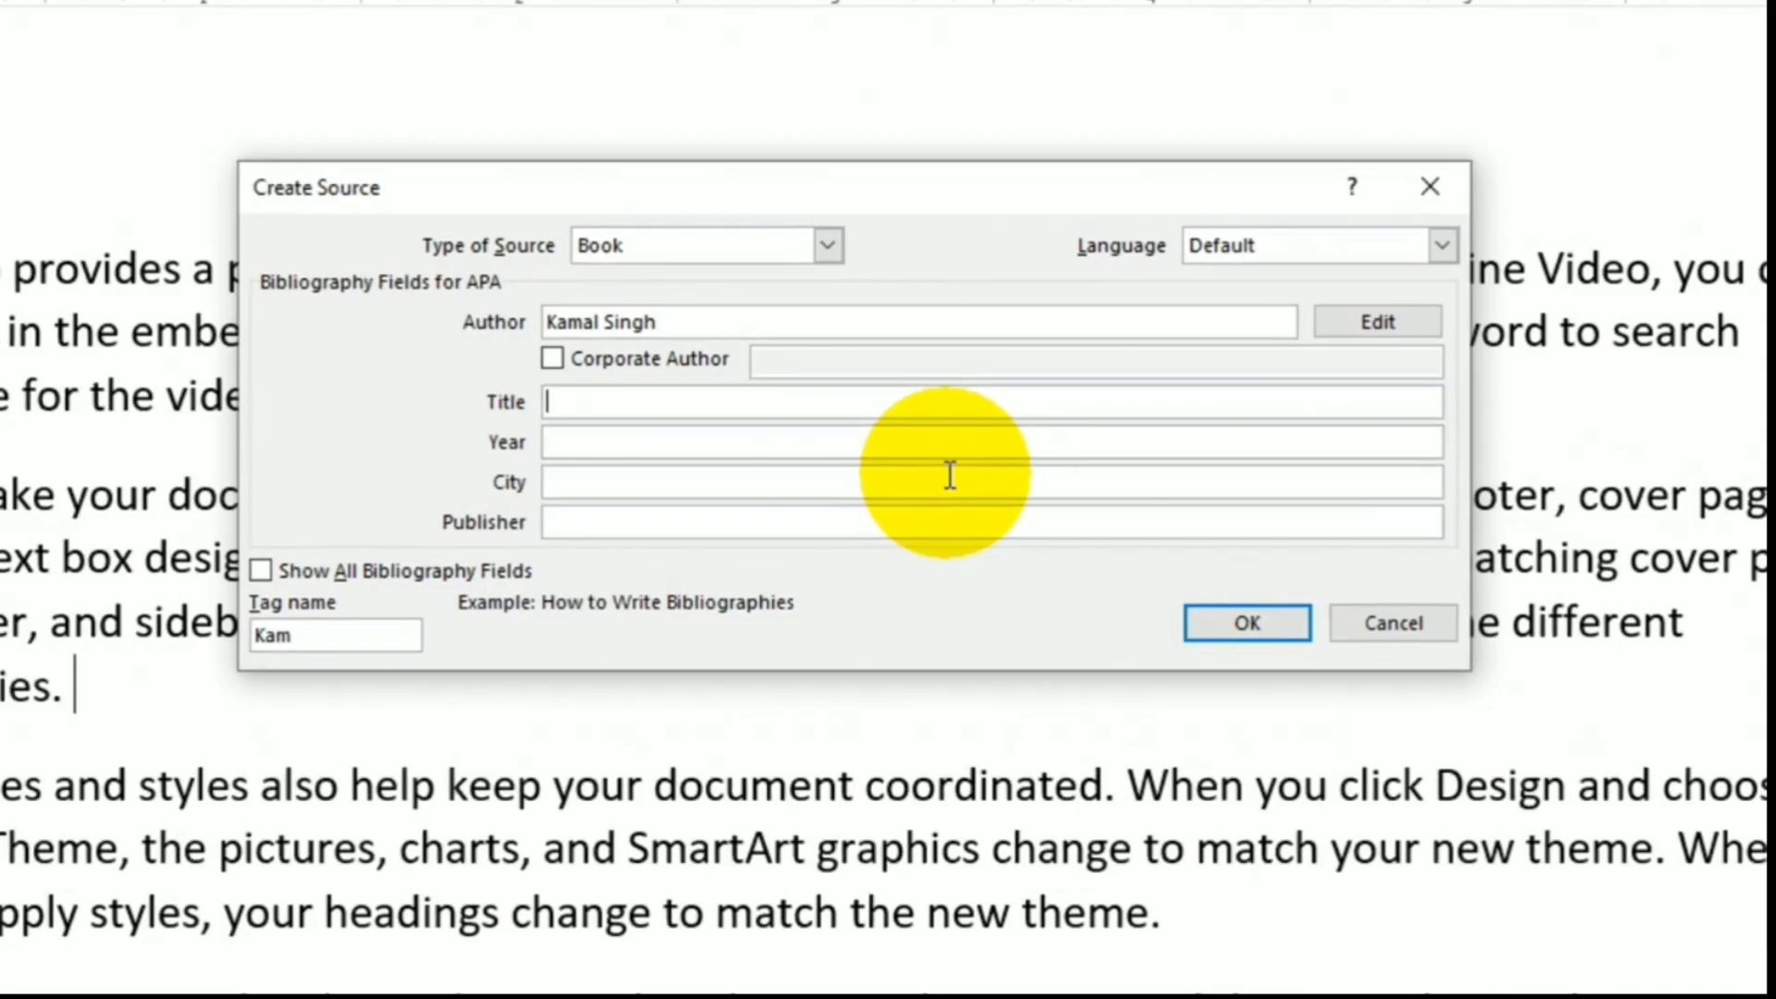
type("Demo")
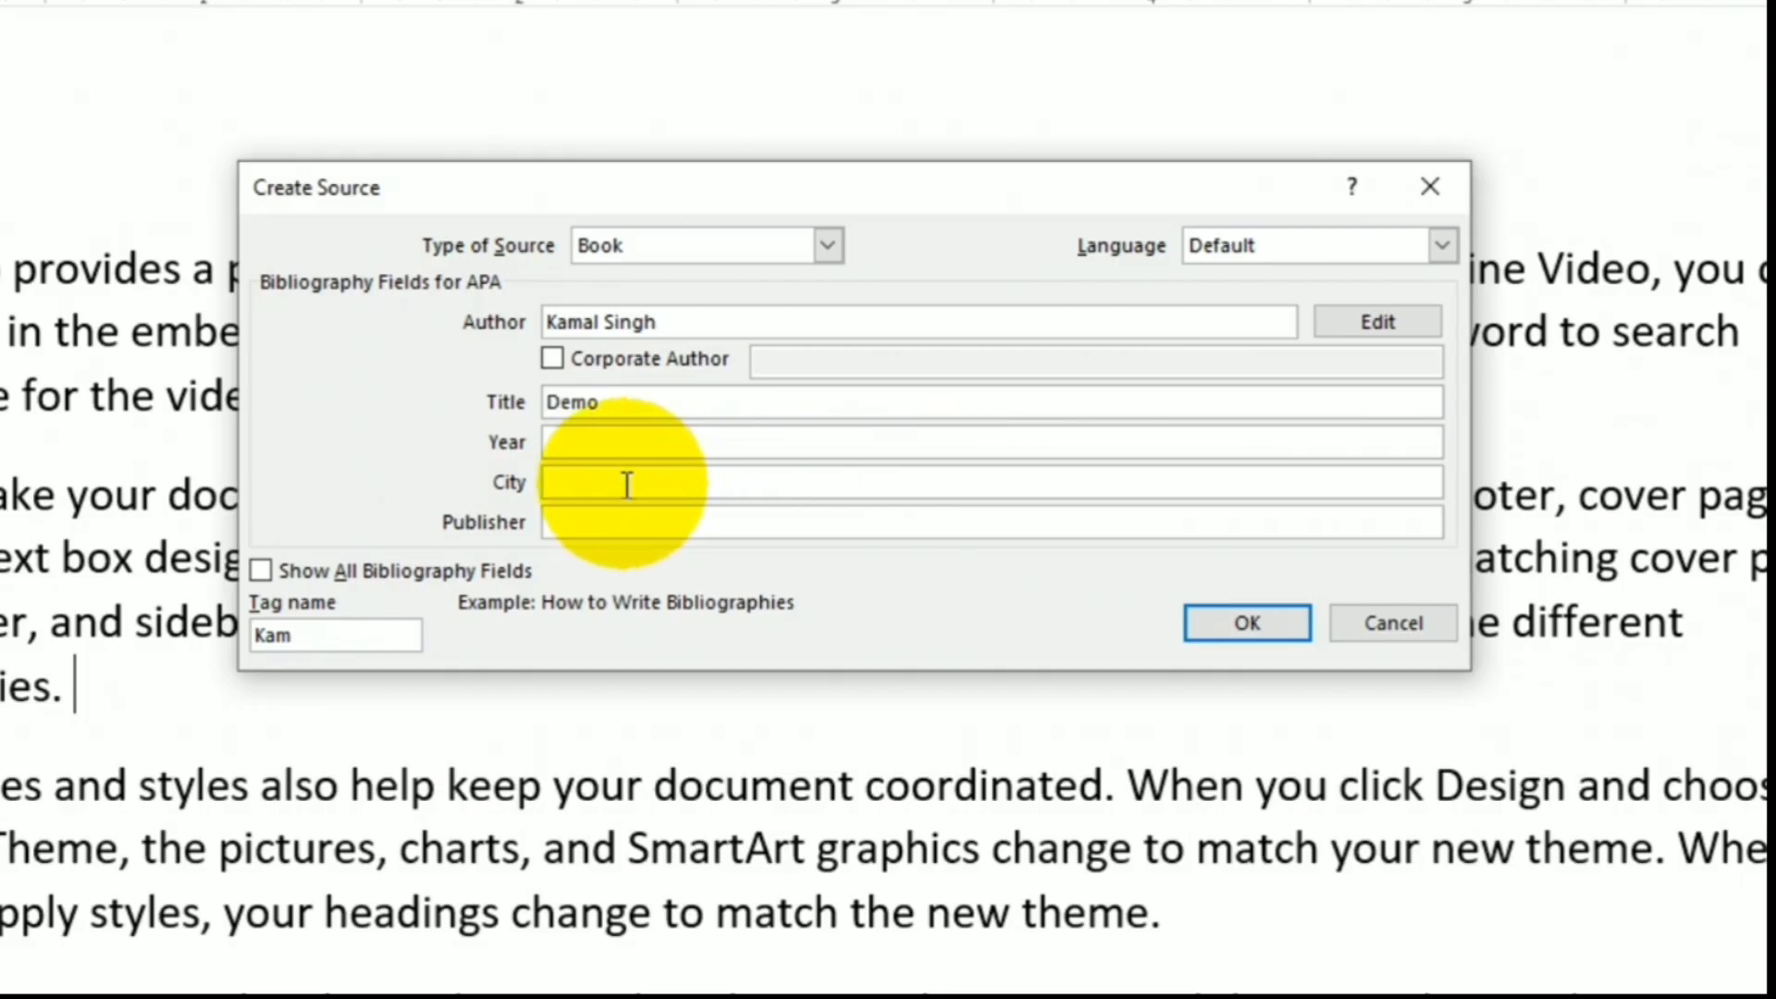
left_click(598, 442)
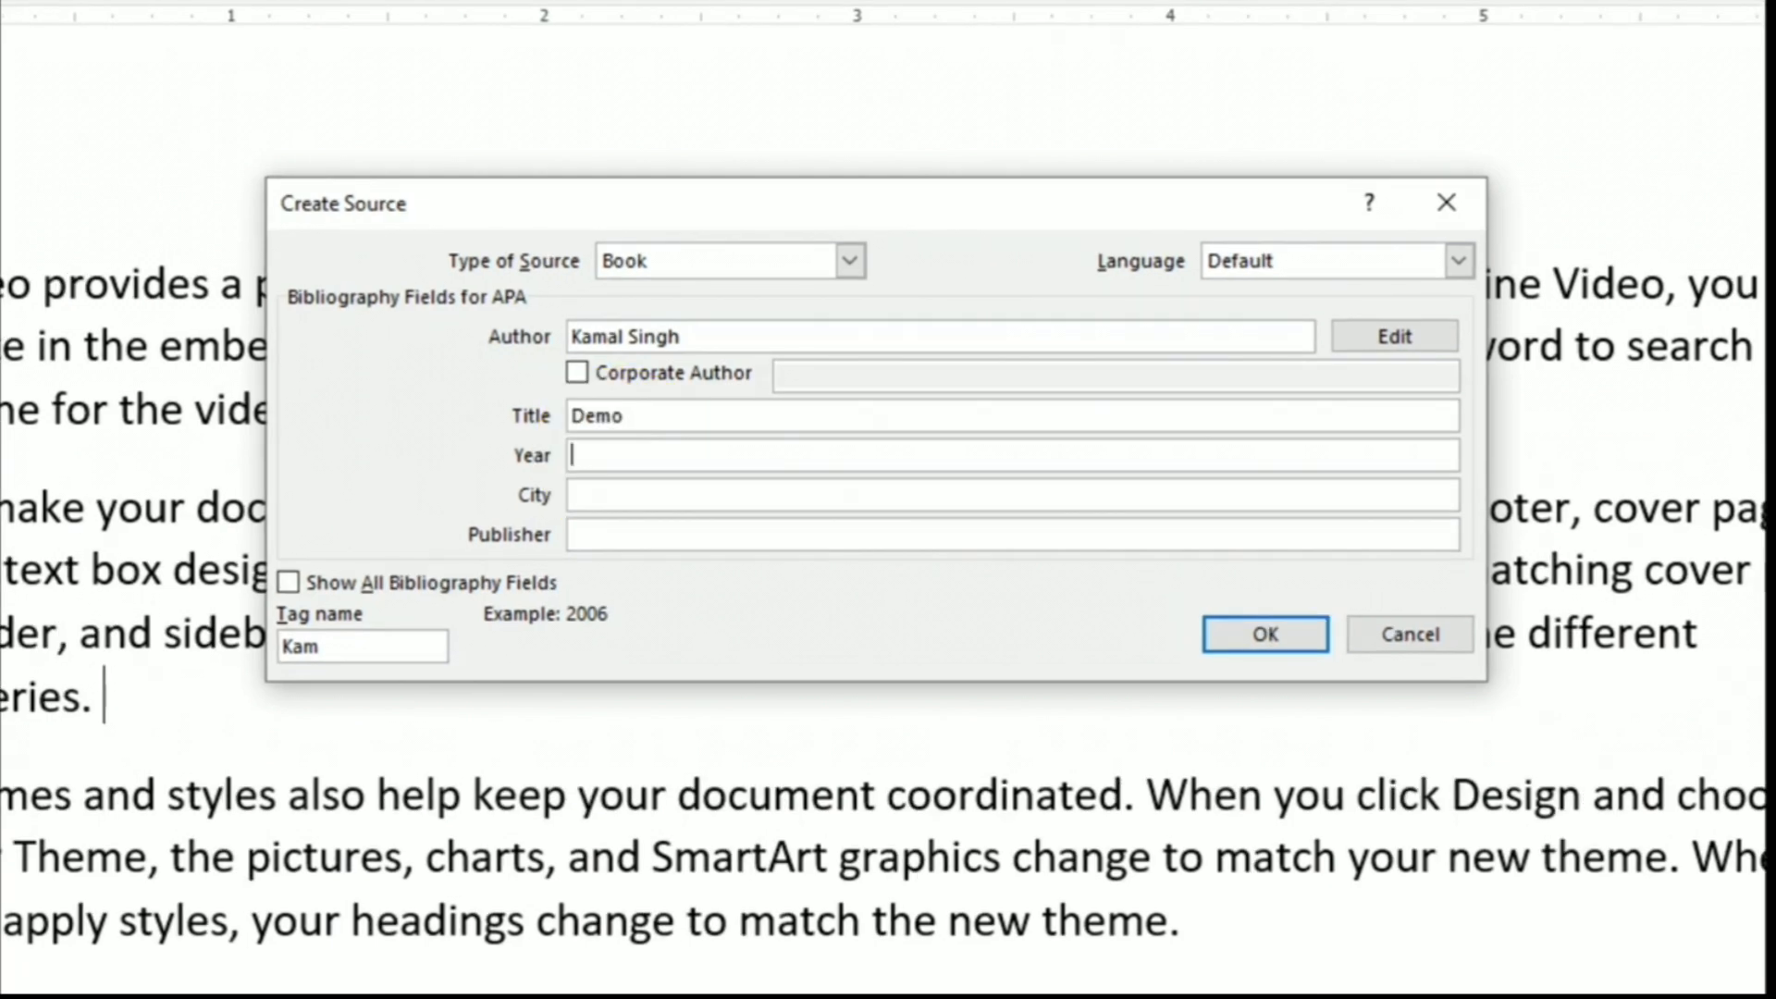
type("2018")
left_click(708, 492)
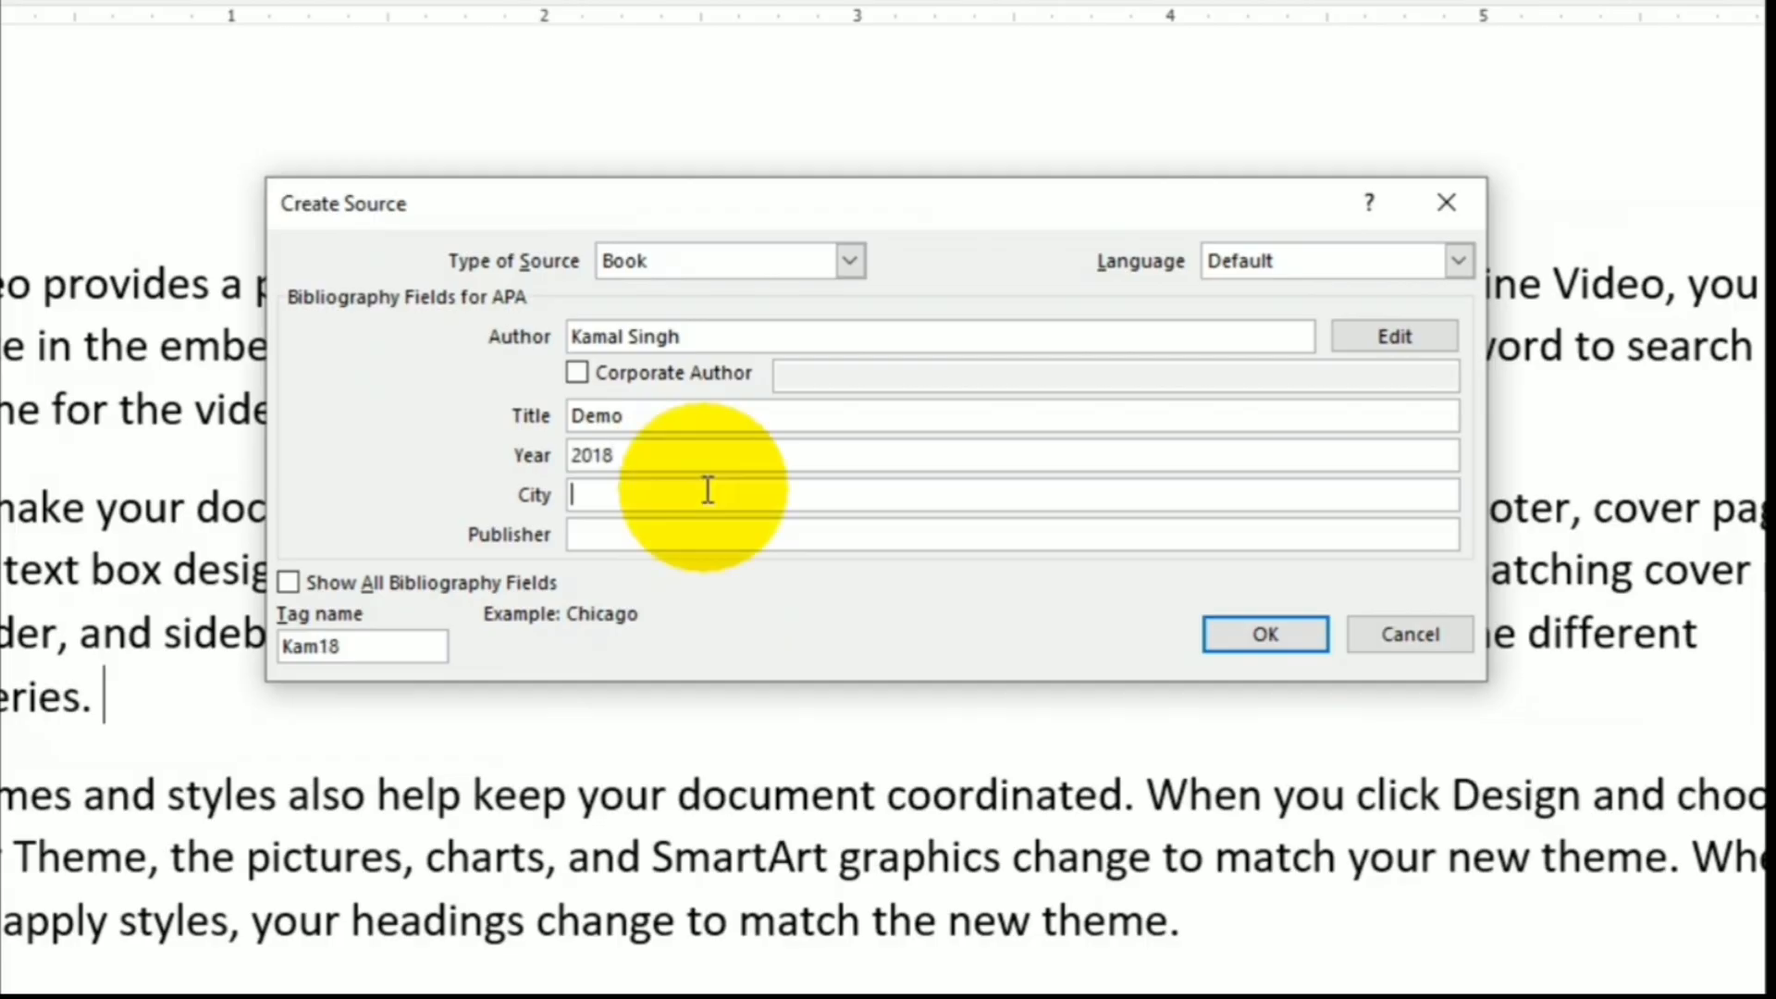
type("Indore")
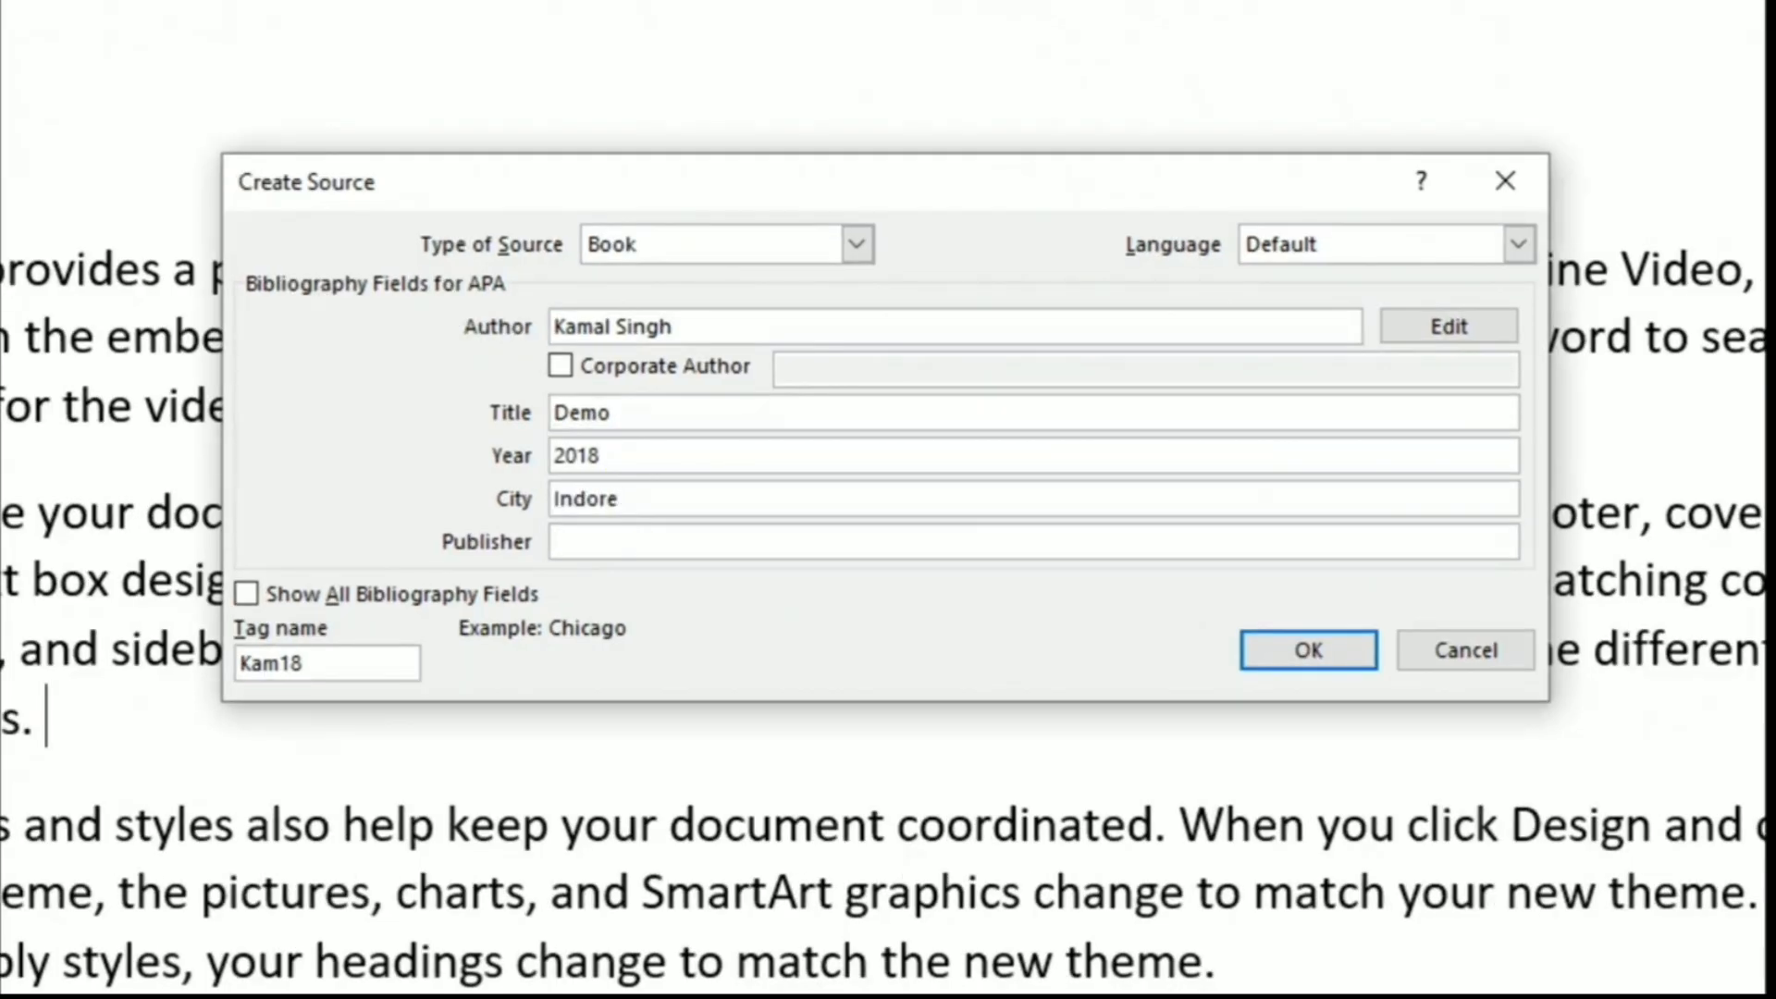
left_click(615, 543)
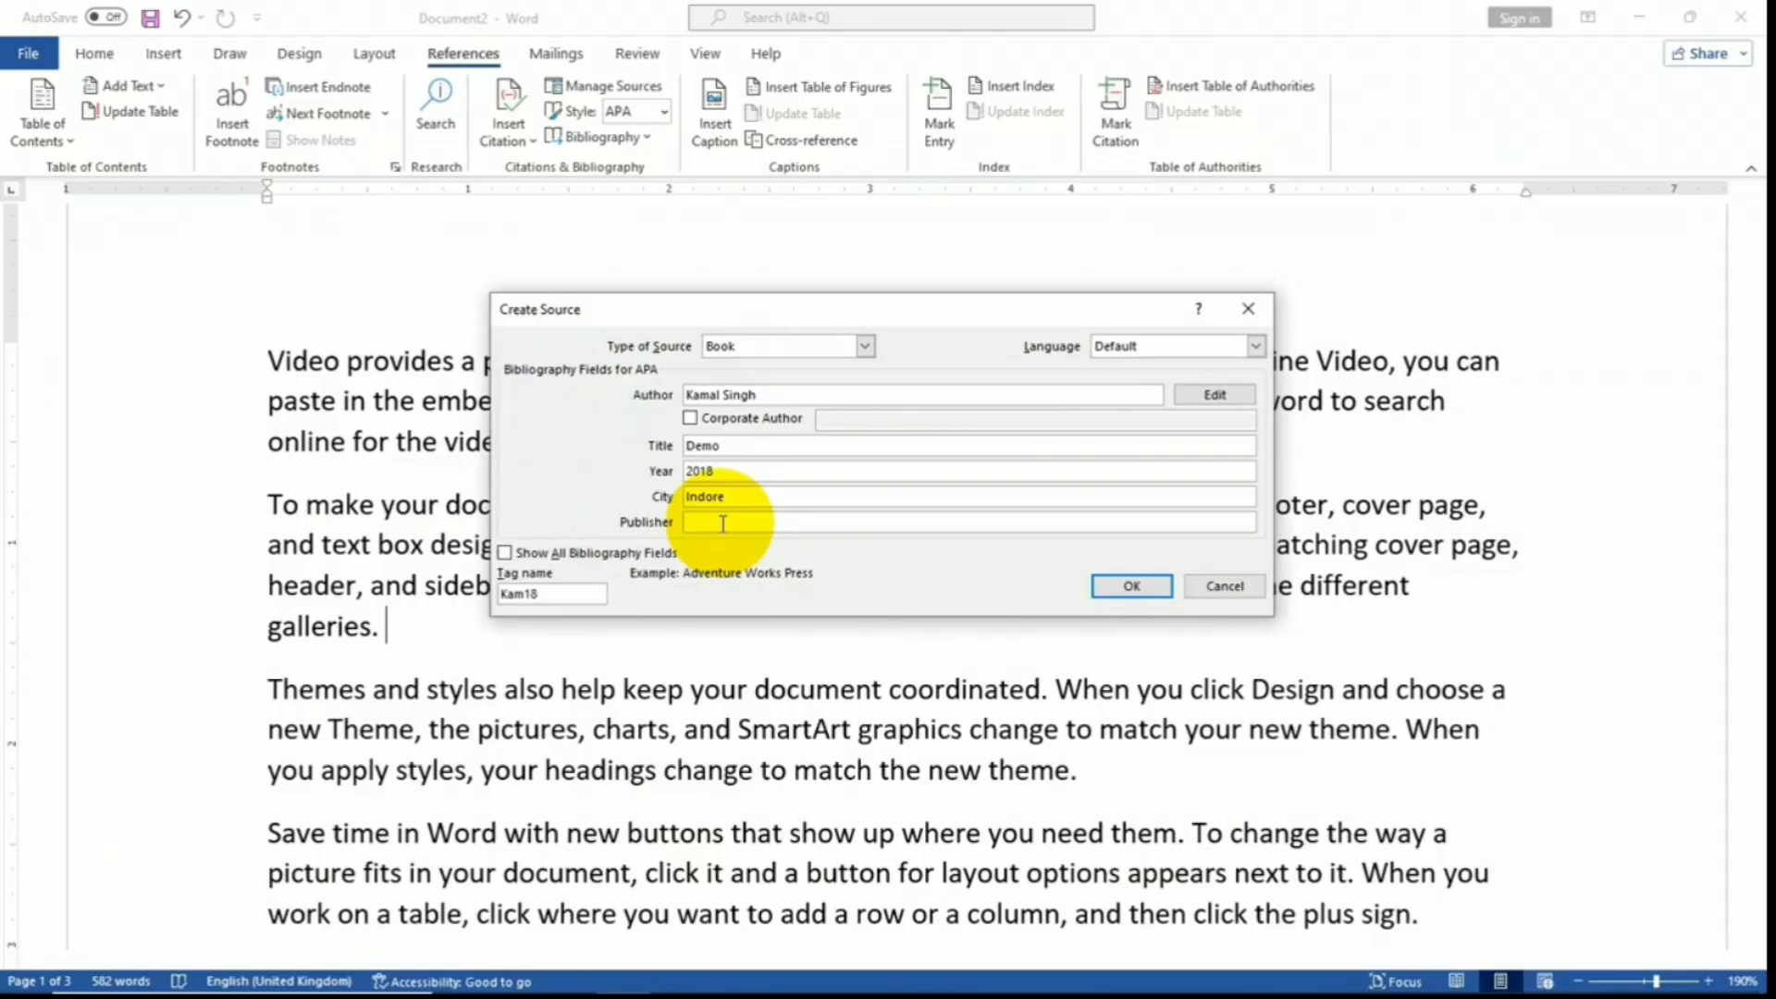
type("Raj Publisher")
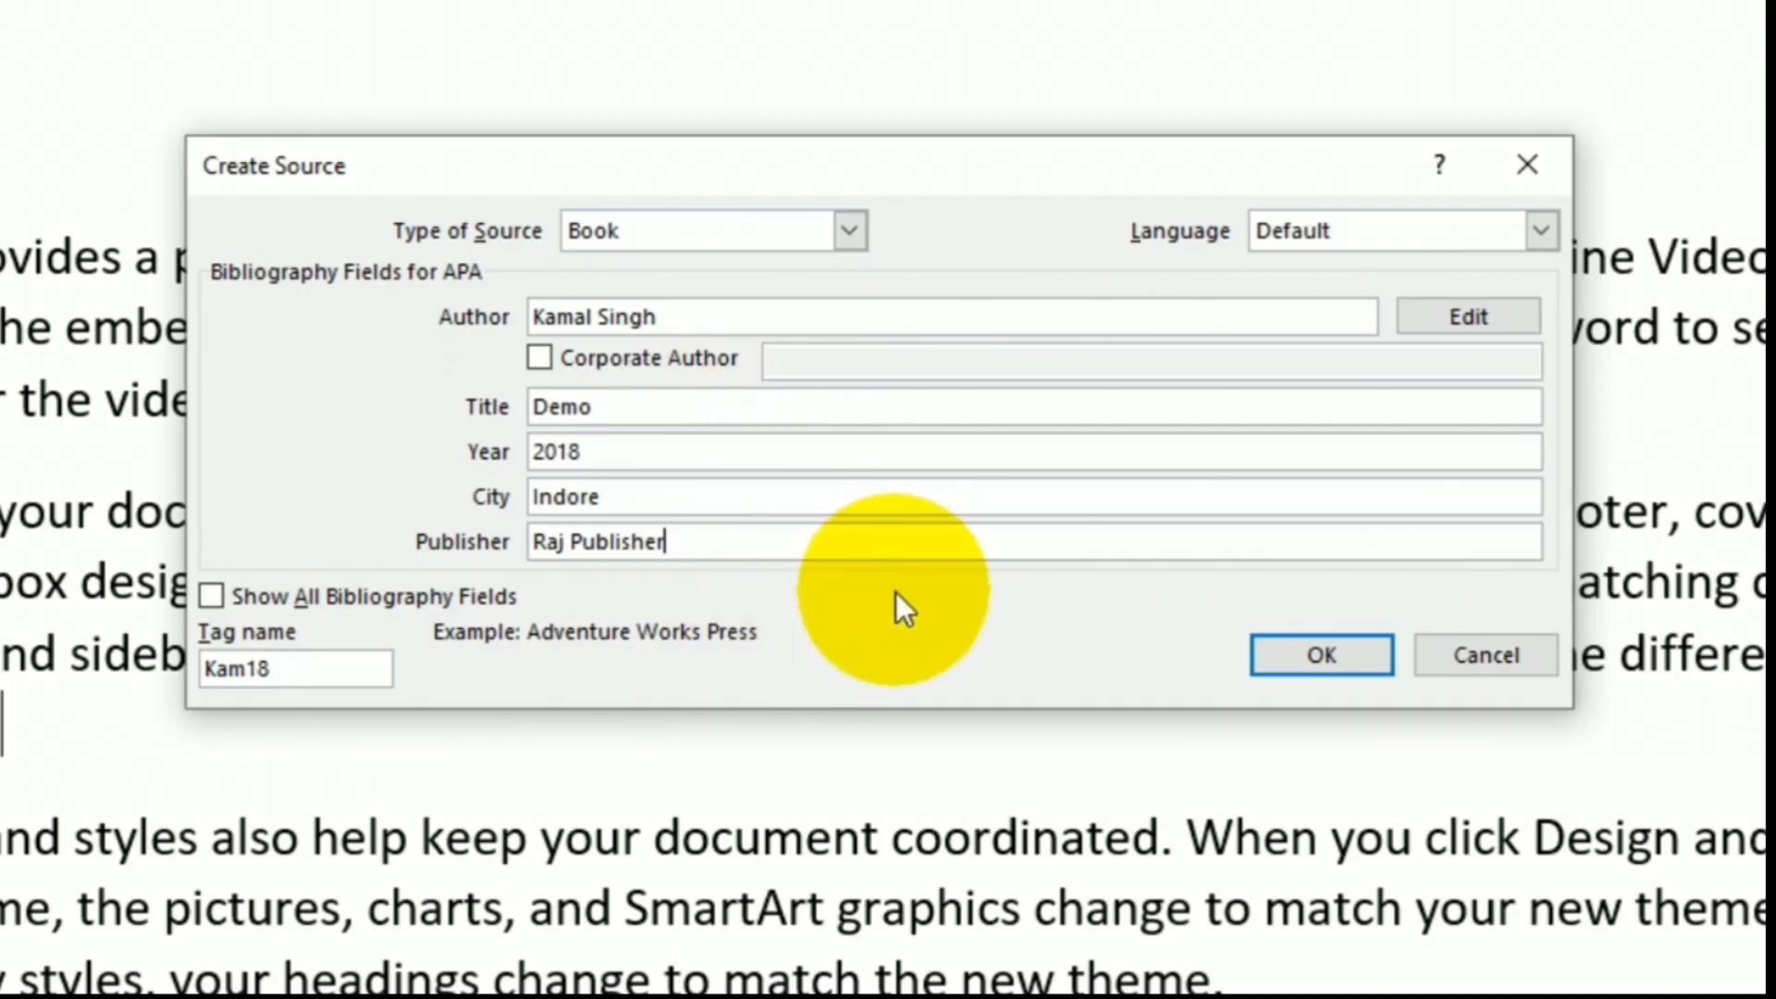
- Save the Book source and insert its APA (author, 2018) citation after 'galleries.'
left_click(1313, 660)
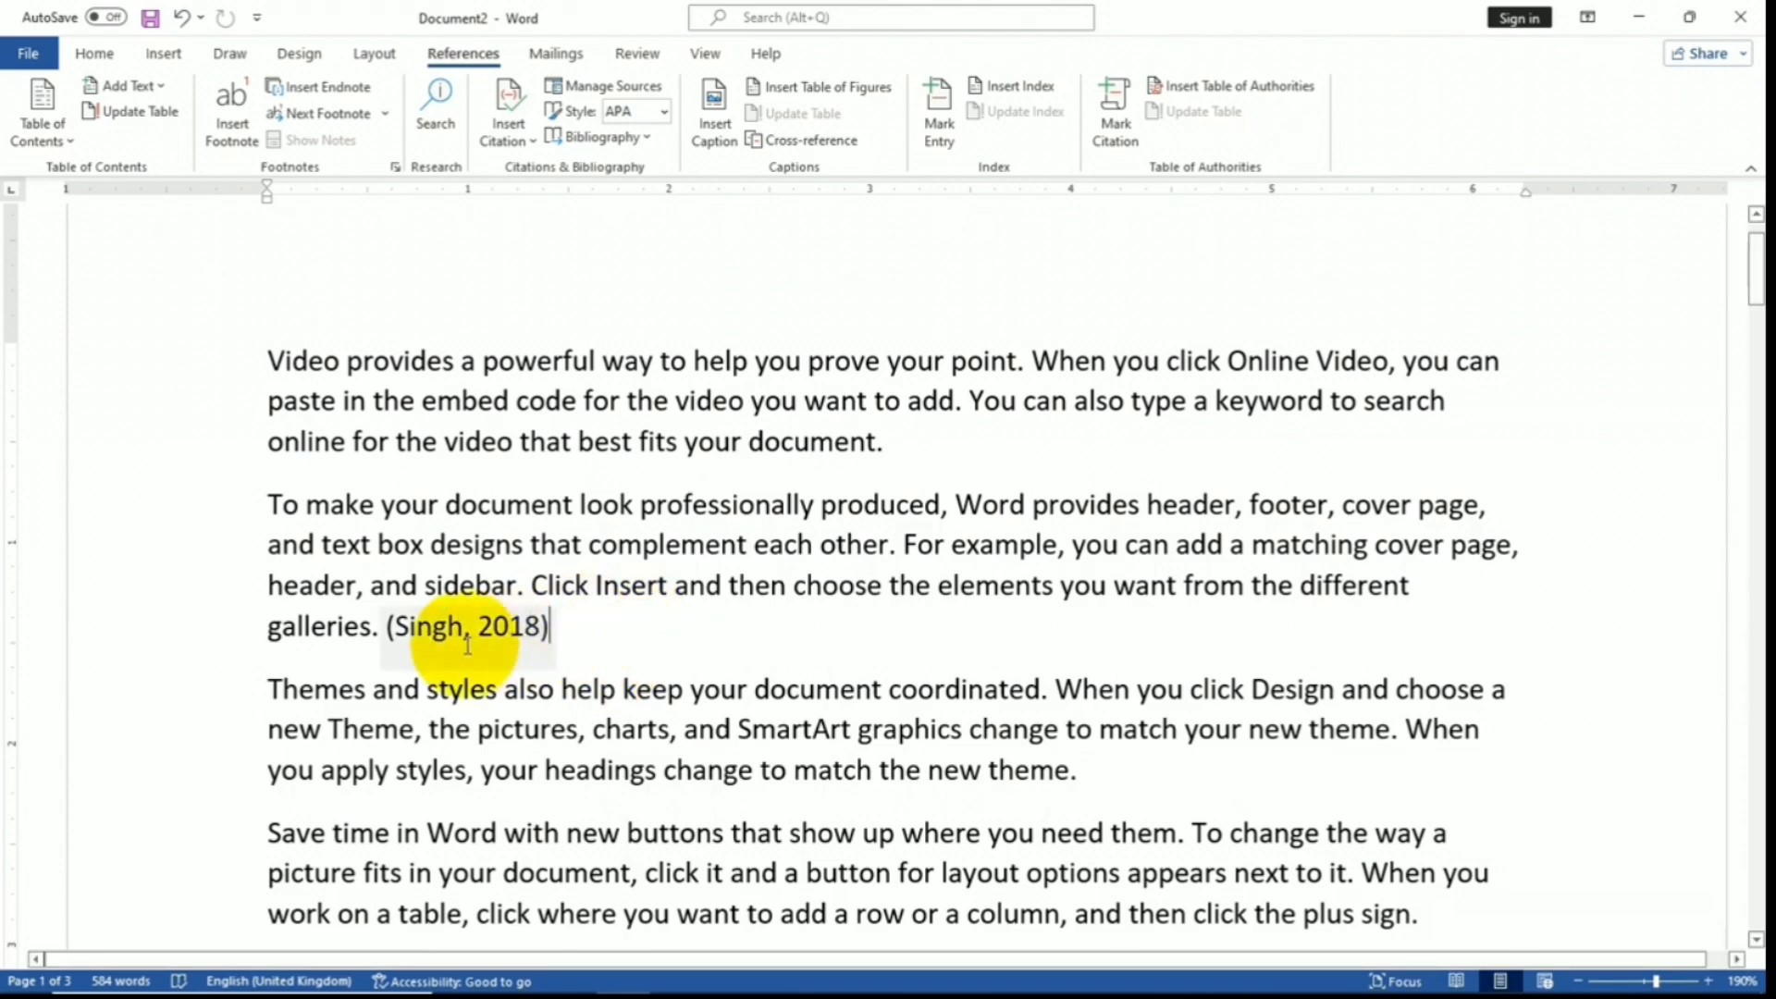
left_click(529, 141)
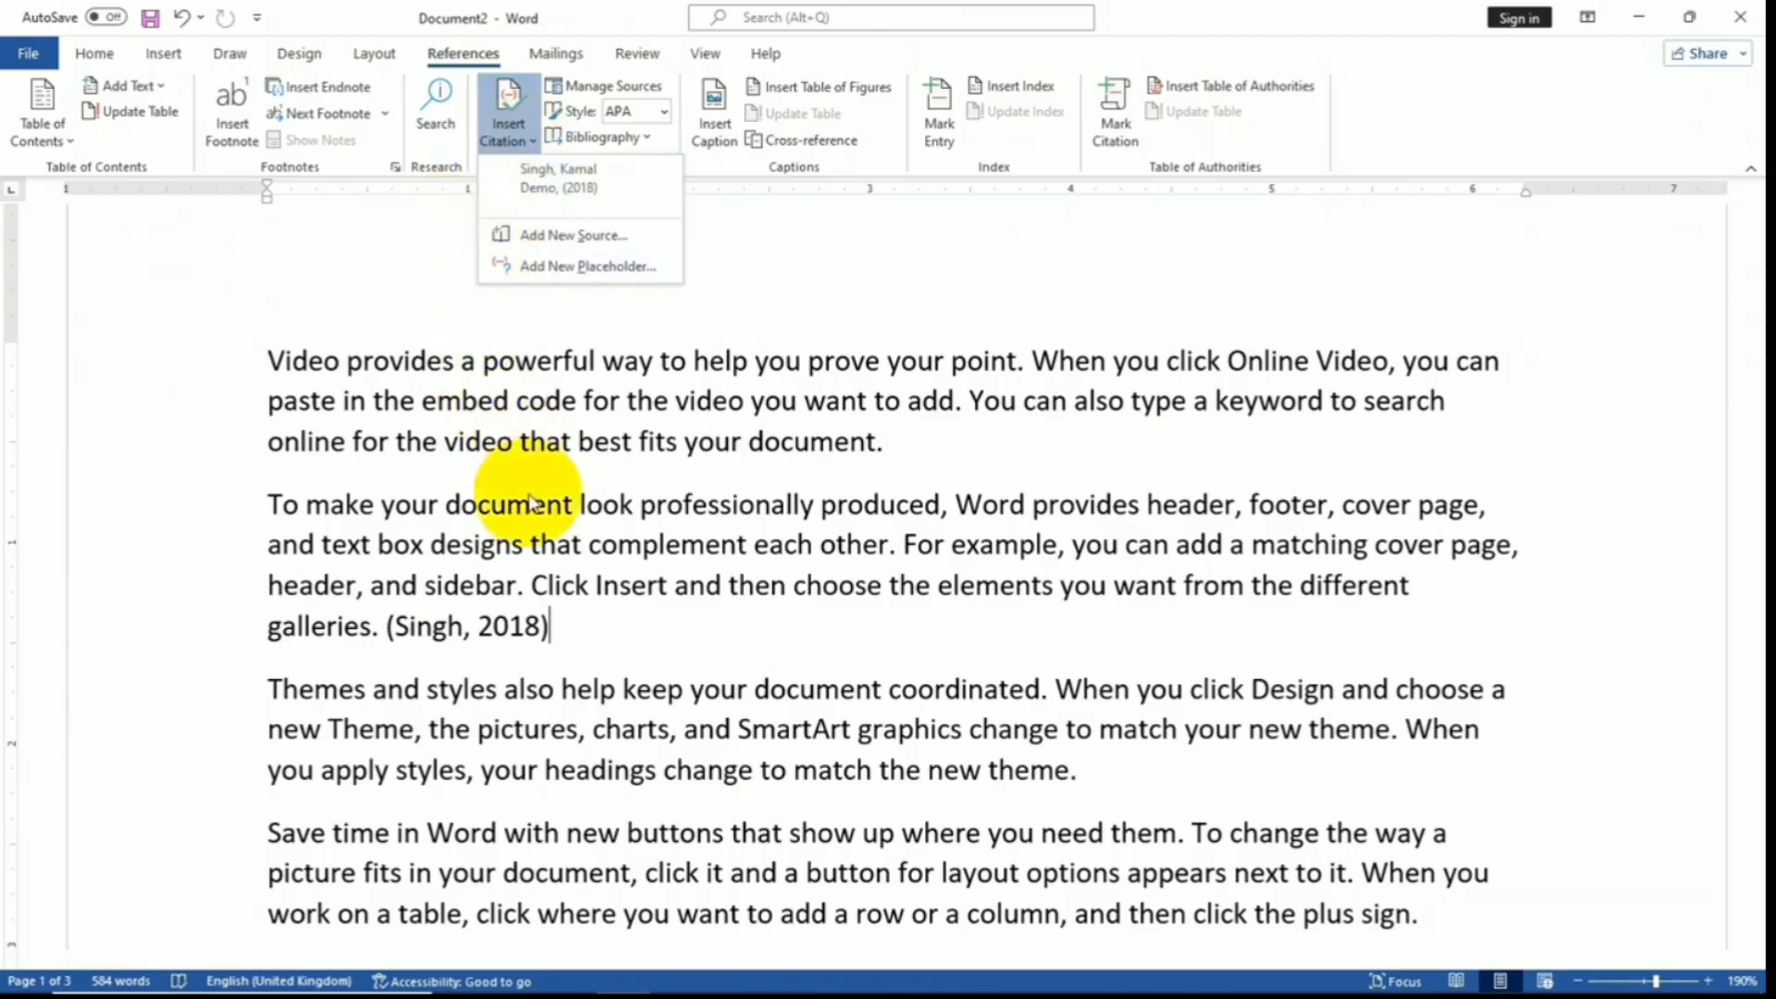
left_click(629, 662)
- Place the insertion point after 'galleries.' on page 2
scroll(623, 663, "down", 4)
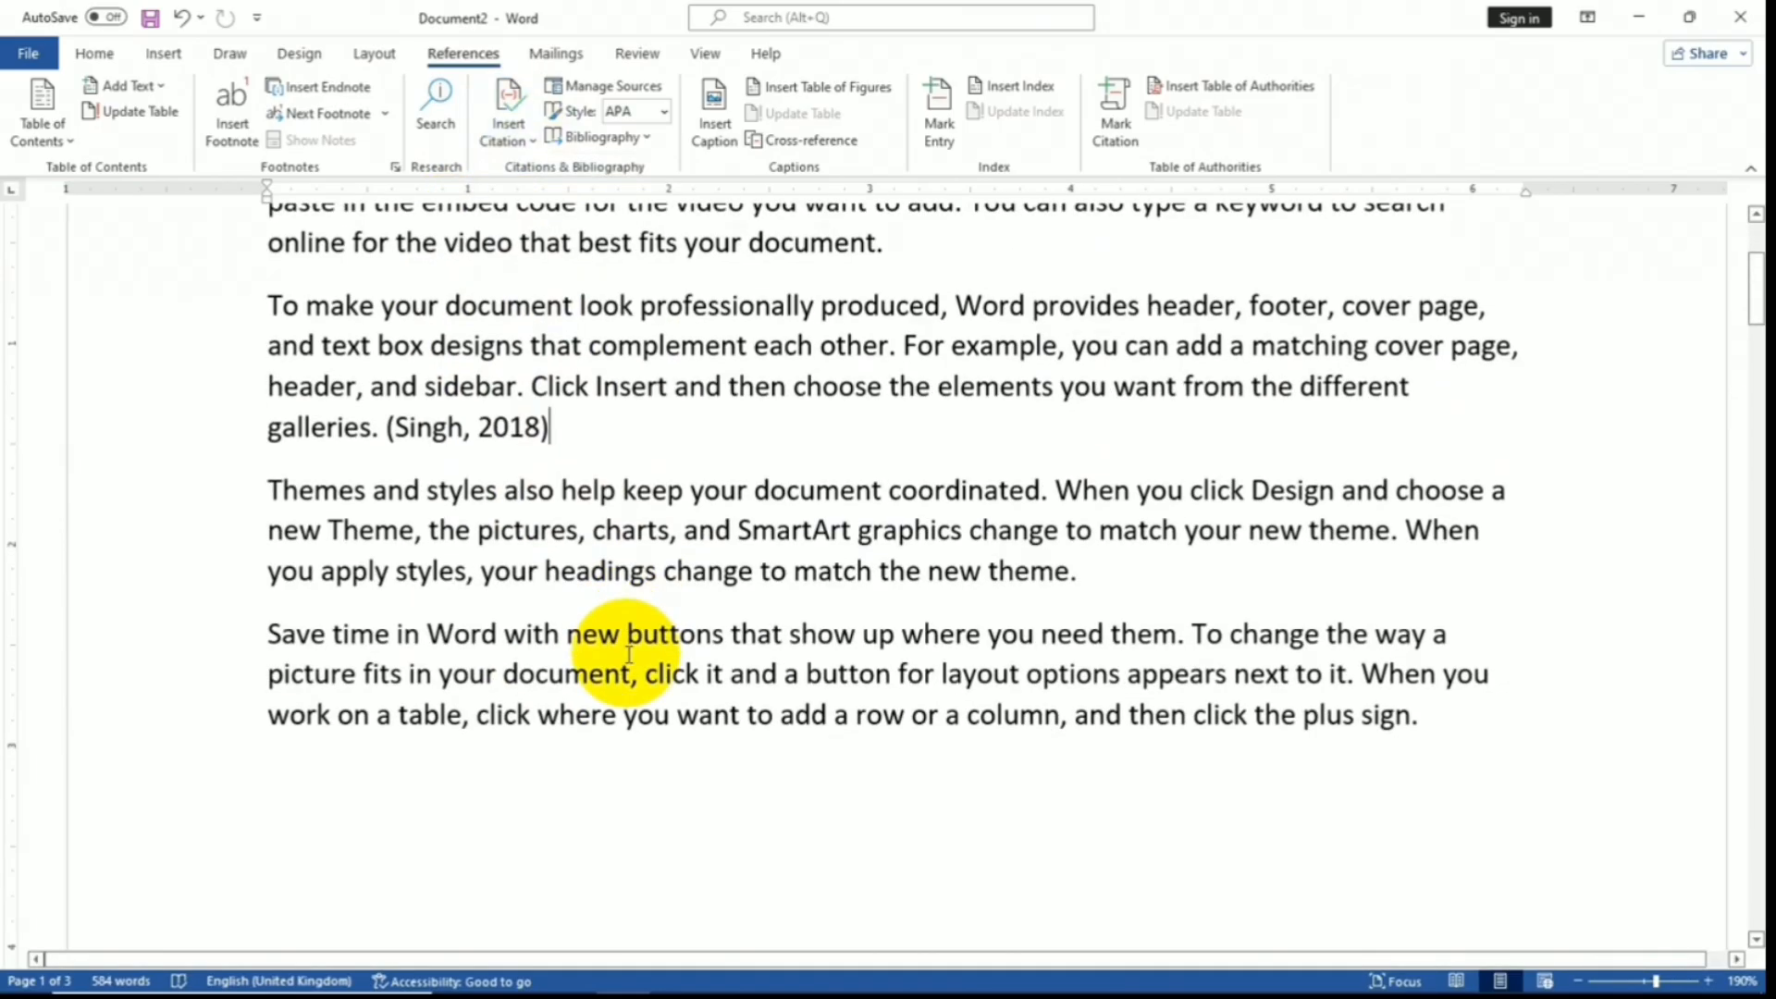
scroll(624, 663, "down", 10)
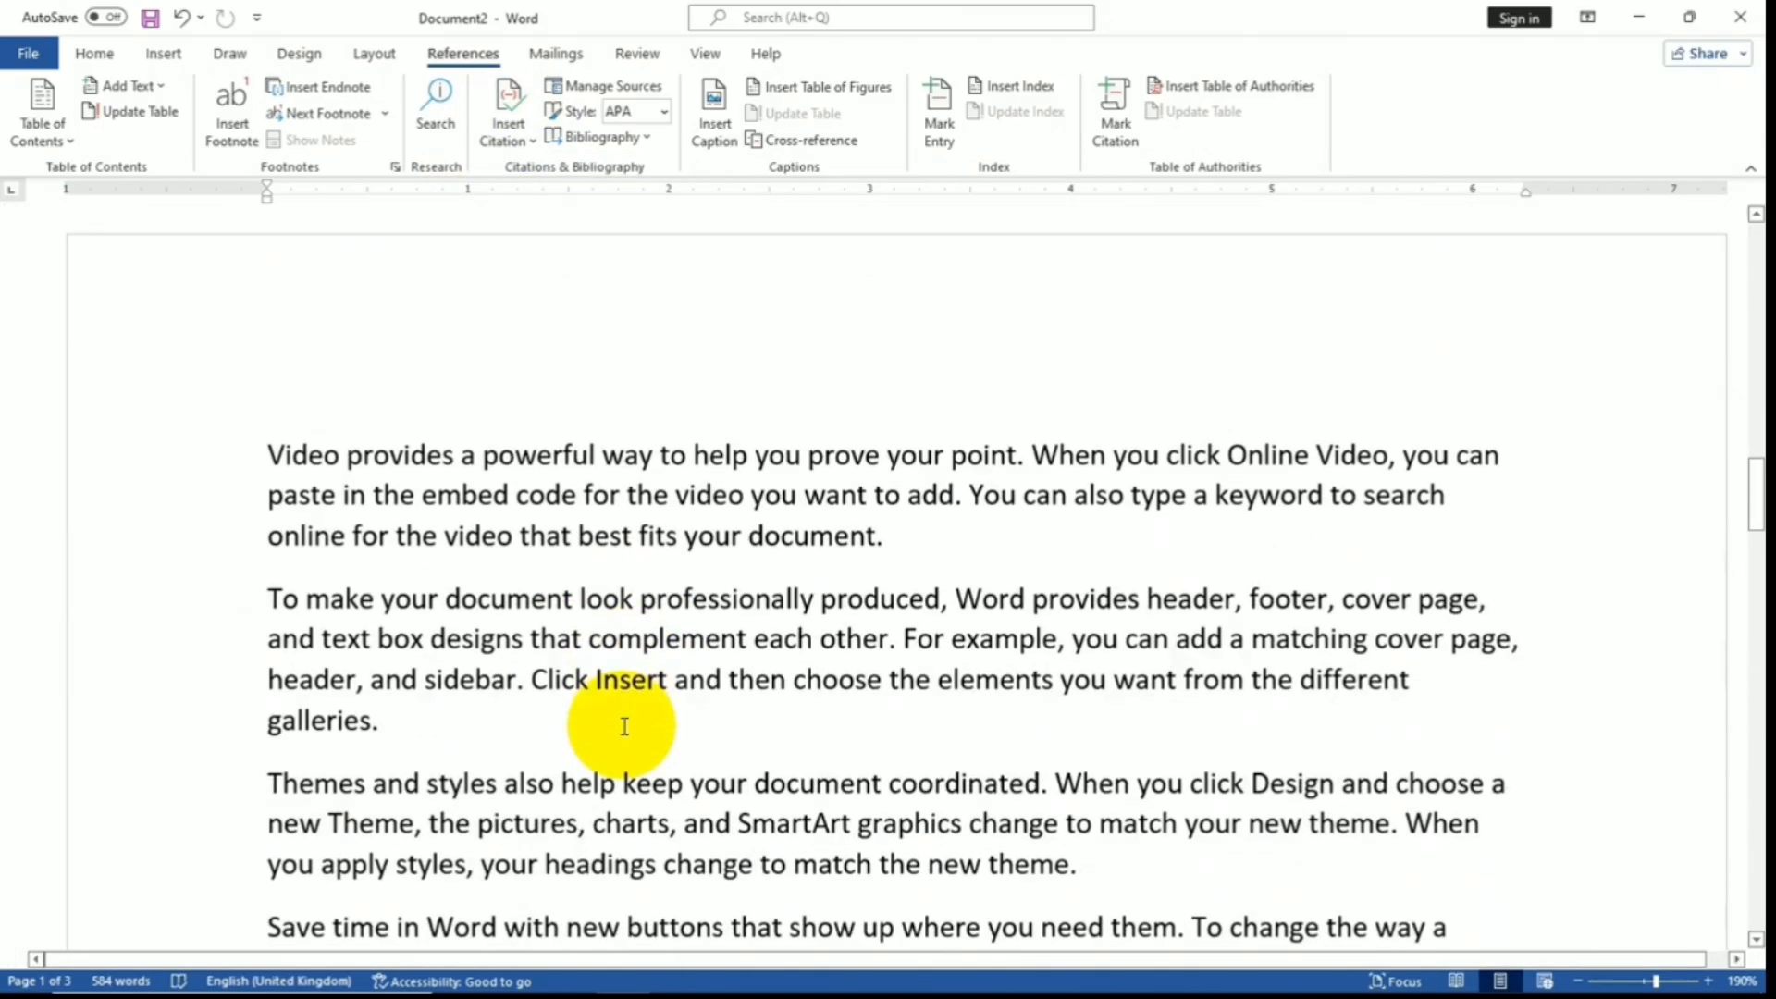
left_click(412, 620)
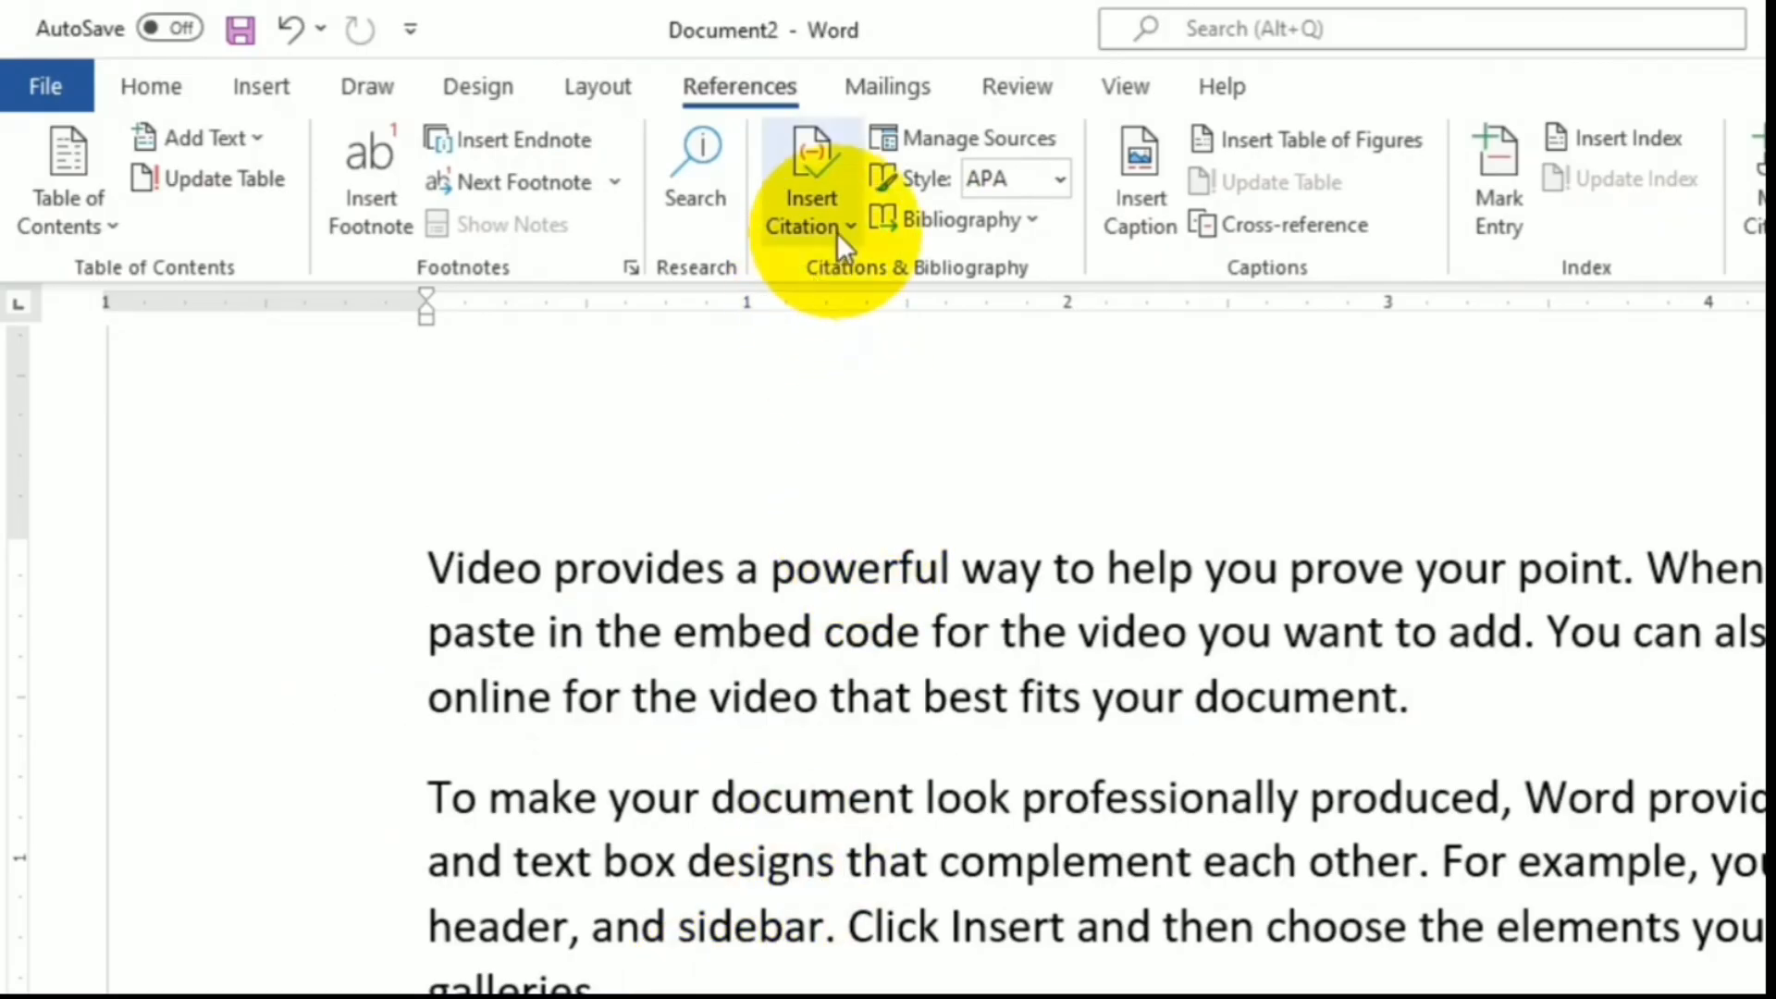
- Add a new source via Insert Citation, set its type to Web site, and enter the author's name
left_click(836, 231)
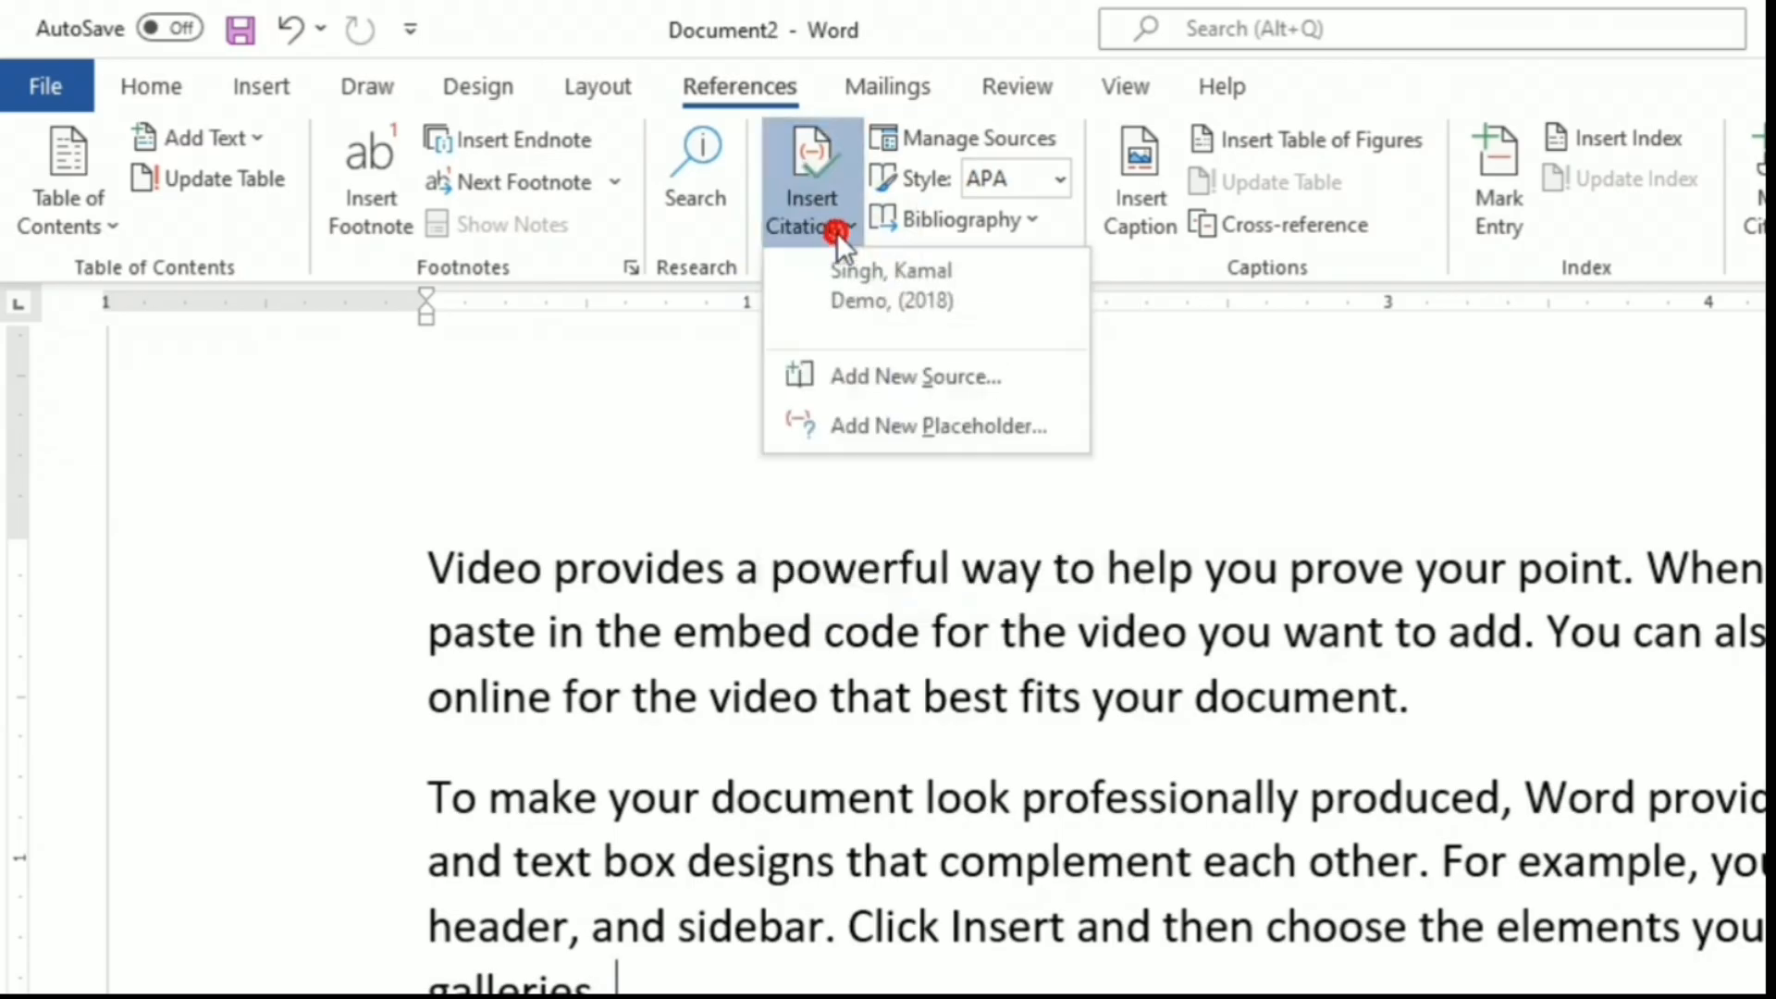
left_click(855, 377)
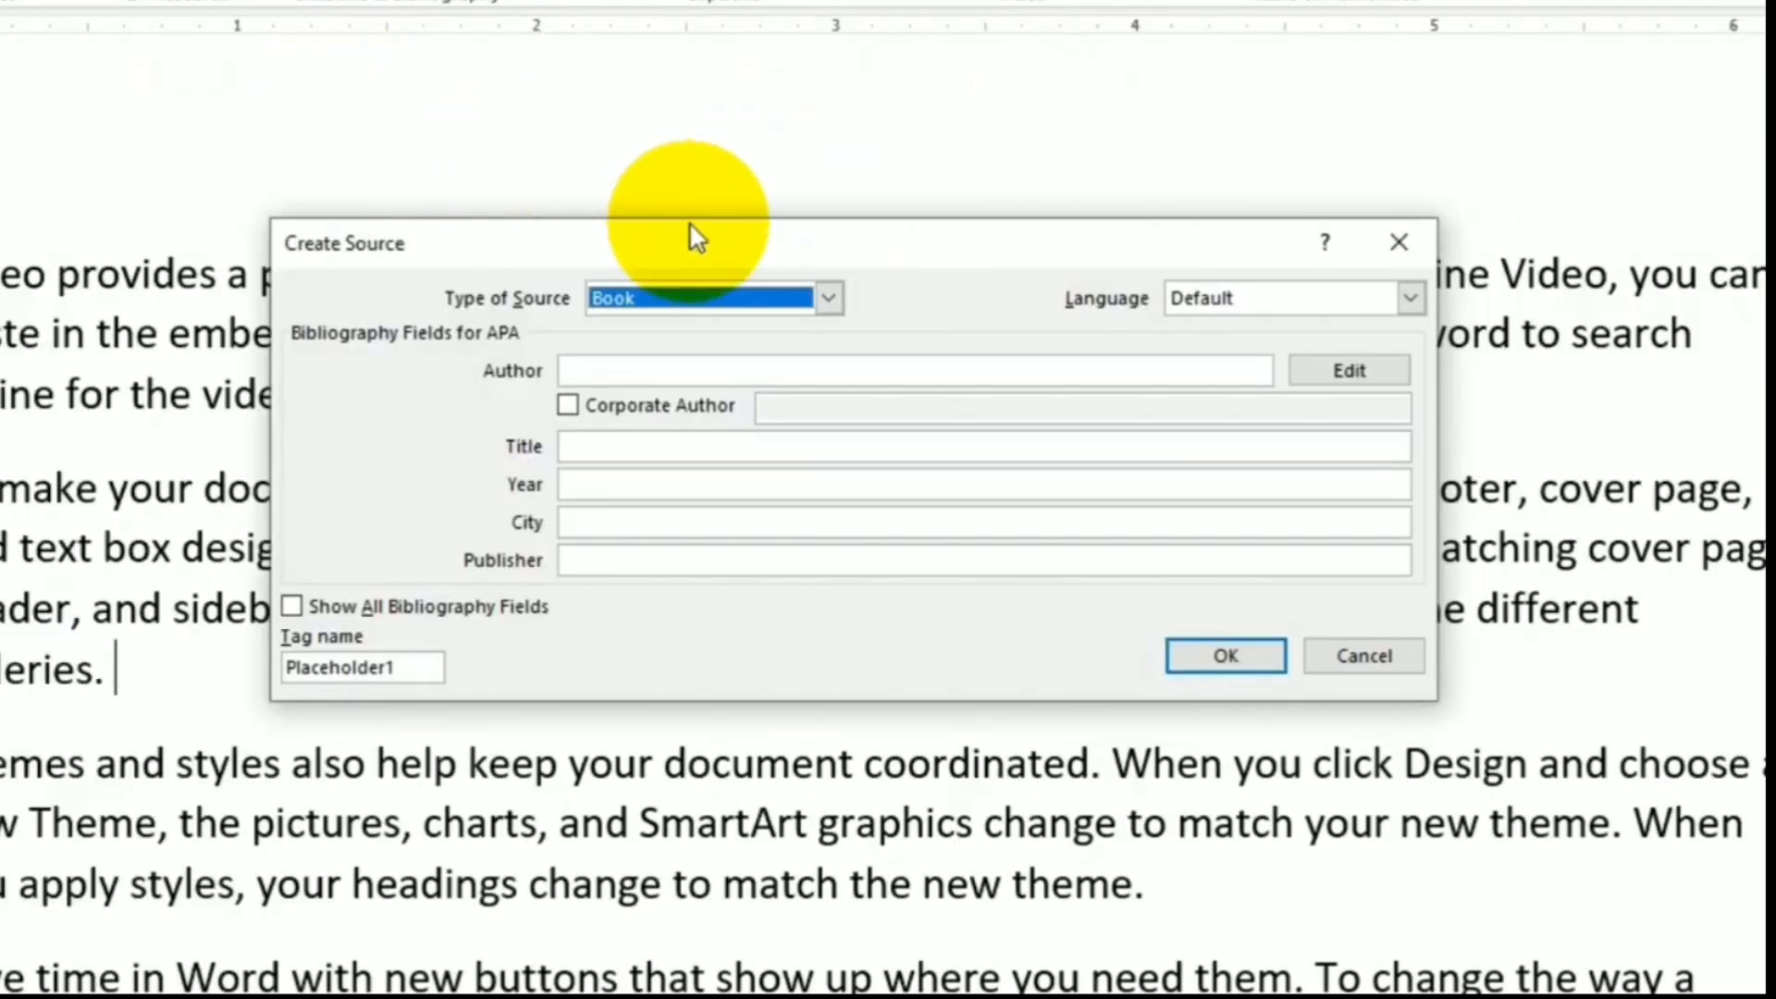
left_click(840, 302)
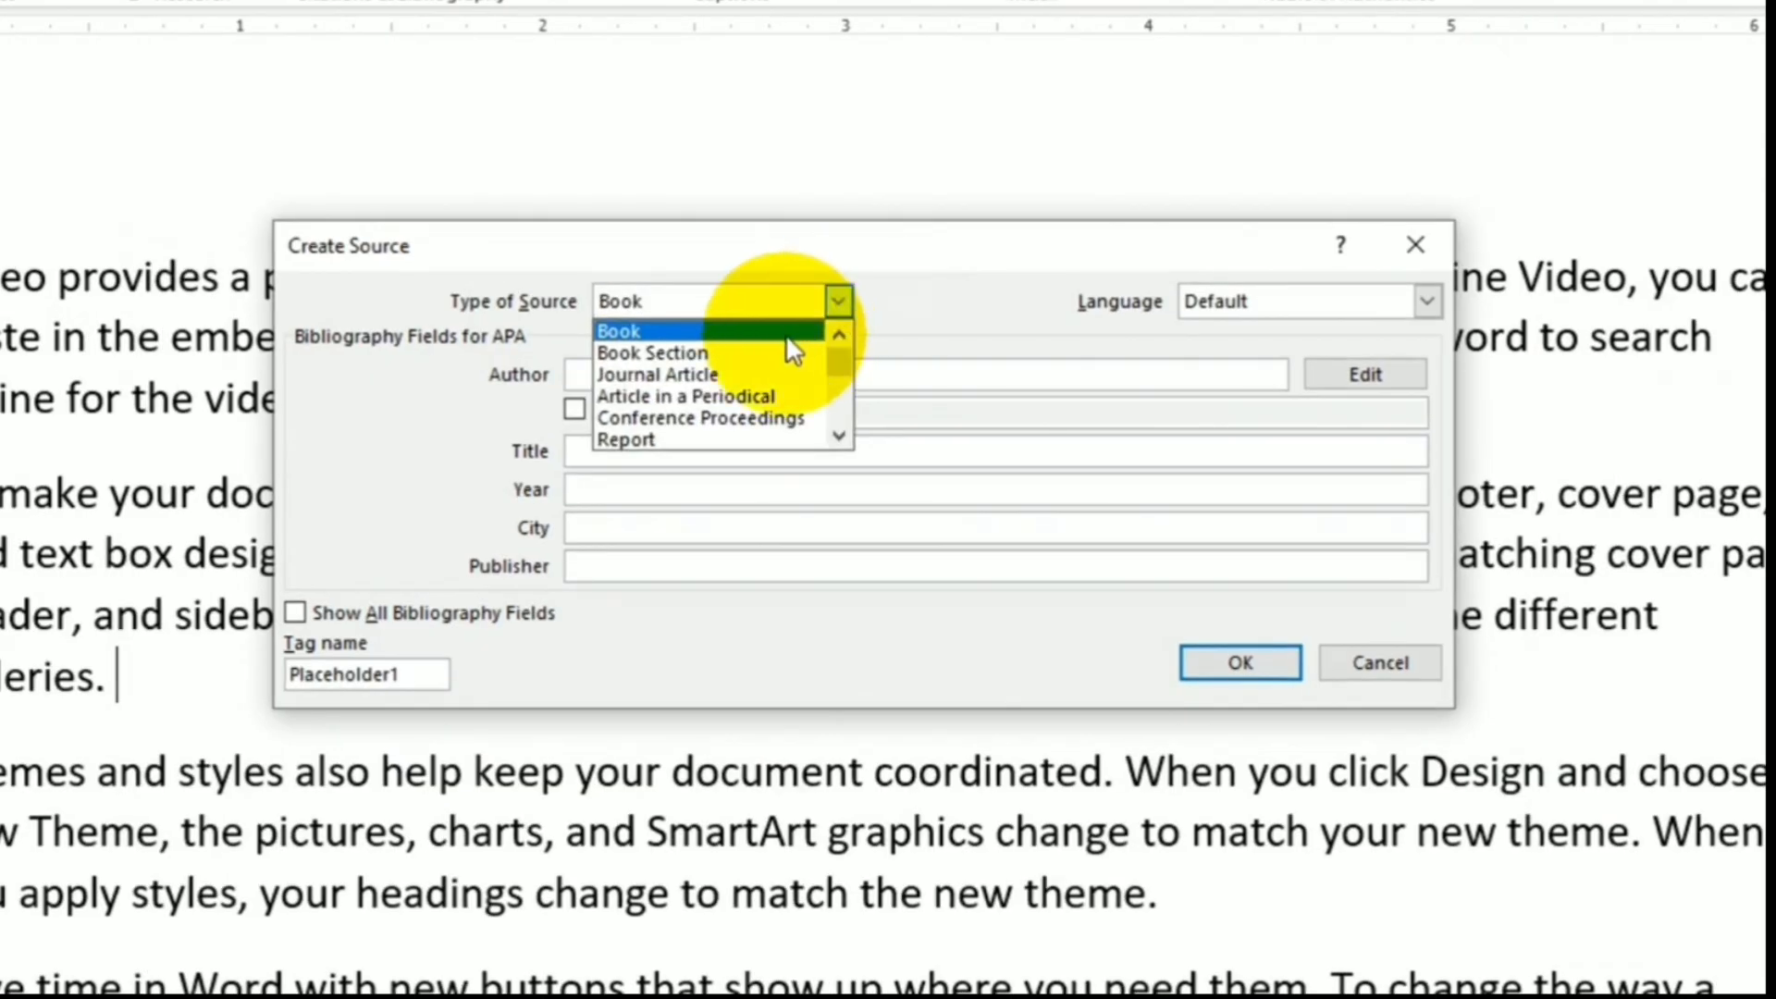
scroll(684, 384, "down", 1)
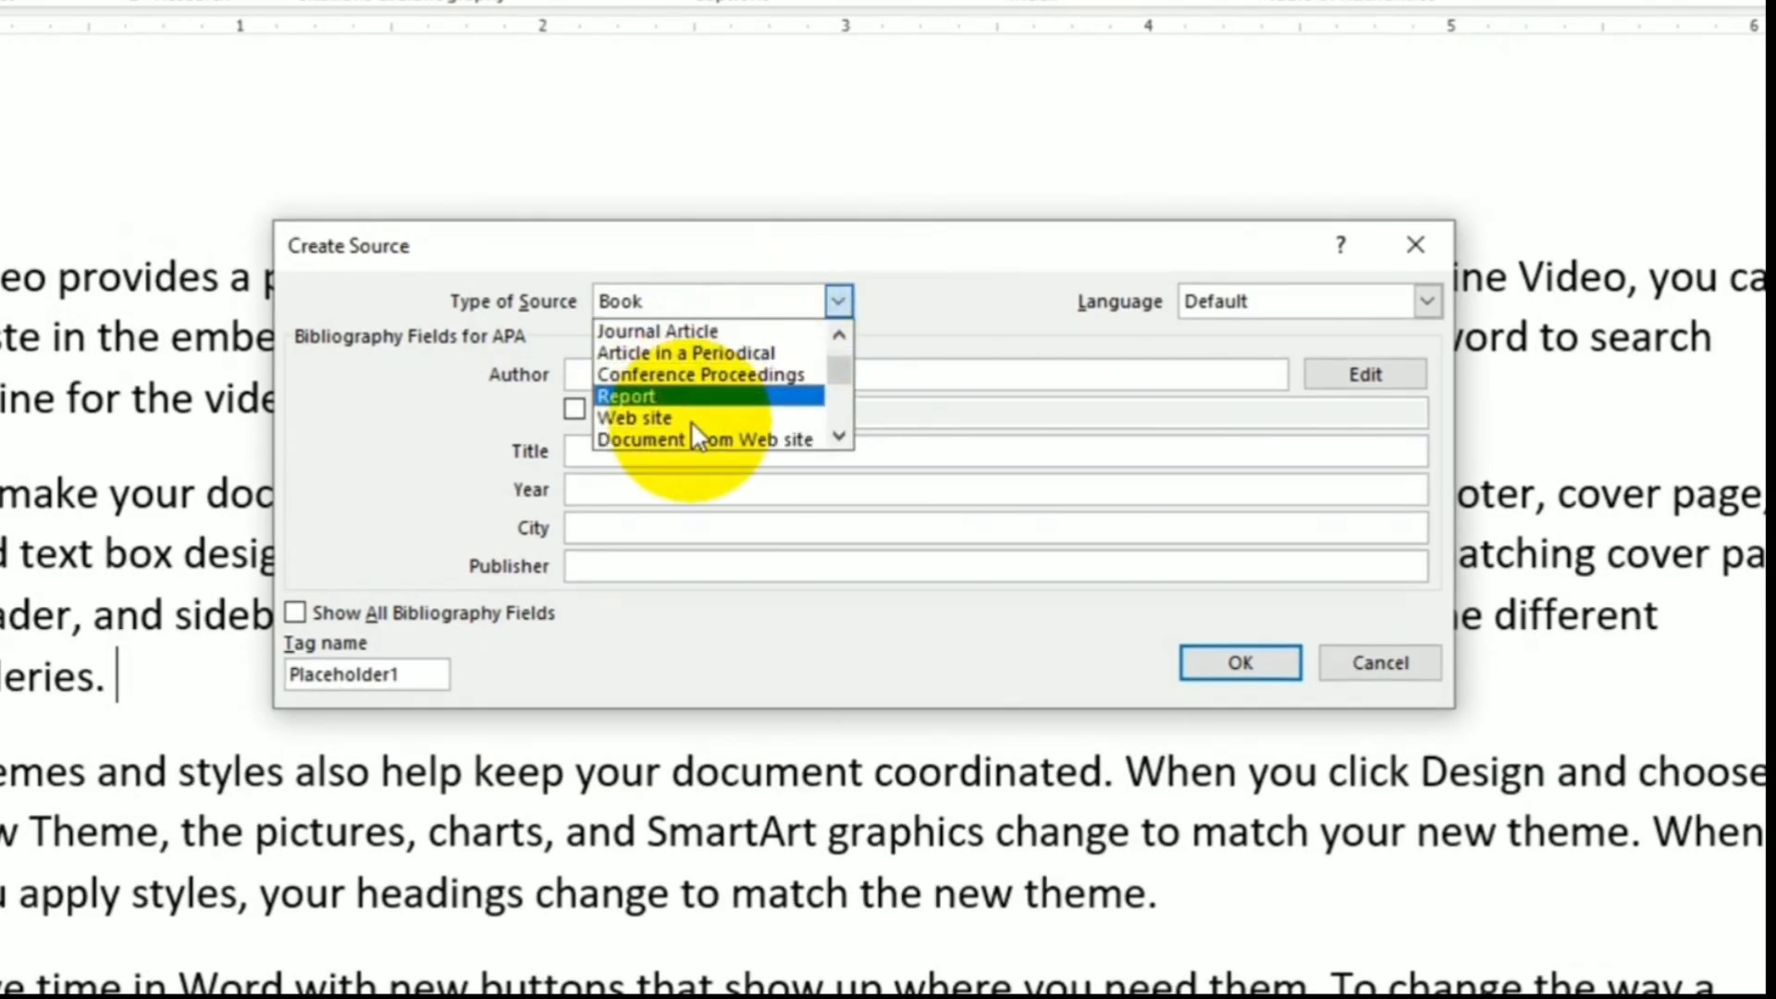
left_click(668, 422)
left_click(706, 375)
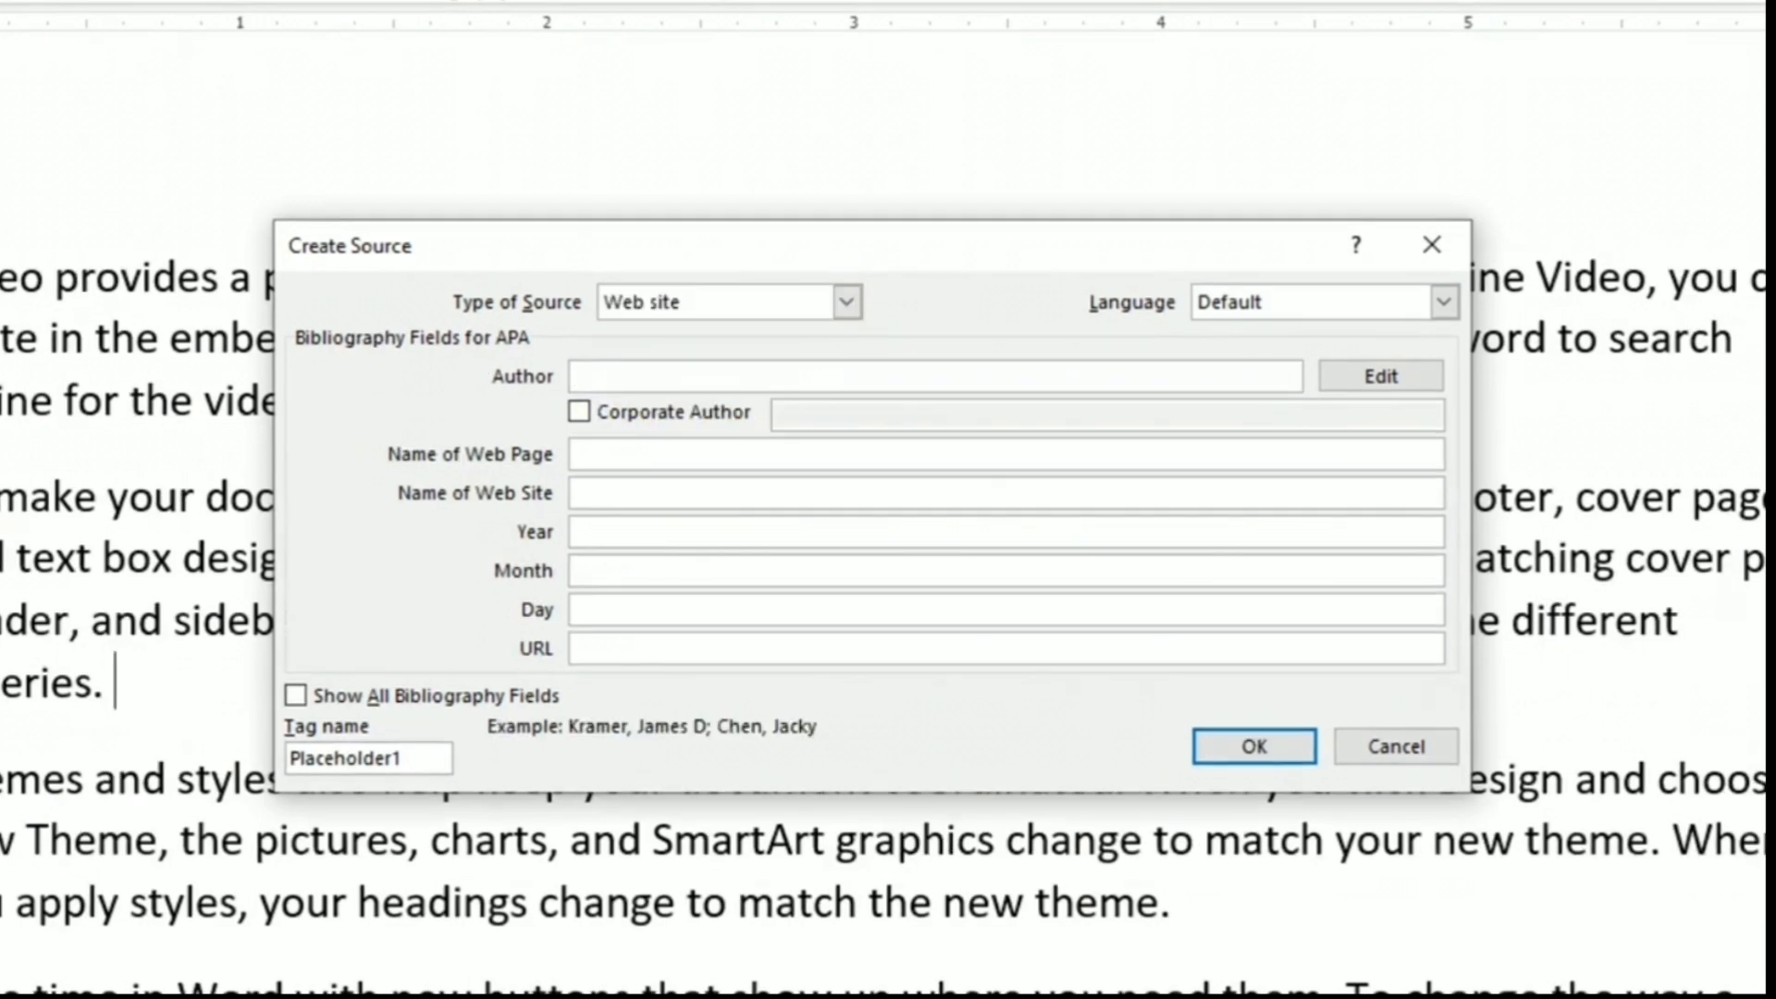
type("KK")
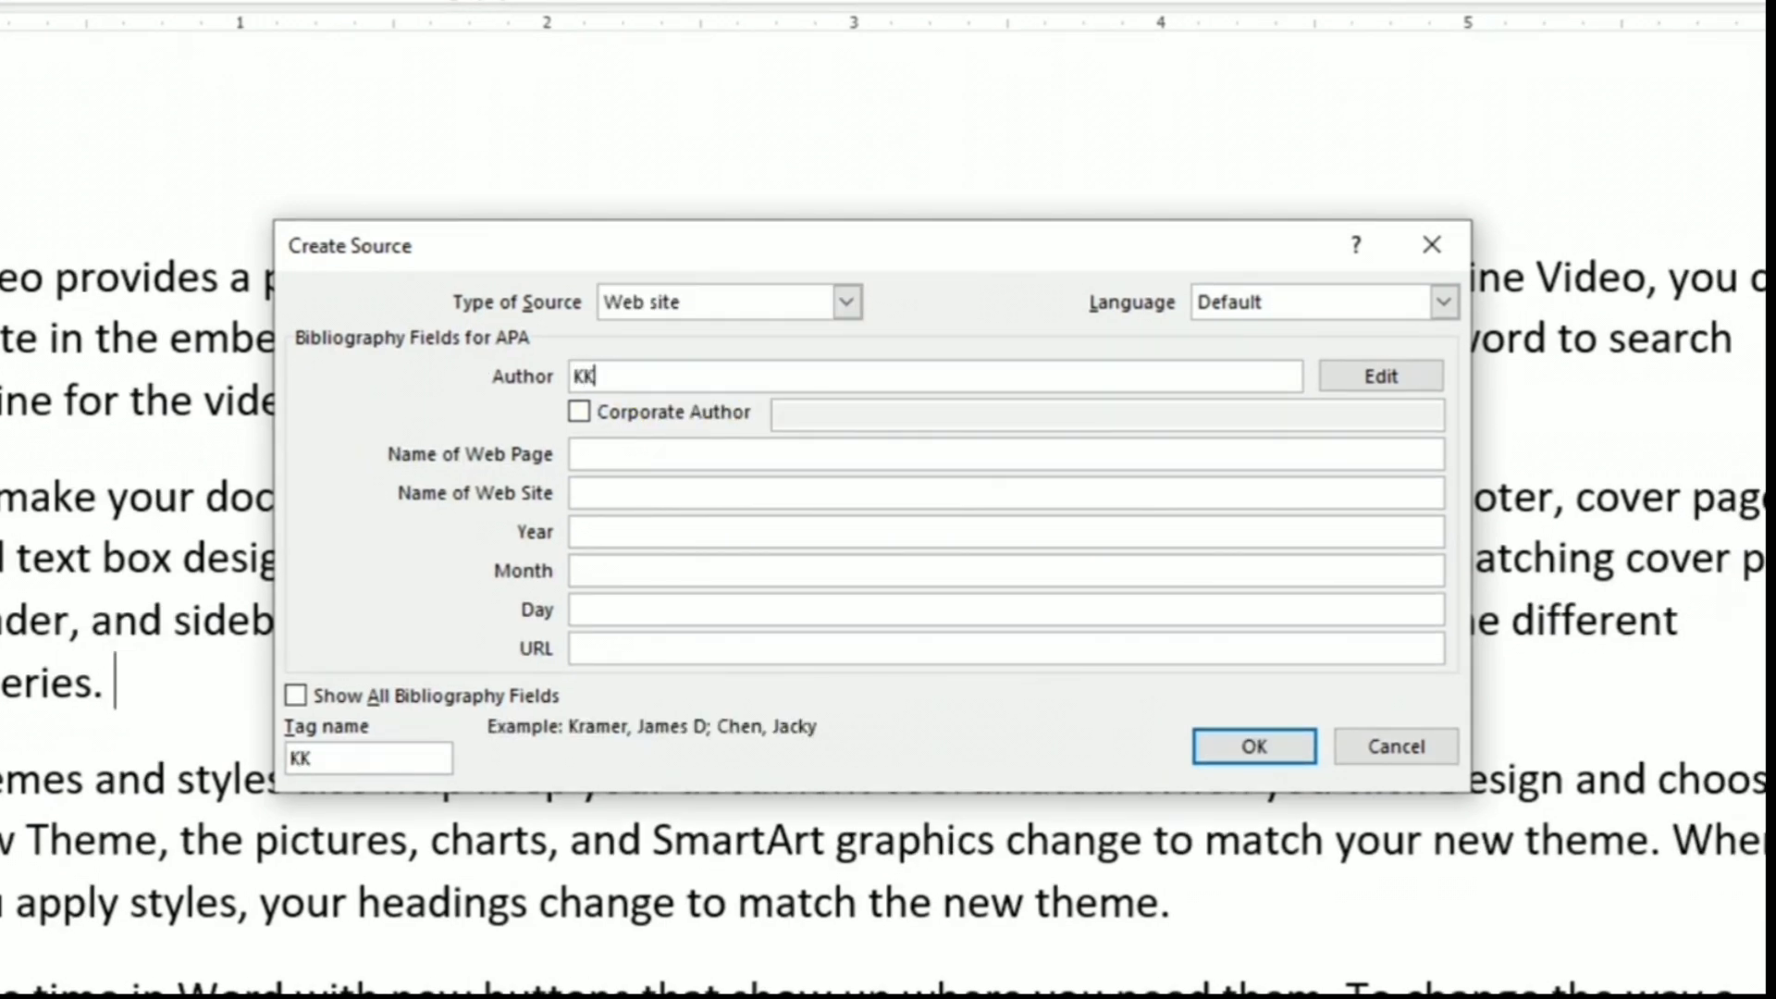
left_click(680, 453)
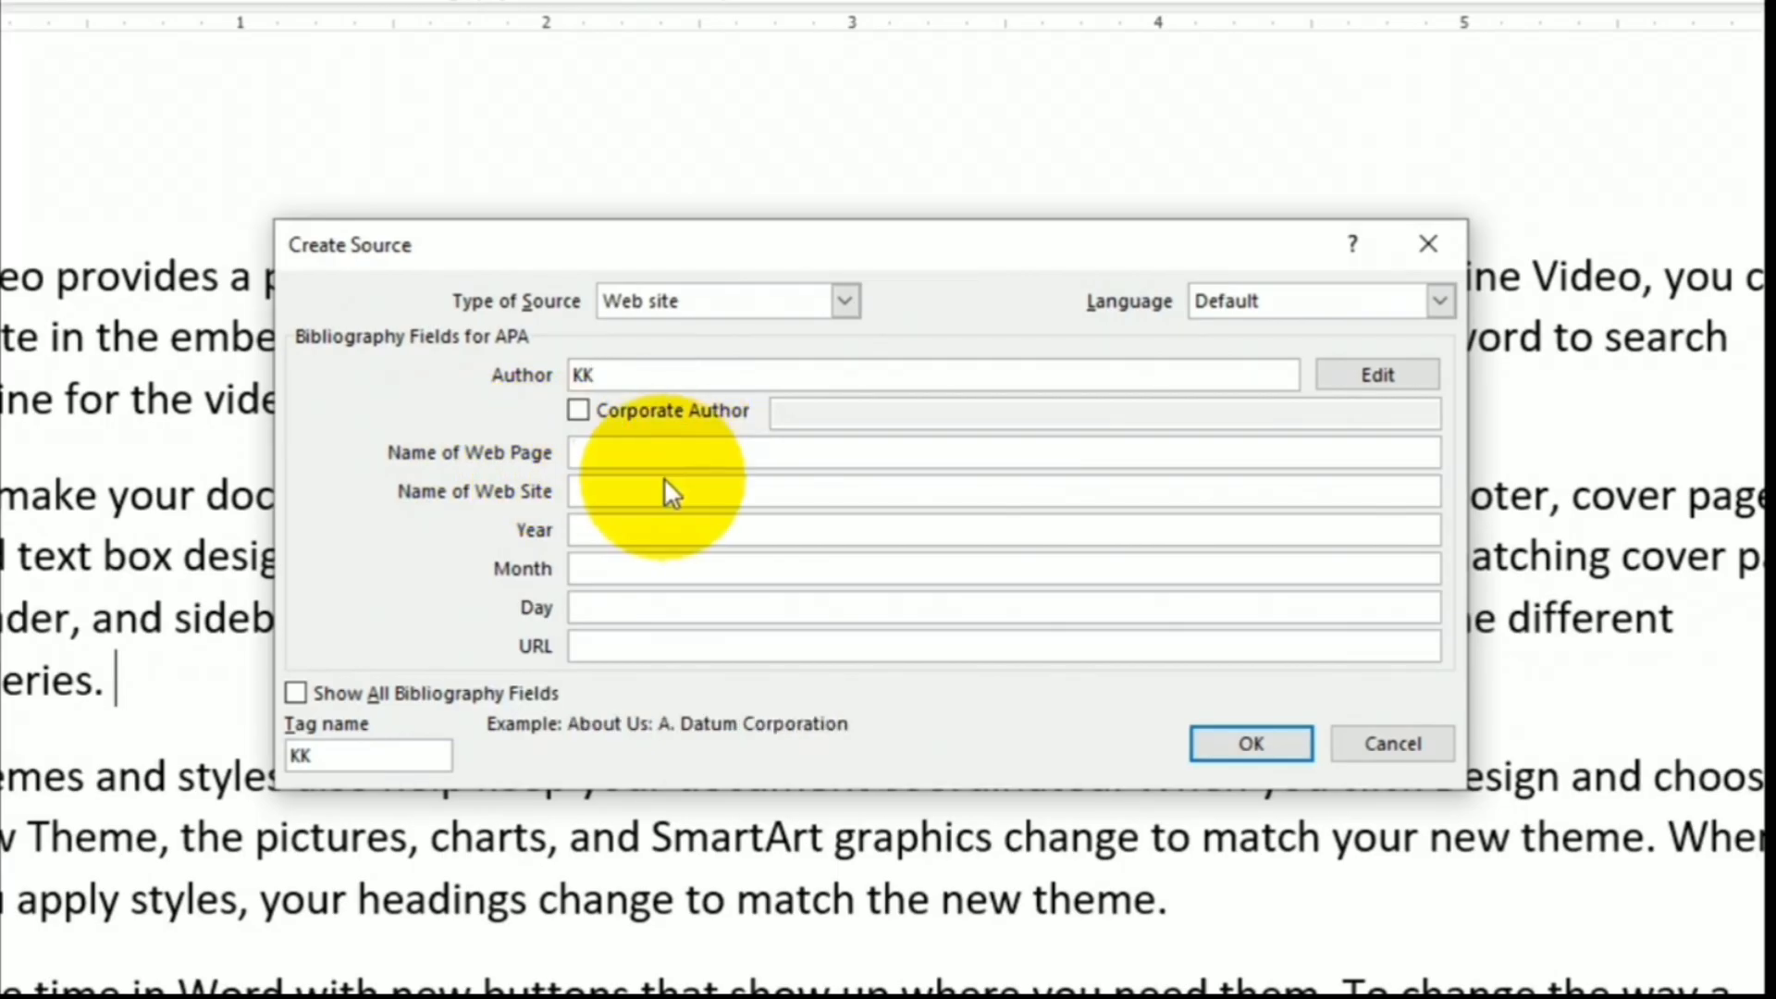
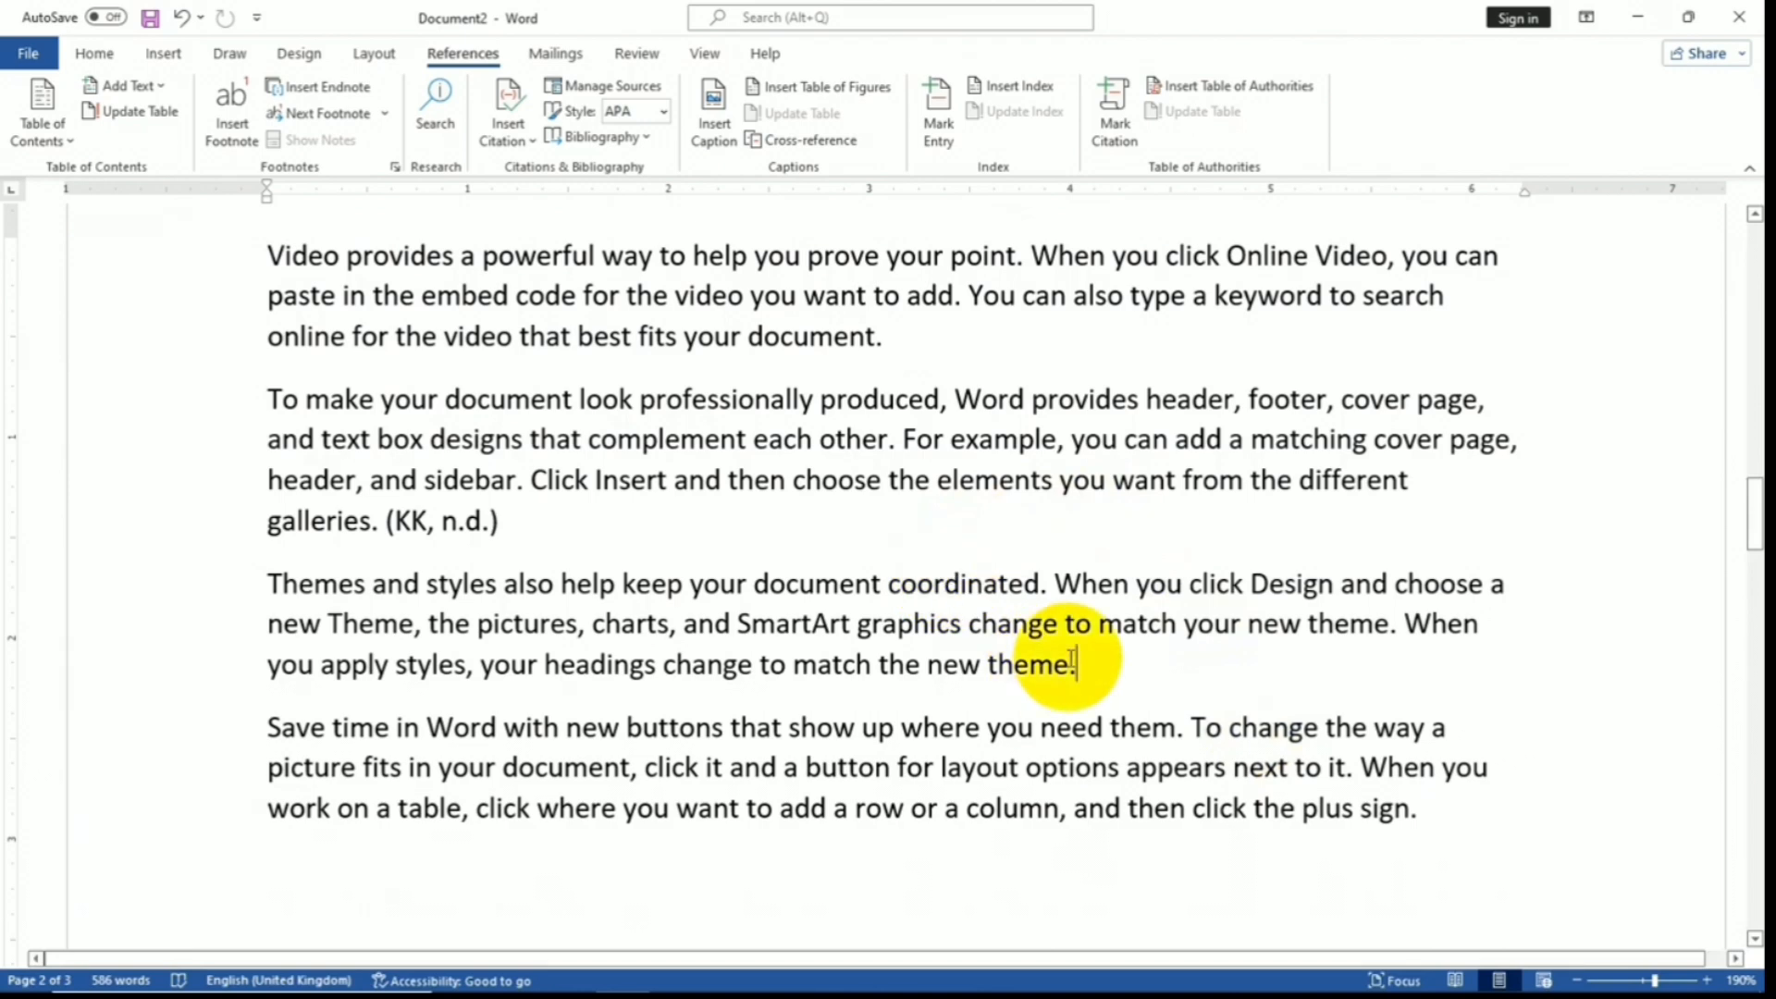
- Scroll Document2 down to the last paragraph on page 3
scroll(1062, 665, "down", 7)
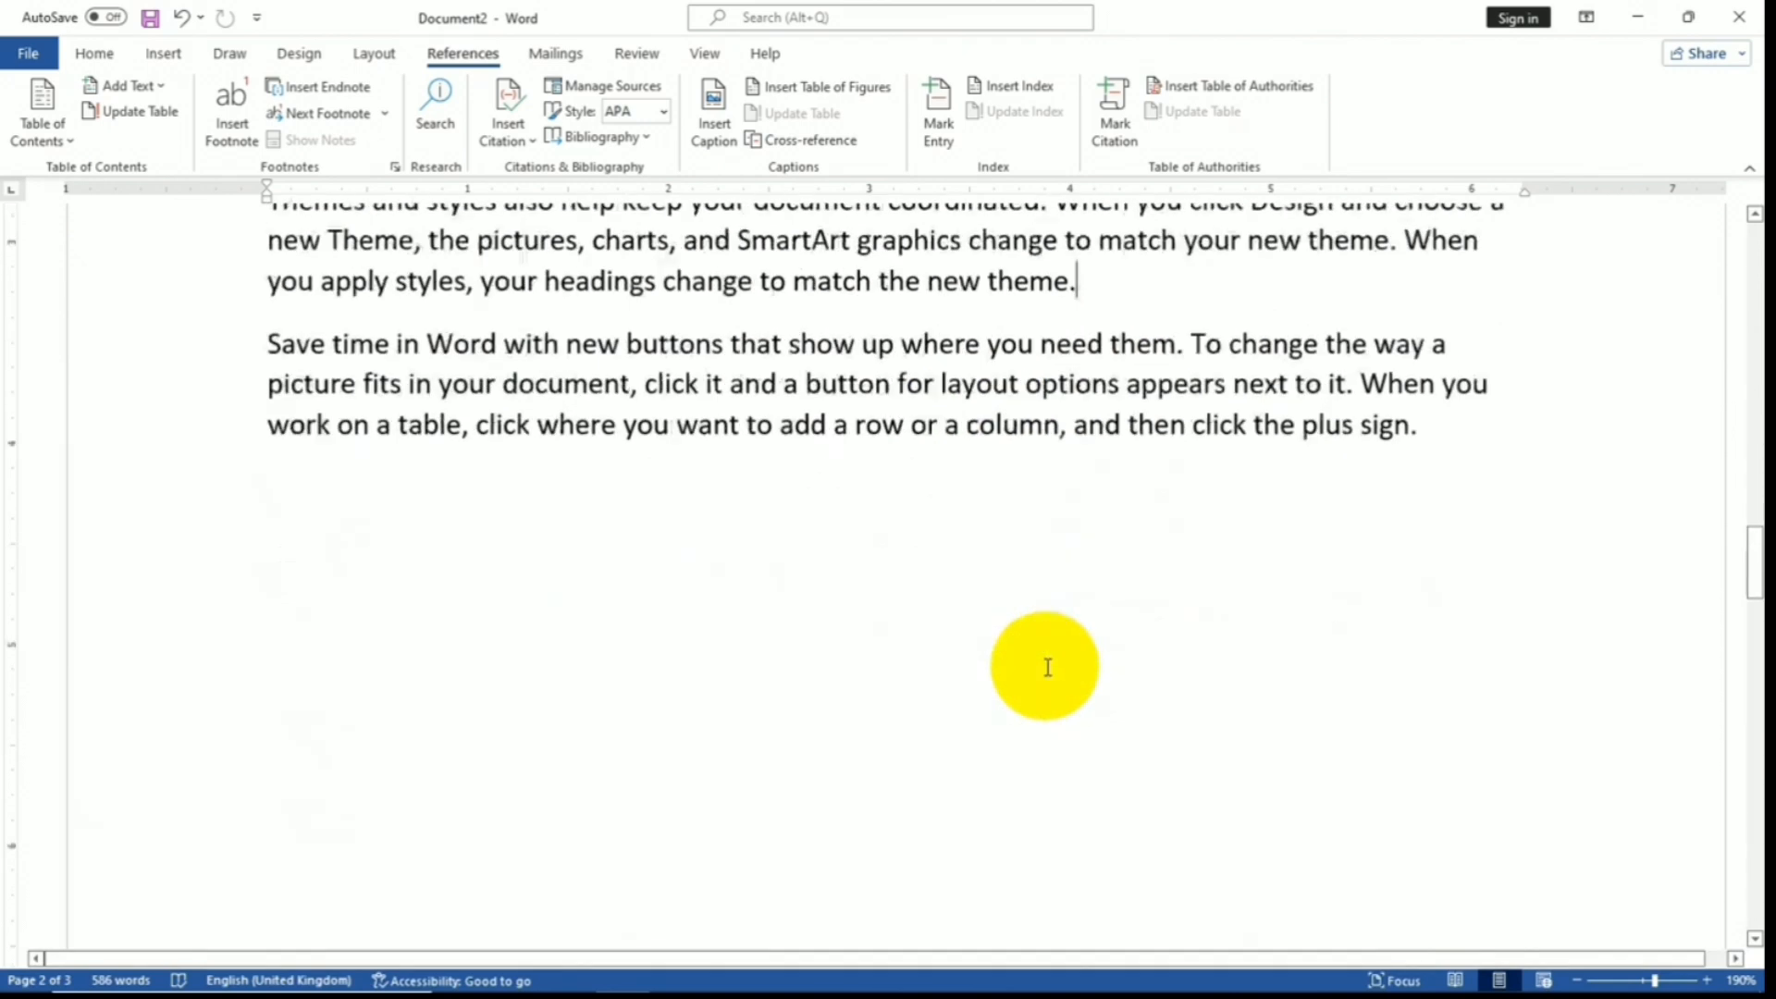
scroll(425, 499, "down", 5)
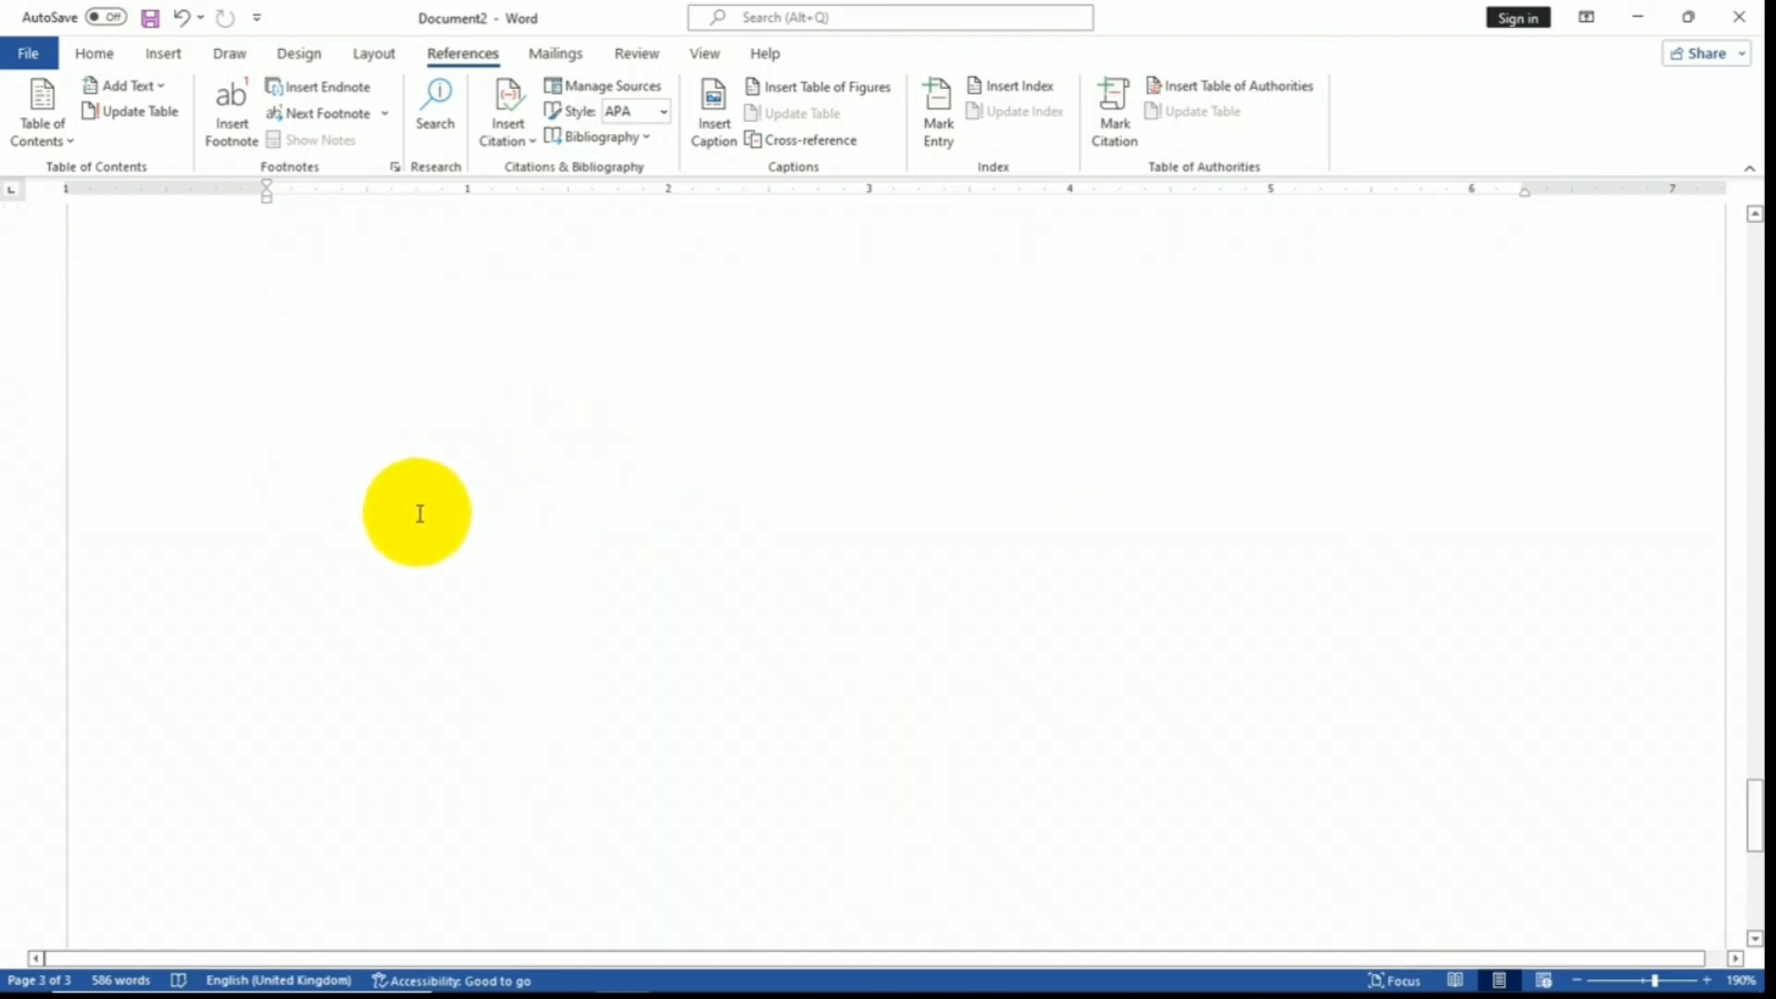
- Insert a page break after the last paragraph to start a new page 4
left_click(300, 675)
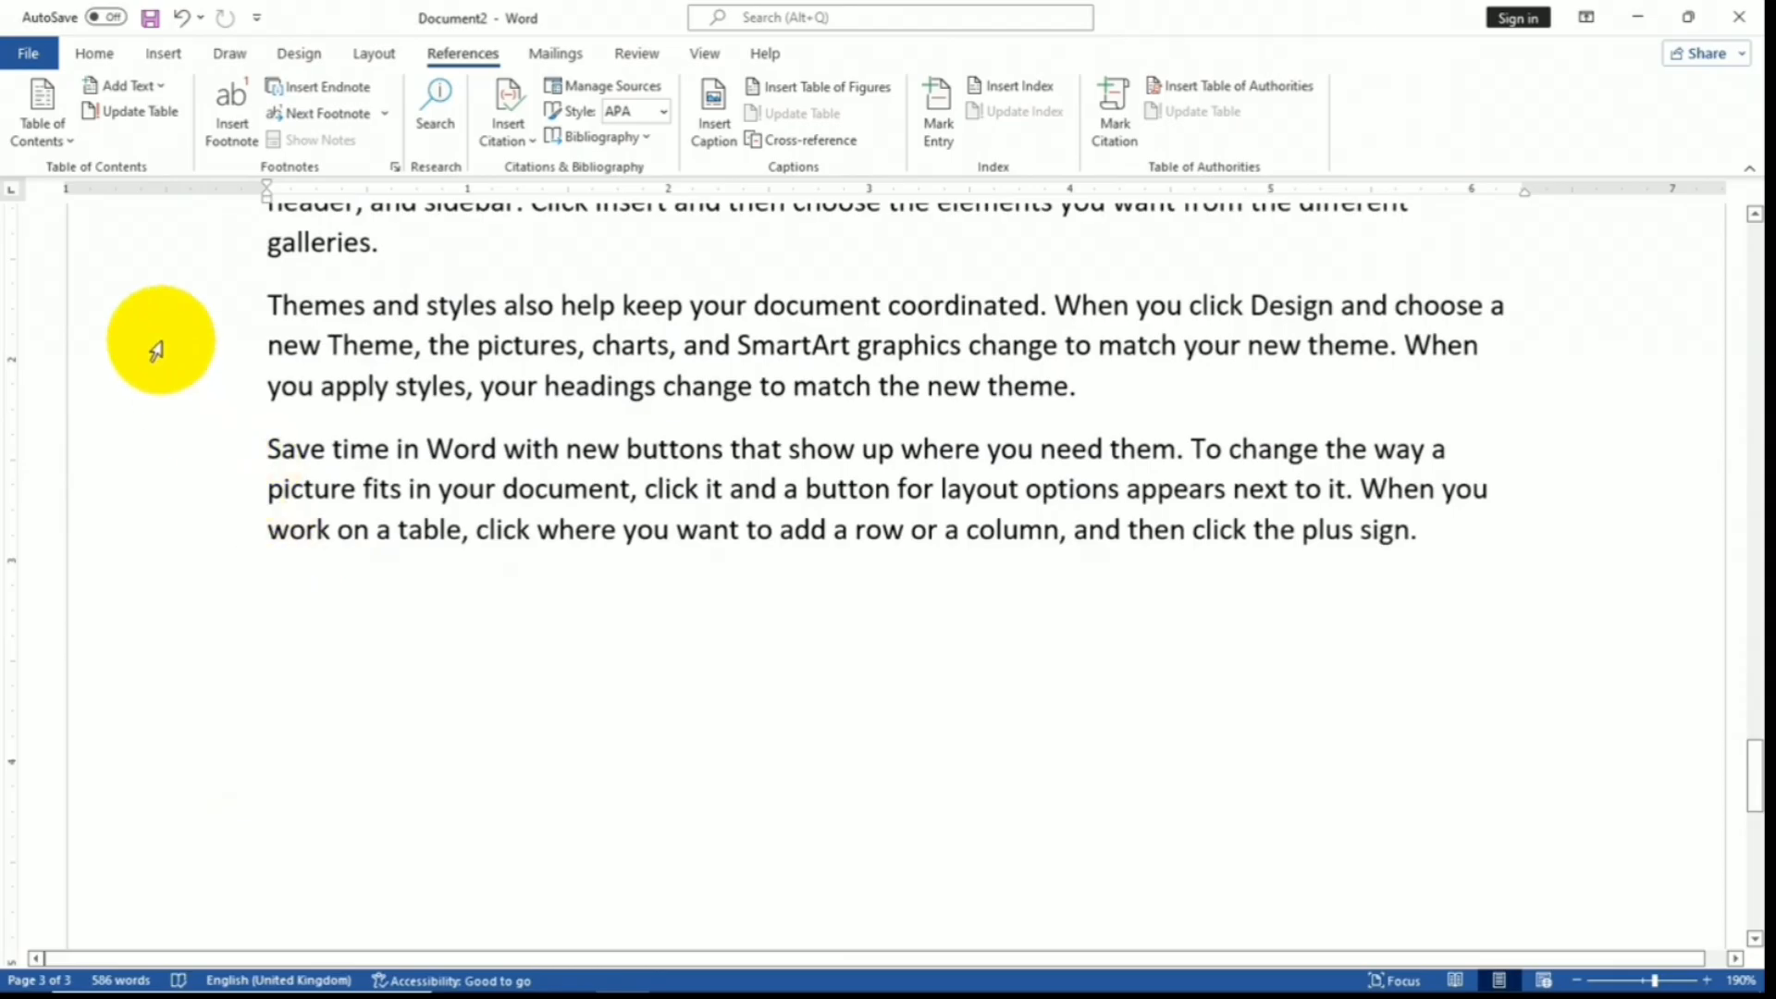
left_click(155, 58)
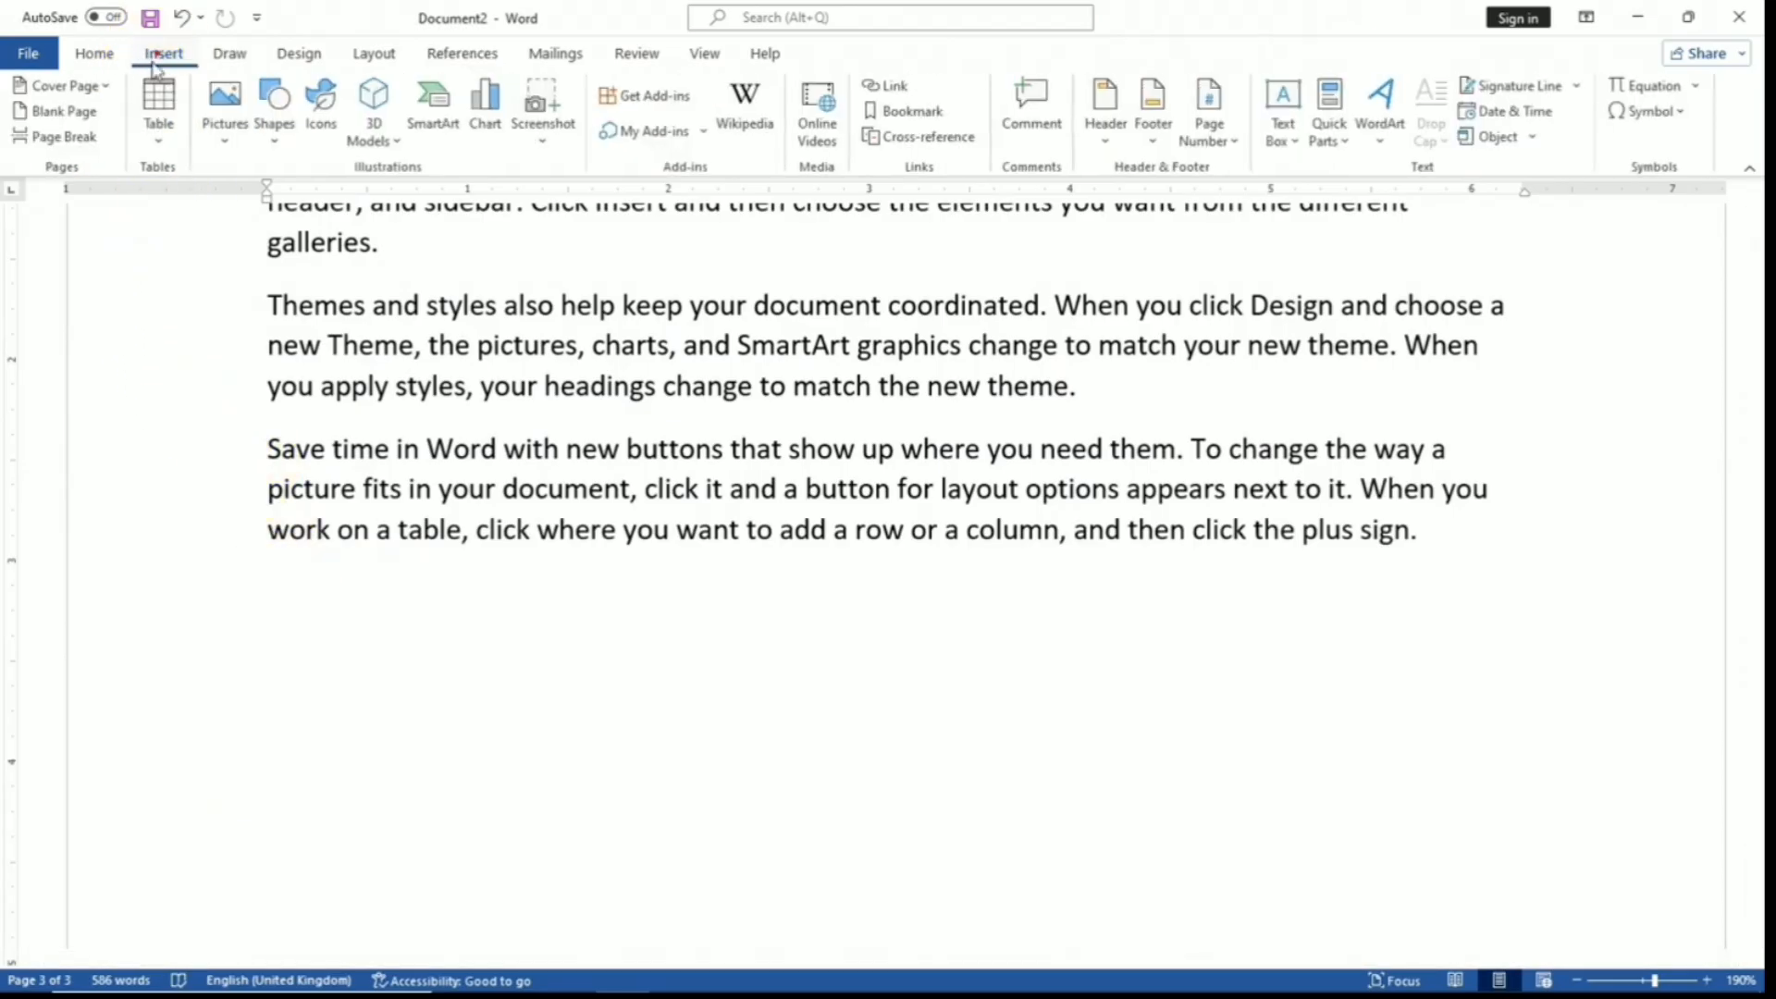
left_click(71, 132)
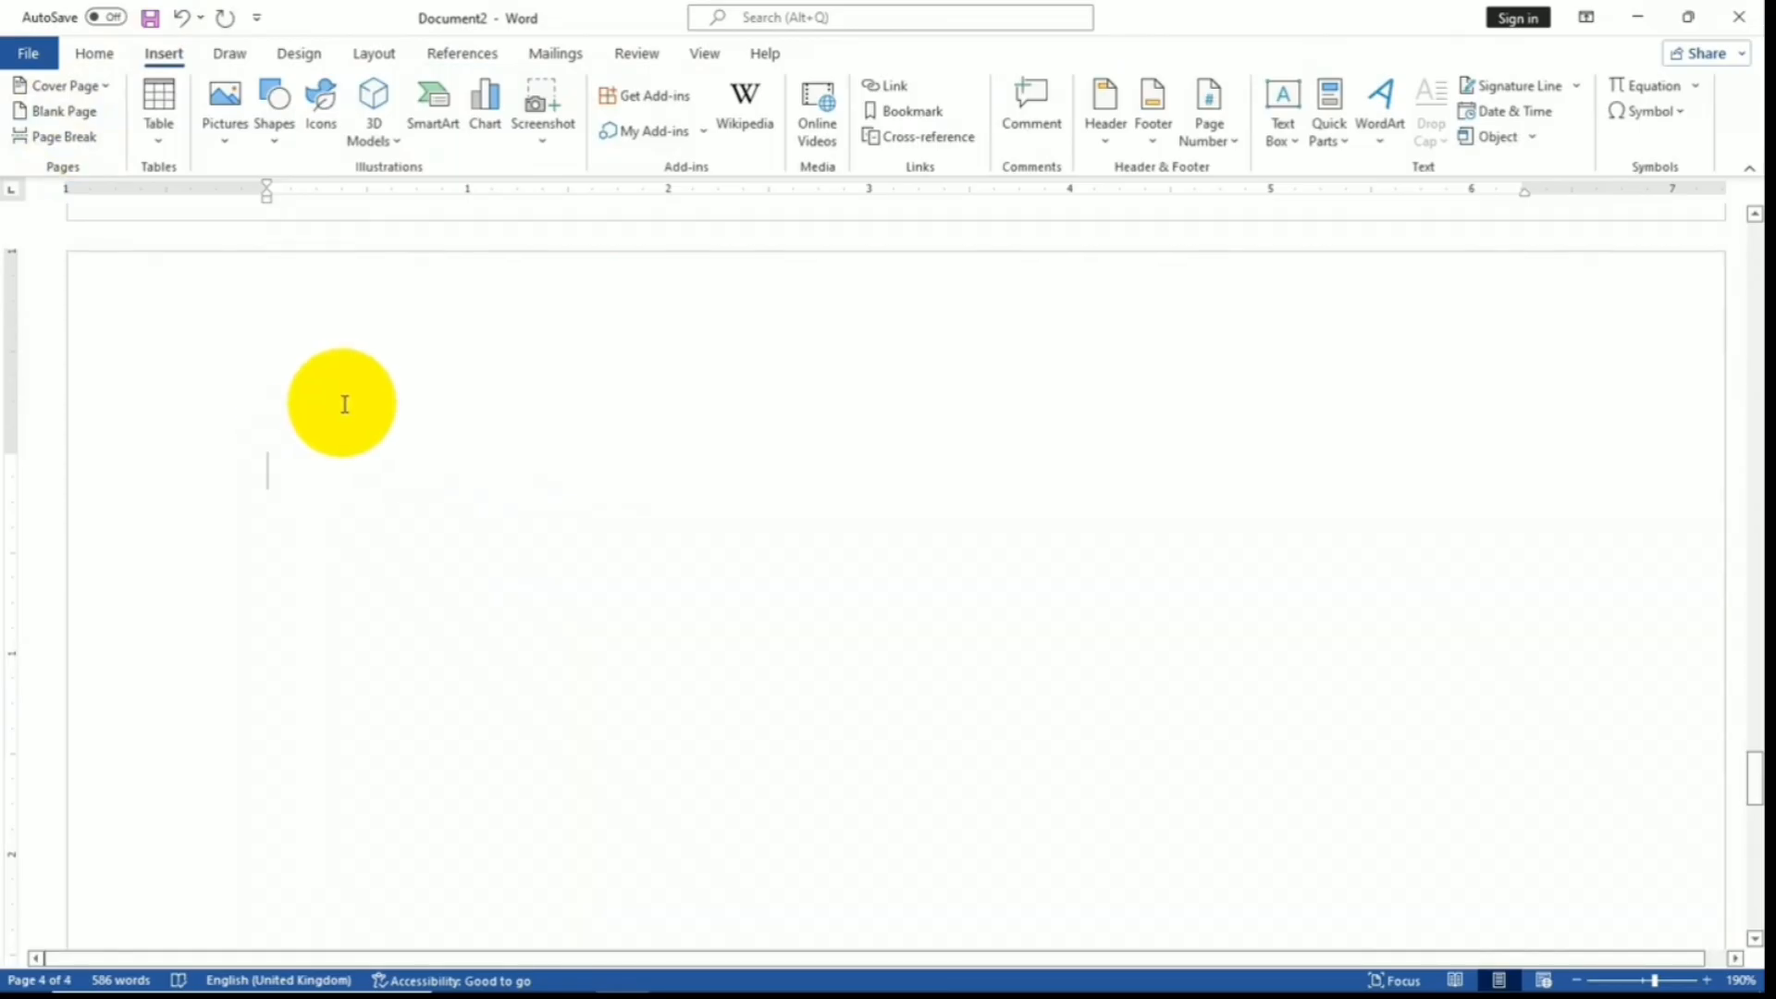
- Insert the built-in Bibliography on page 4, listing both cited sources in APA style
left_click(467, 53)
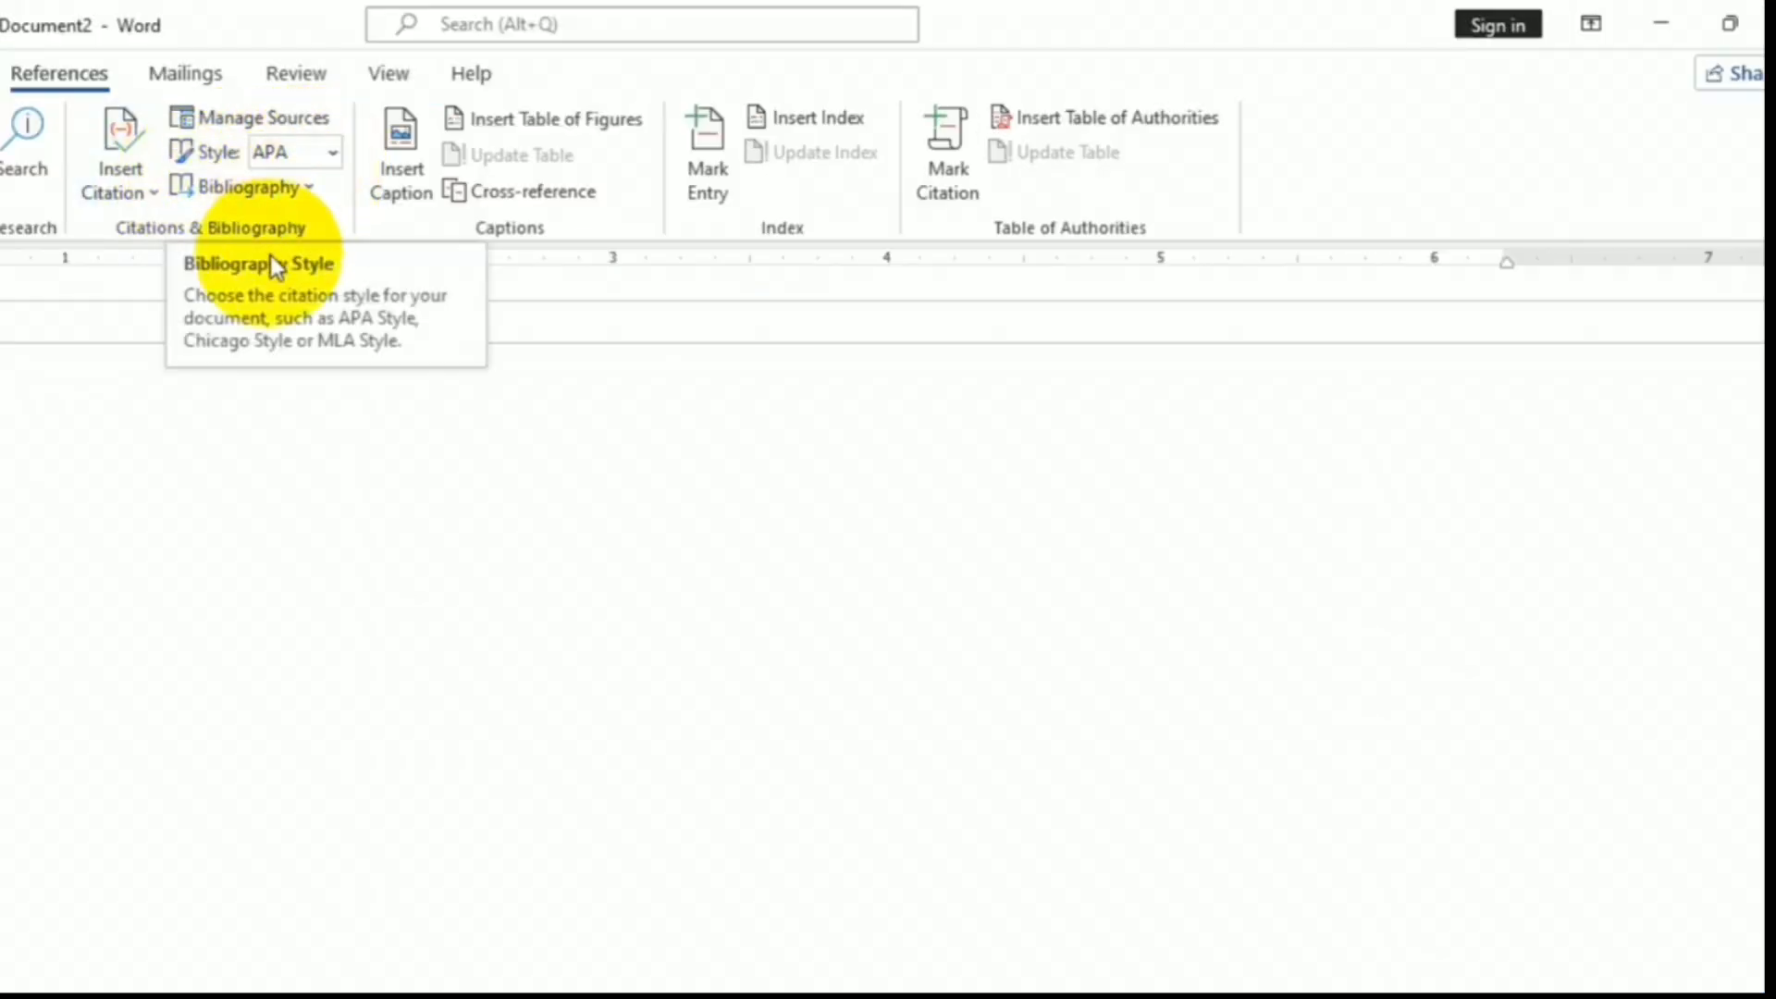
left_click(298, 193)
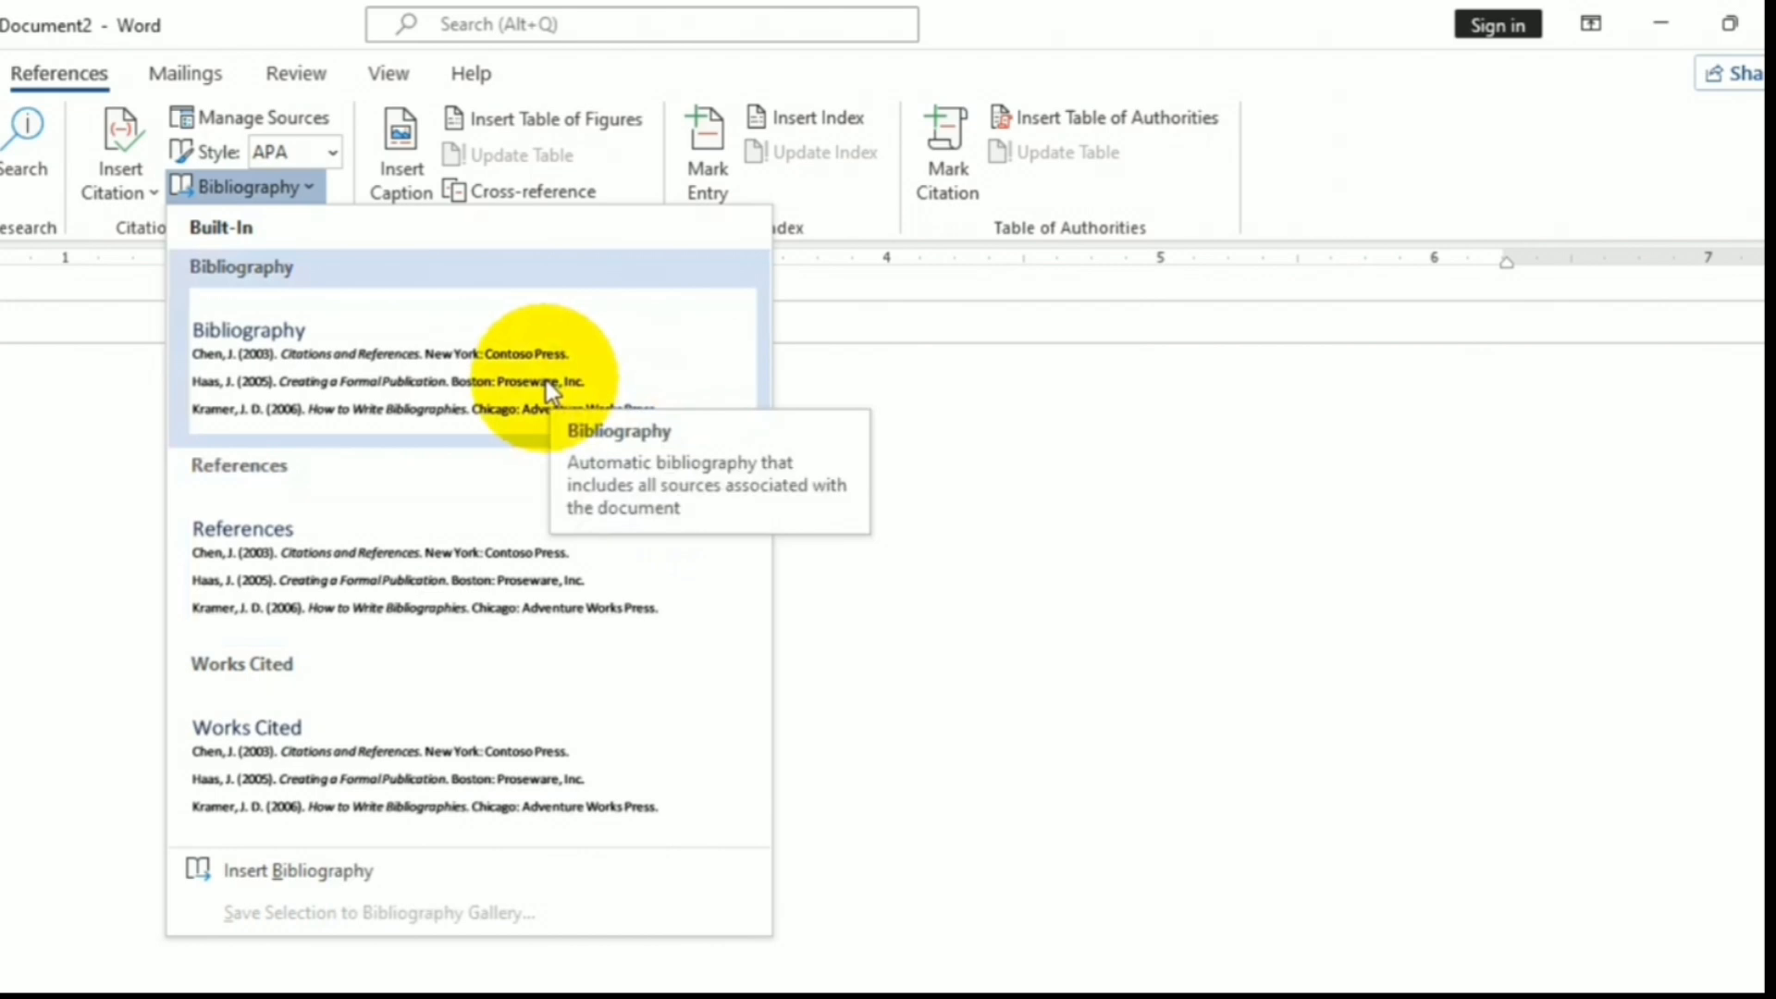
left_click(410, 398)
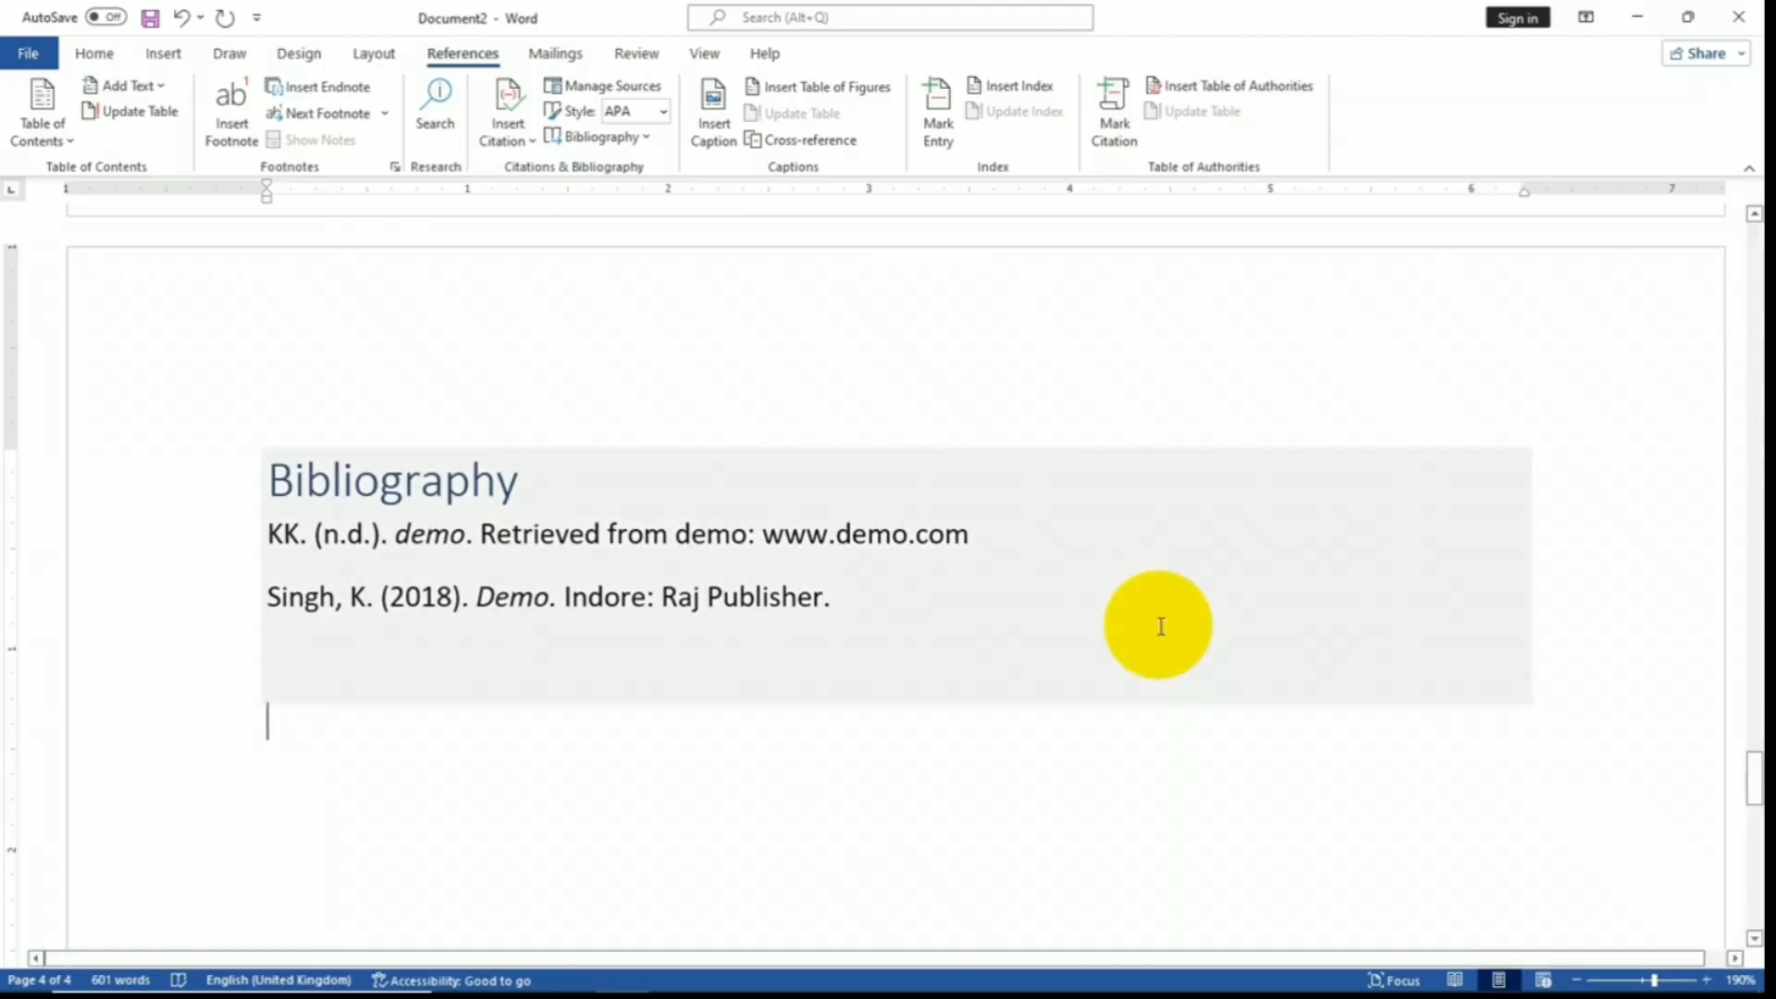
- In Manage Sources, delete the KK demo web-page source and close the source manager
left_click(591, 96)
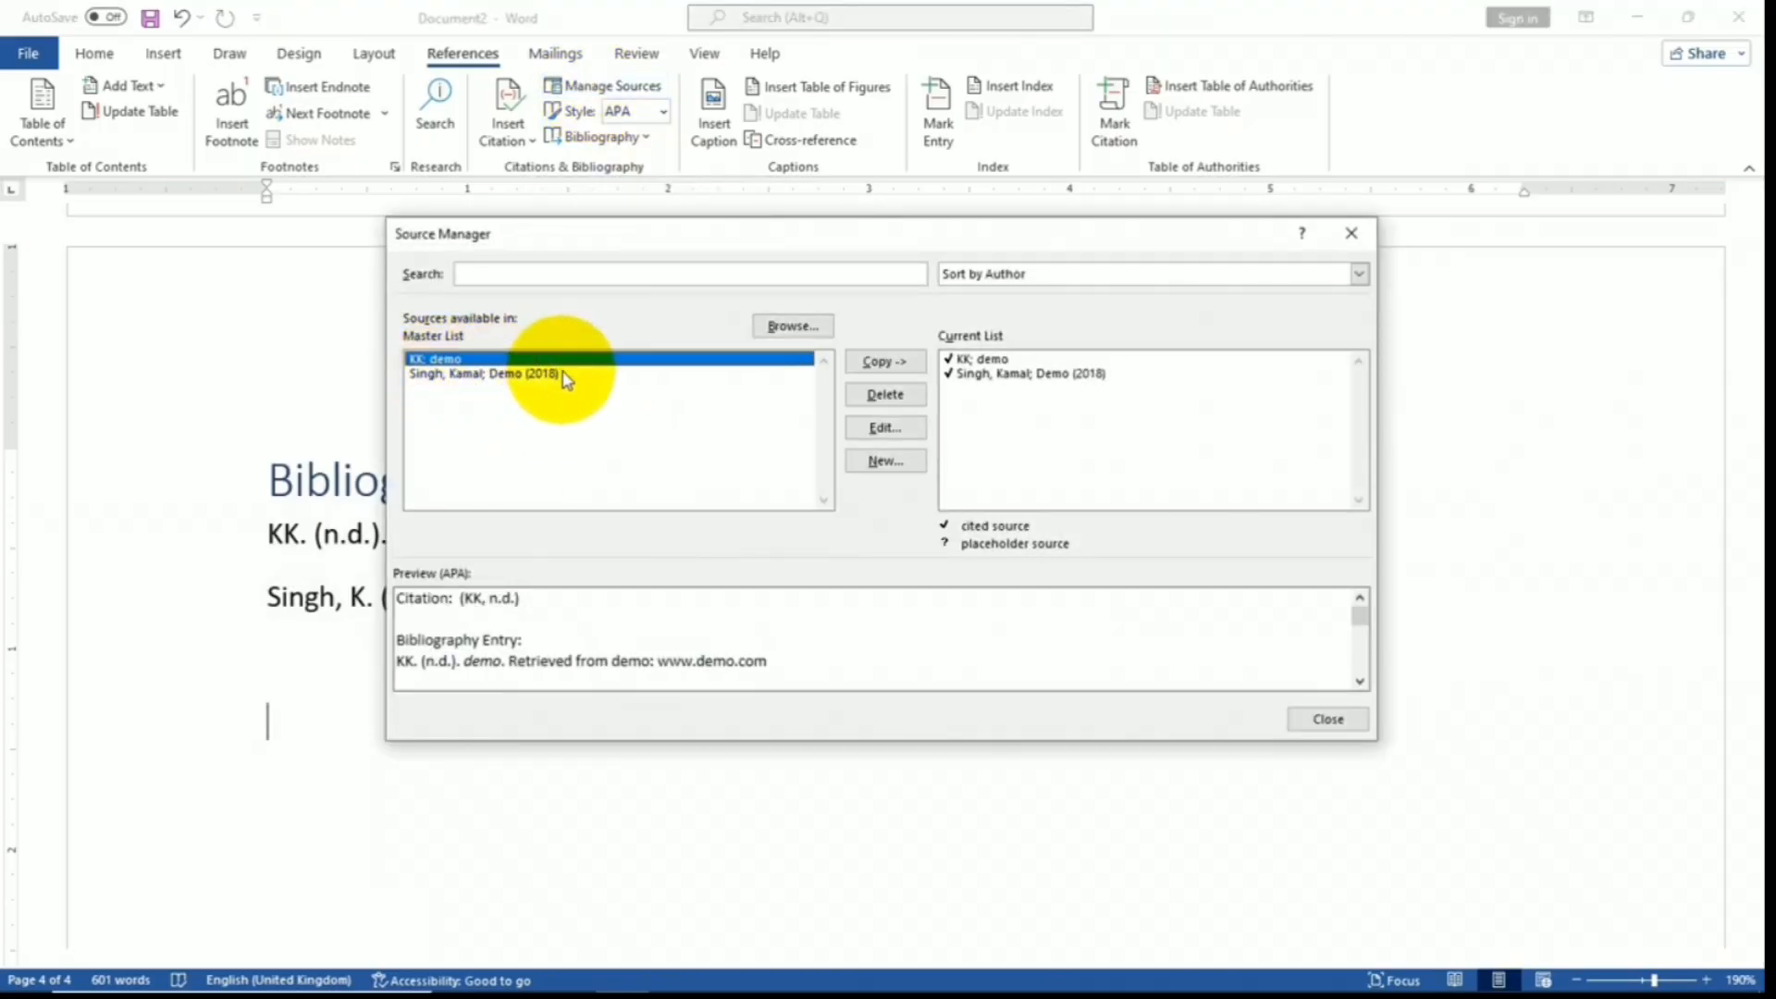
left_click(465, 374)
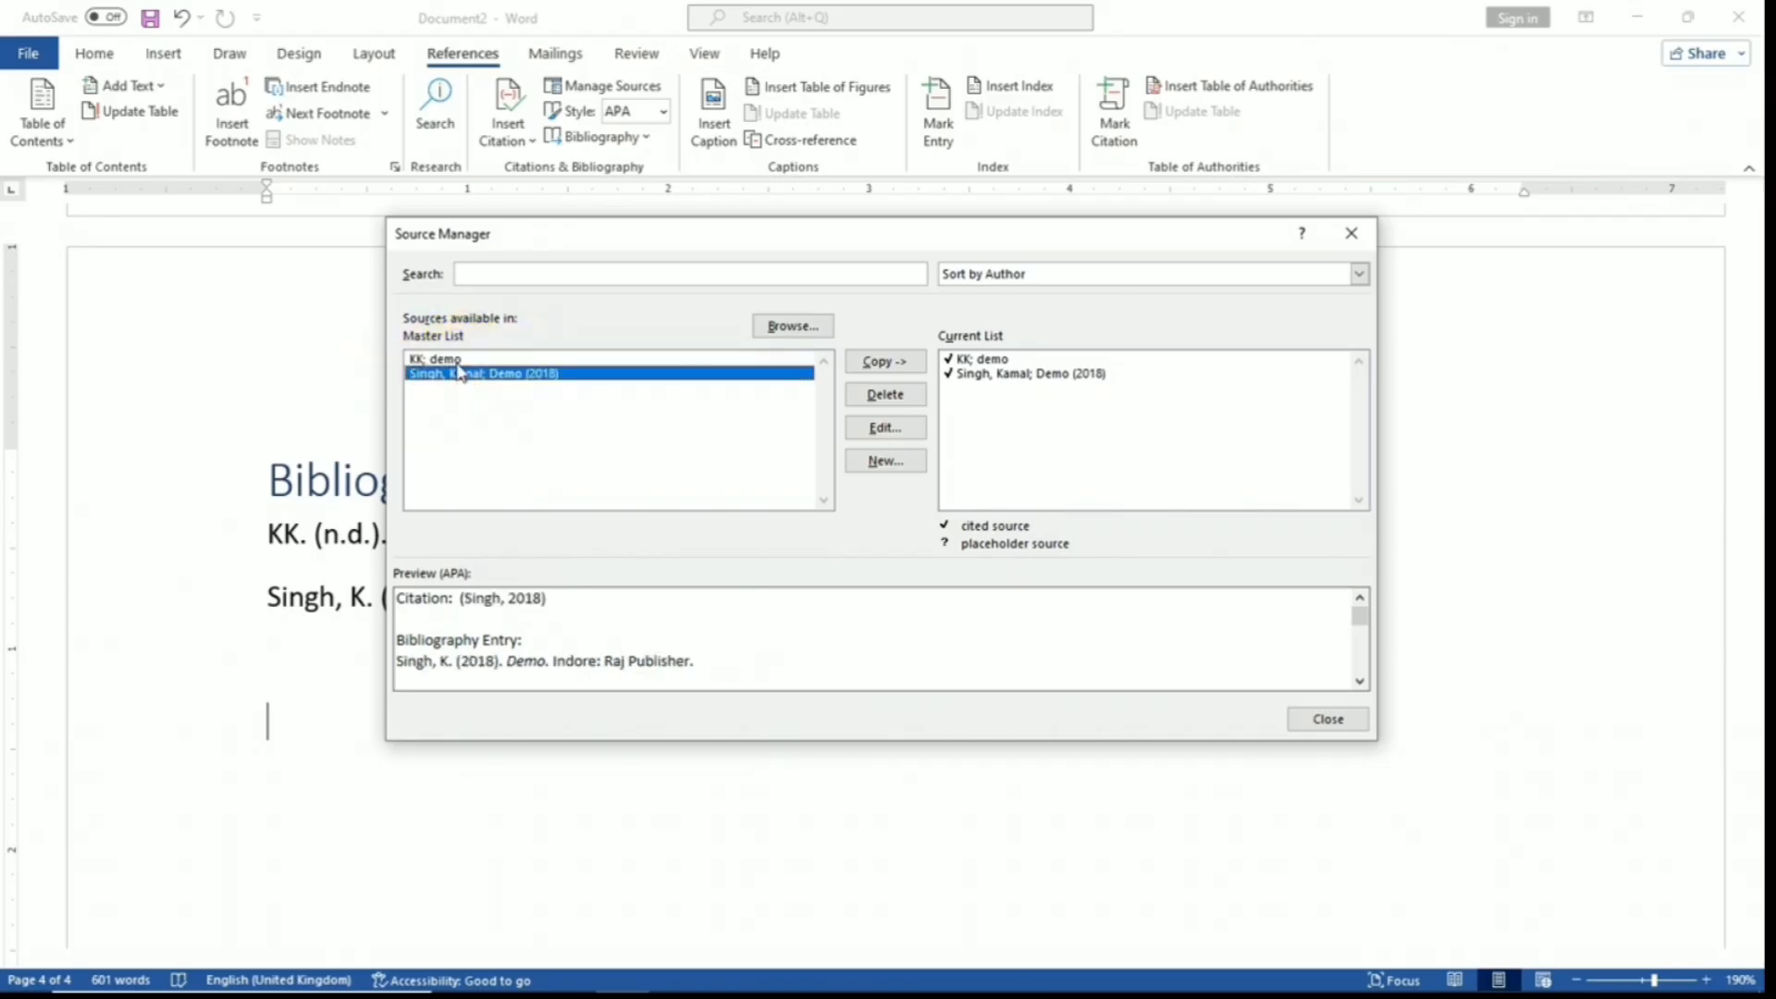
left_click(459, 359)
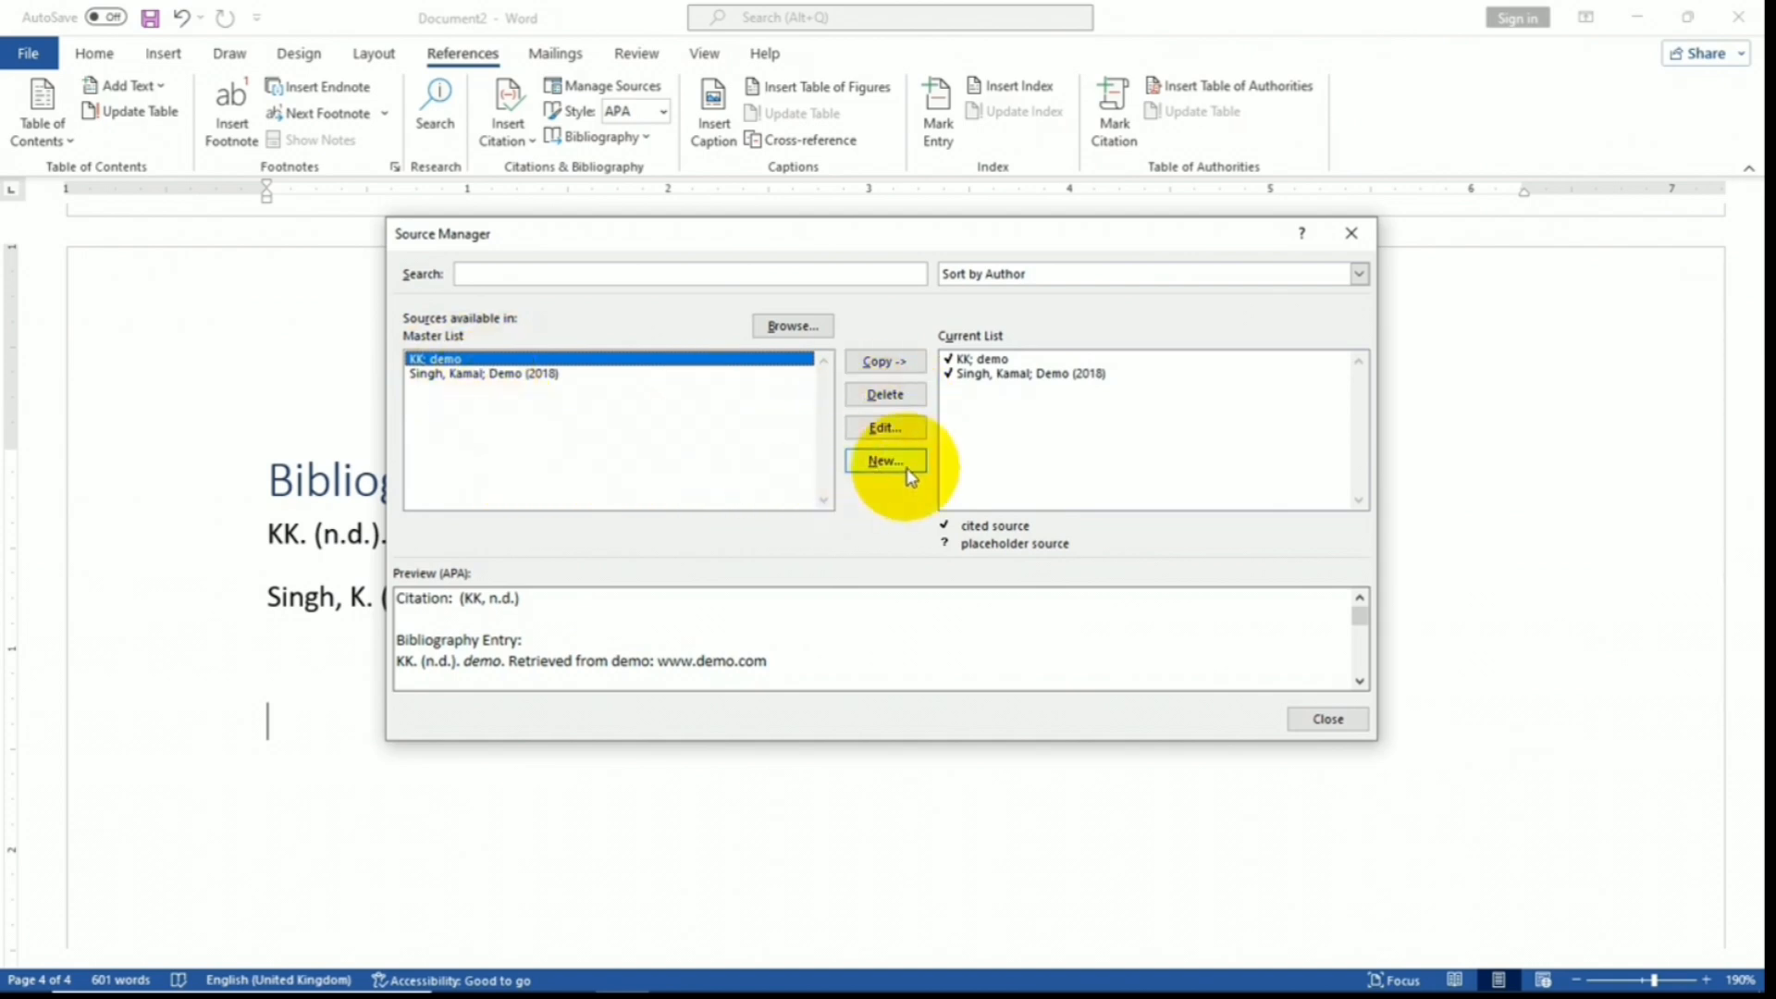
left_click(882, 433)
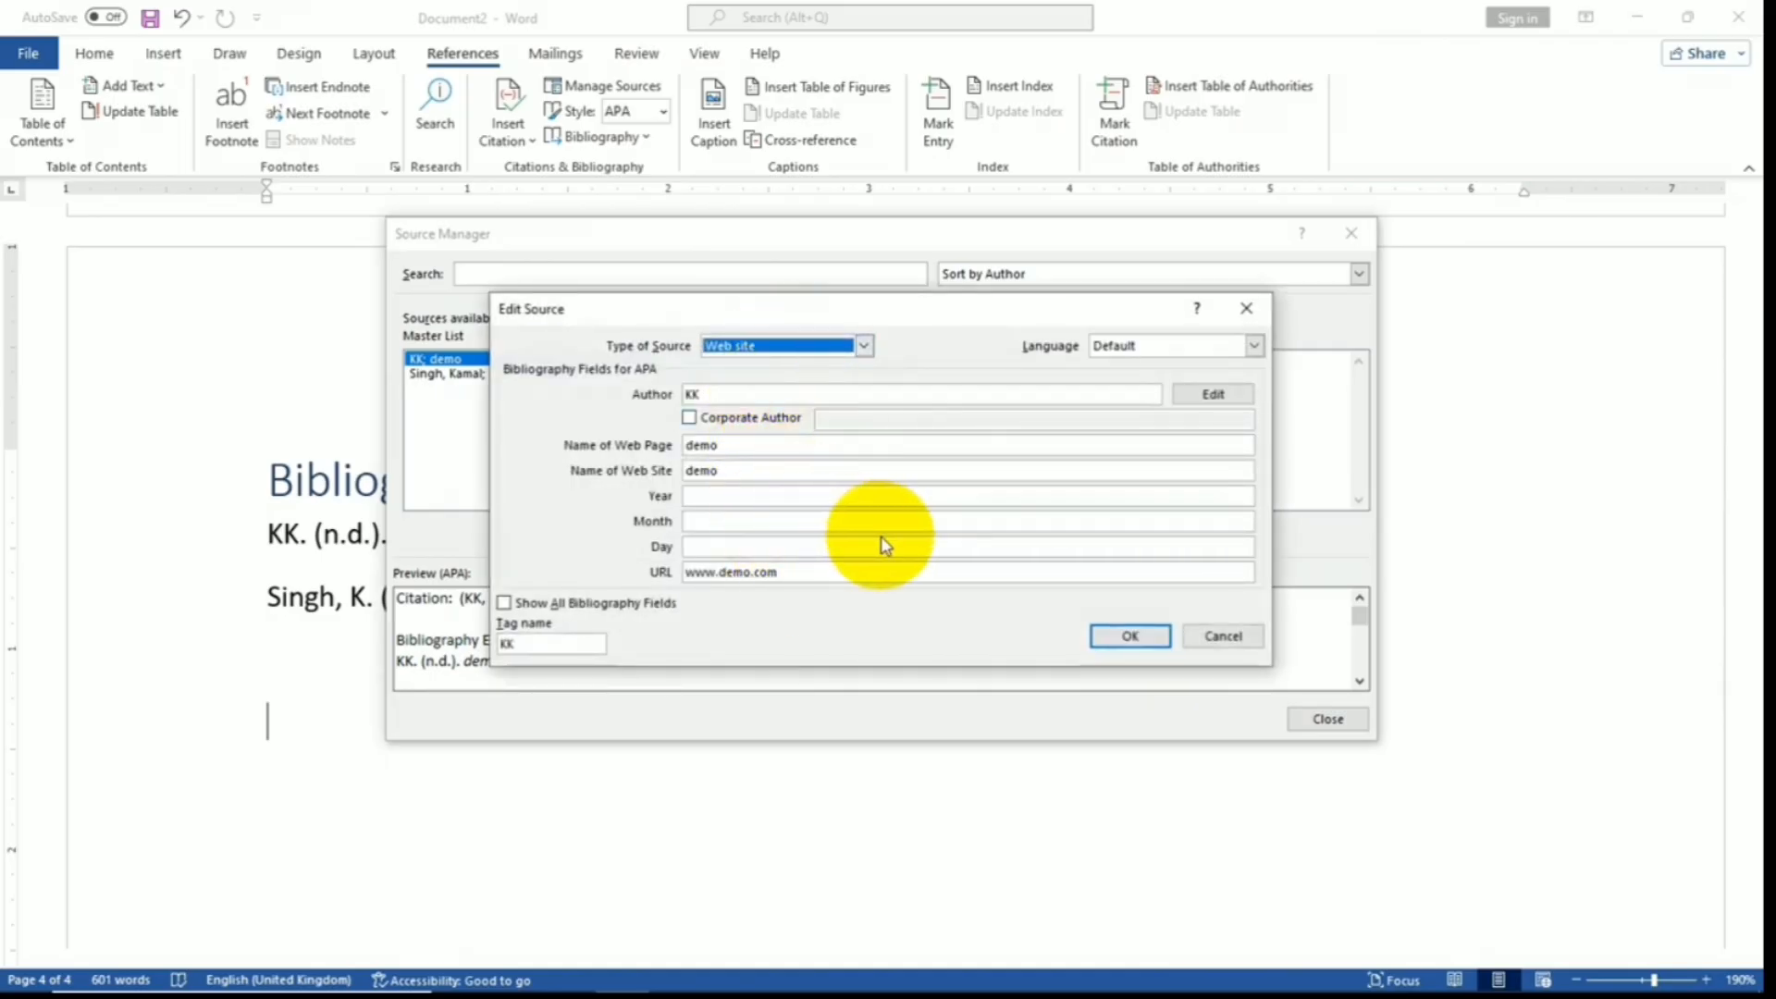
left_click(1243, 636)
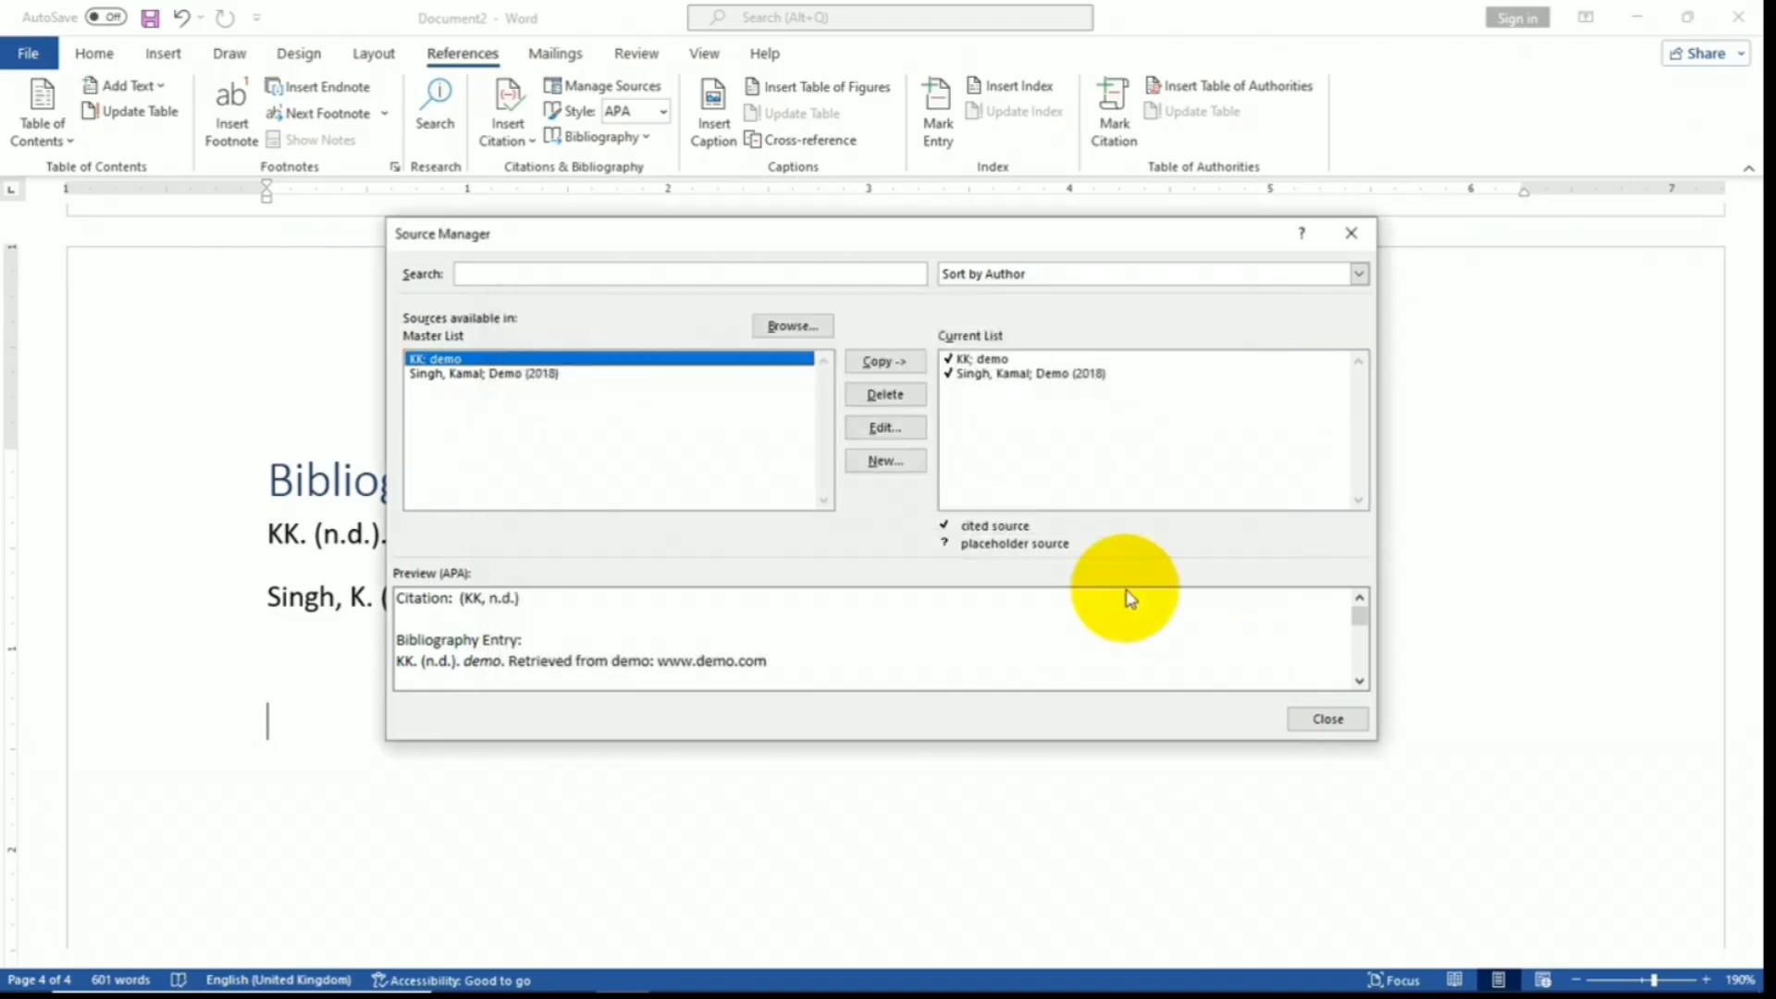
left_click(902, 405)
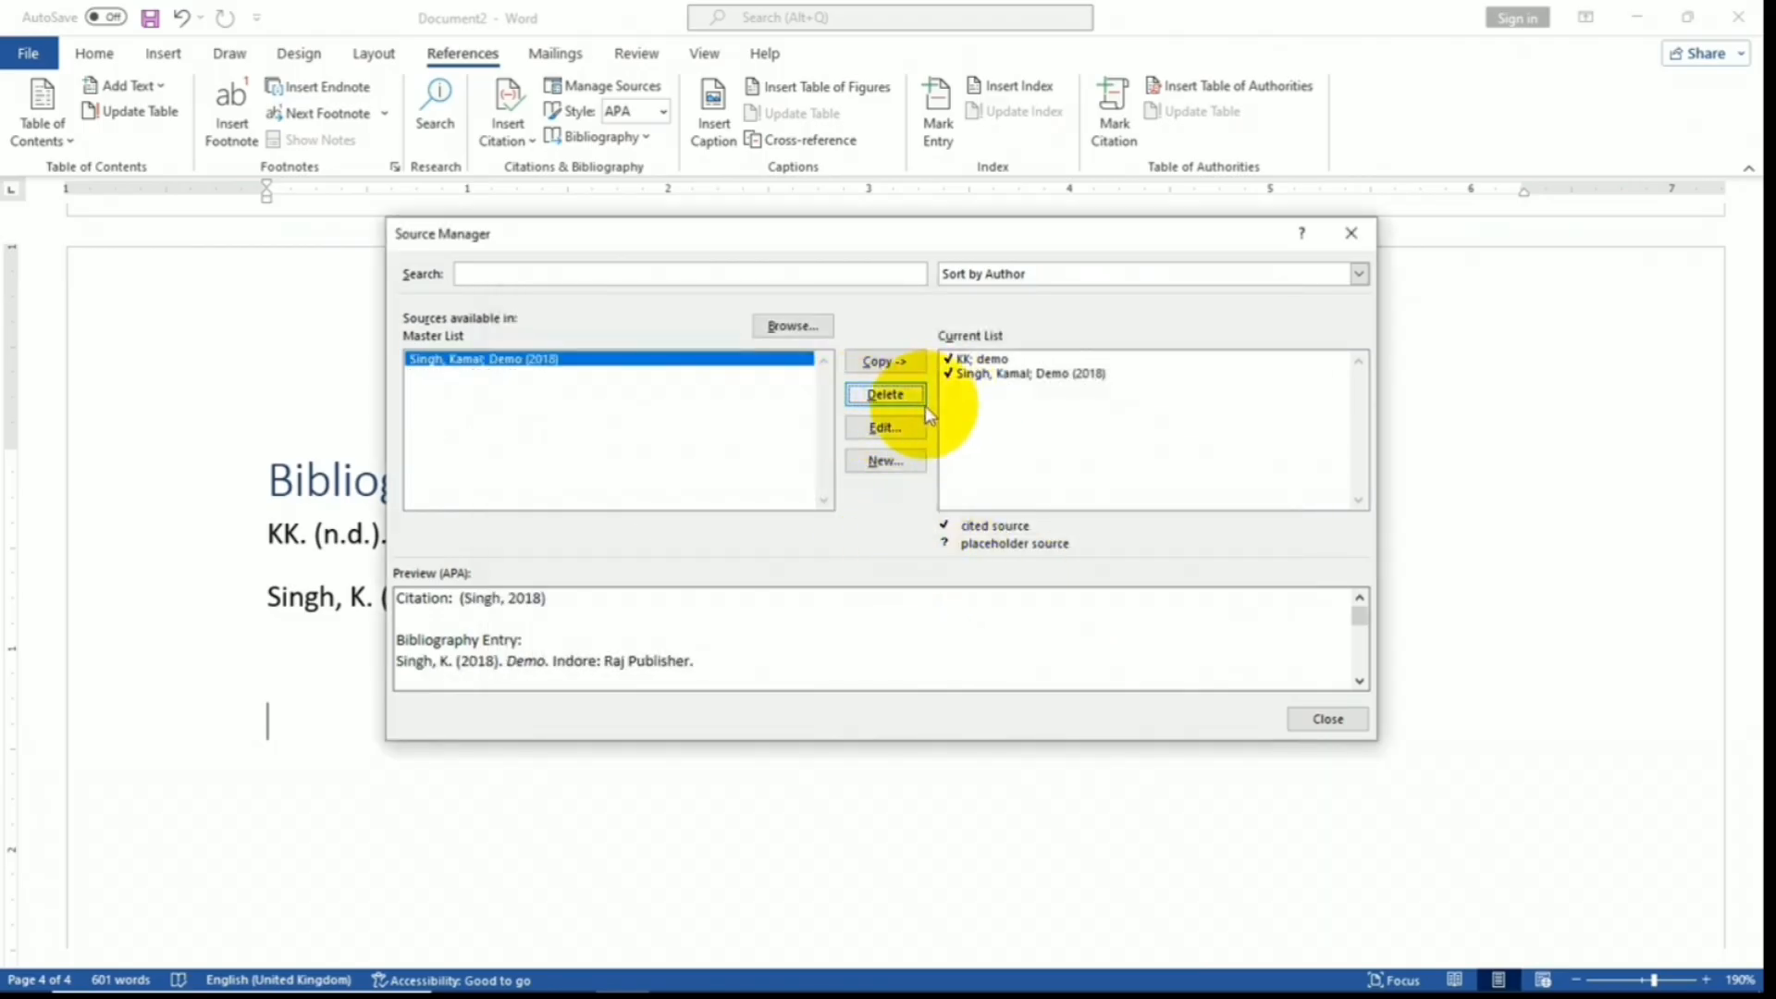
key("Escape")
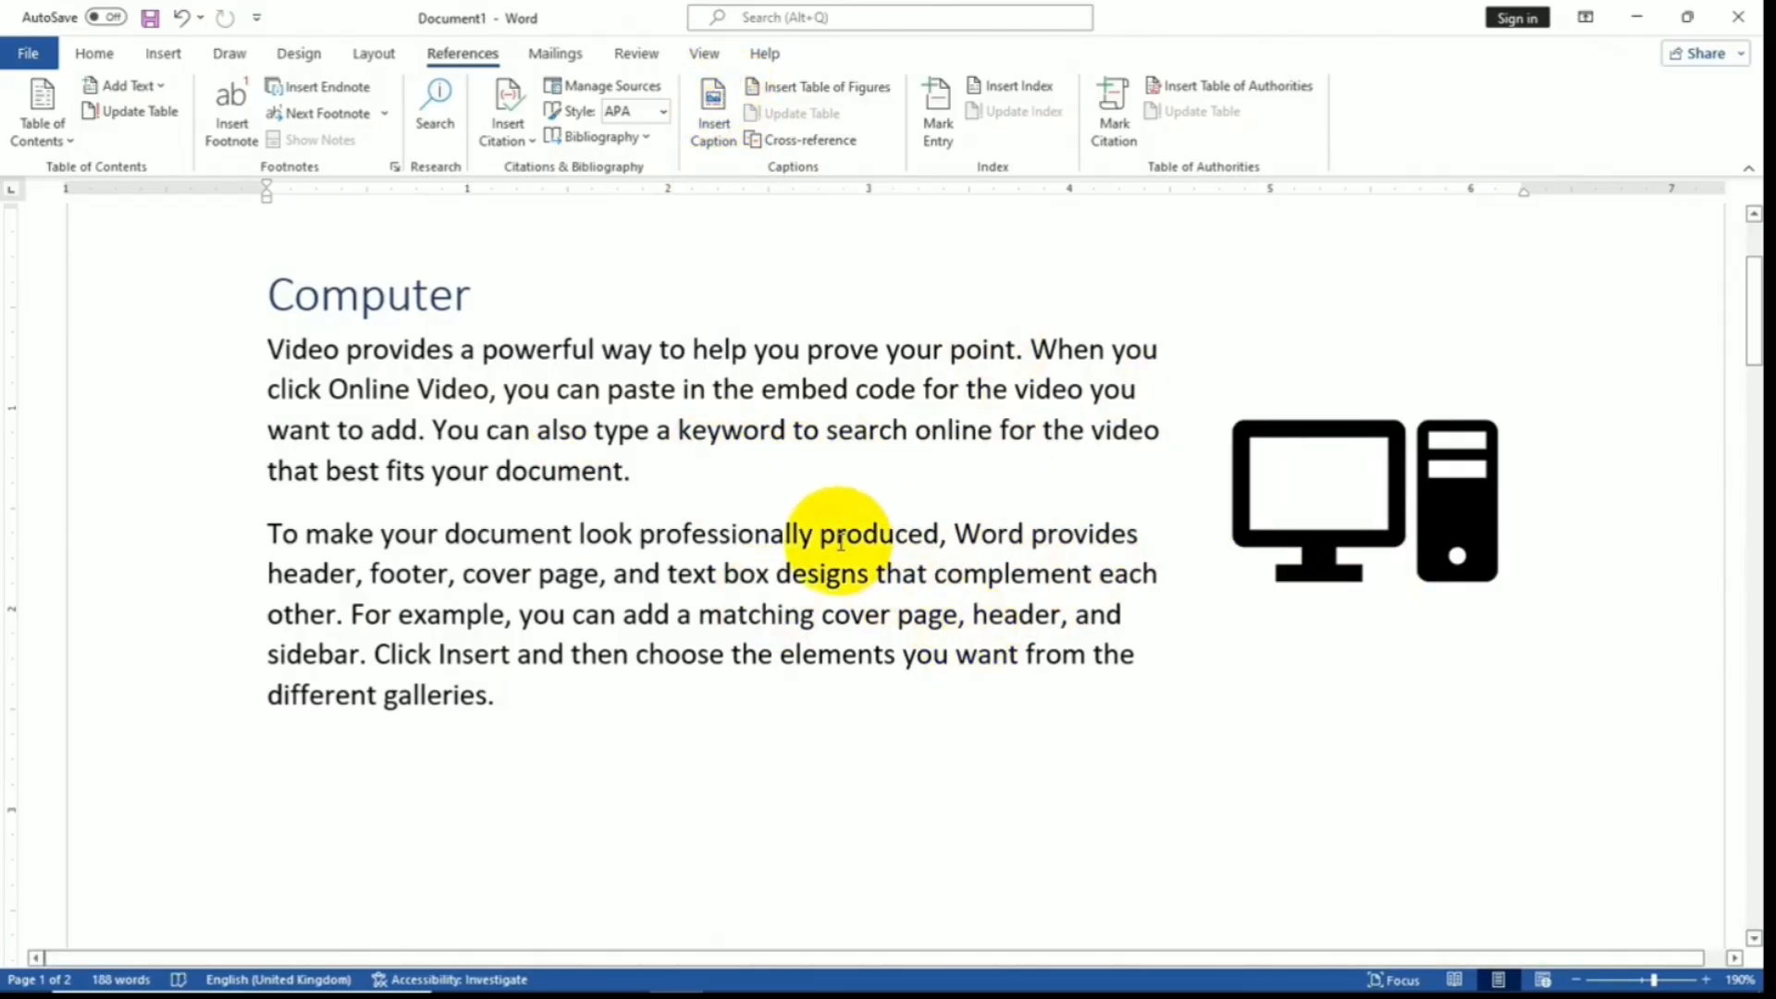
scroll(829, 556, "down", 5)
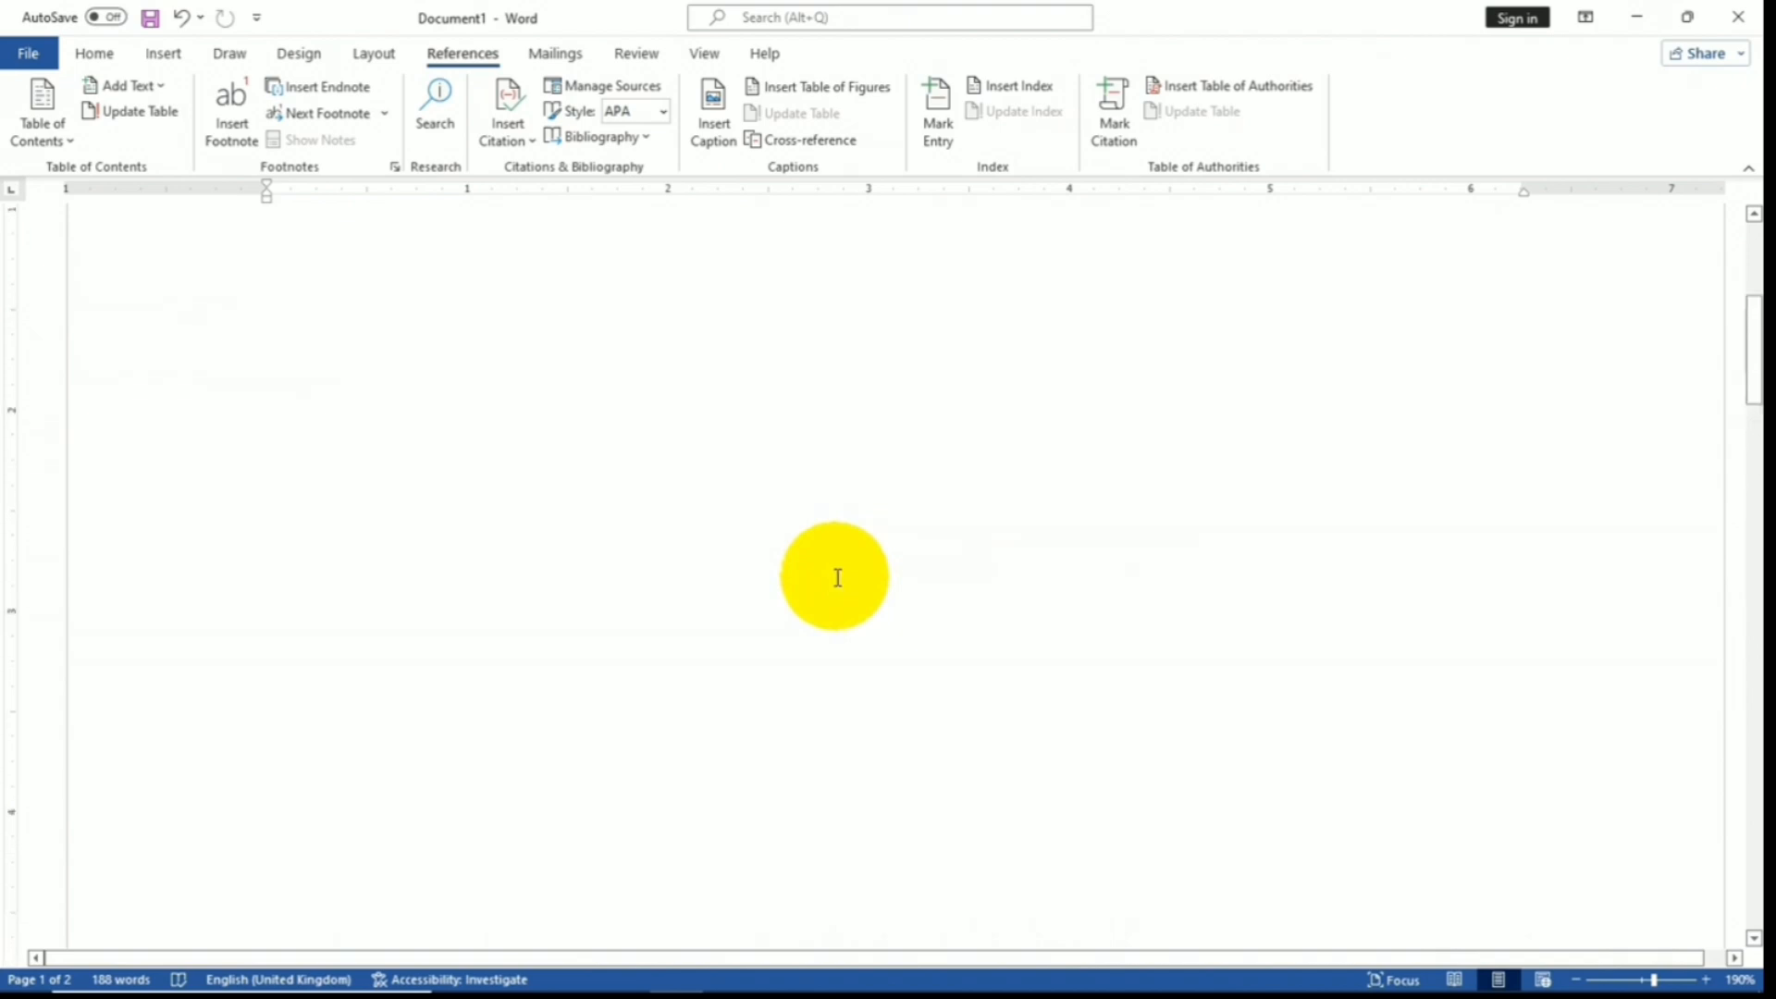
scroll(833, 577, "up", 7)
scroll(836, 576, "down", 3)
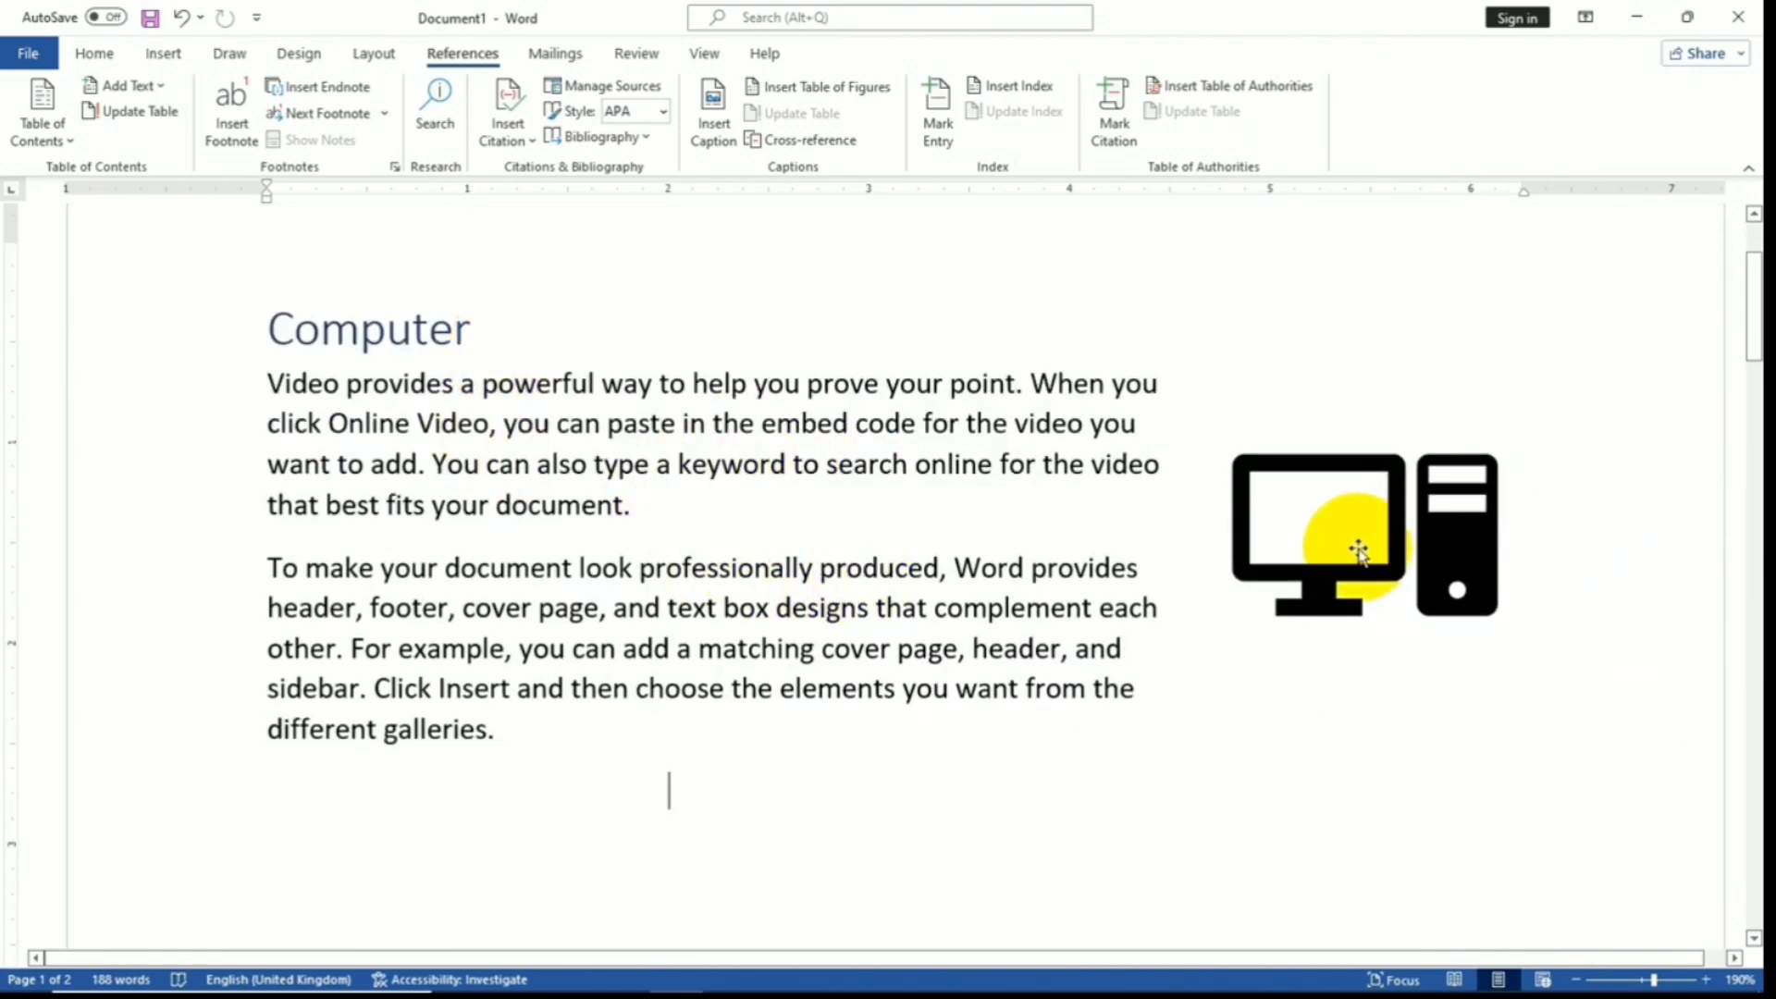
scroll(1344, 611, "down", 5)
scroll(1344, 618, "up", 5)
scroll(1344, 618, "down", 20)
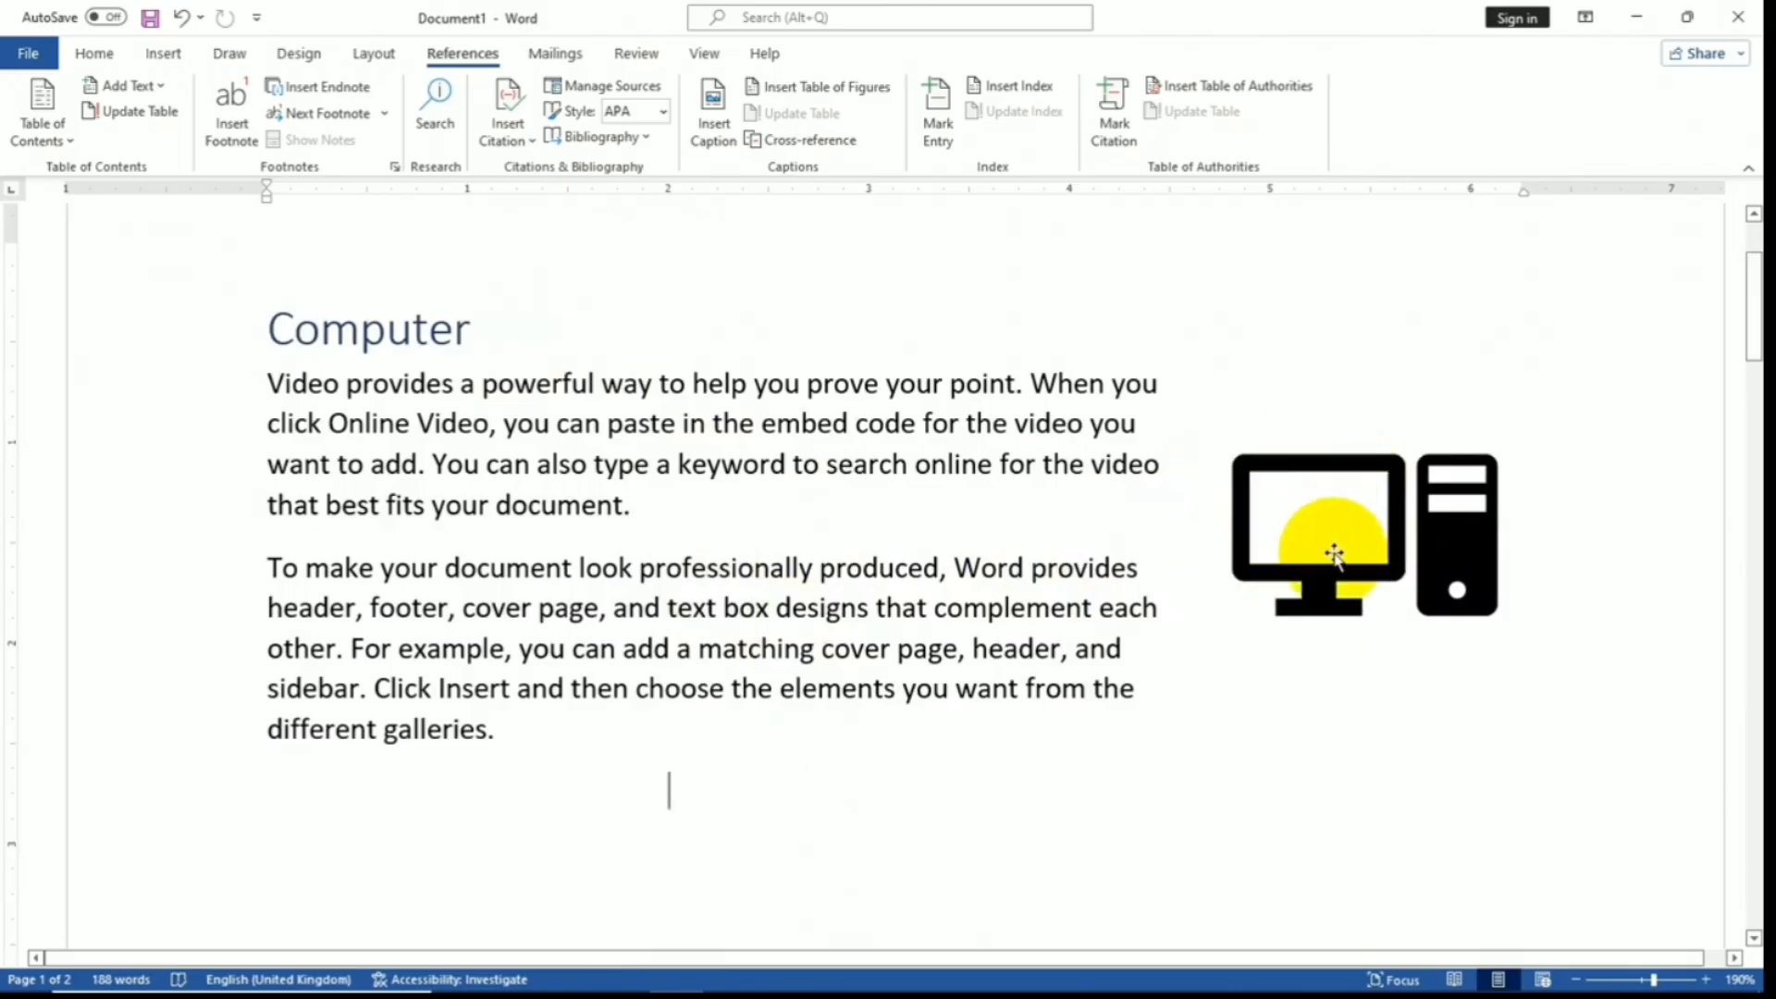
scroll(1333, 617, "down", 10)
scroll(1333, 618, "up", 8)
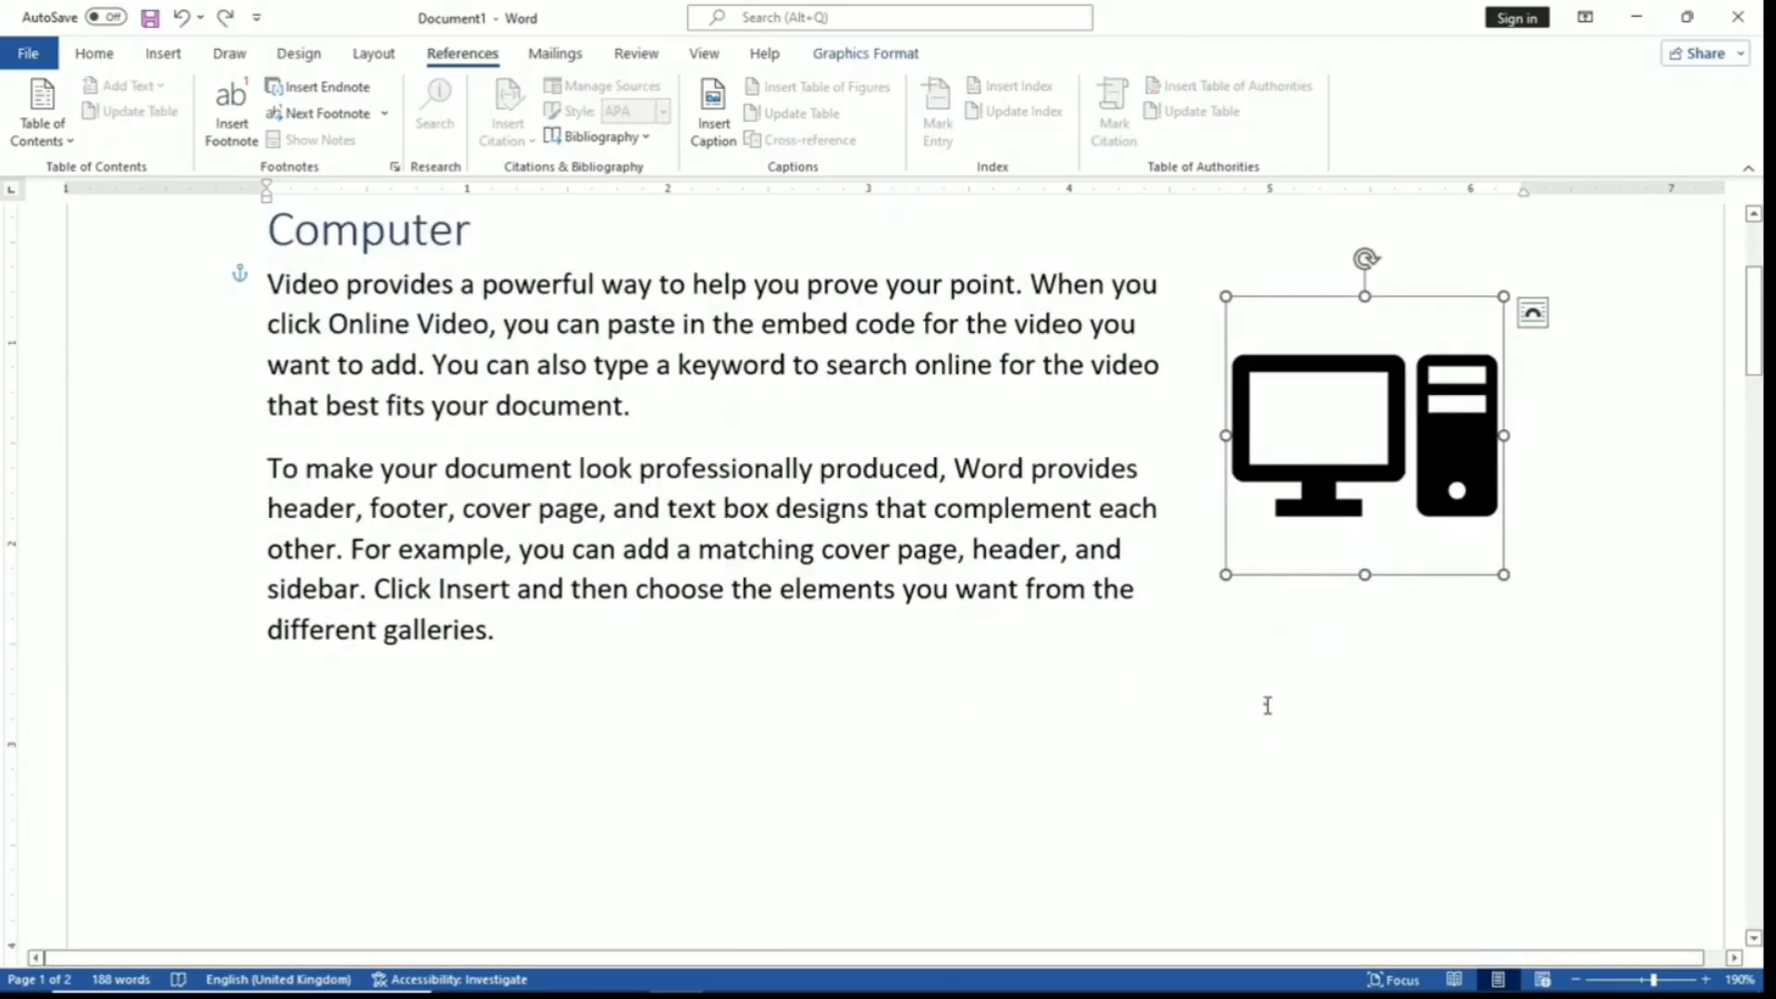
left_click(1267, 705)
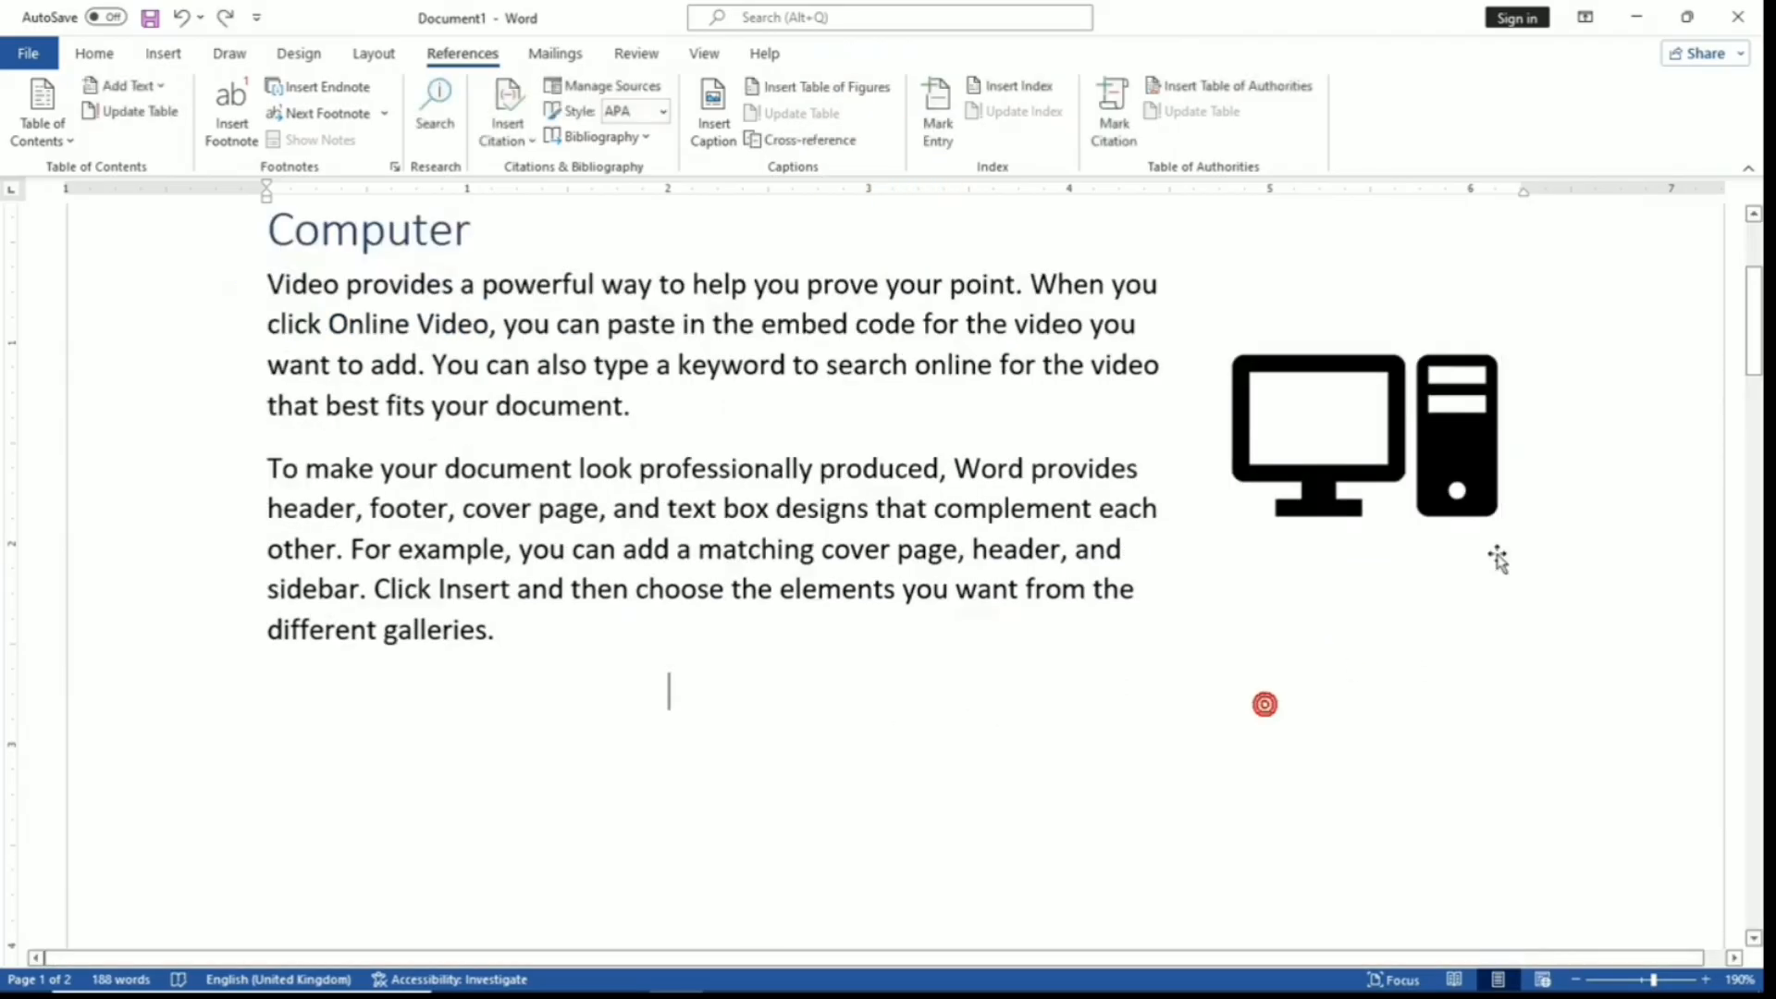
- Add a 'Figure 1' caption beneath the computer icon, then scroll to page 2's Database section
left_click(1399, 421)
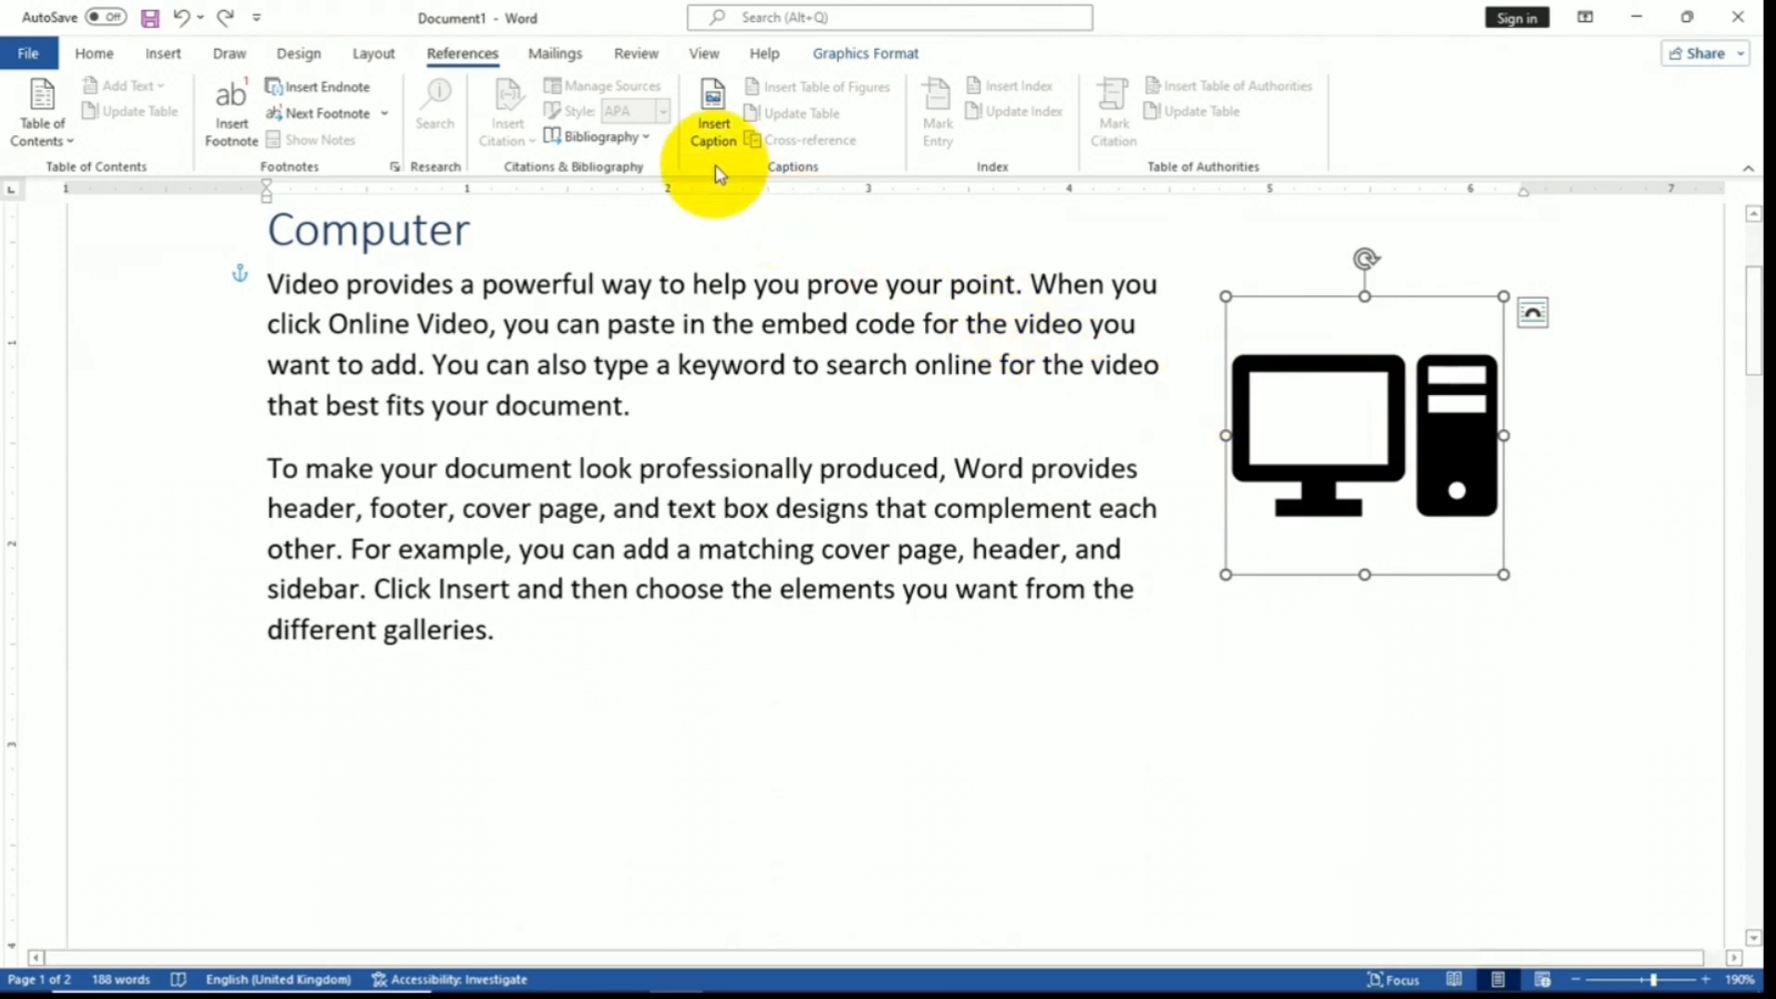
left_click(714, 135)
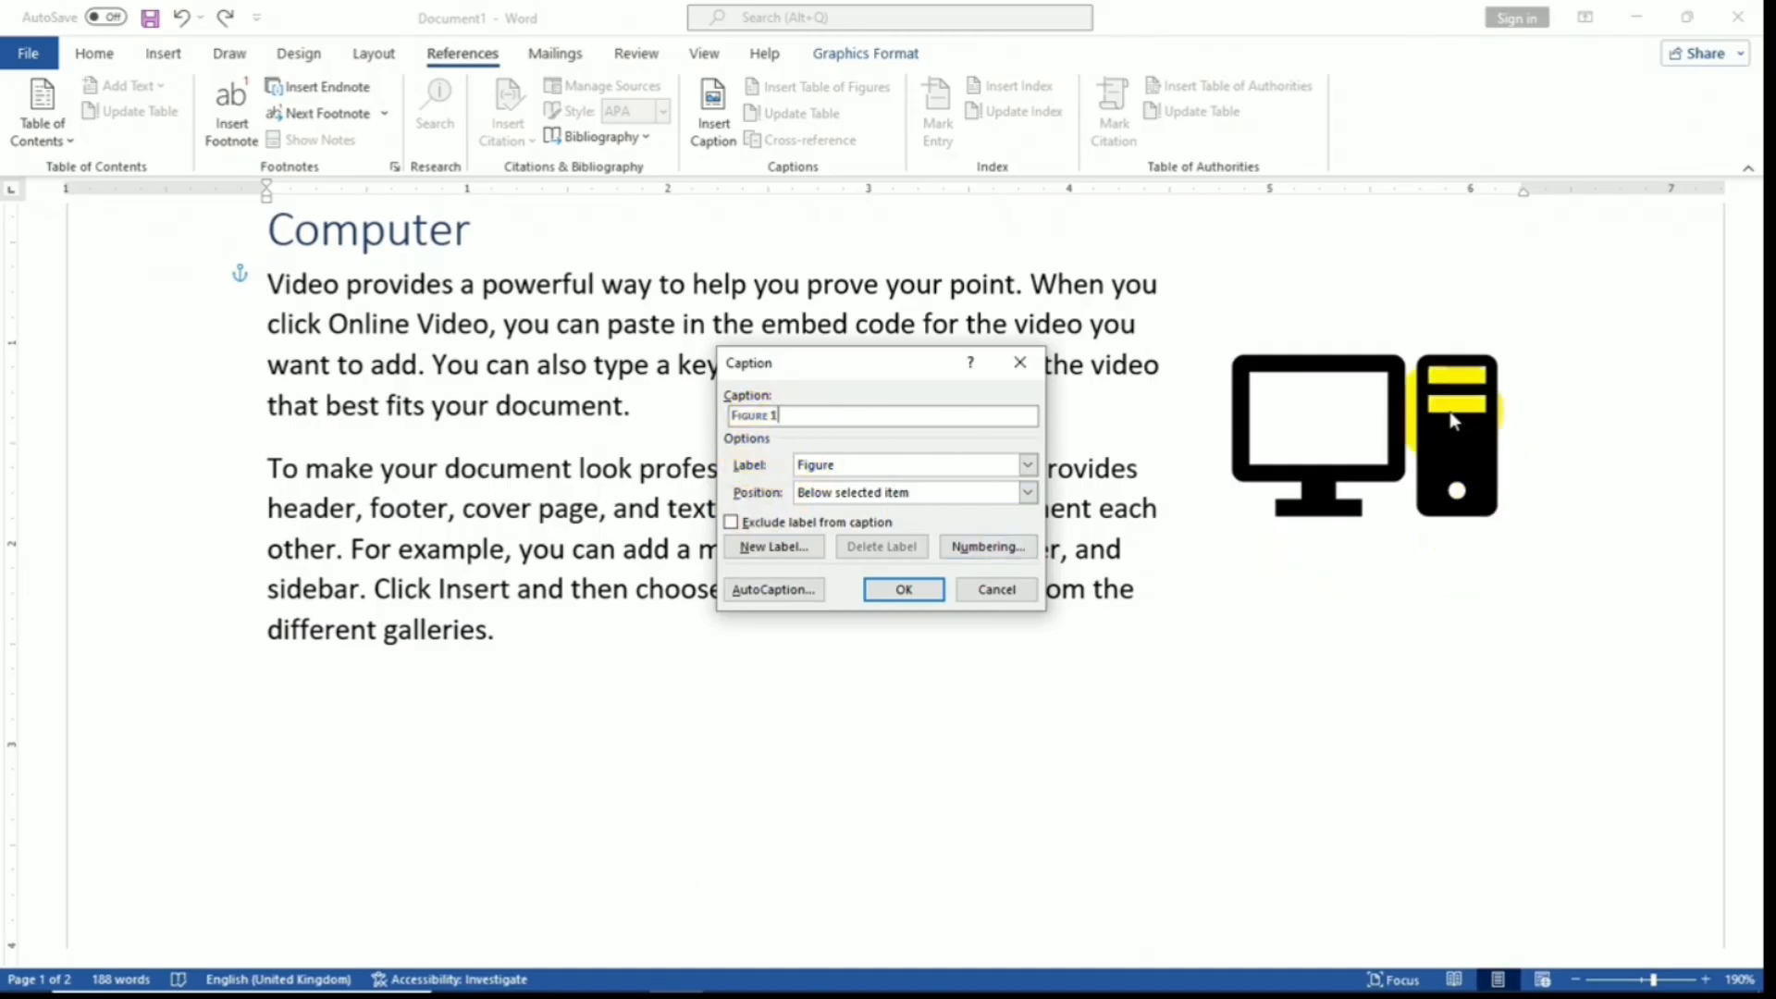
left_click(1027, 466)
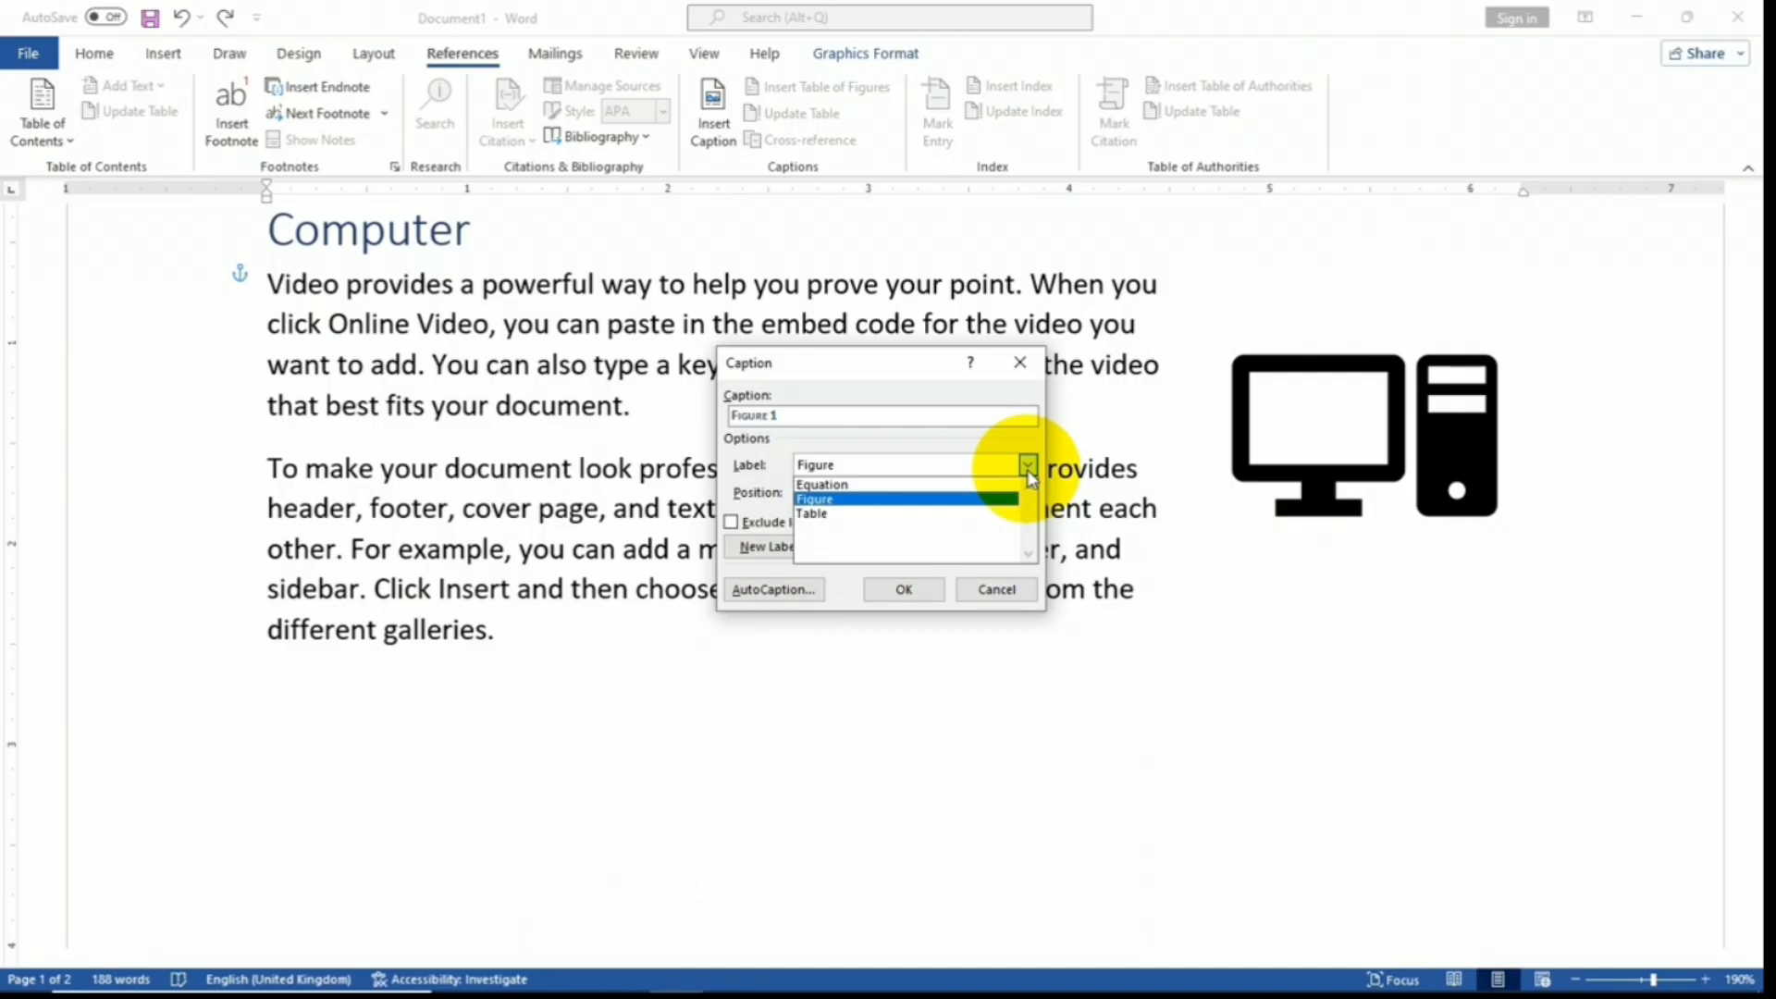
left_click(1029, 467)
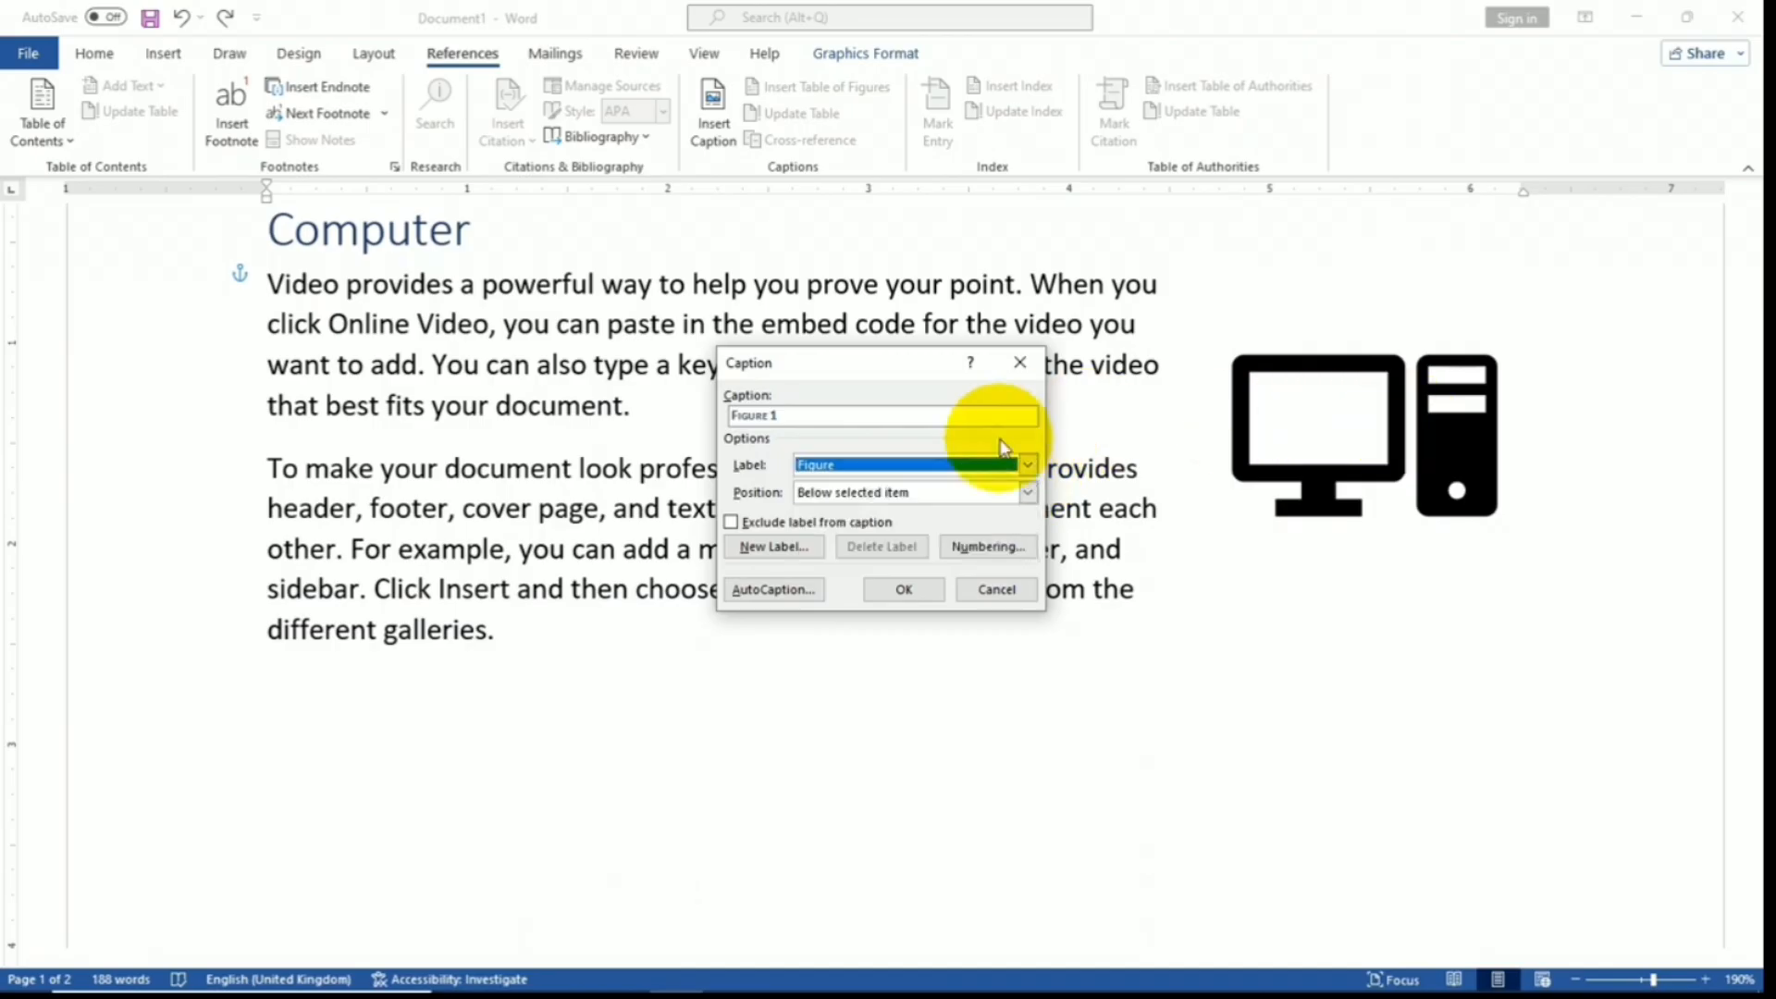
left_click(905, 590)
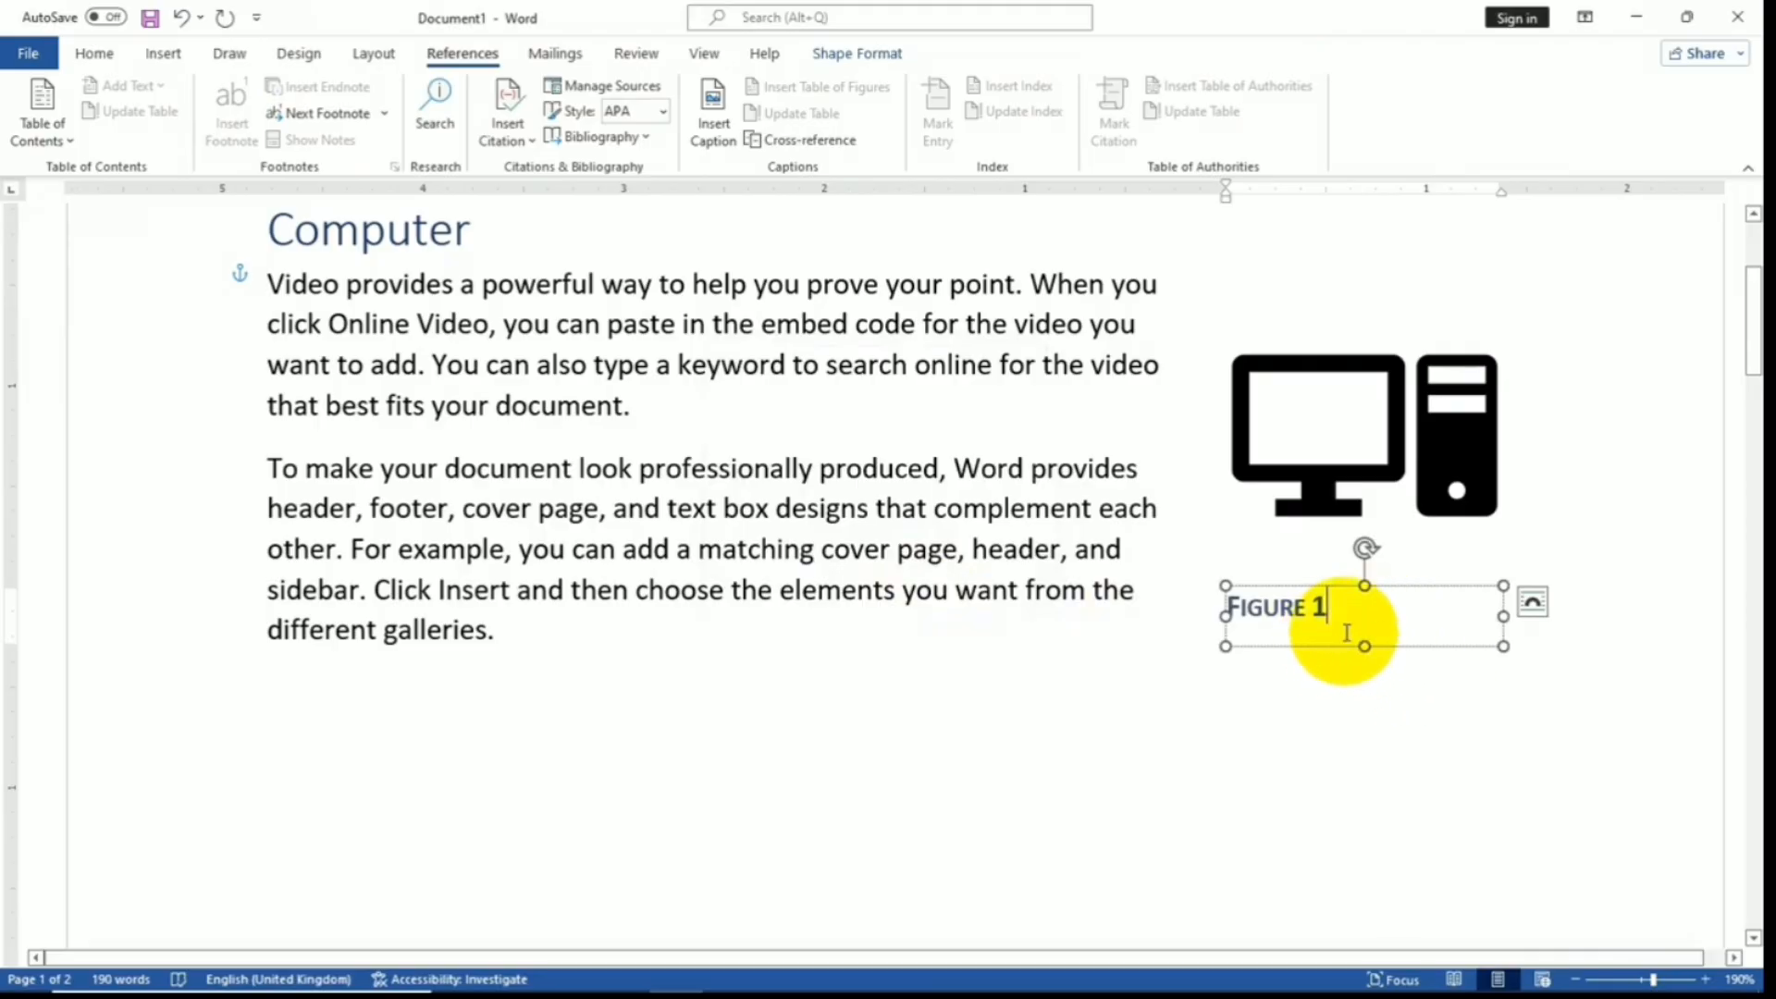
left_click(1248, 725)
scroll(1247, 730, "down", 5)
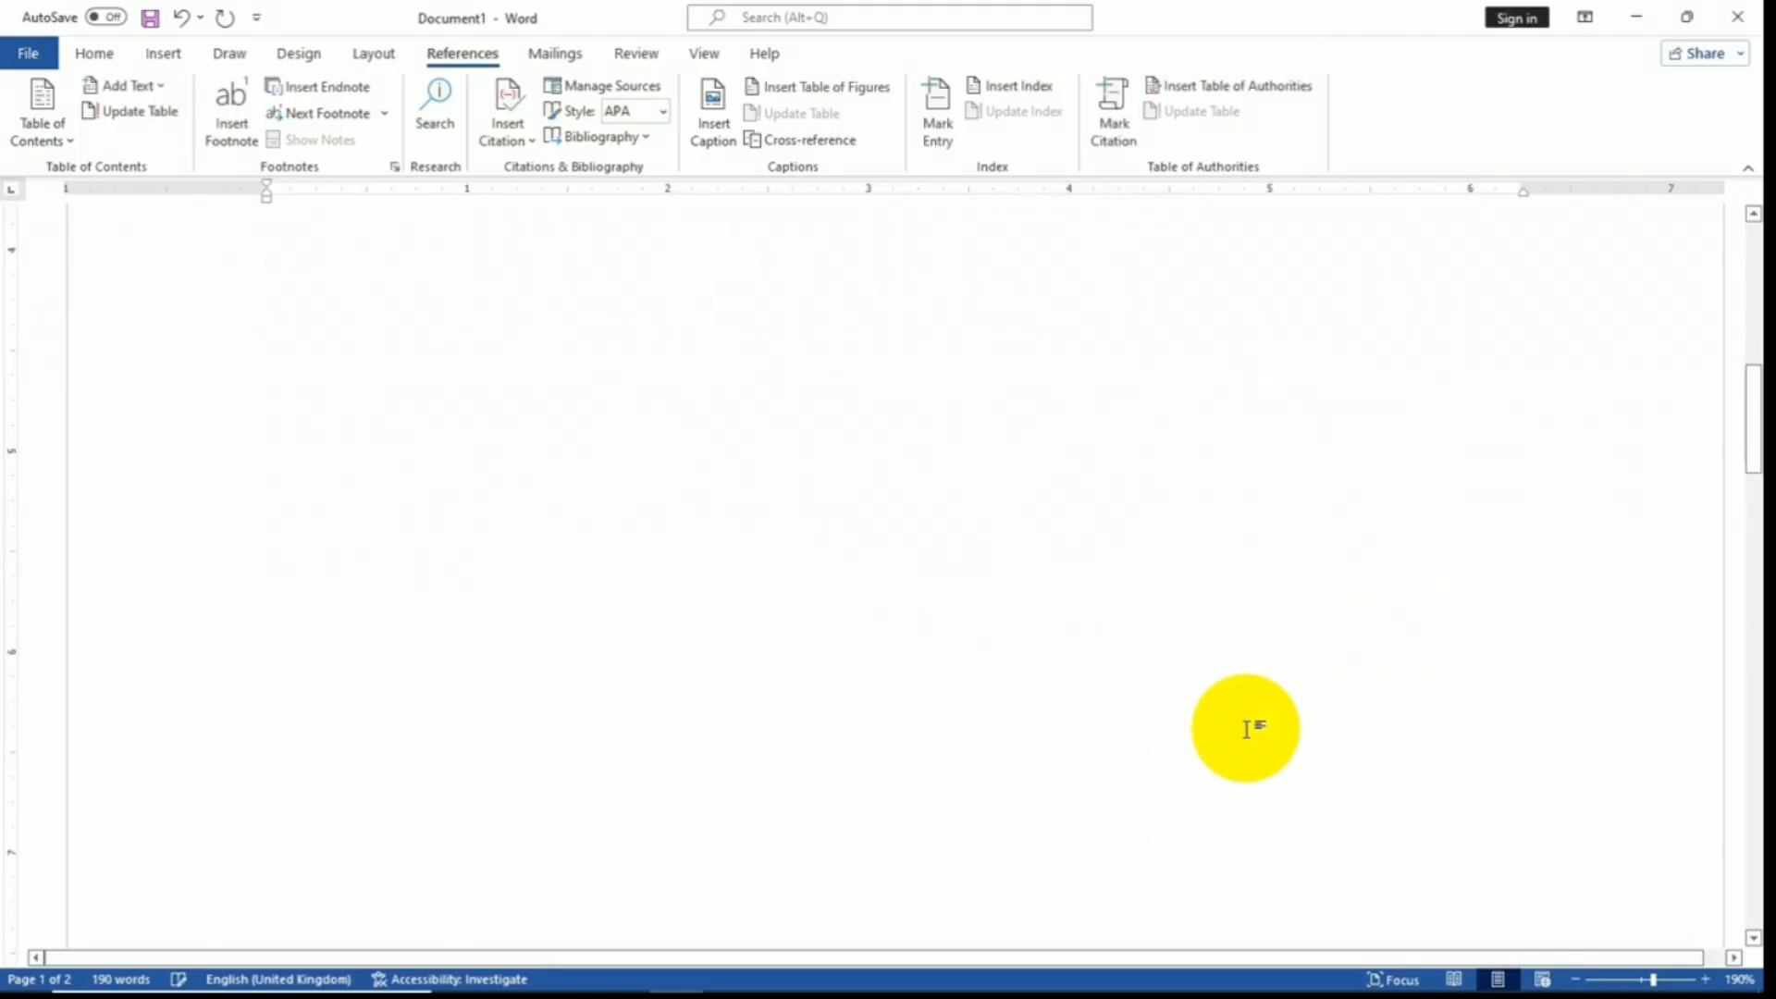
scroll(1239, 703, "down", 5)
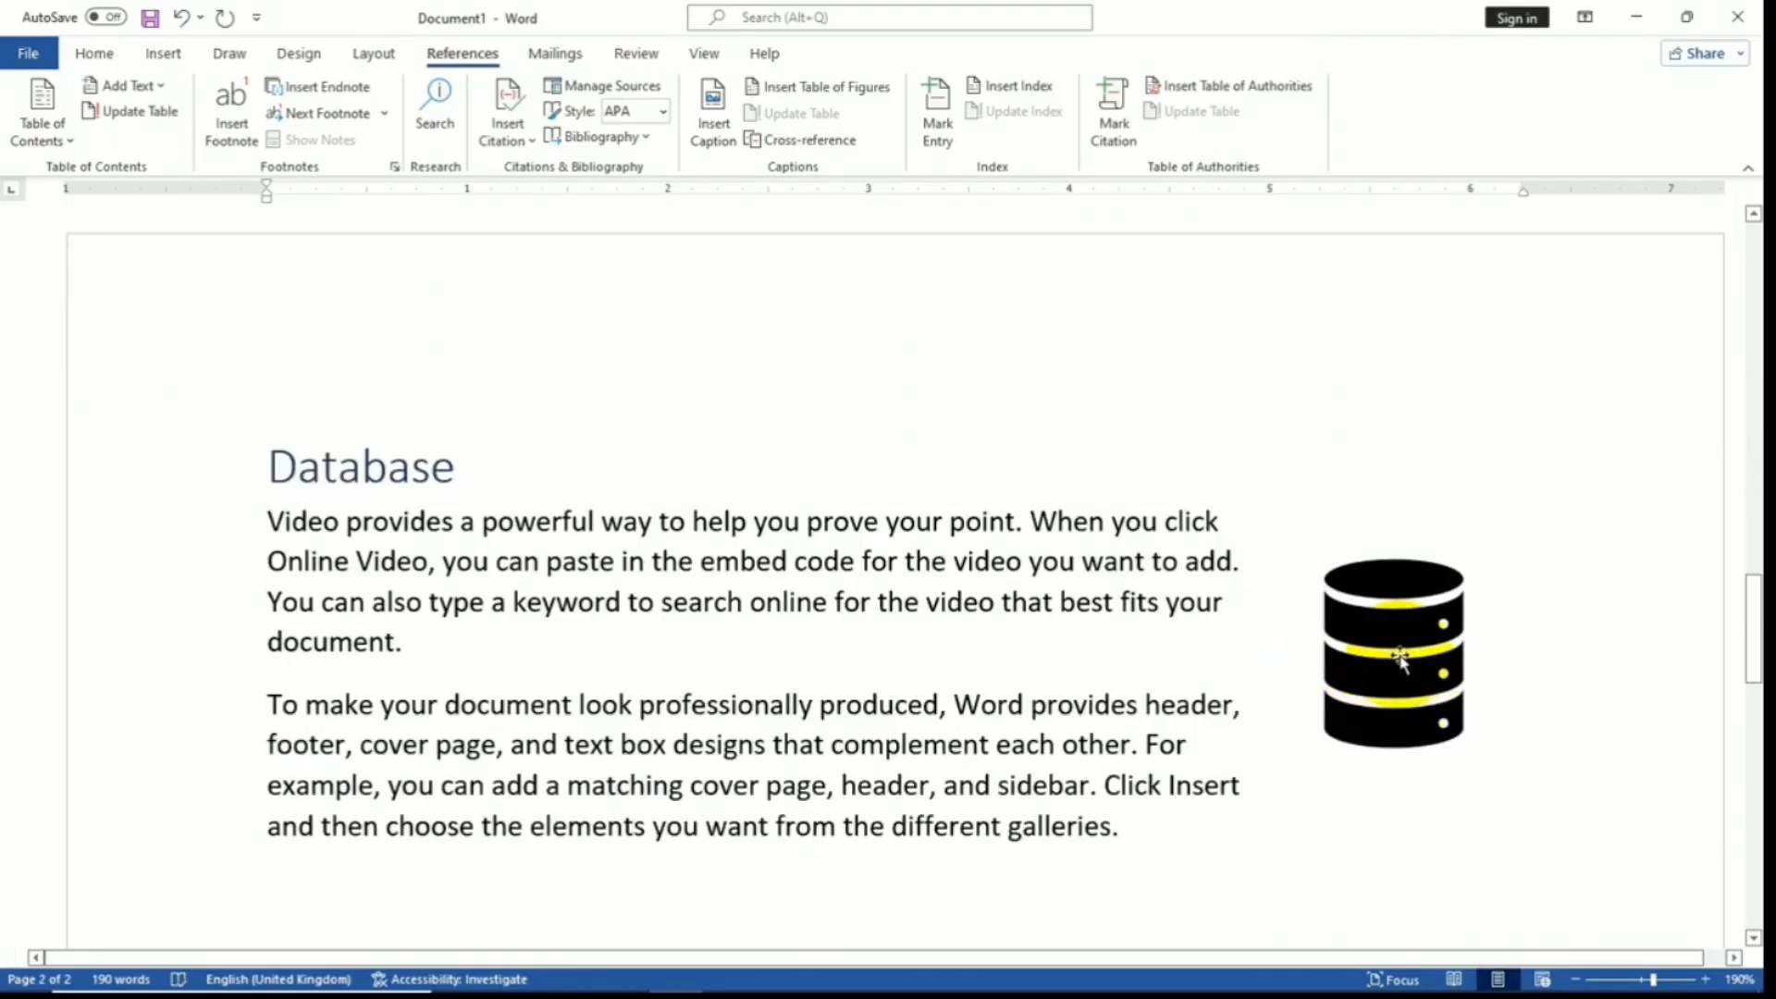
- Add a 'Figure 2' caption beneath the database icon on page 2
left_click(1381, 668)
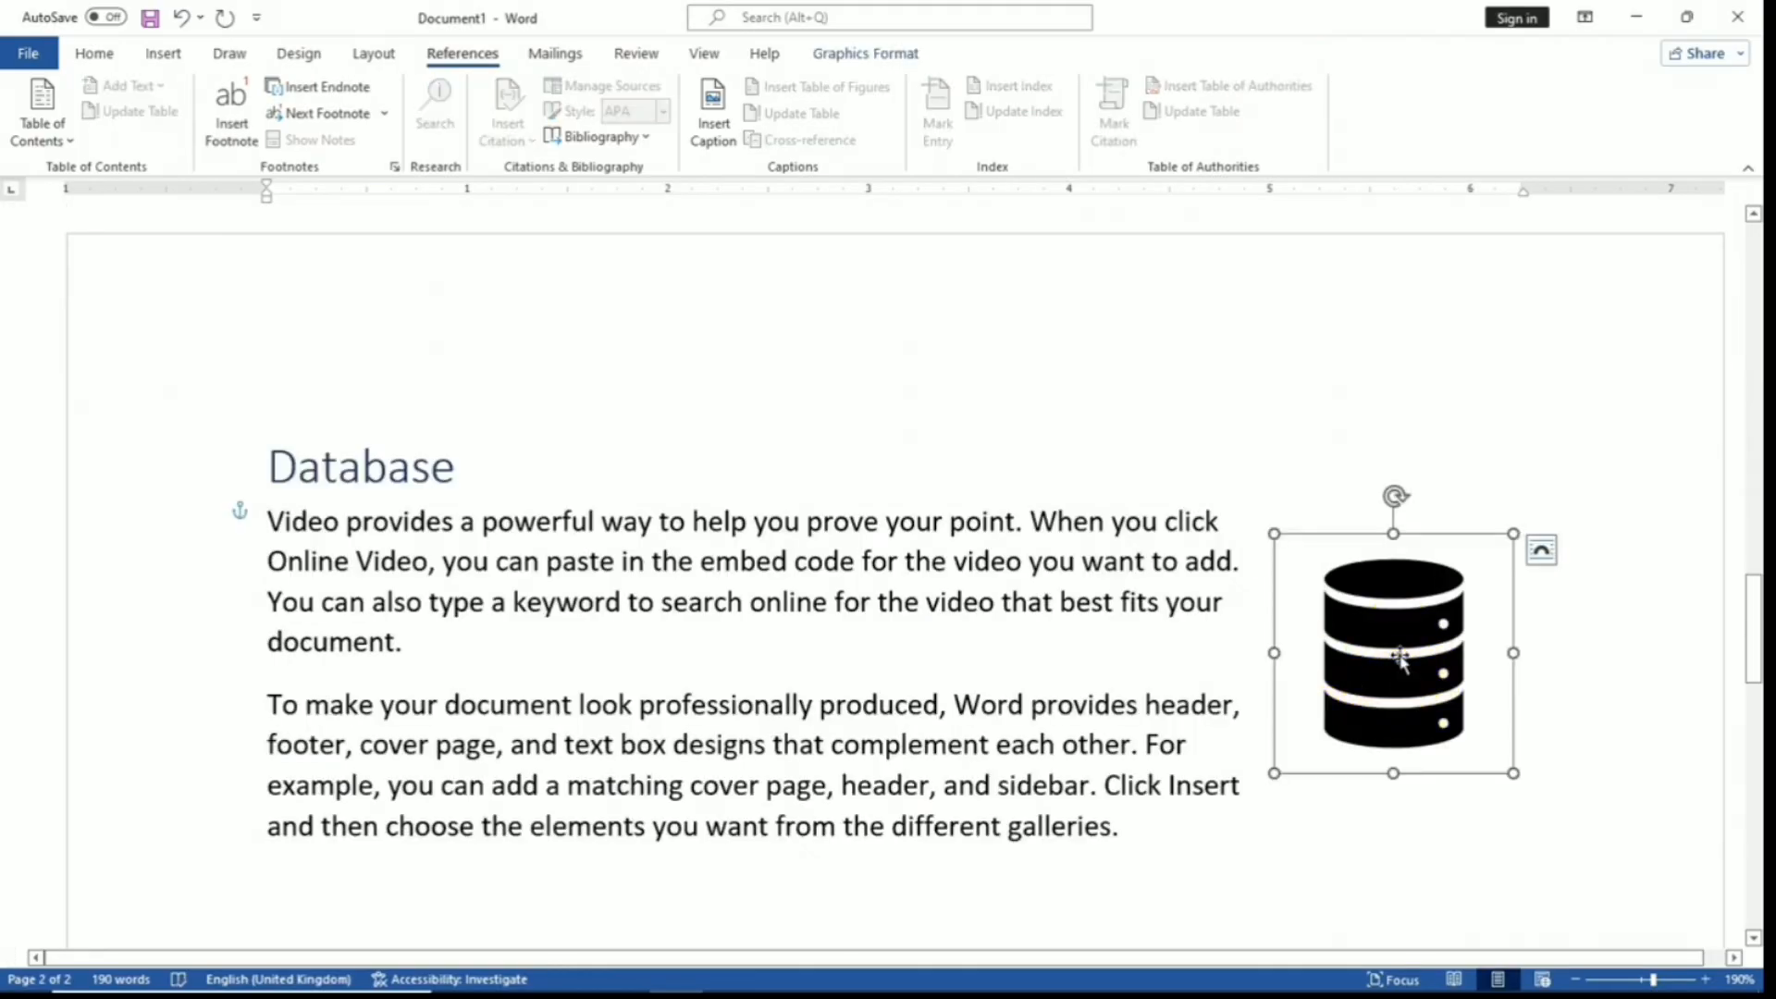
left_click(717, 134)
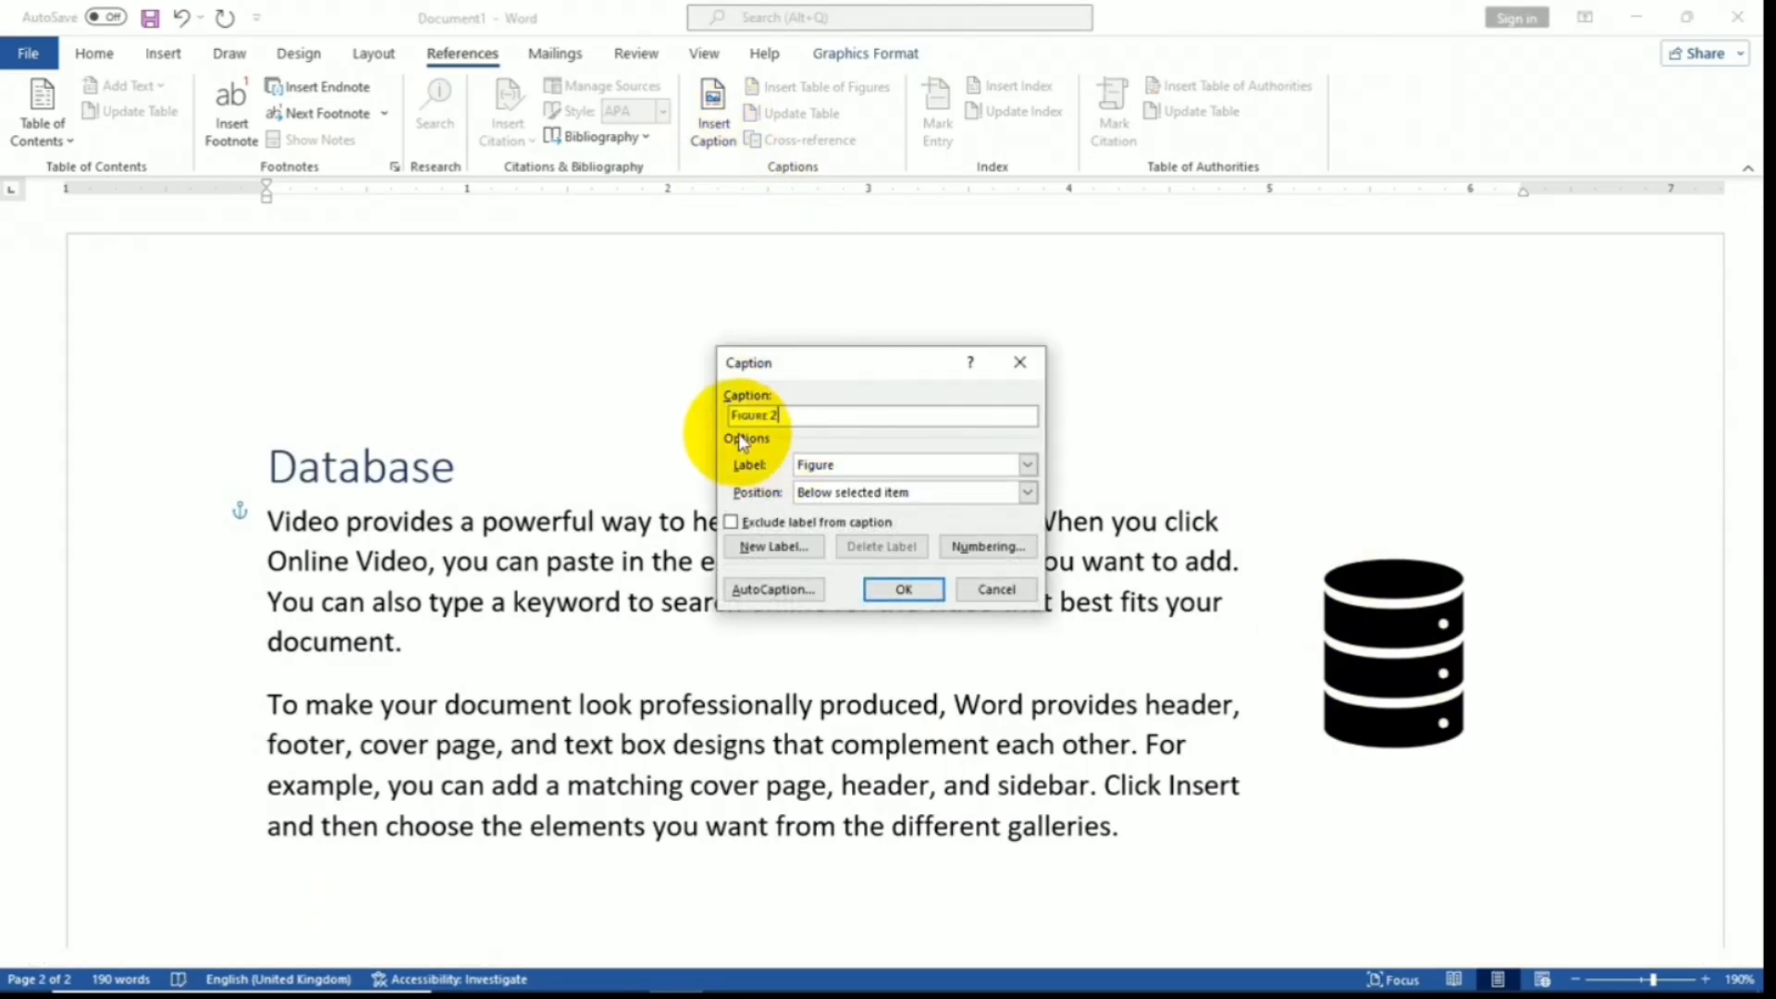
left_click(903, 590)
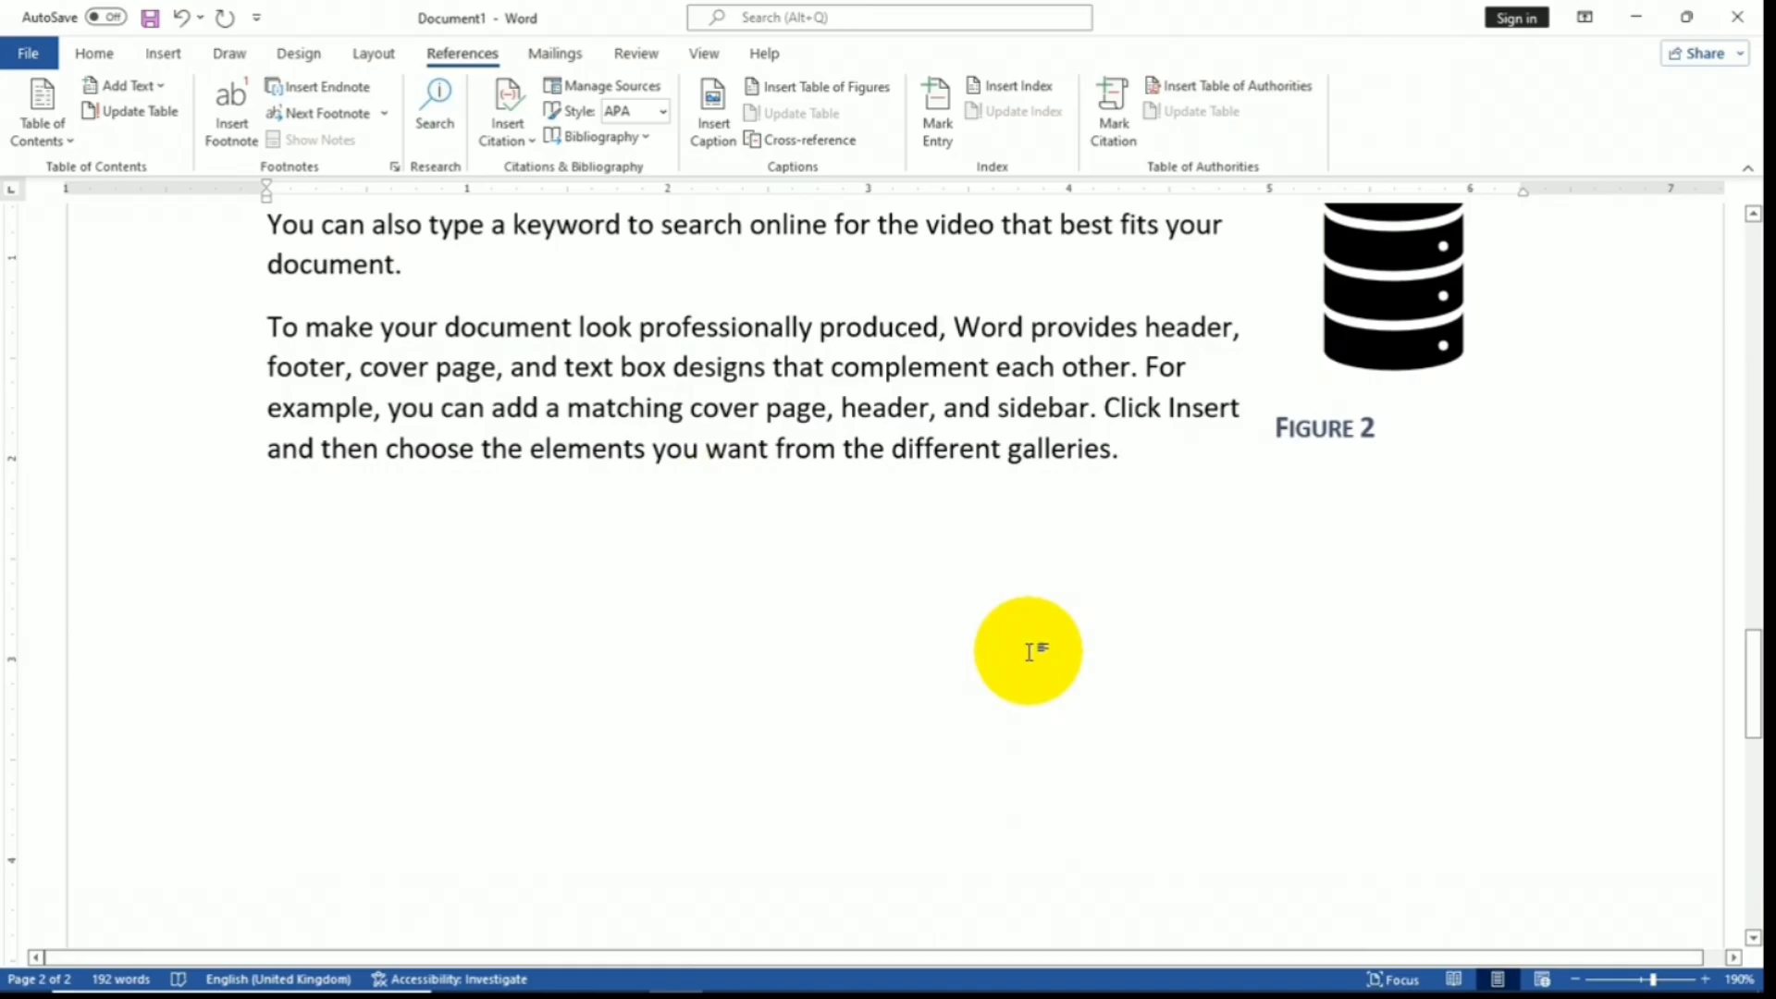
- Add a blank page holding a table of figures for Figures 1 and 2, then follow its Figure 1 link
left_click(163, 53)
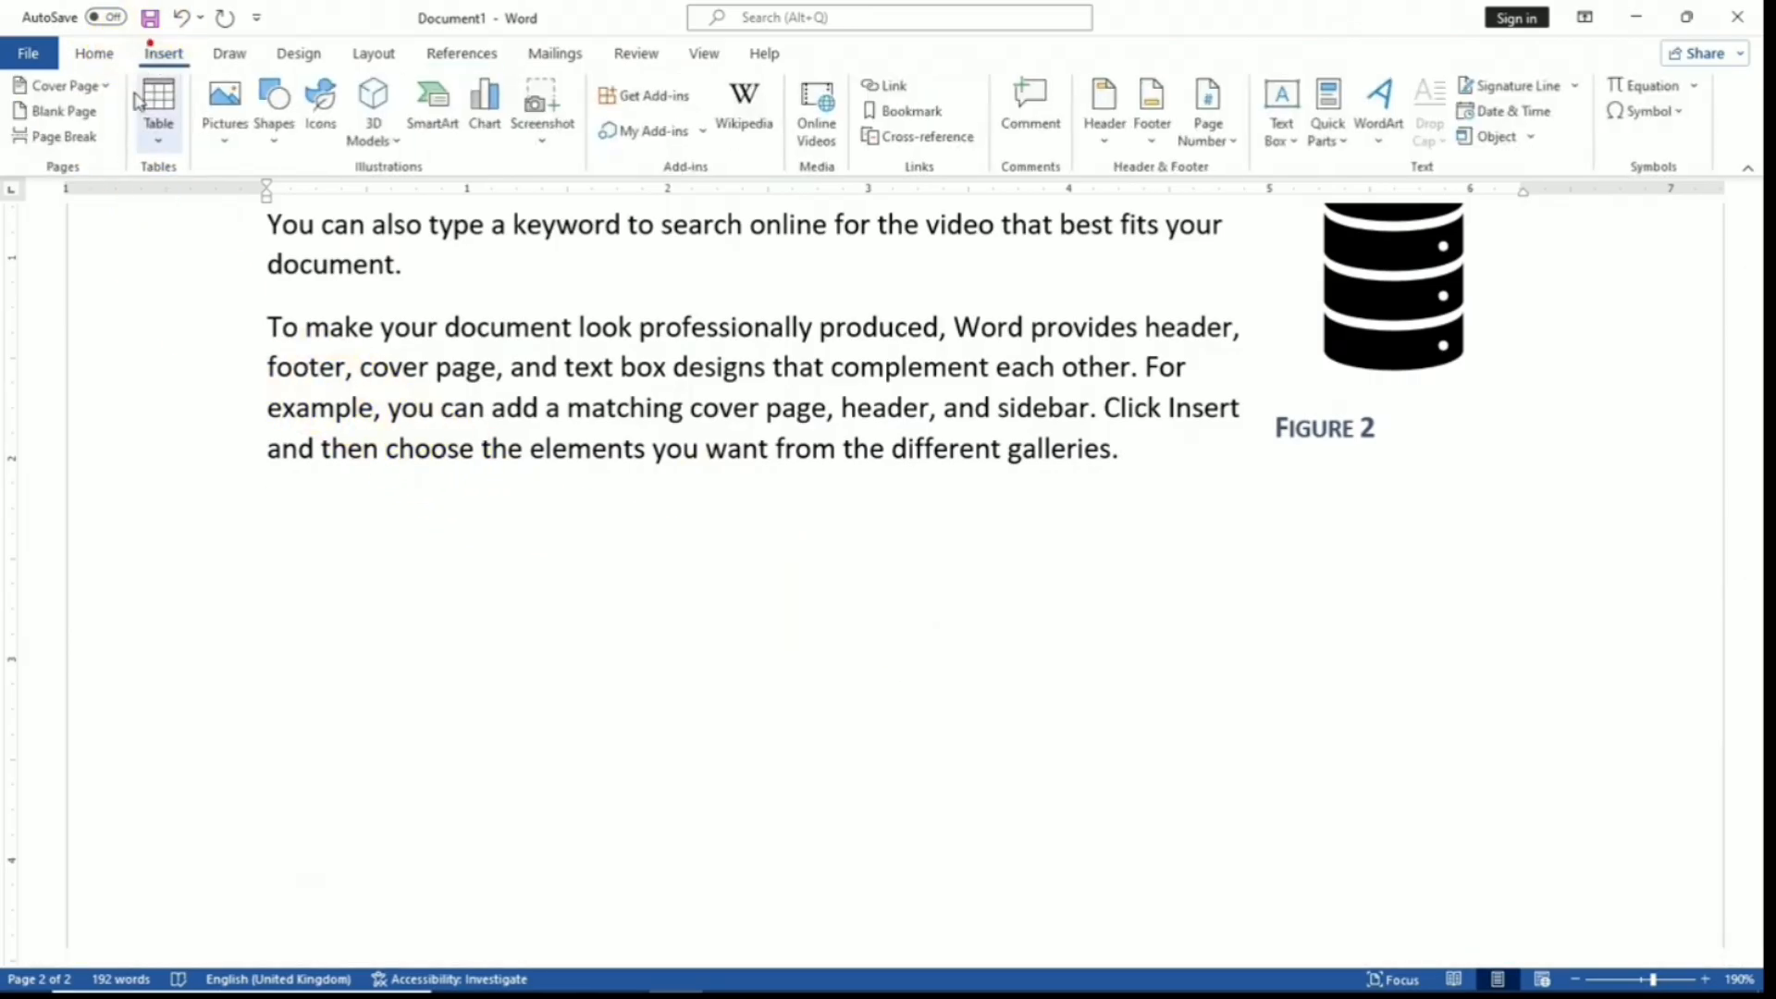
left_click(63, 111)
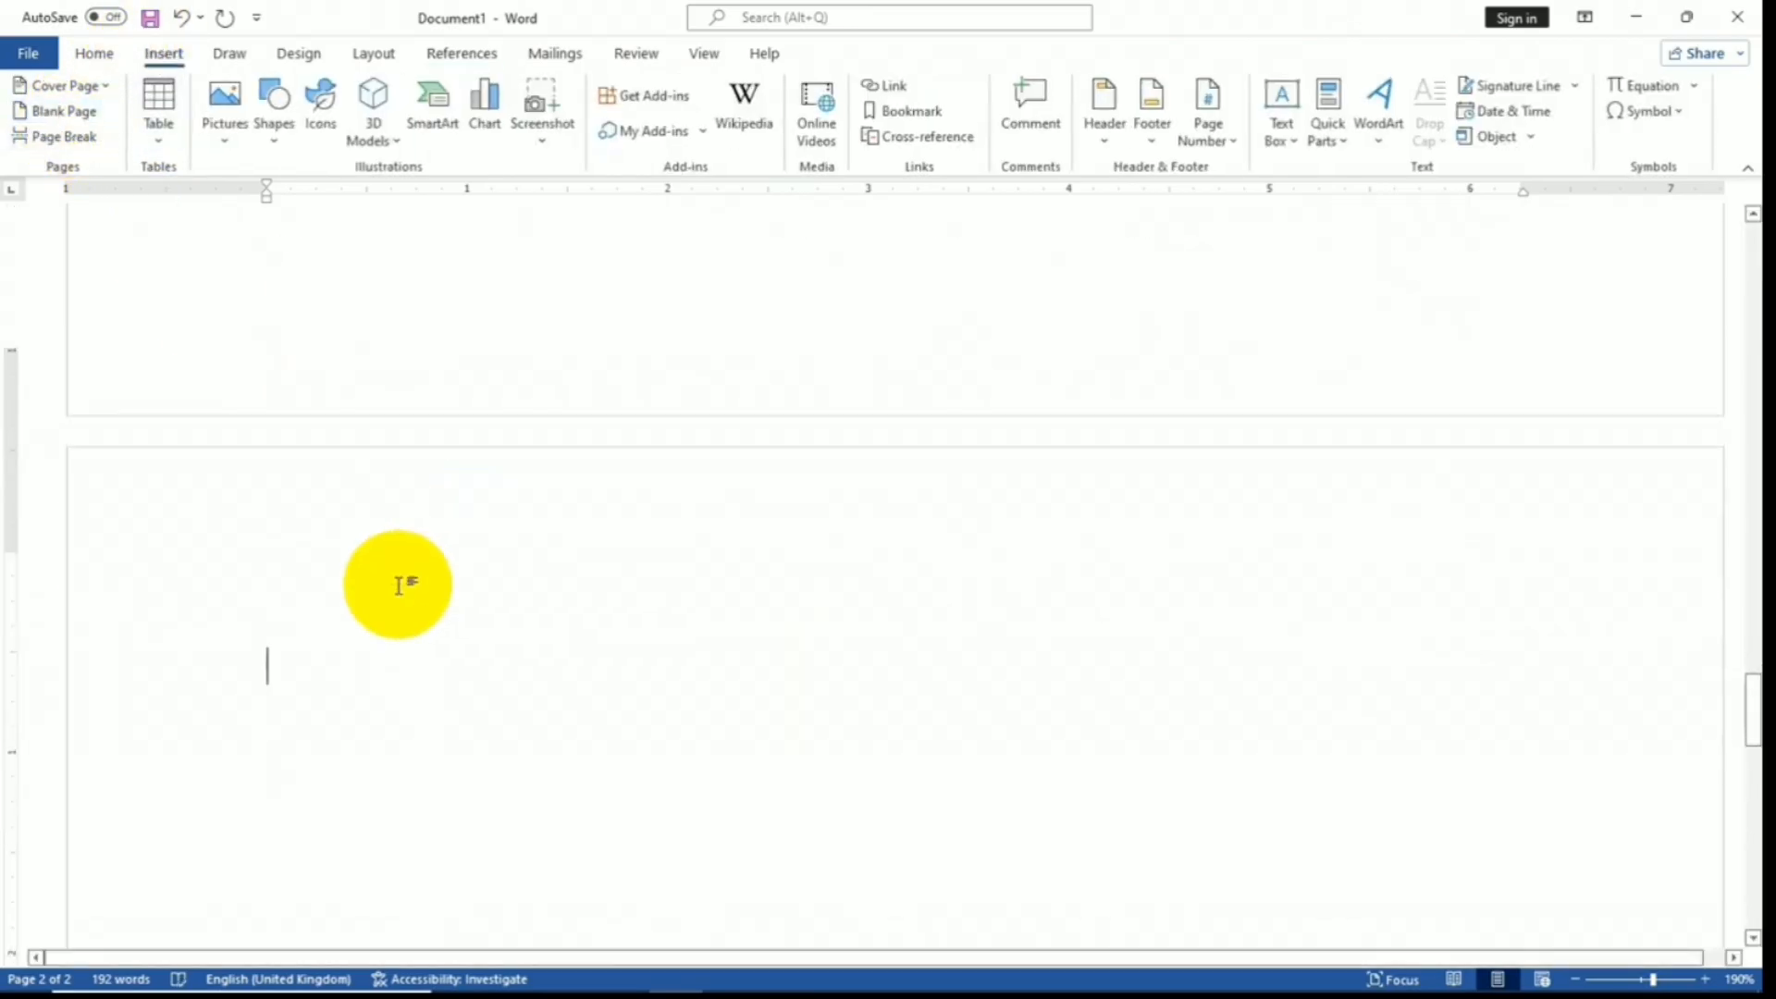
left_click(483, 55)
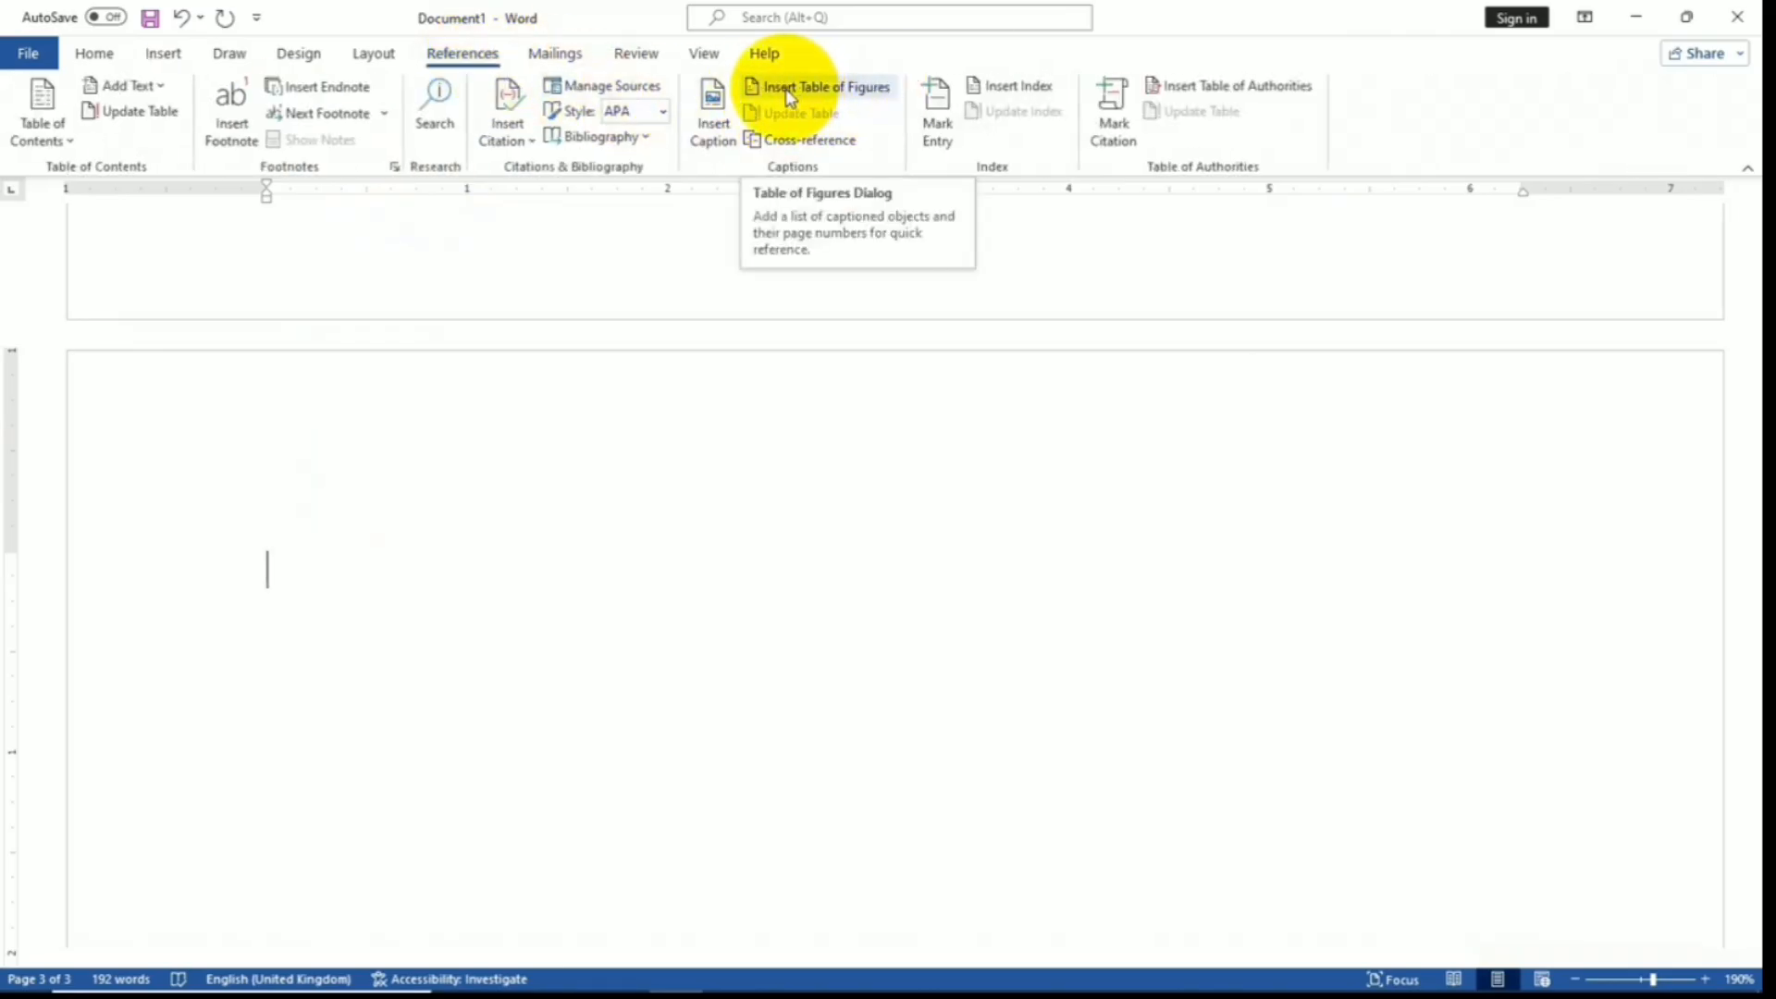
left_click(814, 90)
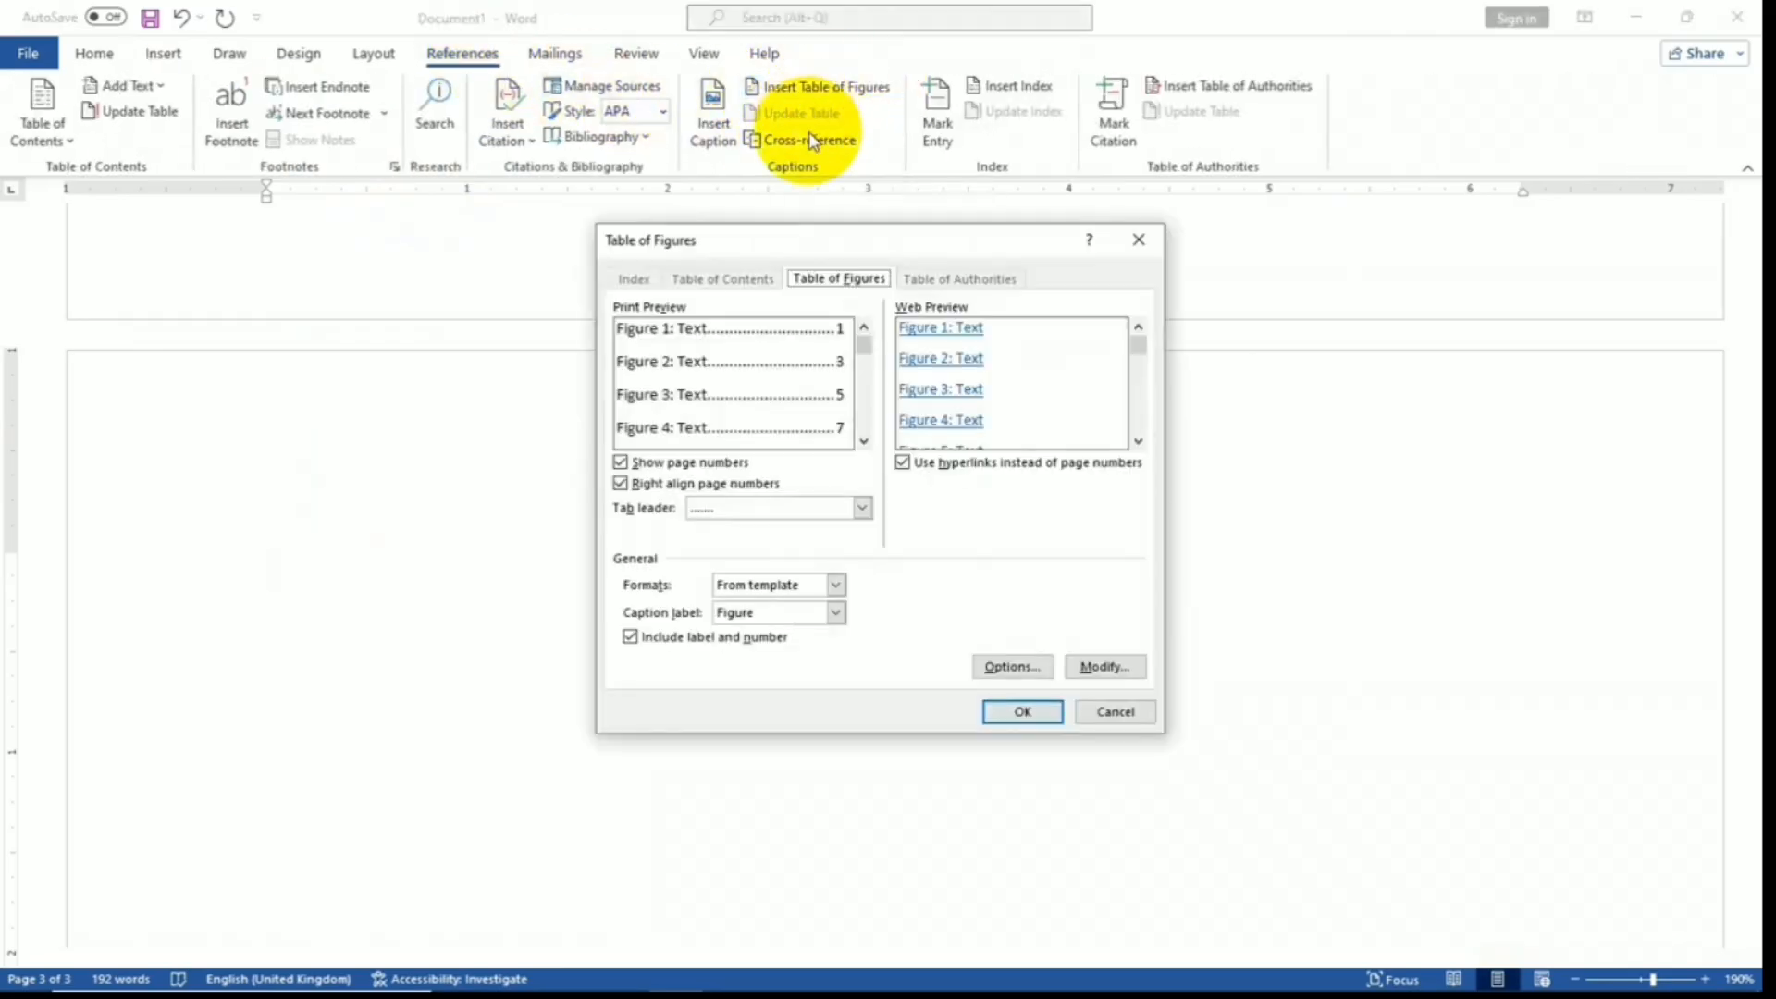
left_click(1017, 714)
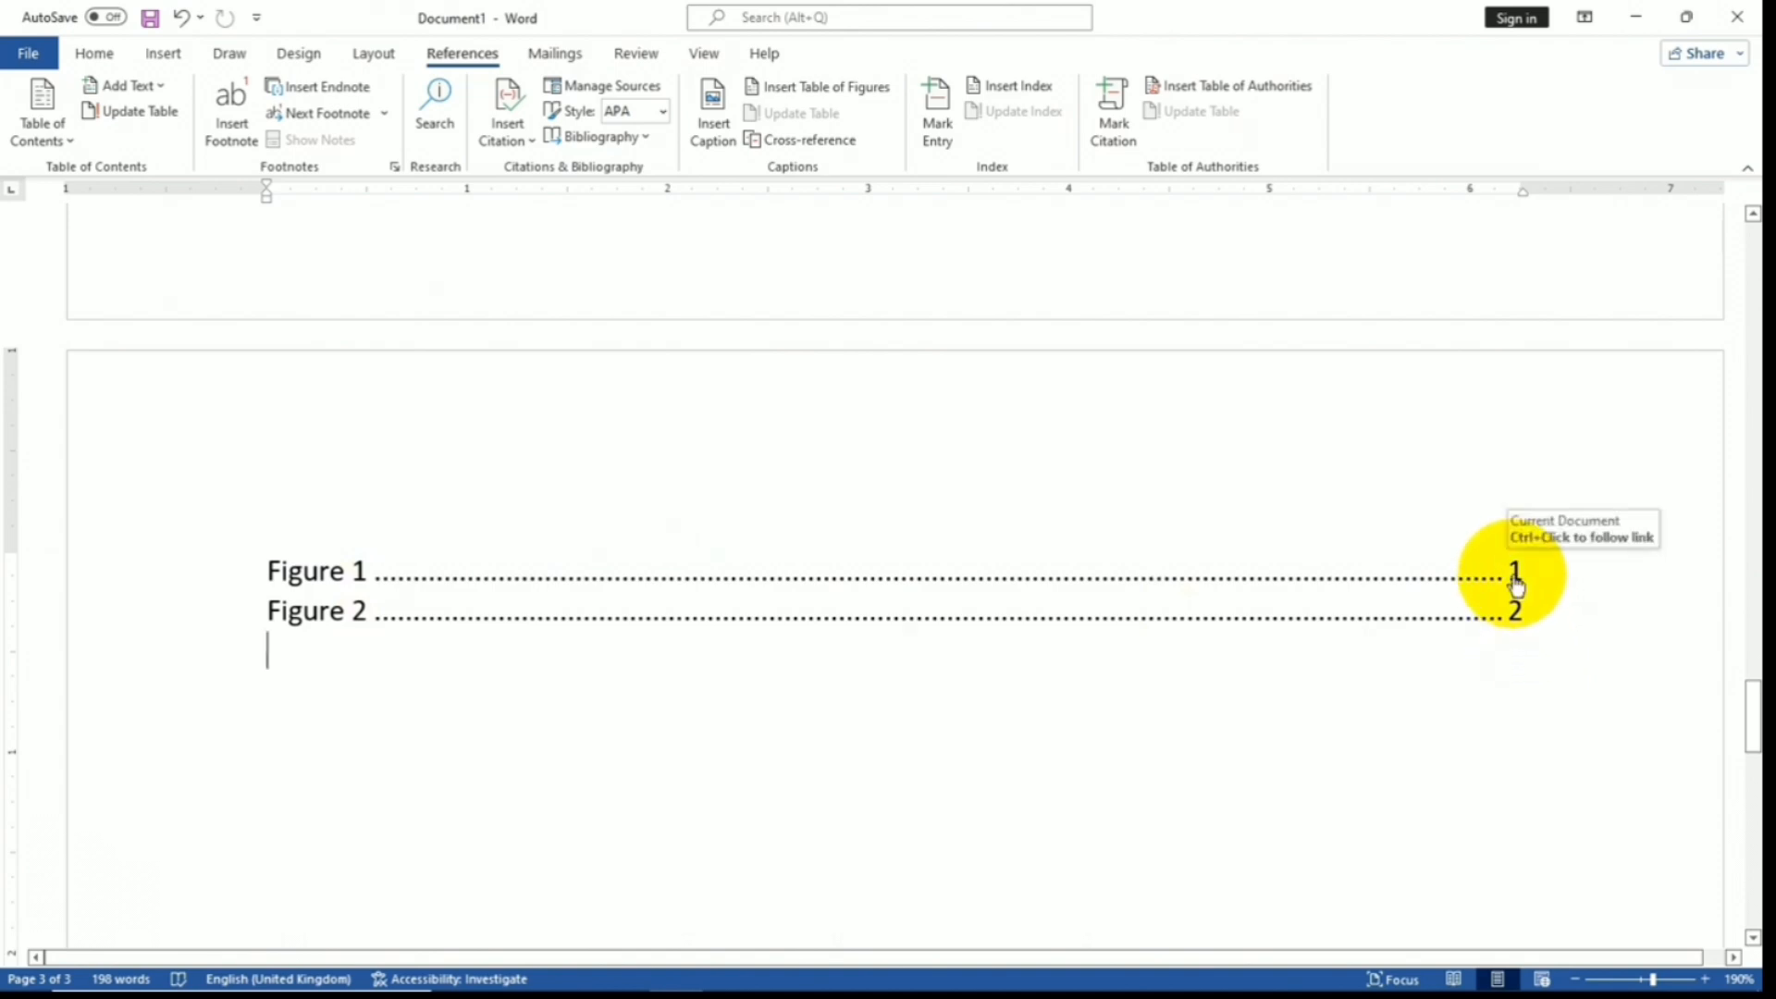
left_click(1515, 580)
left_click(1515, 581, "ctrl")
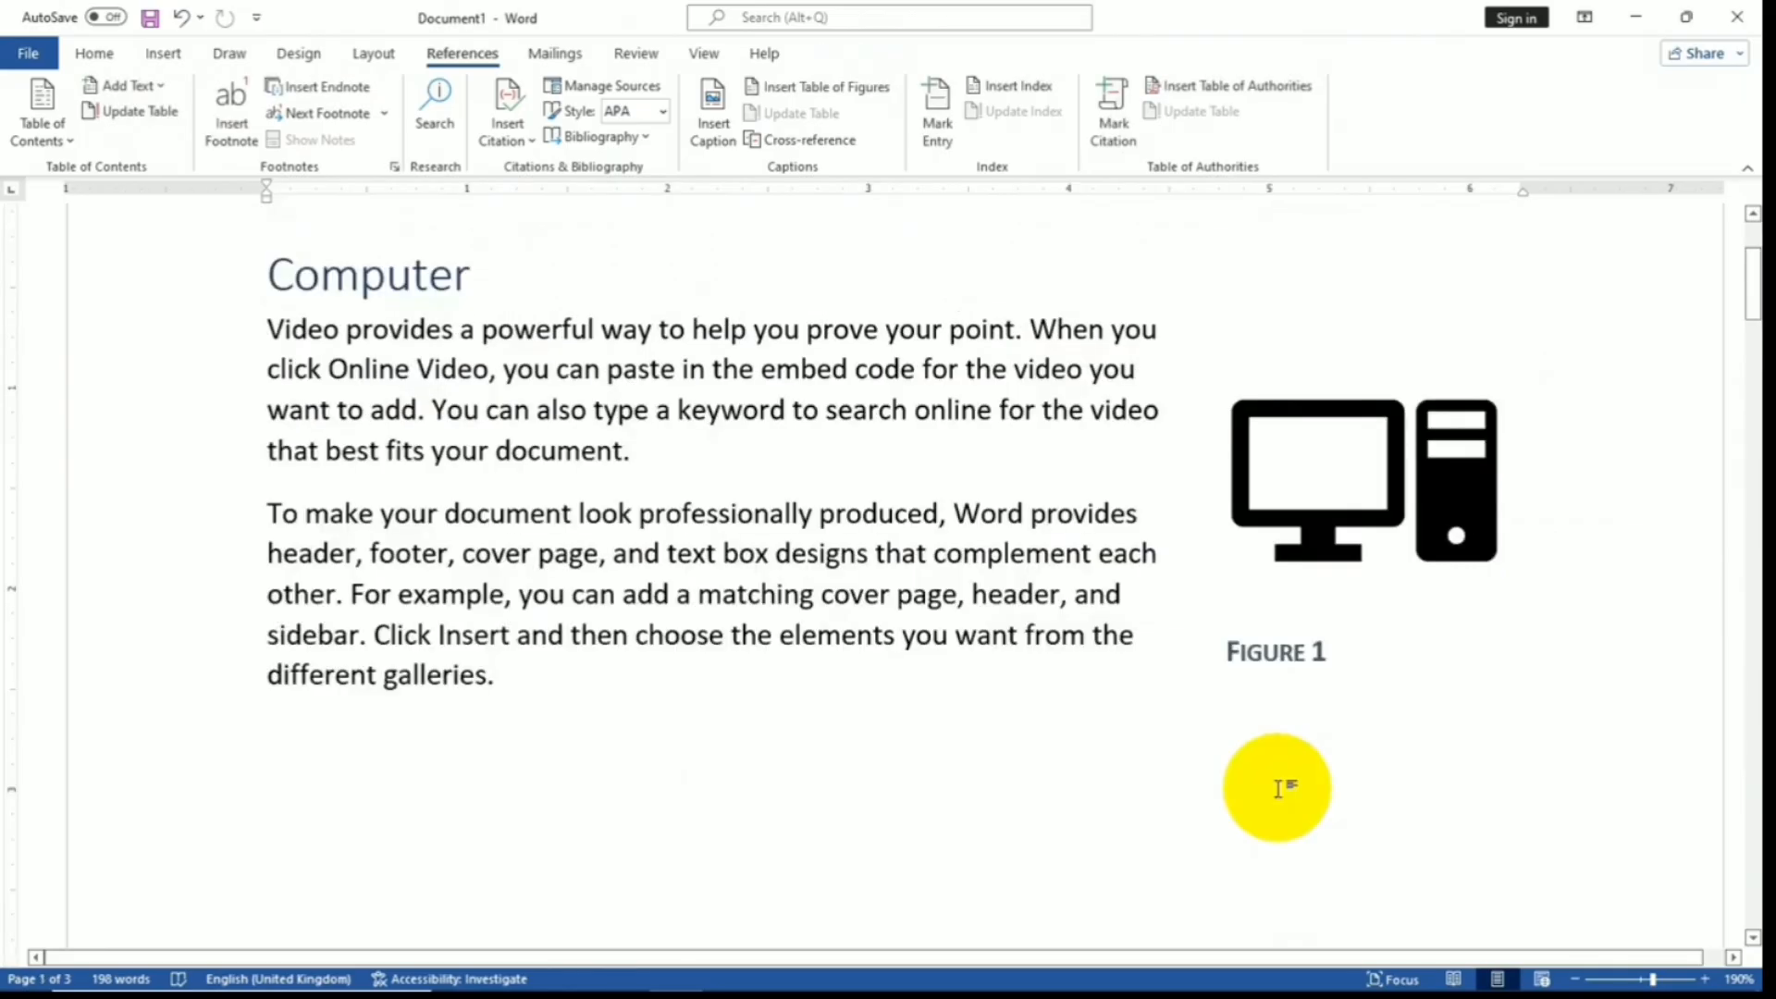
- Switch the caption label to Equation, then cancel without adding a caption
scroll(1203, 680, "down", 1)
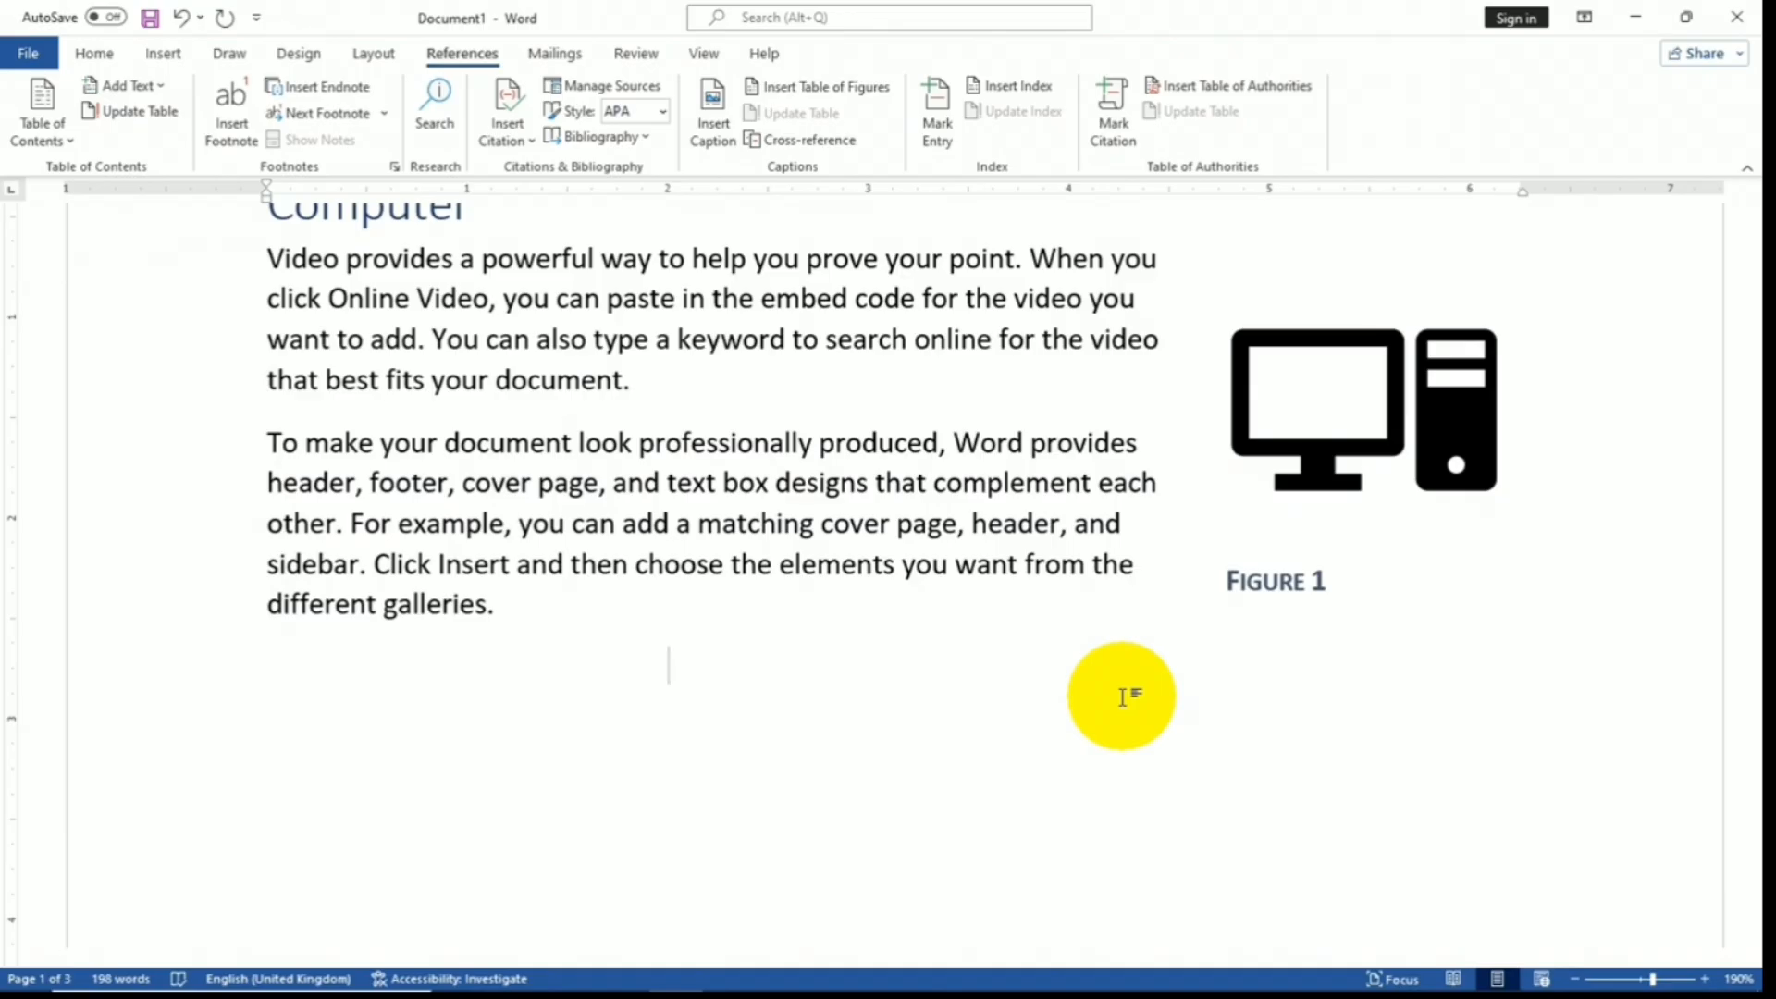
left_click(717, 128)
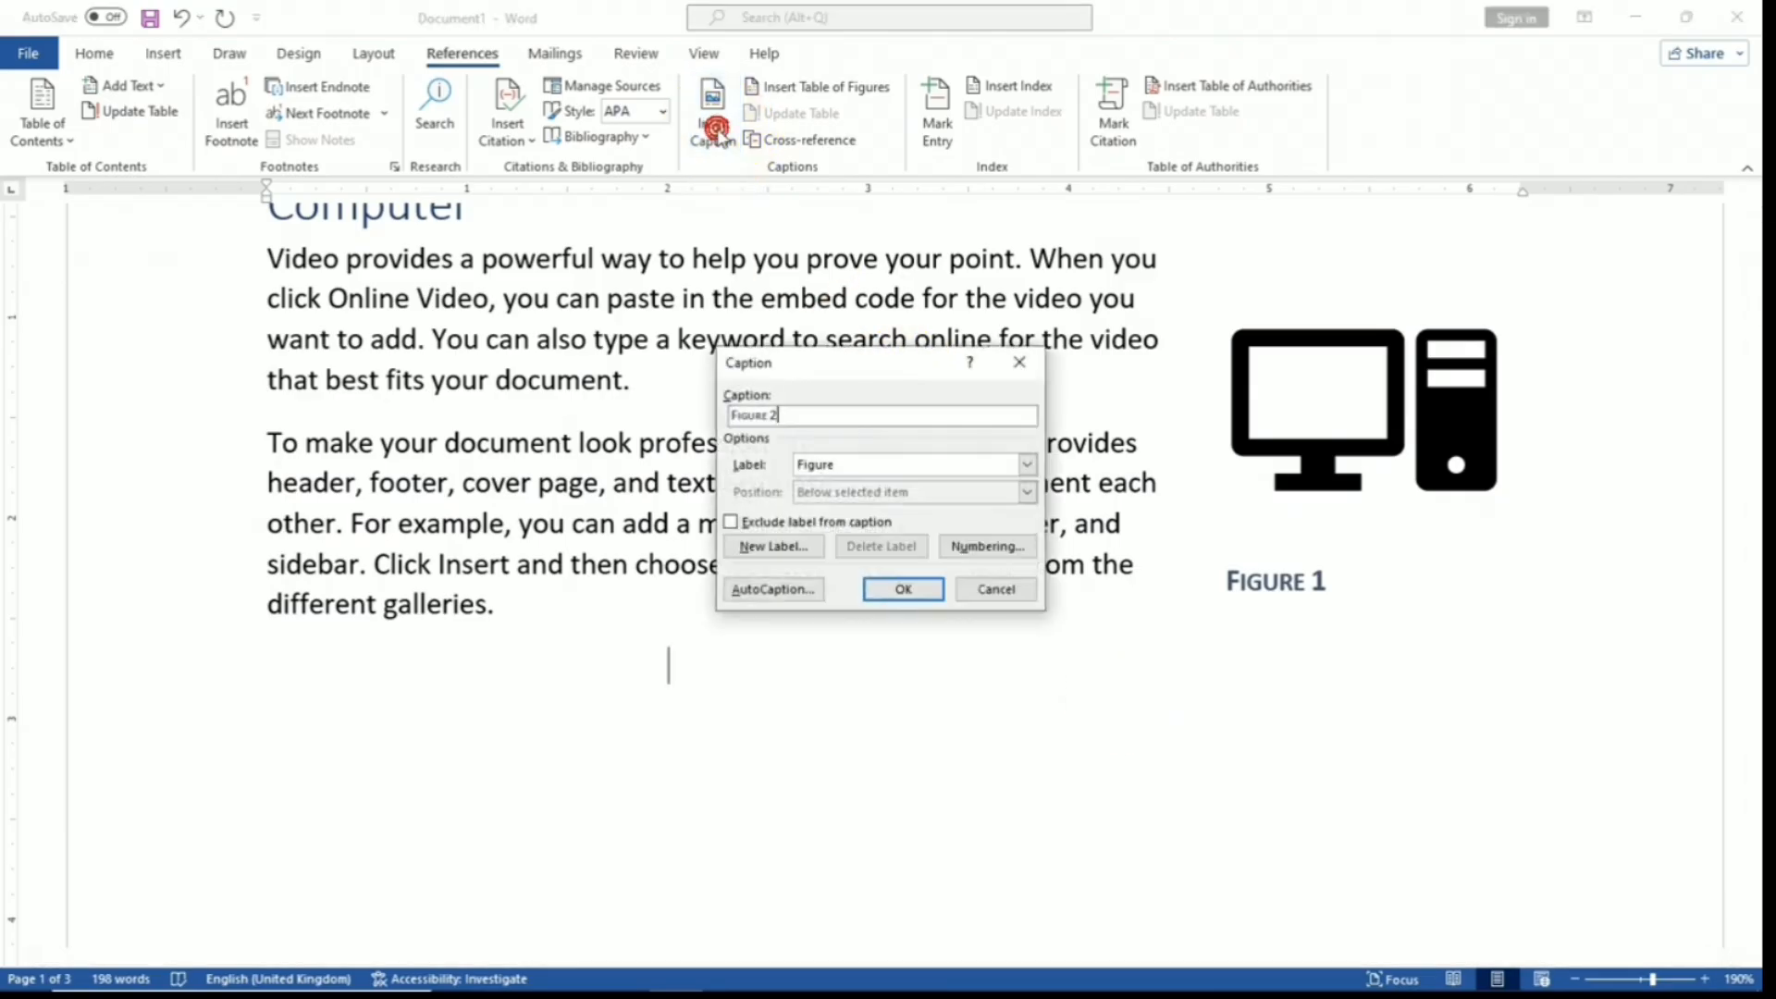
left_click(1026, 464)
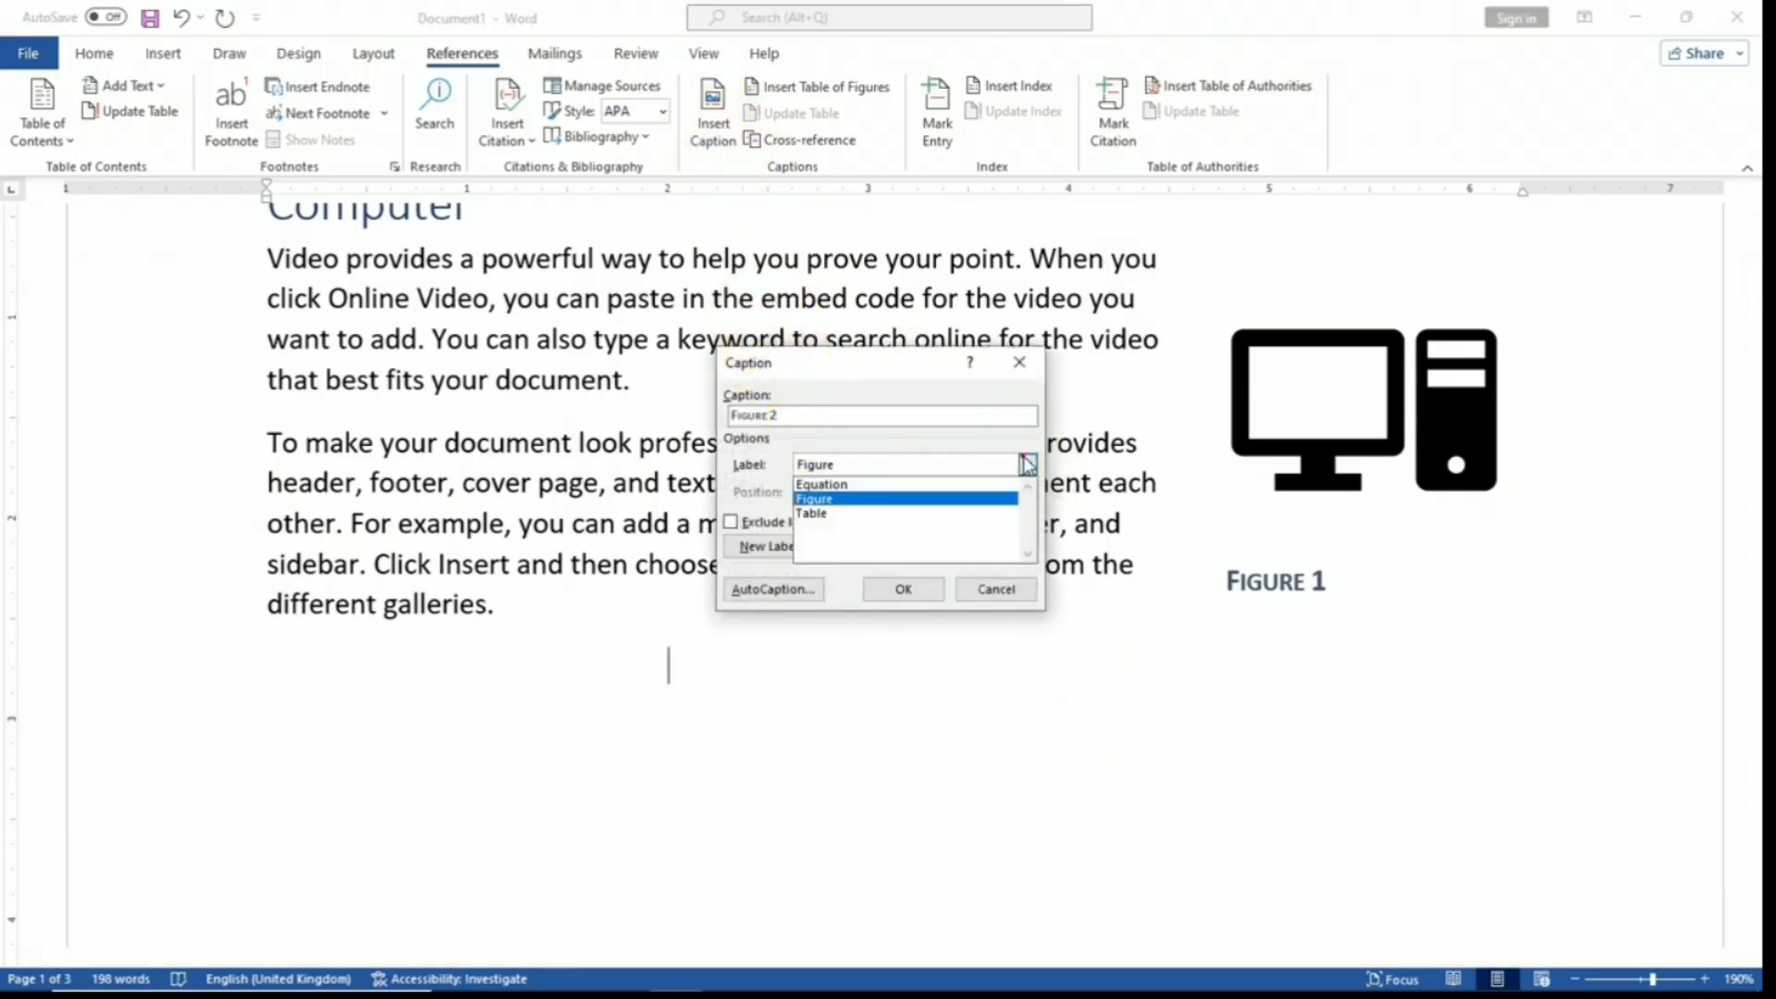
left_click(919, 485)
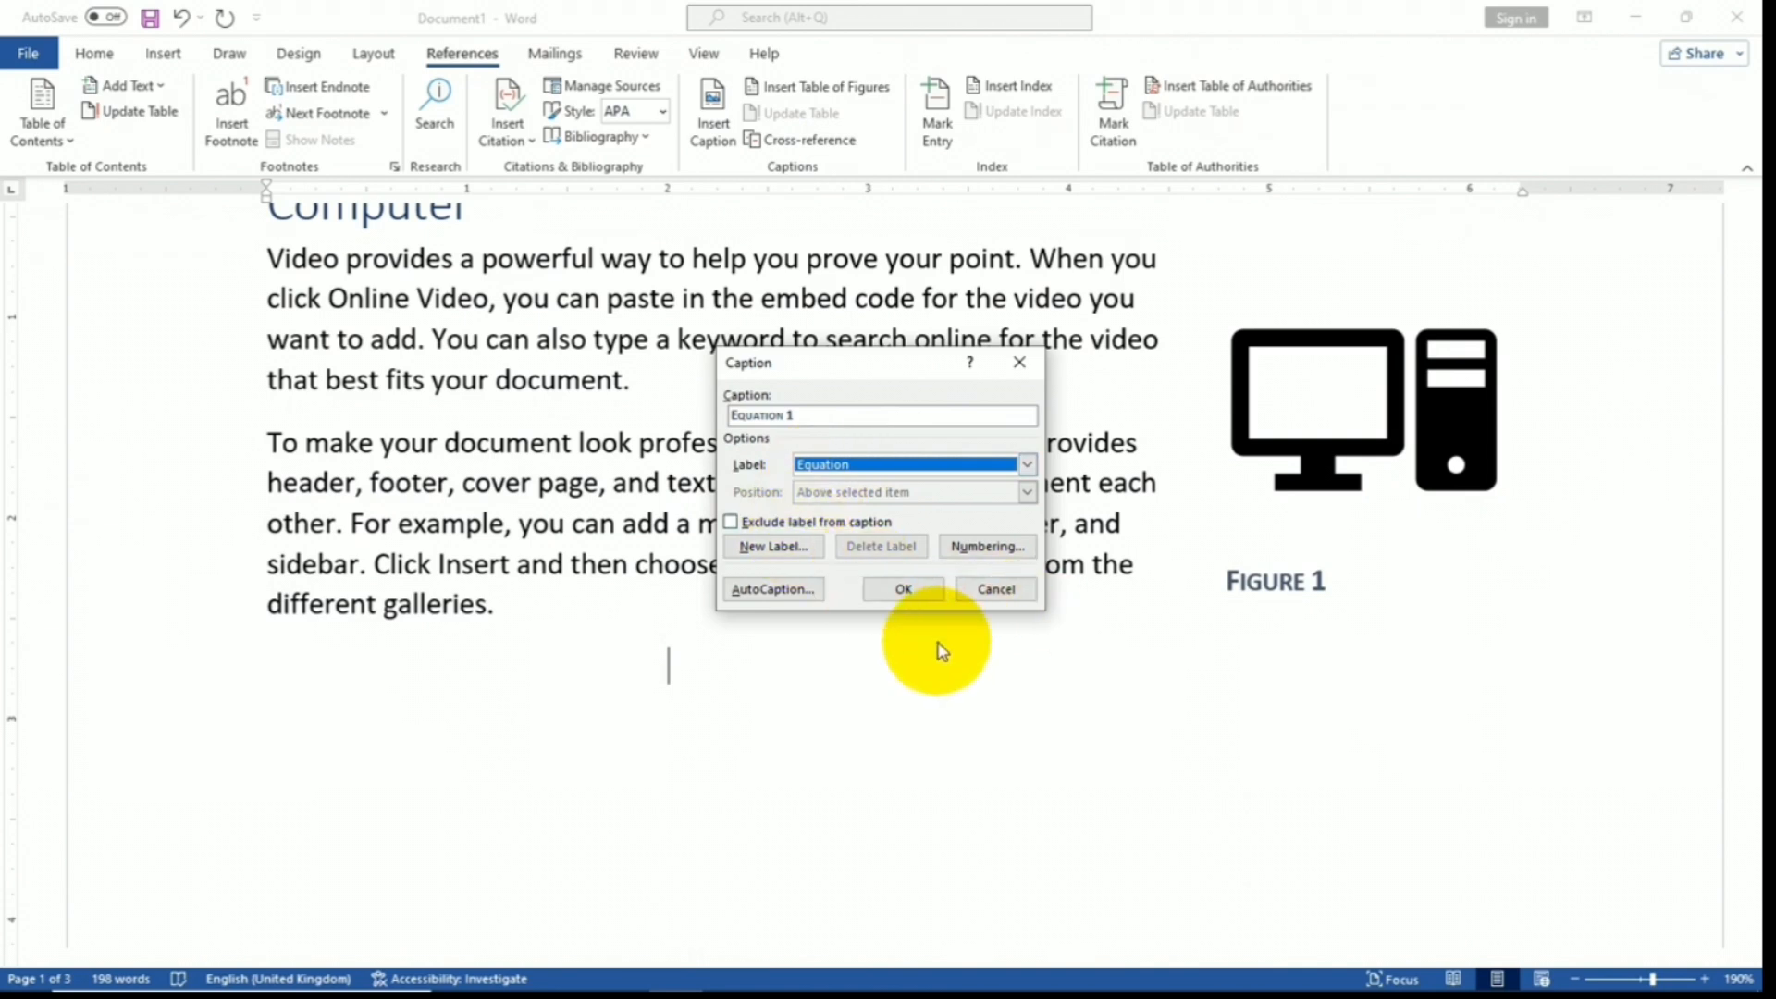
left_click(1025, 590)
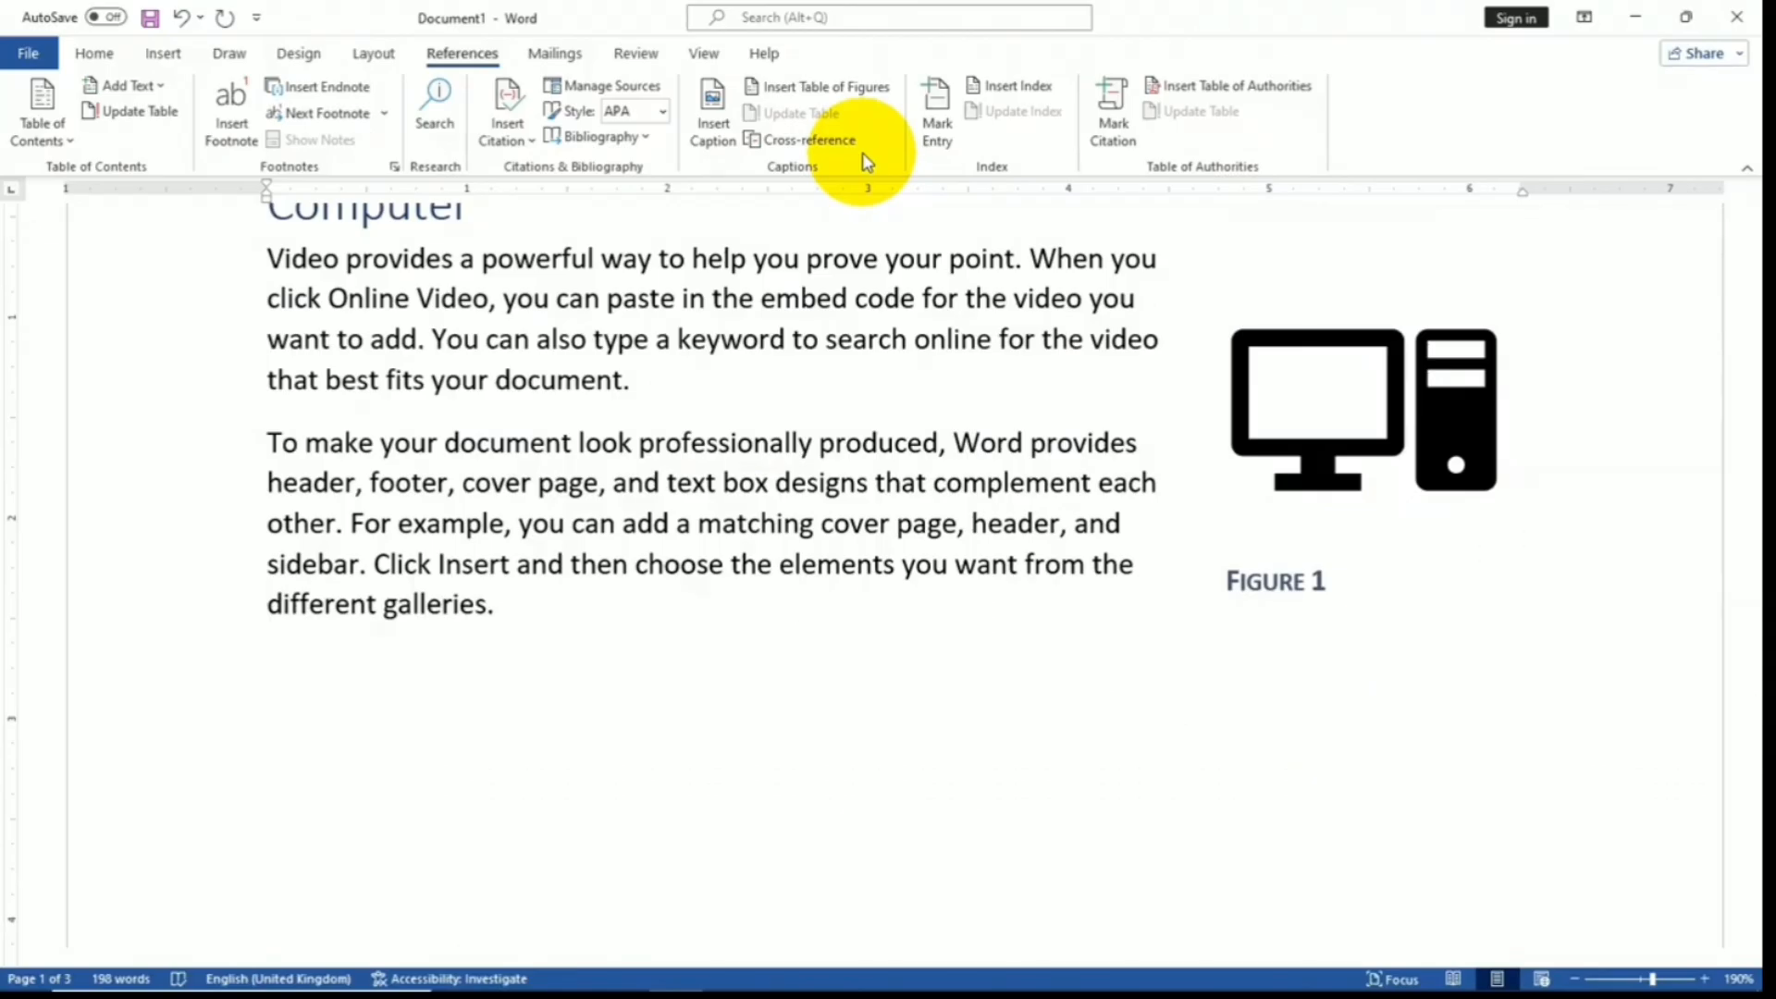
- Glance over the Insert features, return to References, and scroll the SQL document
left_click(162, 52)
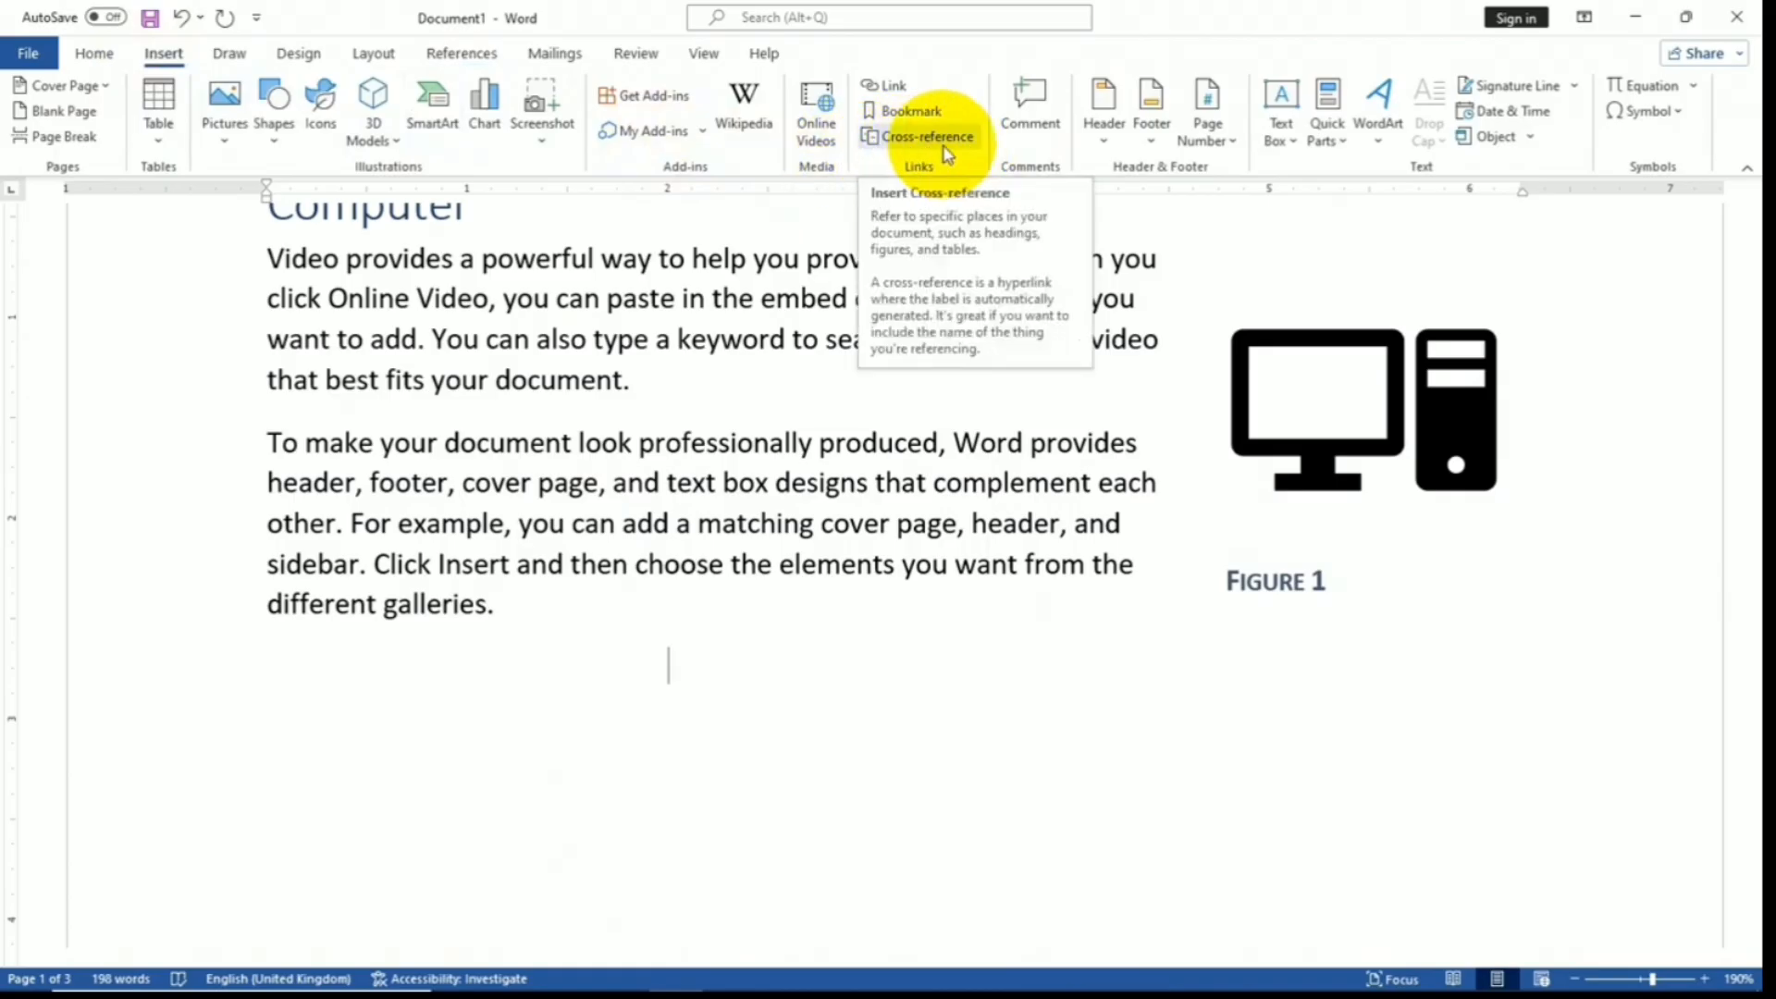
left_click(453, 54)
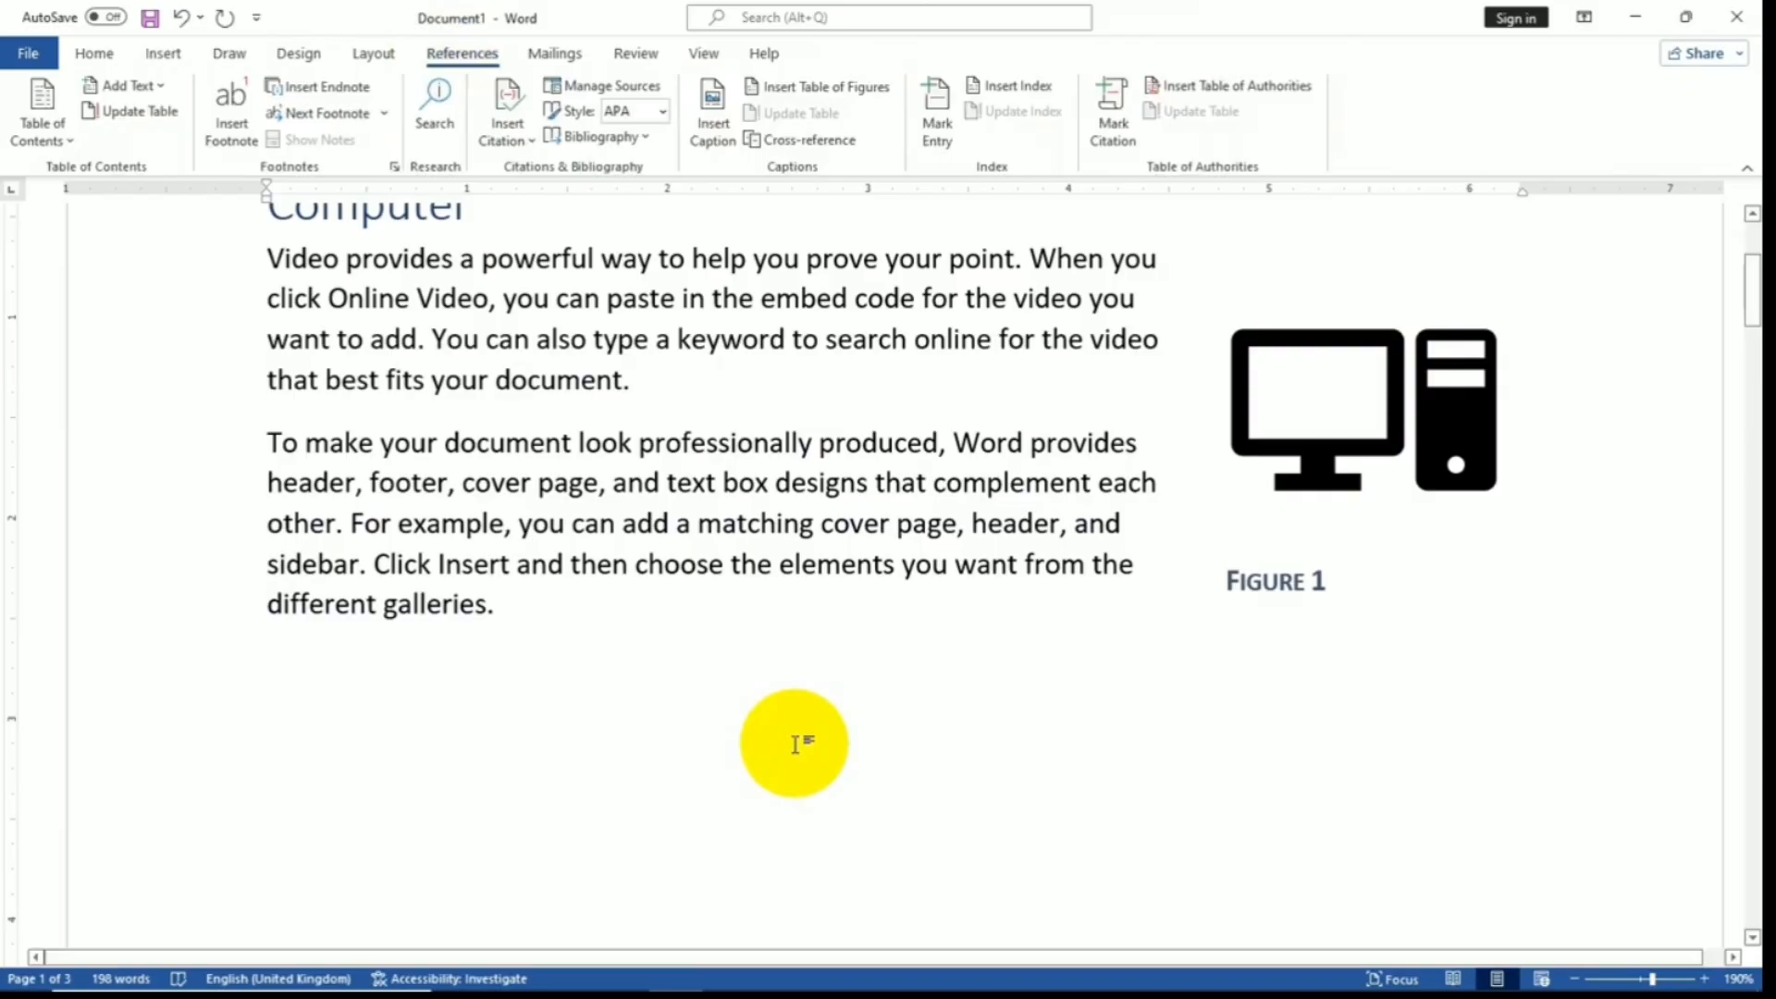
scroll(796, 744, "down", 6)
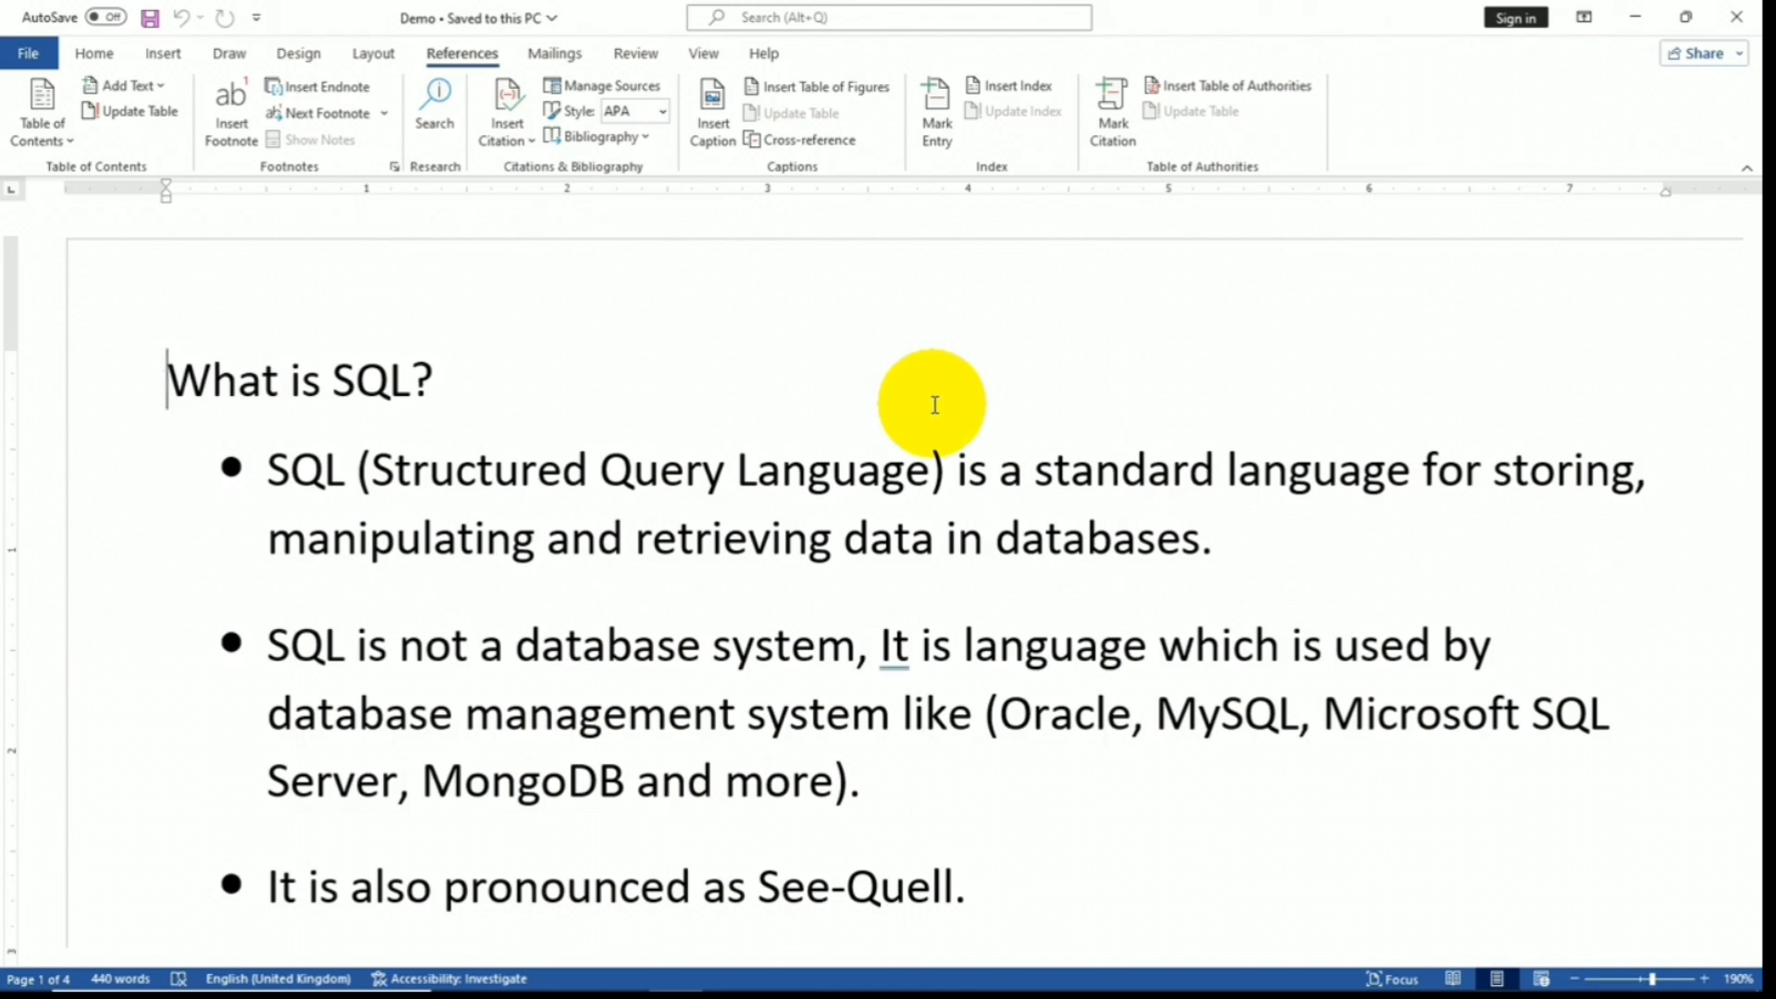
- Open an empty Mark Index Entry dialog and move it beside the 'What is SQL?' text
left_click(930, 107)
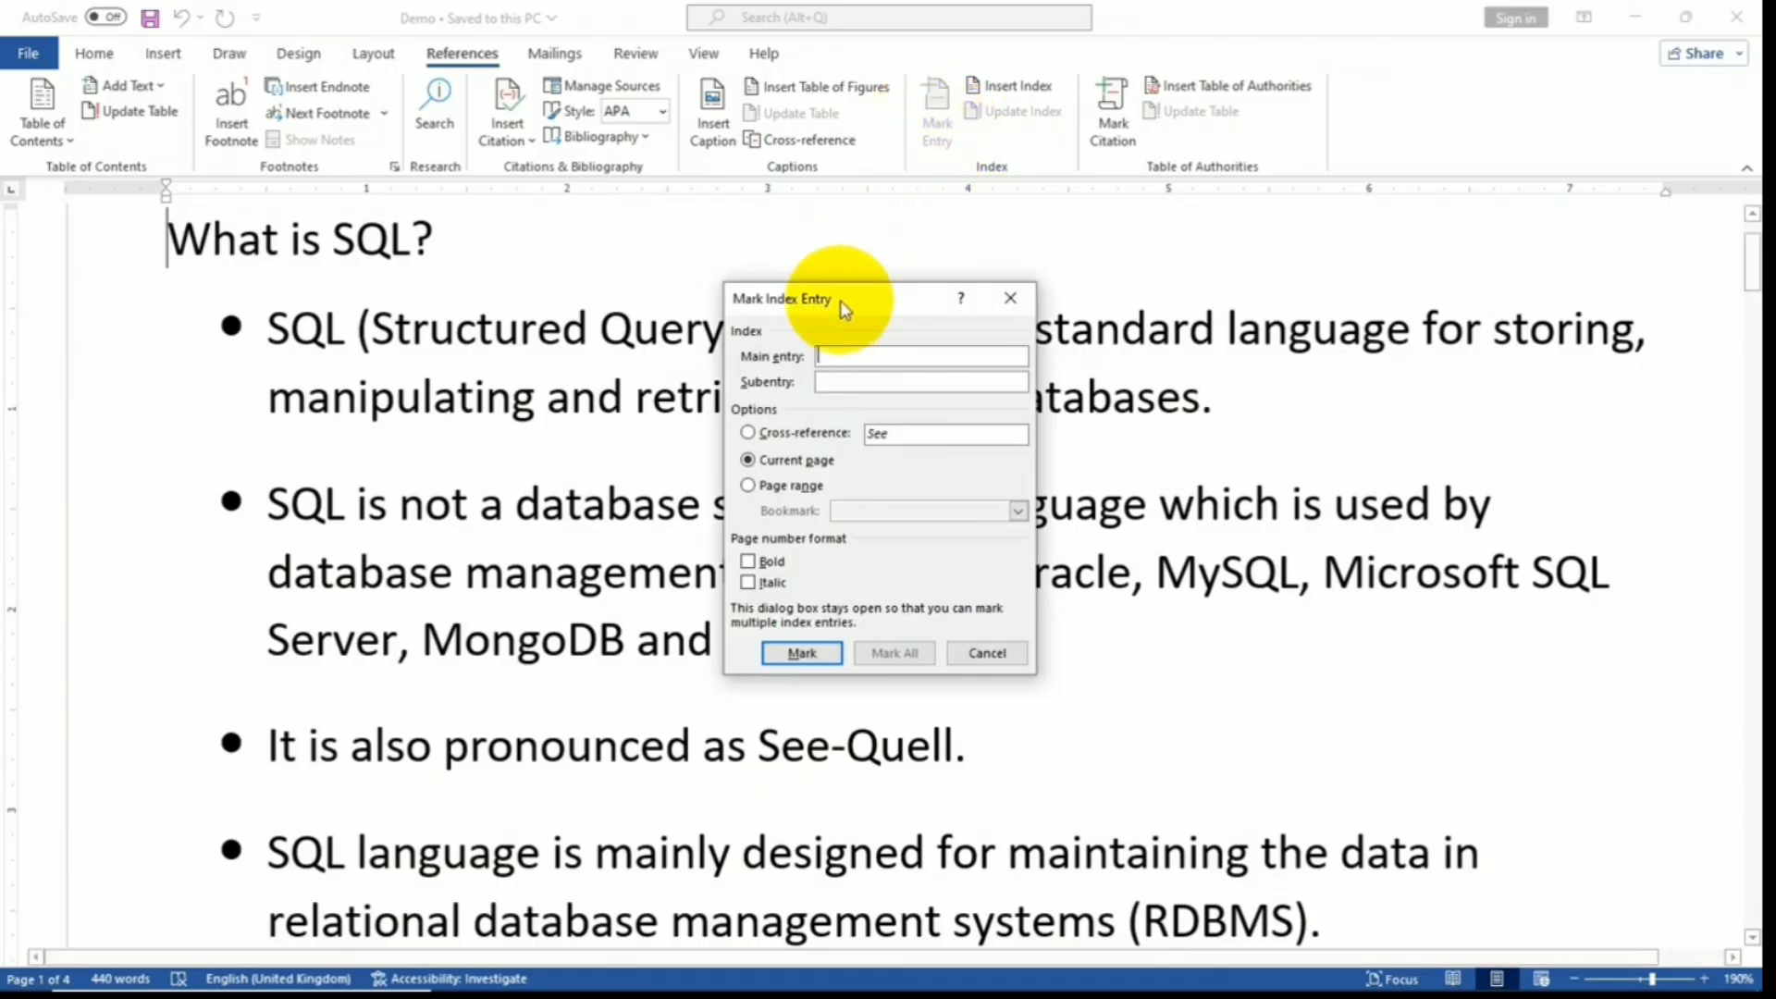
left_click_drag(844, 297, 1225, 338)
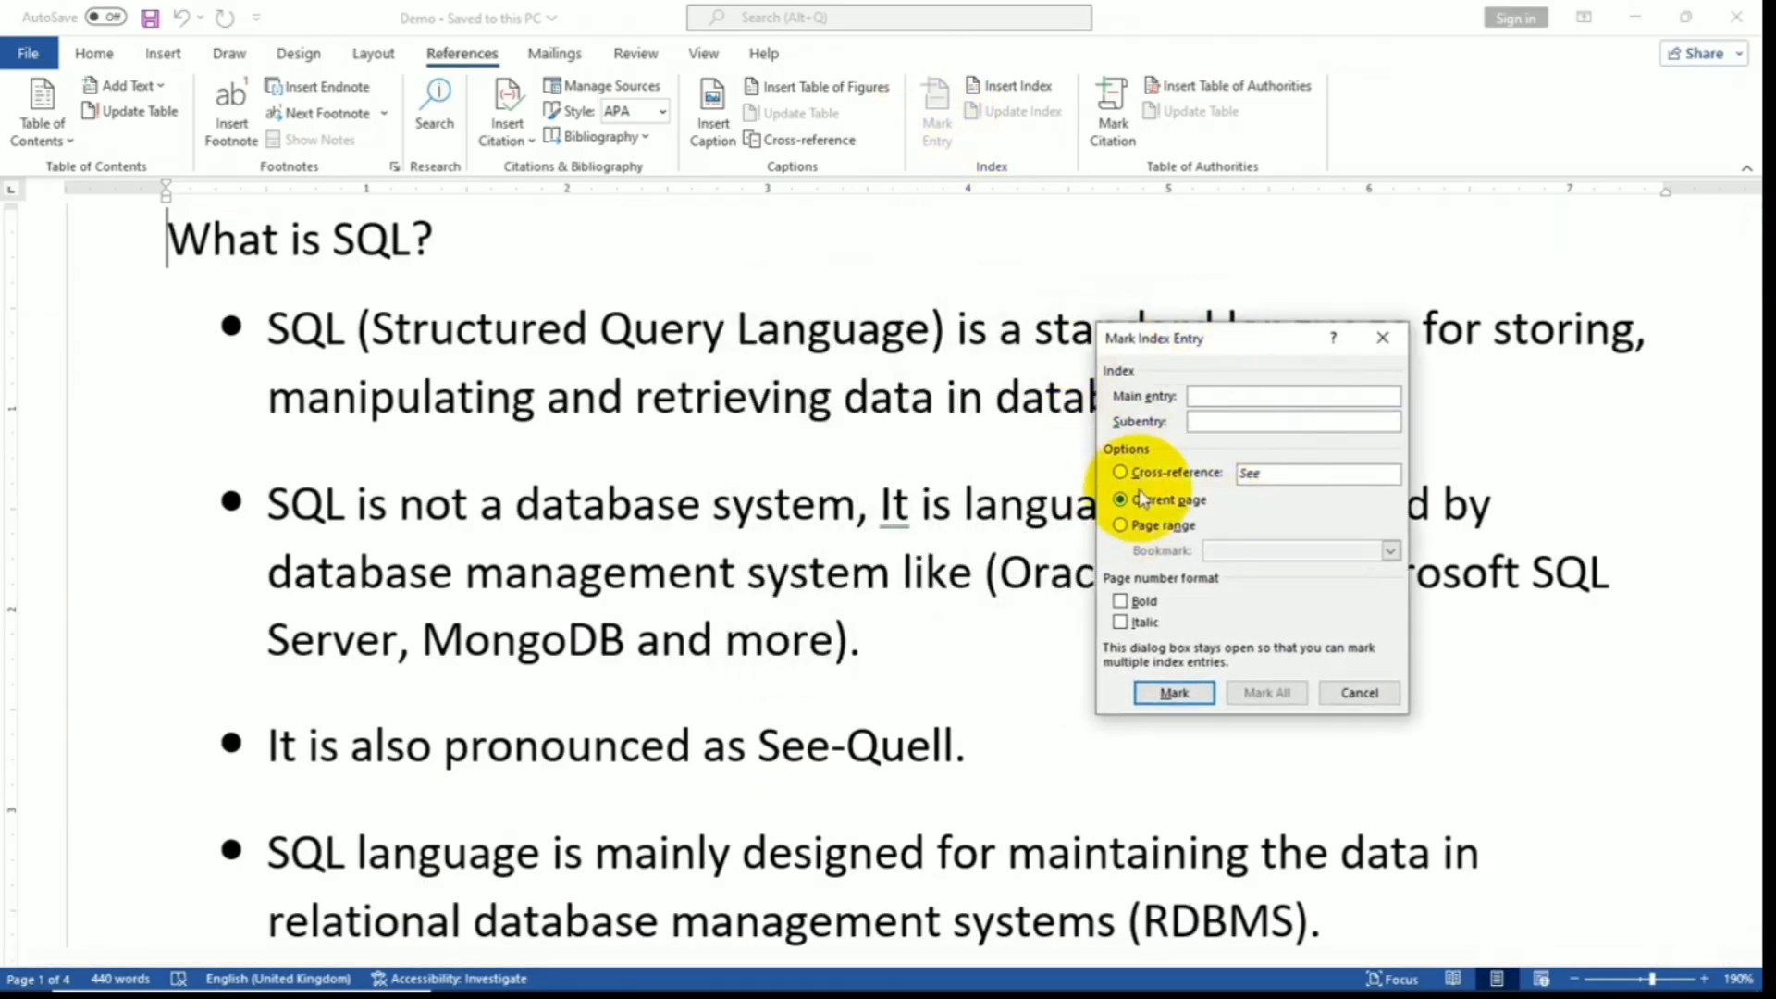